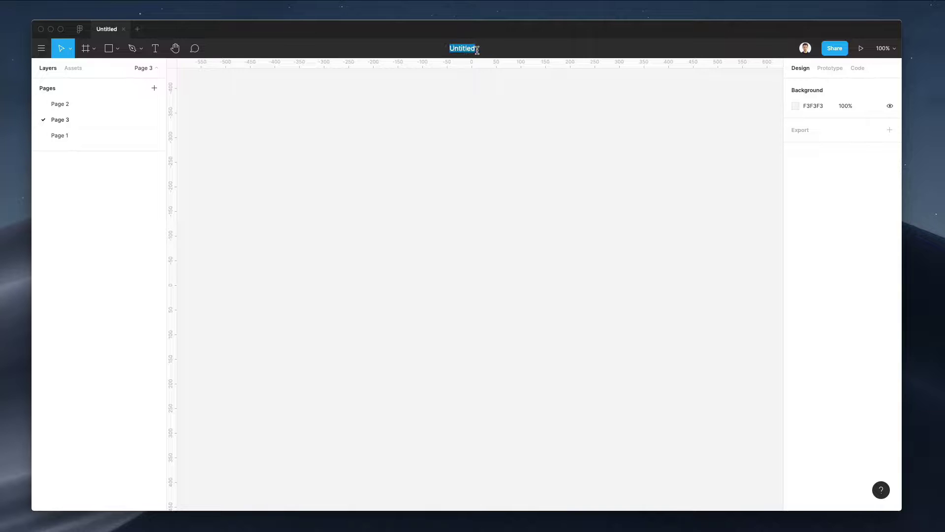
Rename the file as Dashboard
text(Dashboard)
key(Return)
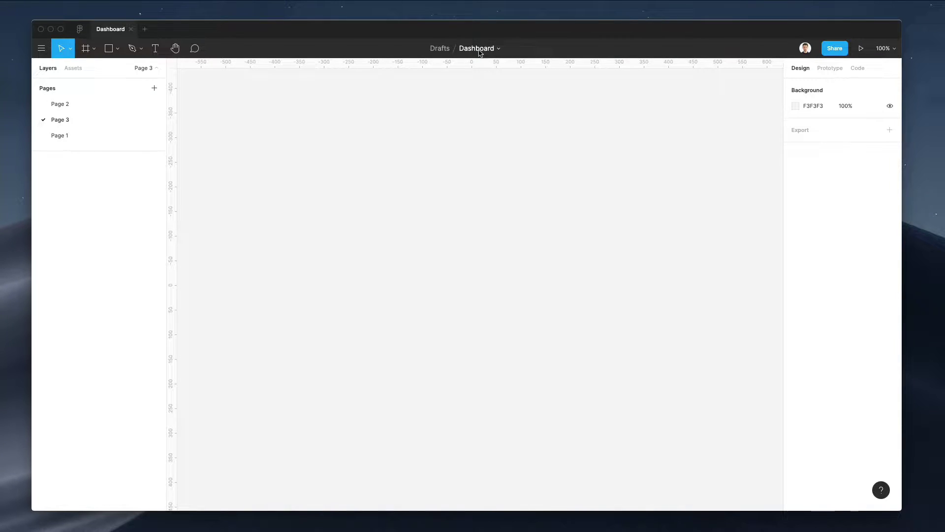
Add a frame from the 1440 × 1024 Desktop preset and shorten its height to about 946
click(98, 51)
click(100, 71)
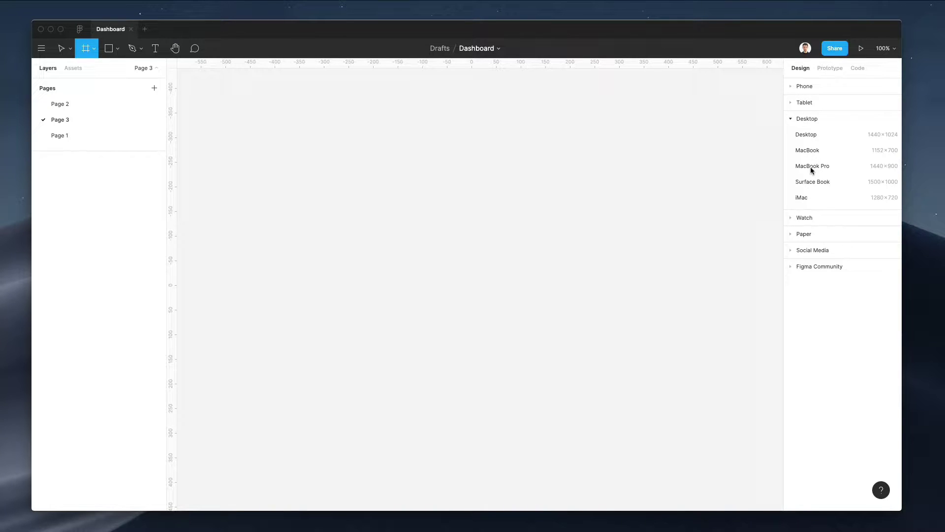
click(811, 134)
scroll(407, 220, down, 3)
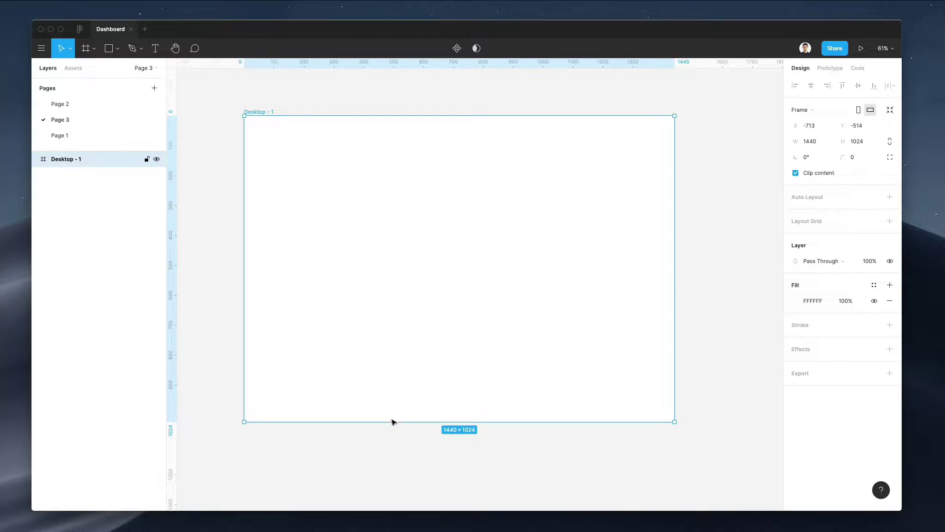
drag(391, 421, 392, 398)
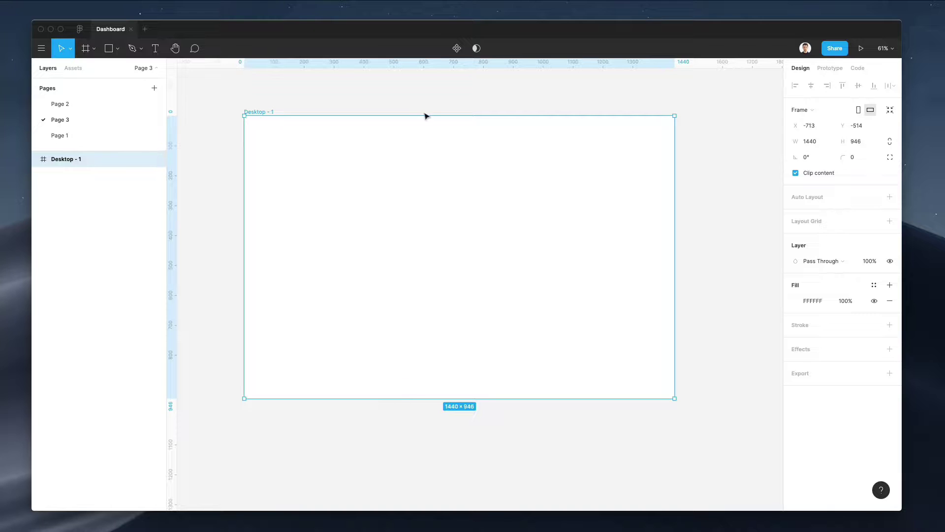
scroll(427, 118, up, 2)
scroll(426, 119, down, 2)
scroll(424, 112, up, 3)
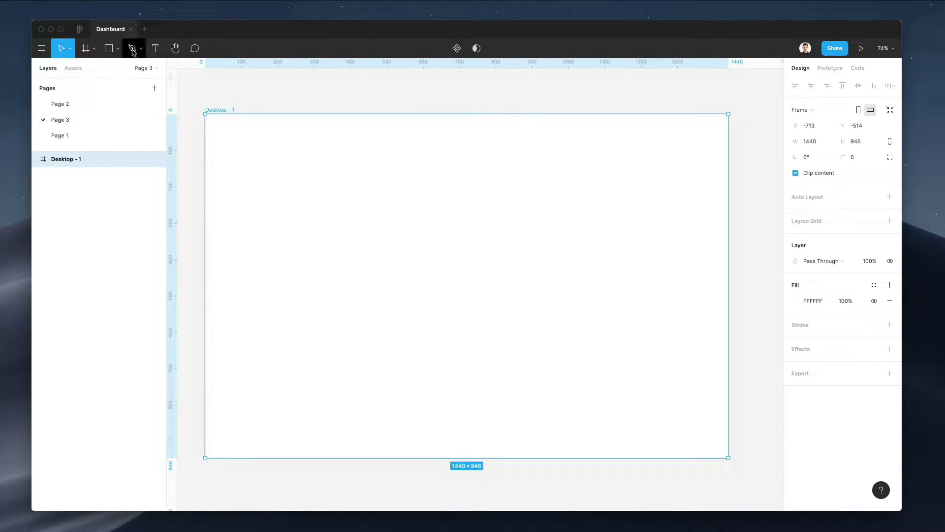
Draw a full-height sidebar rectangle along the frame's left edge, about 251 wide and 946 high
click(104, 53)
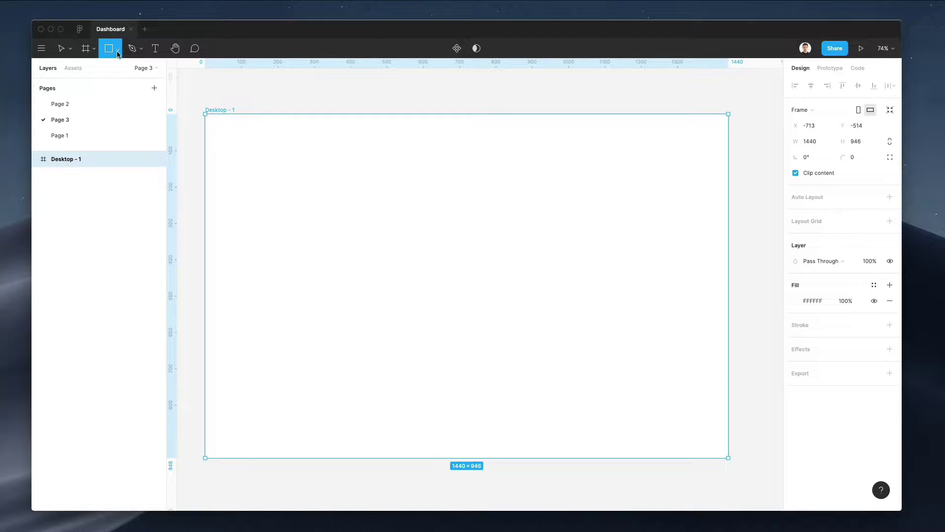
click(118, 53)
click(117, 72)
drag(205, 114, 288, 458)
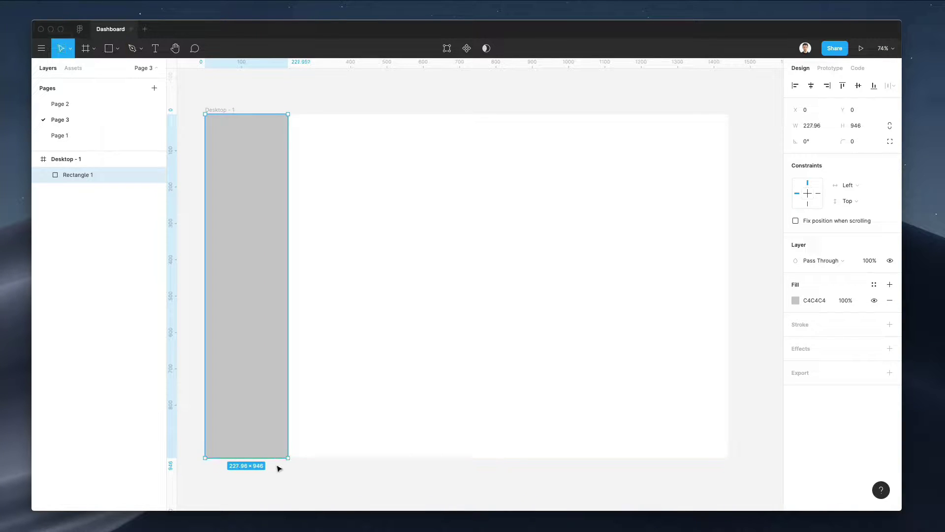
drag(289, 271, 296, 270)
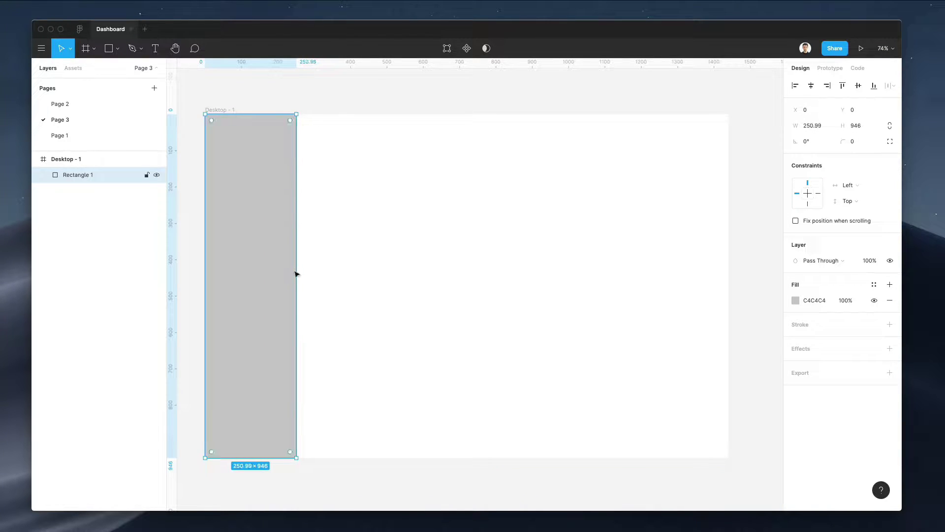
Give the sidebar rectangle a linear gradient fill and make its end stop dark purple 620058 at 100% opacity
click(795, 300)
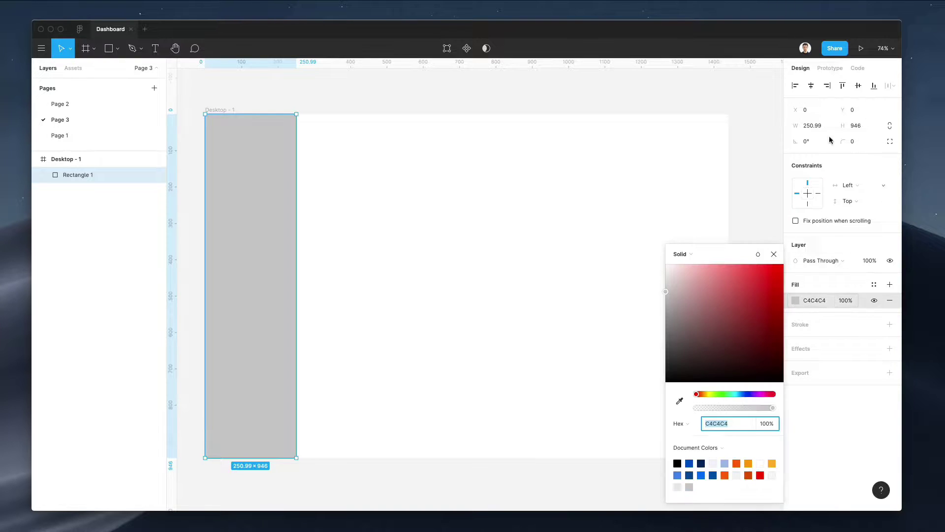
click(682, 254)
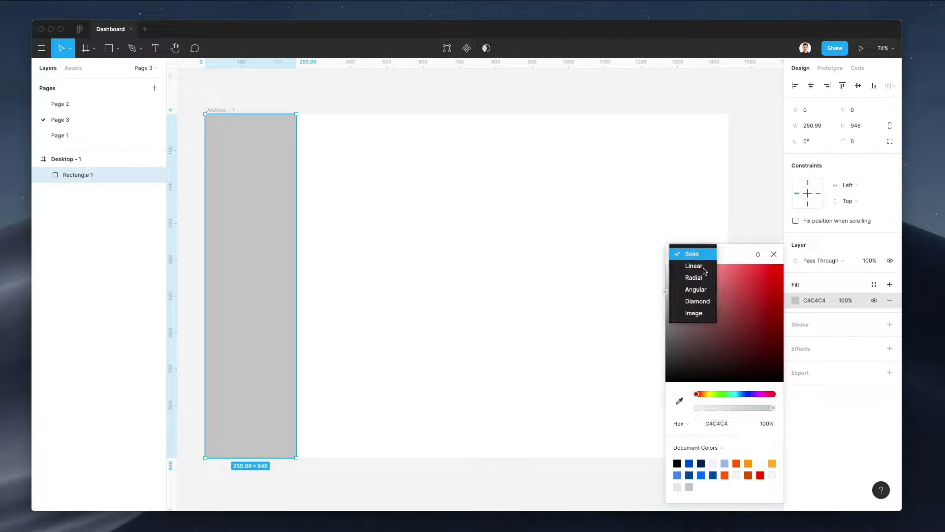
click(702, 266)
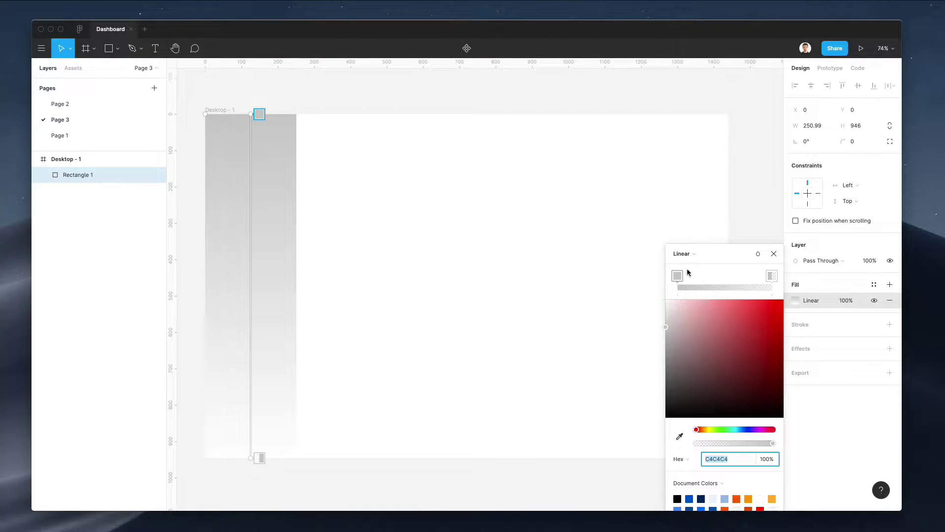
click(774, 278)
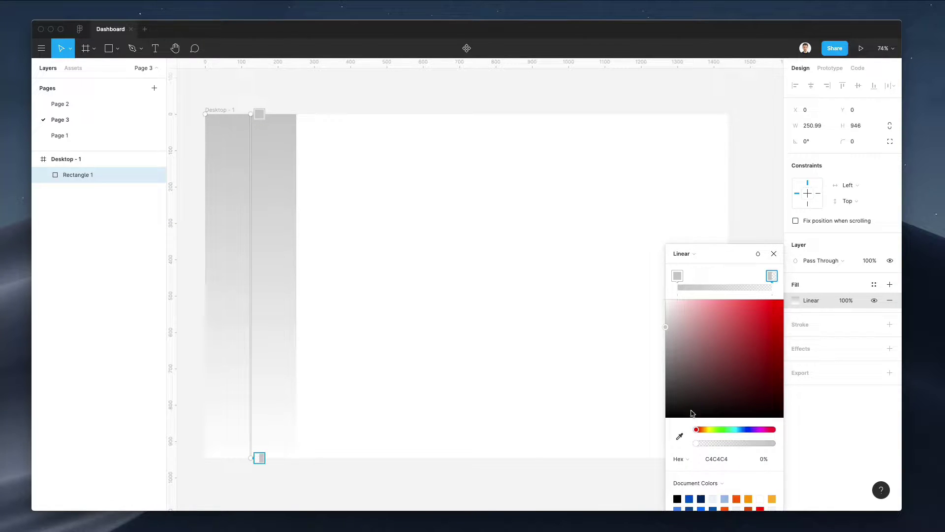
drag(747, 433, 761, 433)
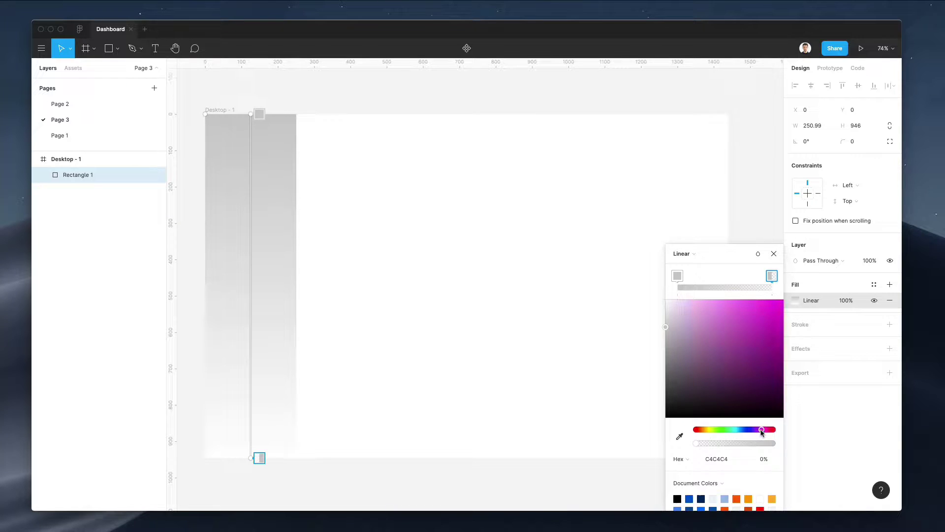
drag(748, 380, 824, 373)
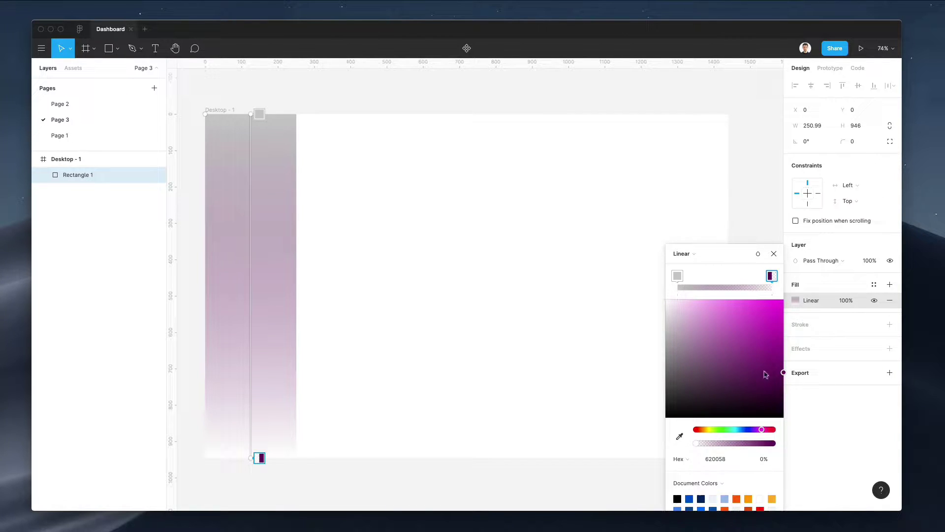
drag(711, 442, 774, 443)
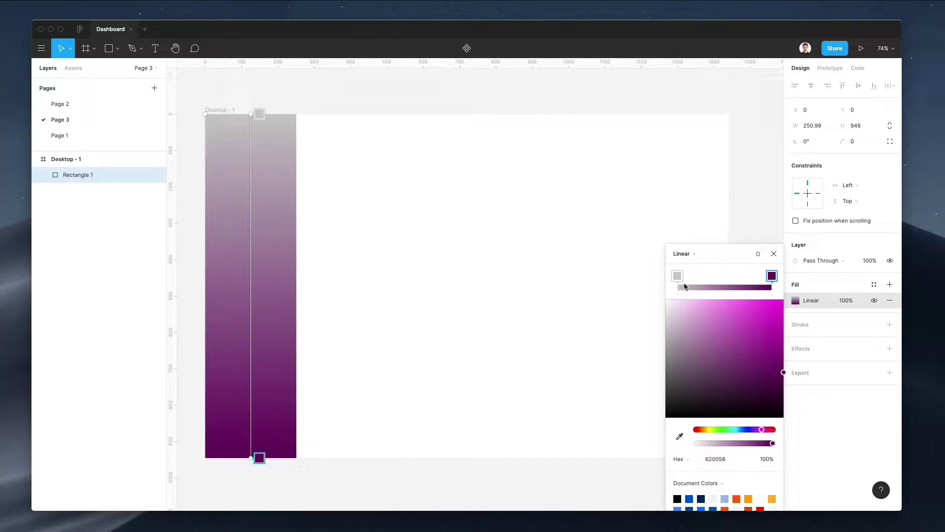
Change the gradient's start stop to the blue-violet 5F00D8
click(679, 276)
click(756, 430)
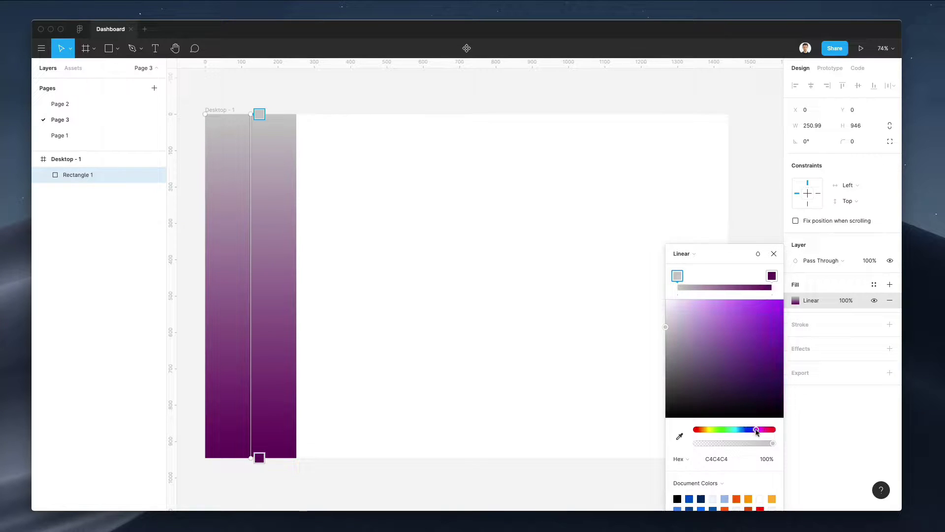
drag(752, 382, 834, 324)
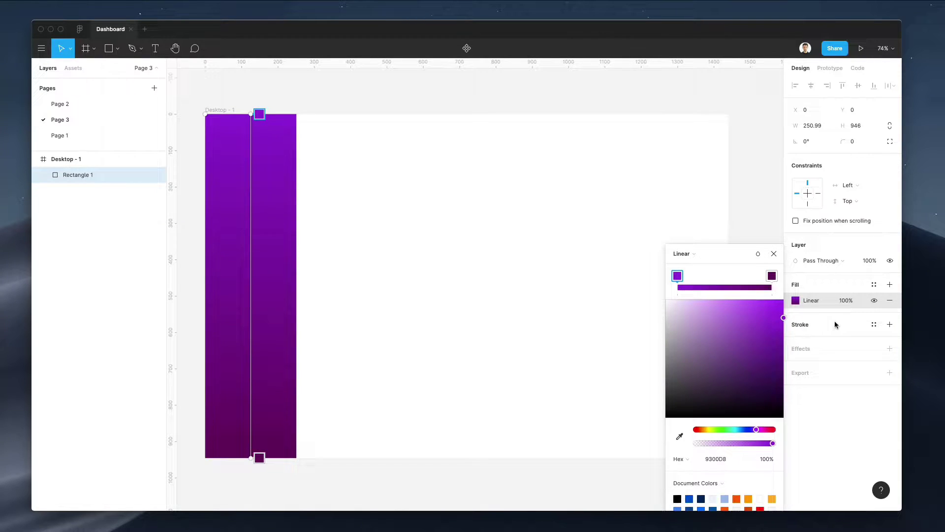
click(752, 430)
drag(755, 430, 754, 431)
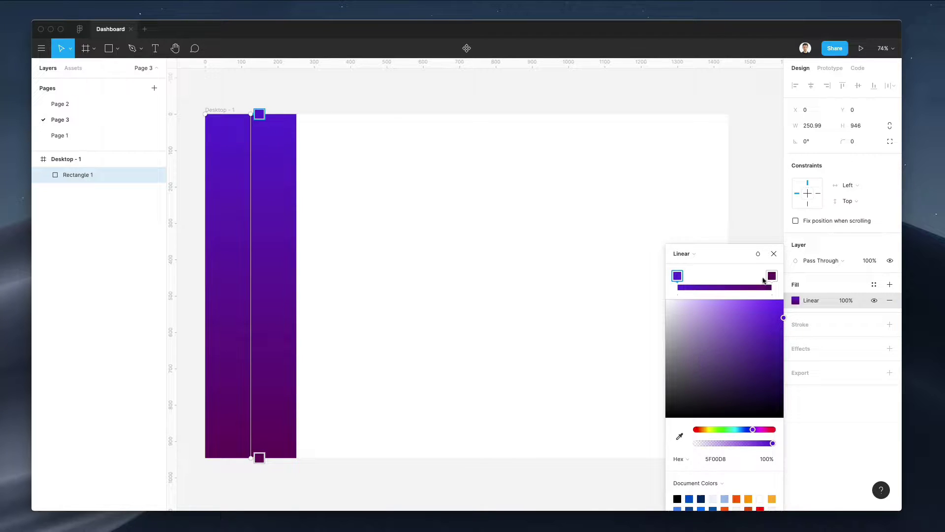
Change the gradient's end stop to 980089 and angle the gradient from the rectangle's top-left corner to beyond its bottom-right corner
click(771, 276)
drag(781, 349, 789, 350)
drag(252, 118, 193, 83)
drag(257, 459, 319, 460)
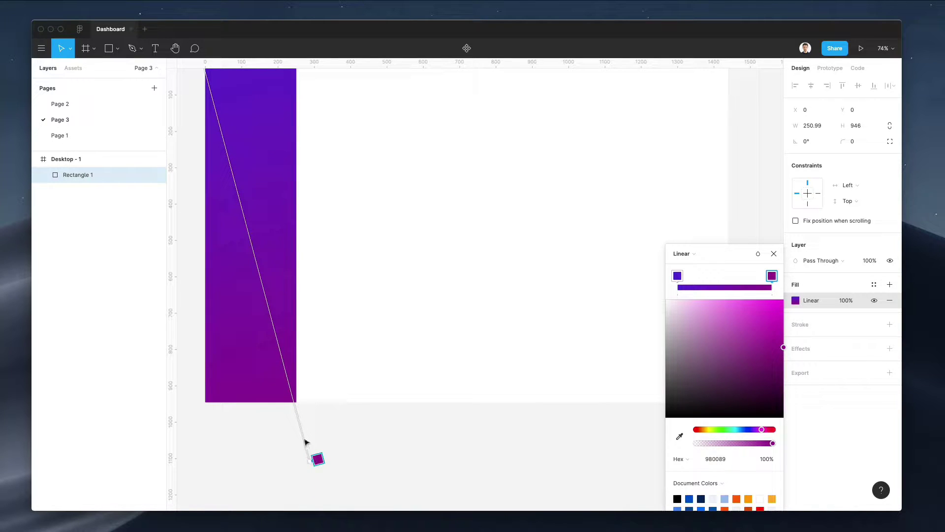
scroll(304, 446, up, 2)
scroll(306, 433, up, 1)
key(Escape)
key(Escape)
scroll(389, 361, up, 2)
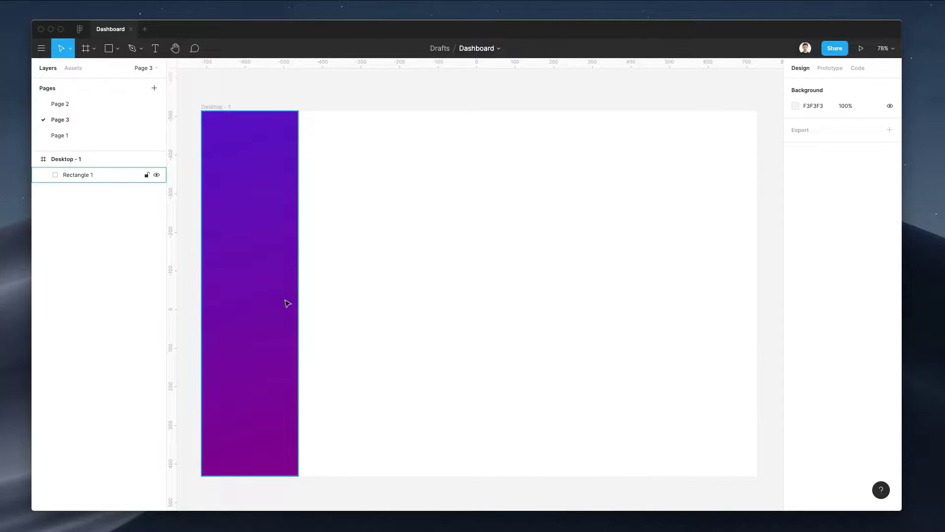
scroll(369, 152, right, 1)
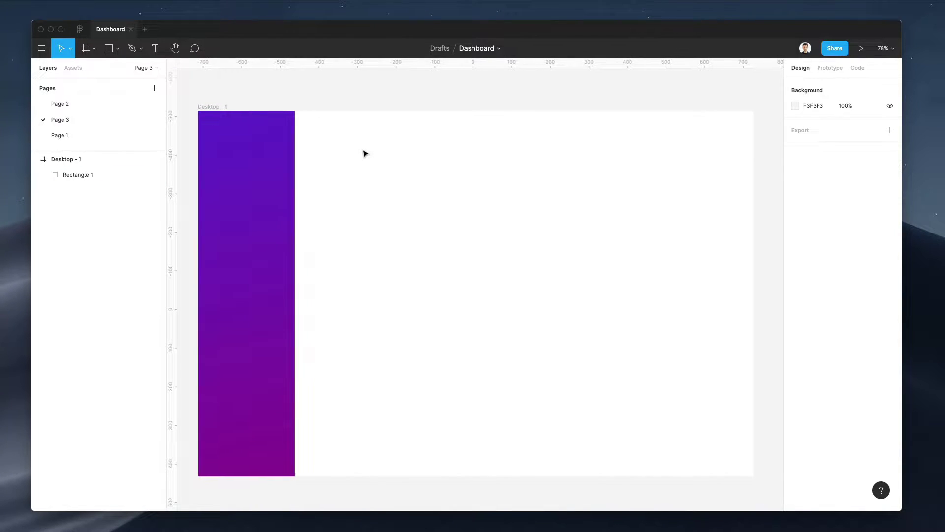
Add an "Overview" text heading to the right of the sidebar near the frame's top, with font size 42
key(t)
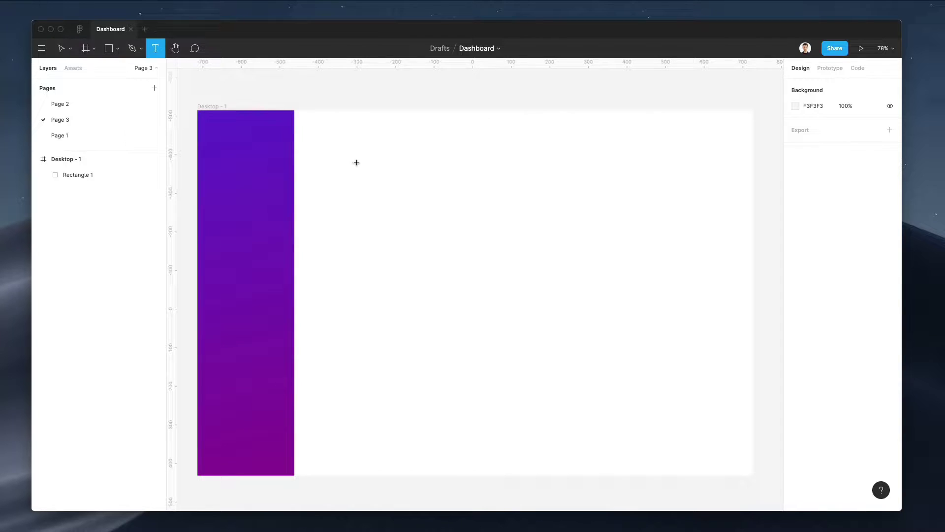
click(330, 158)
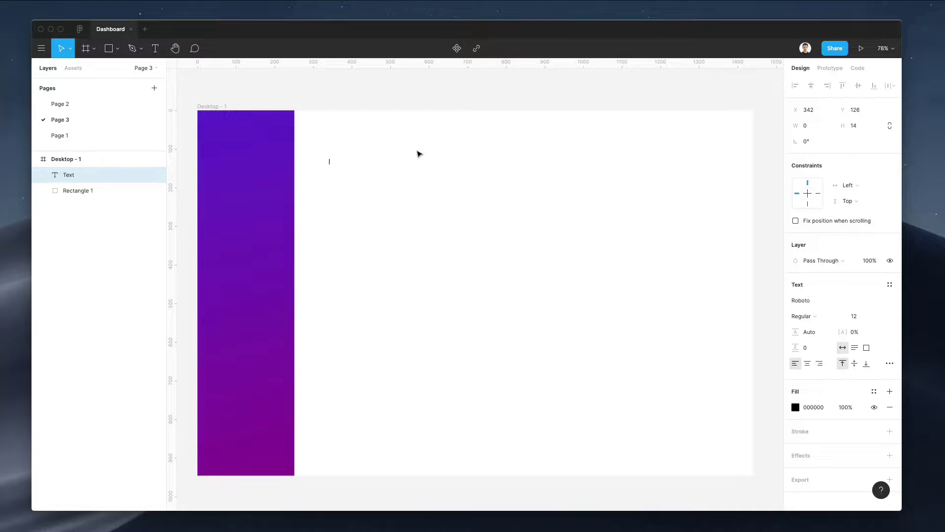
text(Overview)
key(super+a)
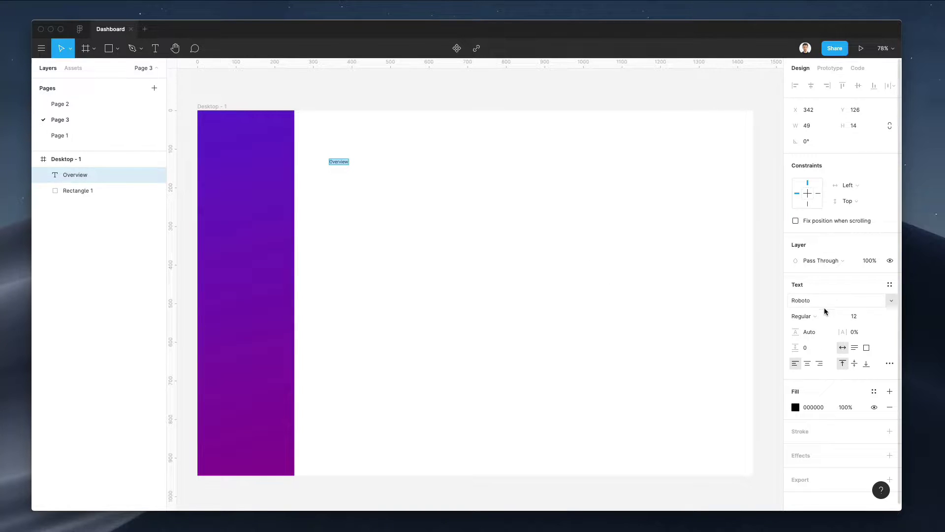
click(851, 317)
text(42)
key(Return)
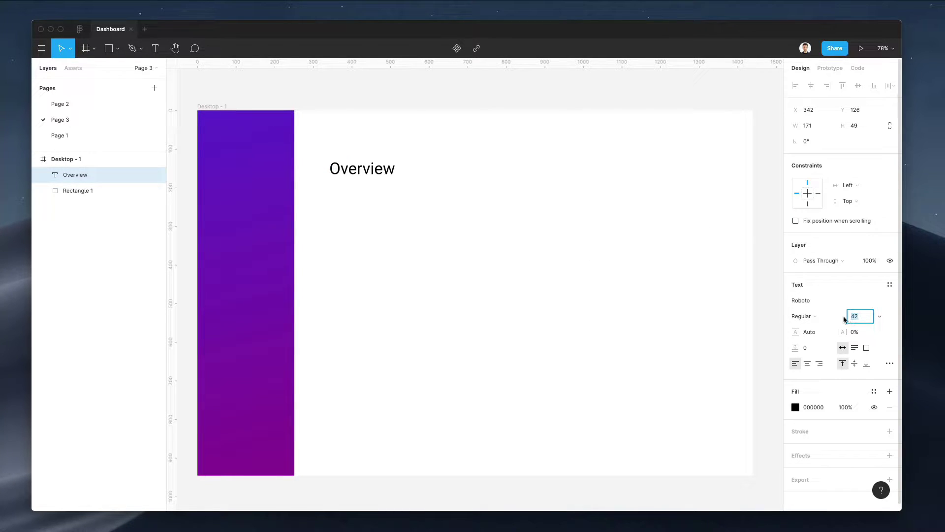
Set the Overview heading's font to Lato and move it closer to the top of the frame, beside the sidebar
drag(365, 175, 352, 151)
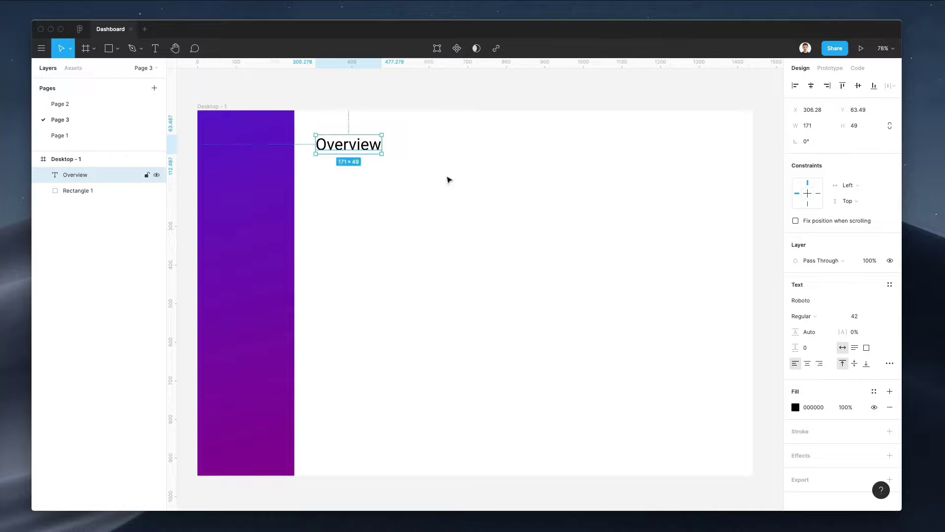
click(814, 297)
text(Lato)
key(Return)
drag(350, 142, 359, 144)
click(427, 159)
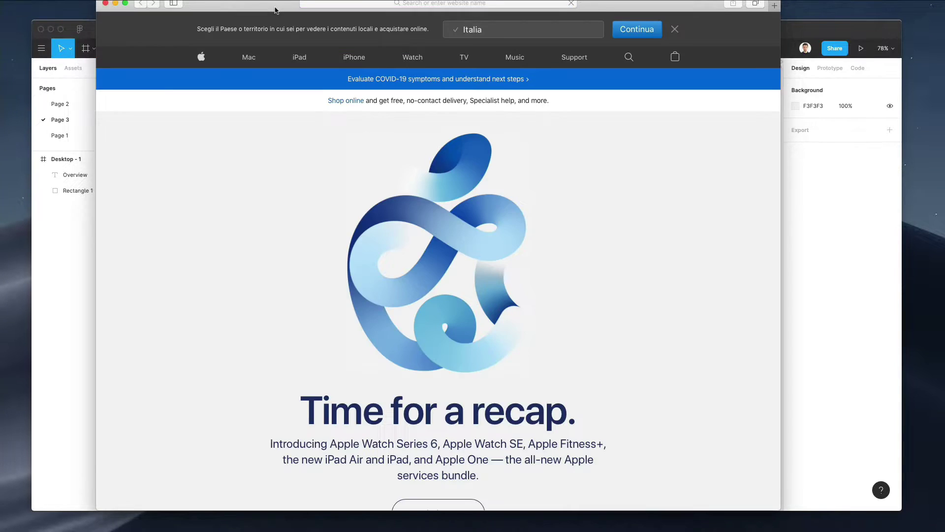
Search the web for "lato" in Safari and view the font family's download page on Google Fonts
drag(334, 5, 346, 26)
click(347, 27)
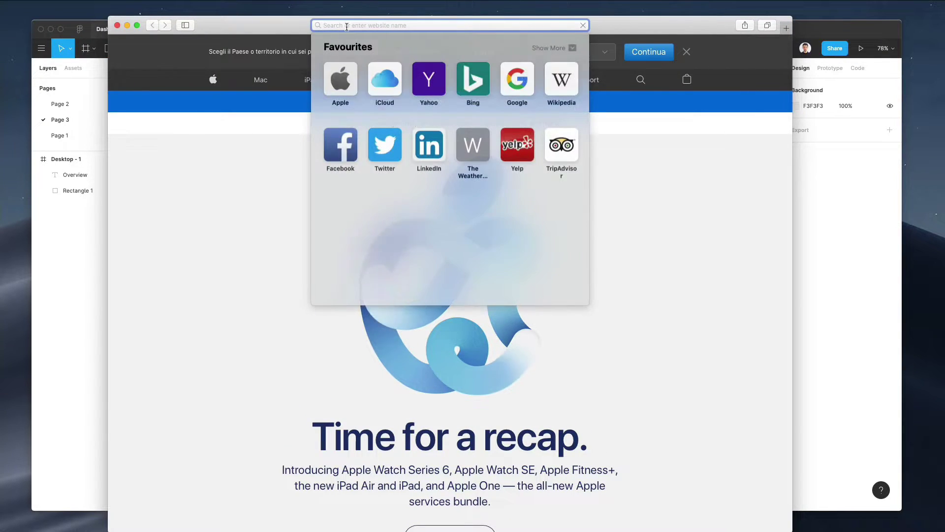
text(lato)
key(Return)
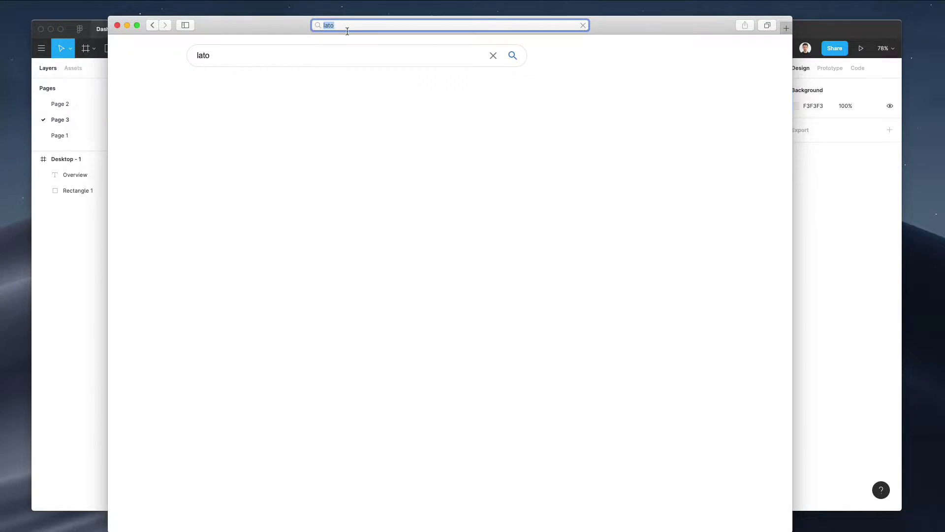
click(239, 138)
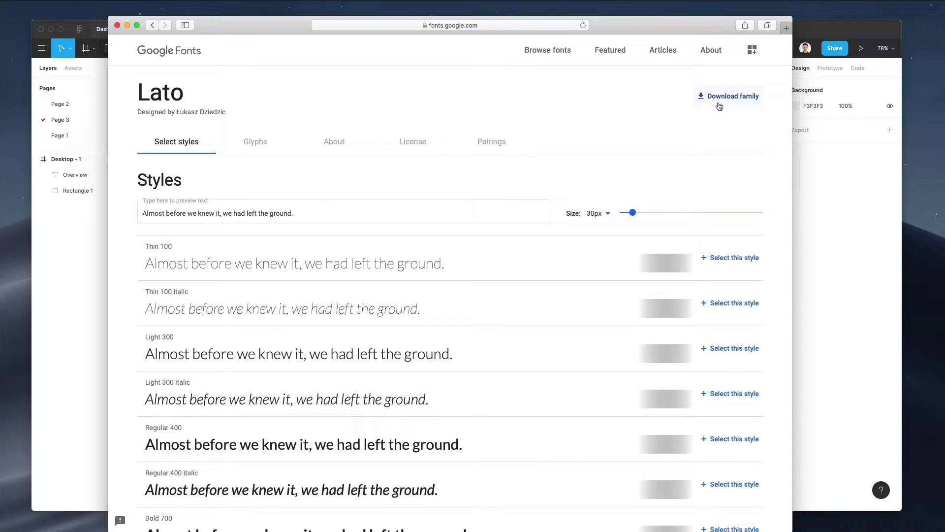
click(127, 25)
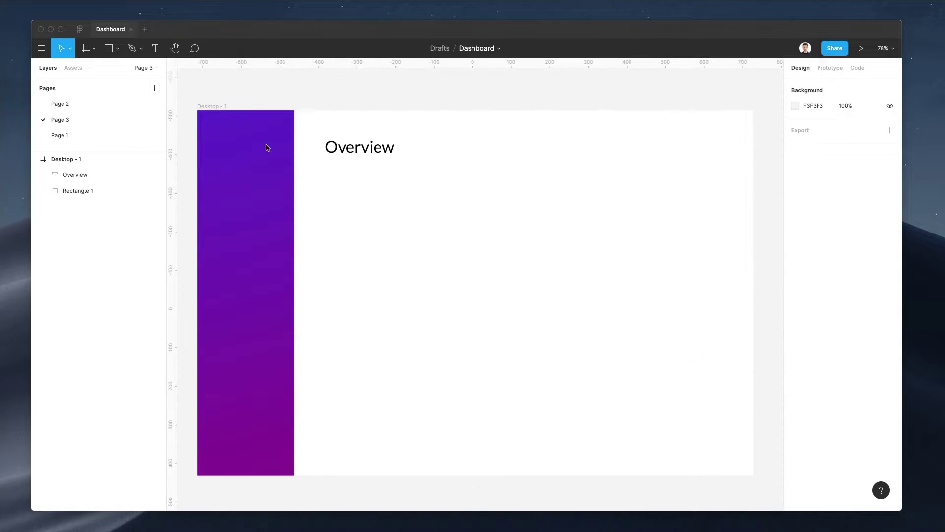
Move the Overview heading to about X 339, Y 65 and scale it down to about 171 wide
click(354, 156)
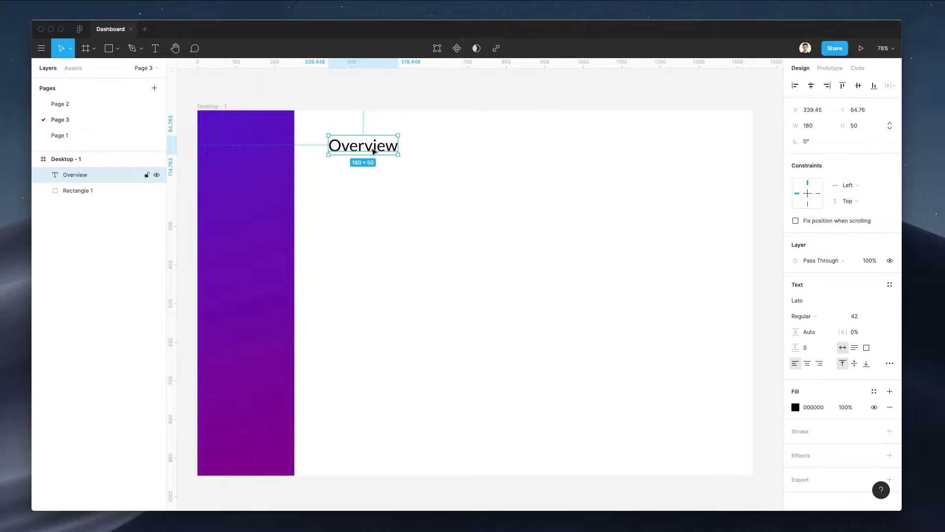
drag(399, 144, 353, 187)
Duplicate the Overview heading directly below at about Y 160 and change the copy's text to "Labels"
key(super+d)
double_click(351, 183)
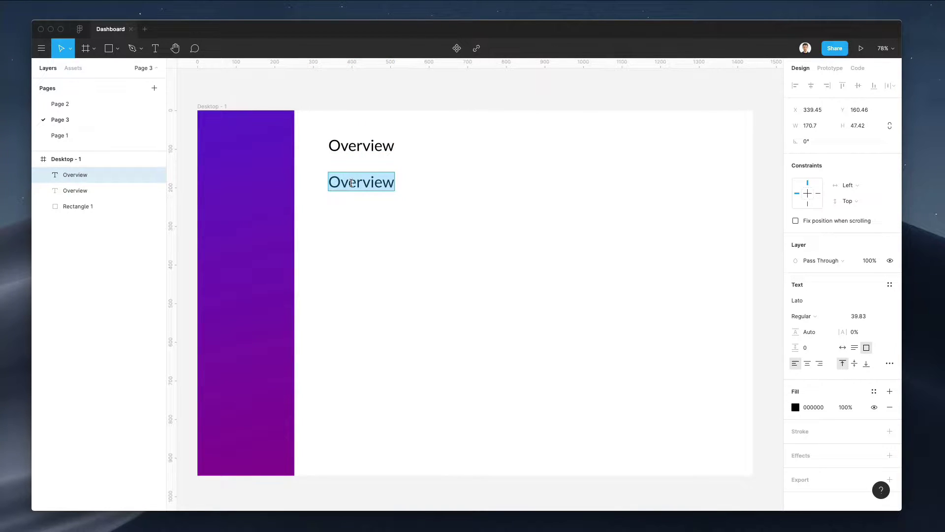
text(Labels)
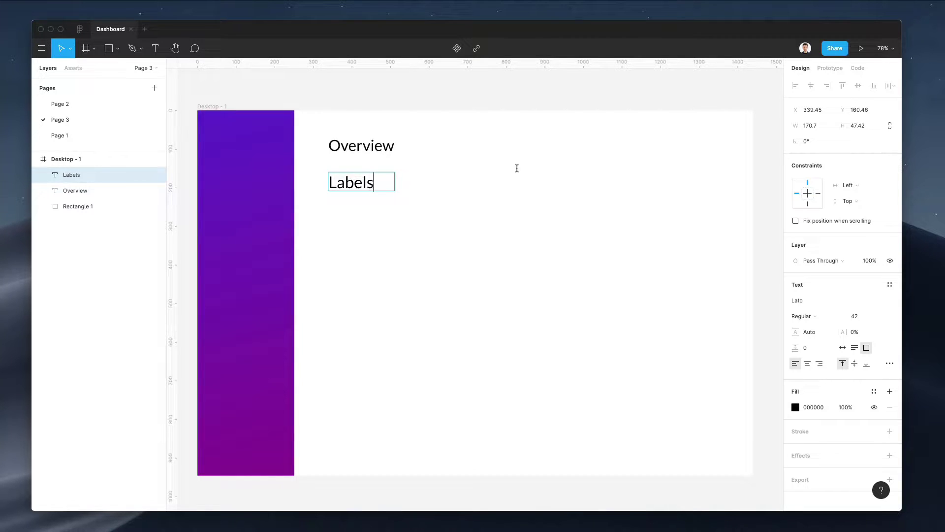
key(Escape)
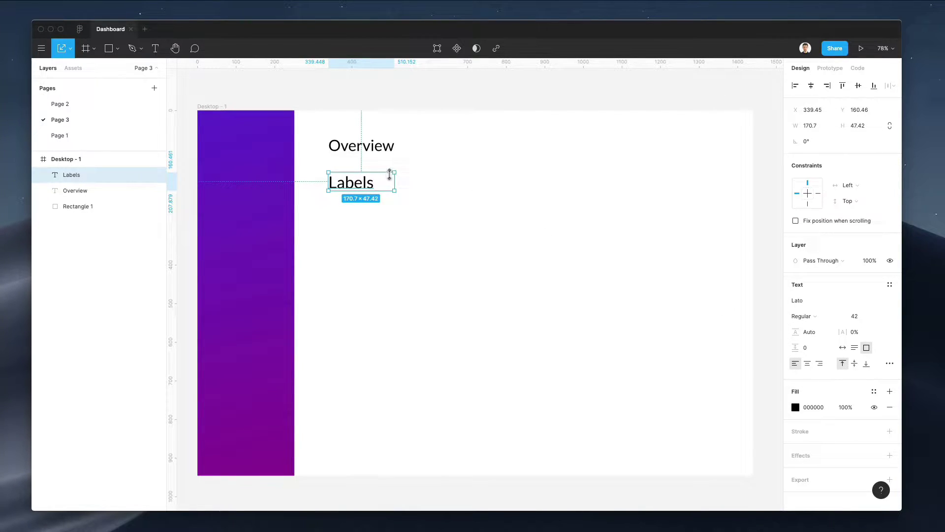
Scale the Labels text down to about 69 wide and style it in Medium weight with a grey 878787 fill
drag(389, 182, 356, 181)
click(813, 316)
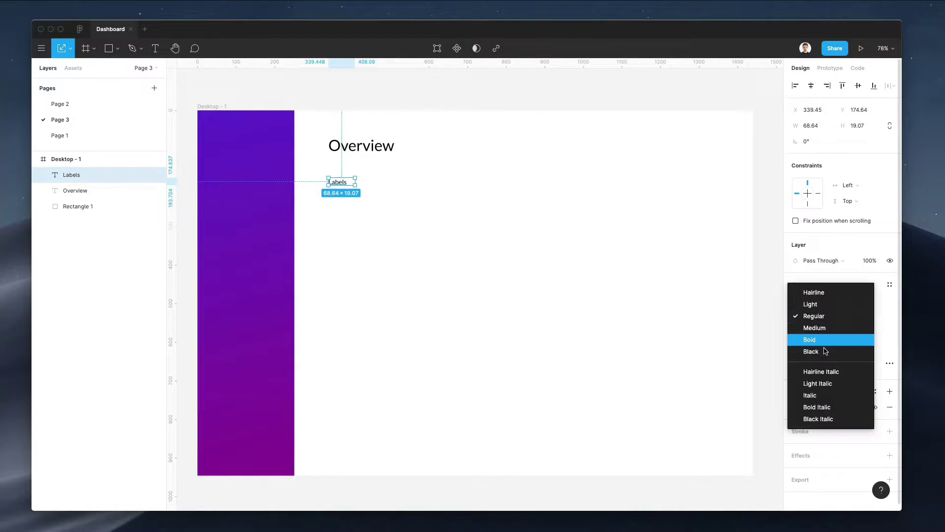
click(758, 328)
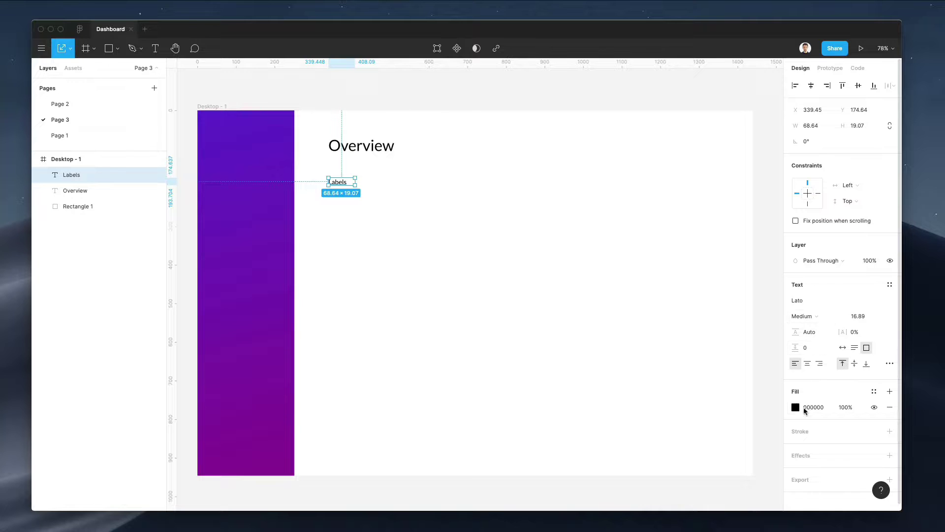
click(796, 407)
drag(705, 338, 623, 326)
click(394, 236)
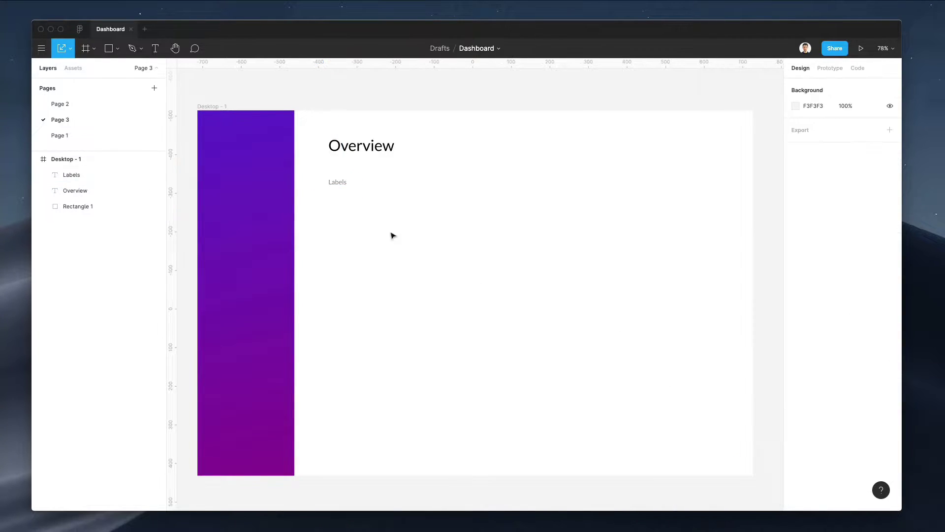
Duplicate the Labels text rightward into a row of five, with the last copy at about X 1304
click(340, 186)
key(alt)
click(377, 197)
drag(346, 184, 450, 189)
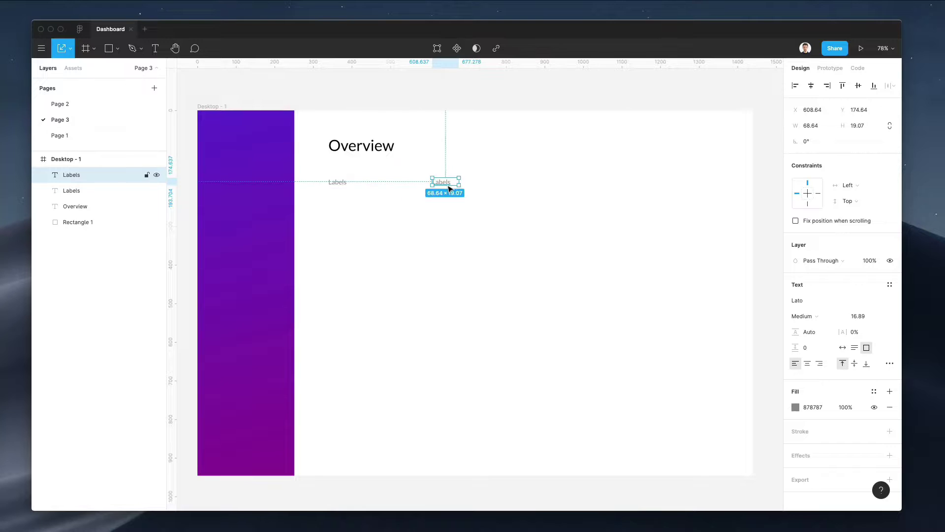
key(super+d)
key(super+d)
key(super+d)
key(super+z)
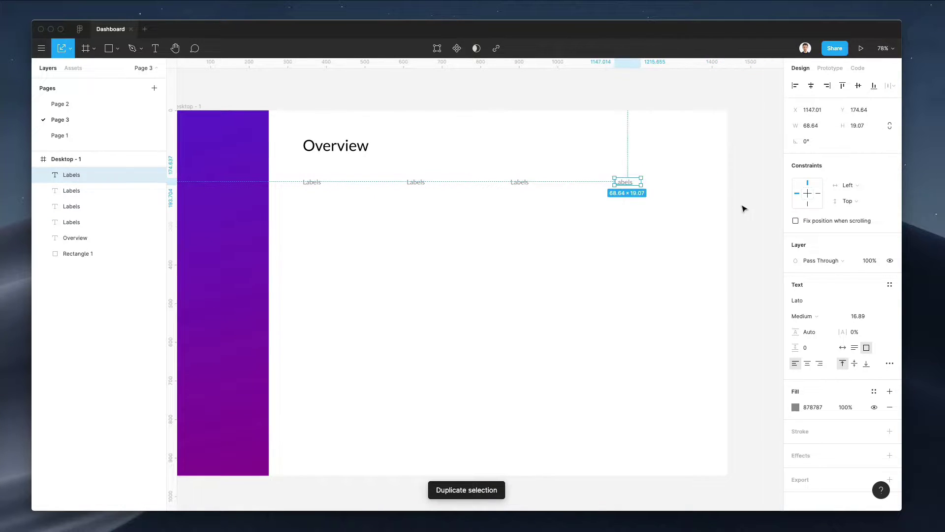
drag(625, 186, 683, 192)
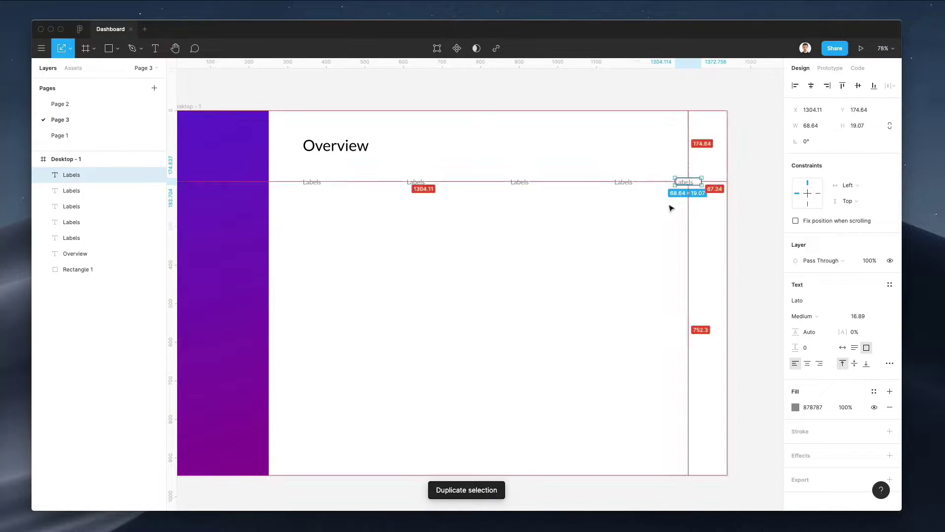
Draw a horizontal line about 1034 wide beneath the label row at about Y 214 and set its stroke to D2D2D2
click(660, 217)
key(l)
mouse_move(304, 195)
mouse_down()
mouse_move(719, 217)
mouse_move(701, 219)
mouse_up()
click(456, 253)
click(449, 192)
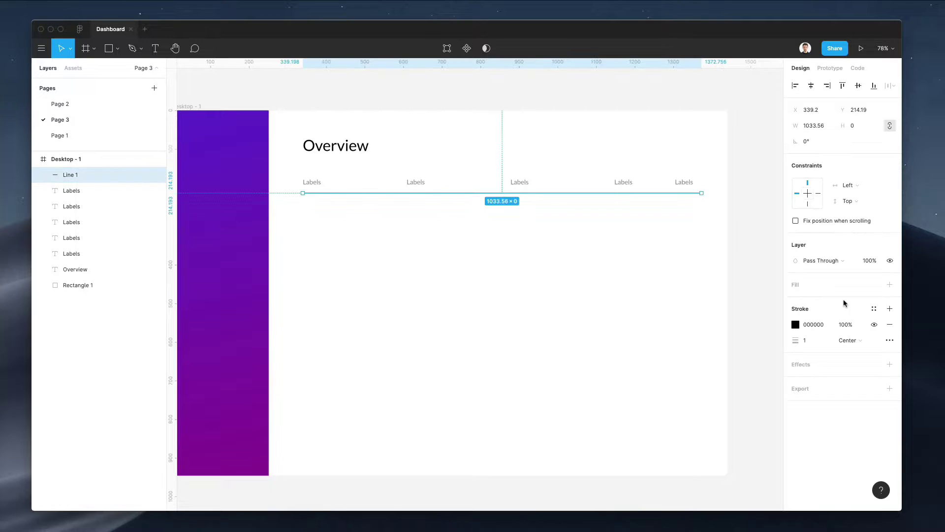
click(796, 325)
text(C8C8C8)
key(Return)
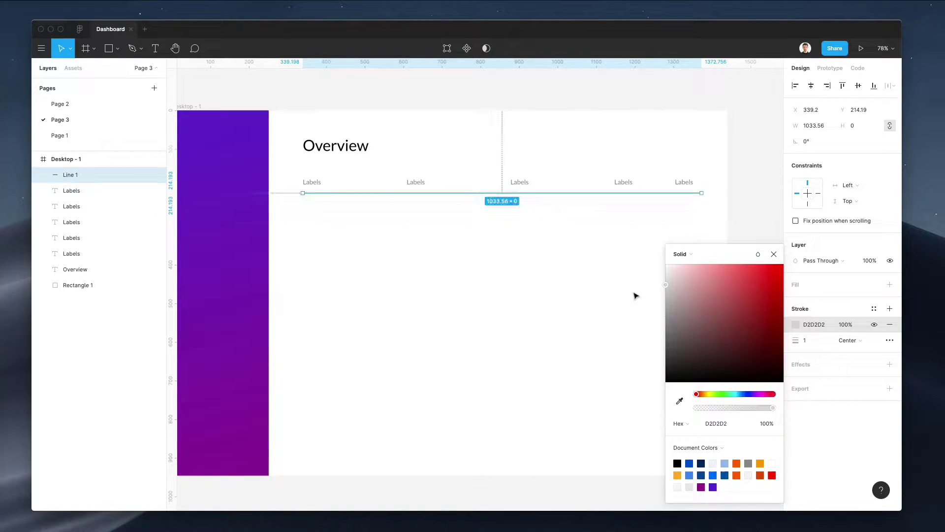
click(541, 270)
Duplicate the row of five labels below the line at about Y 235
click(312, 183)
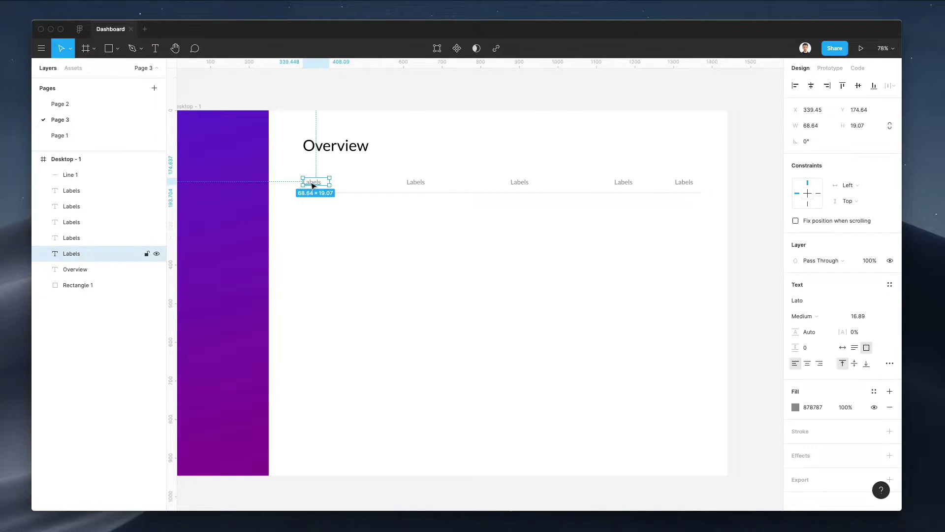
drag(287, 172, 686, 211)
click(646, 239)
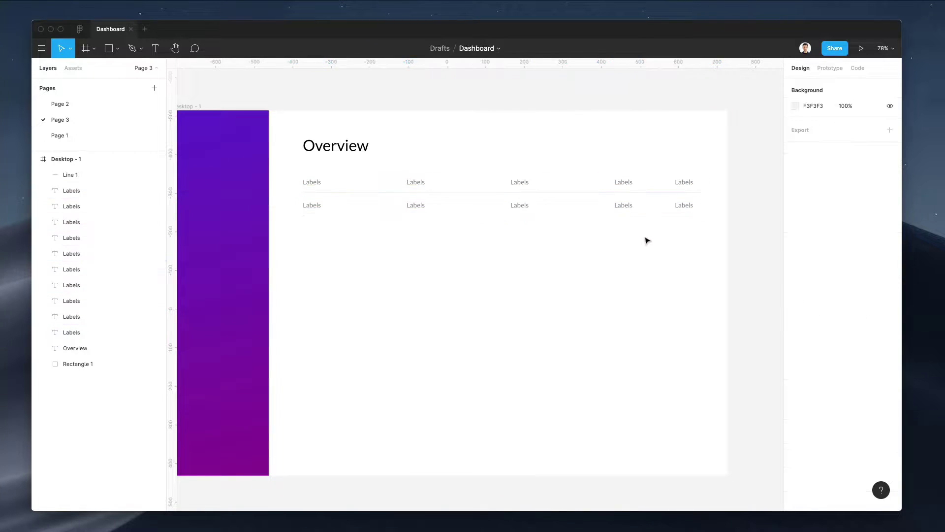
Shift the Overview heading, the line and both label rows left so their left edge sits at about X 333
click(309, 184)
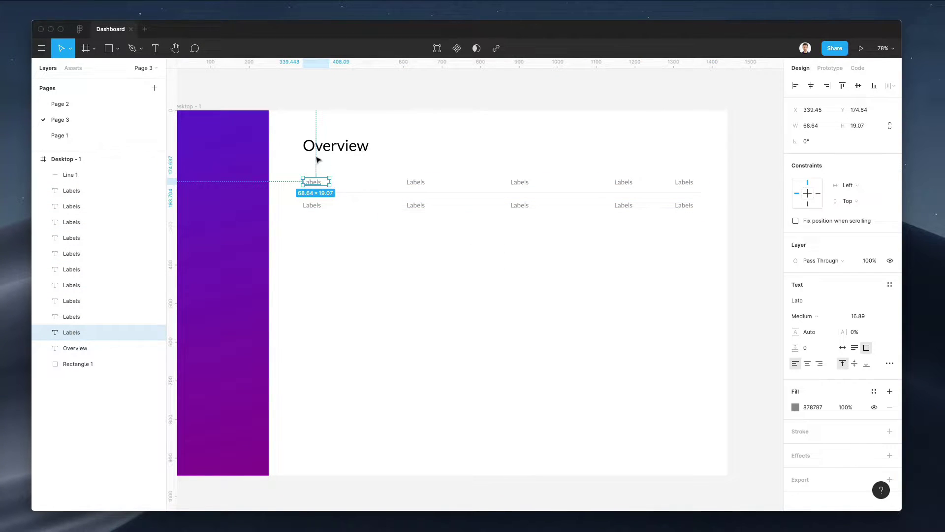
drag(277, 123, 723, 251)
key(Left)
key(Left)
key(Left)
click(446, 231)
Set the font size of the five labels below the line to 14
drag(286, 198, 731, 236)
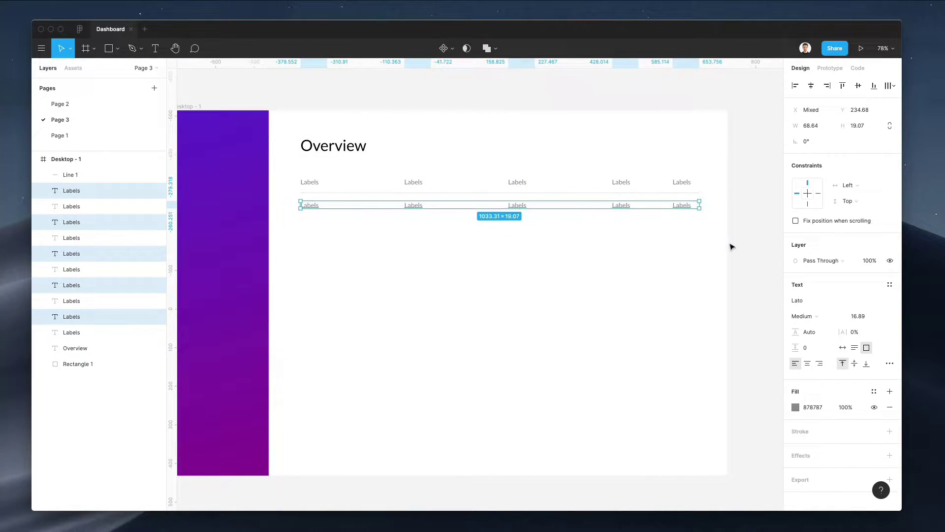
click(865, 317)
text(1)
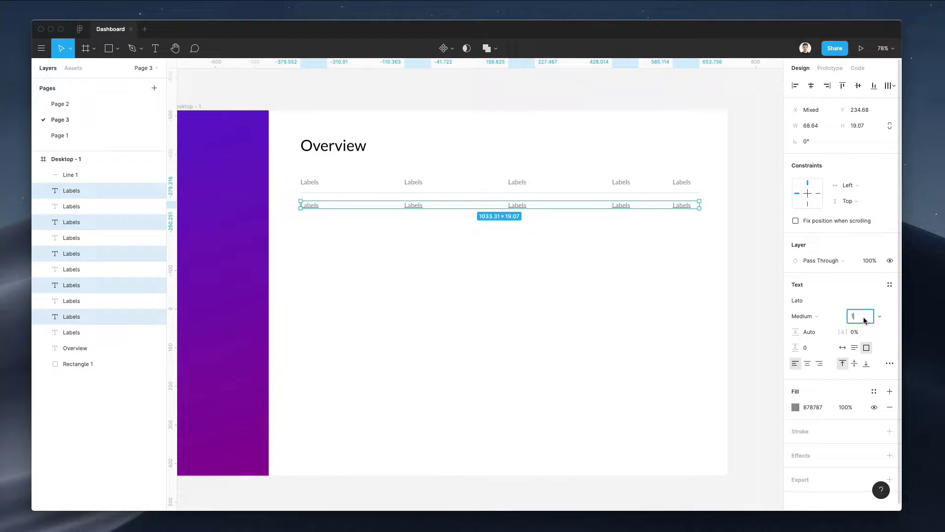
text(4)
key(Return)
key(Escape)
Set the font size of the five header labels above the line to 16
mouse_move(295, 166)
mouse_down()
mouse_move(705, 198)
mouse_move(701, 190)
mouse_up()
click(856, 317)
text(16)
key(Return)
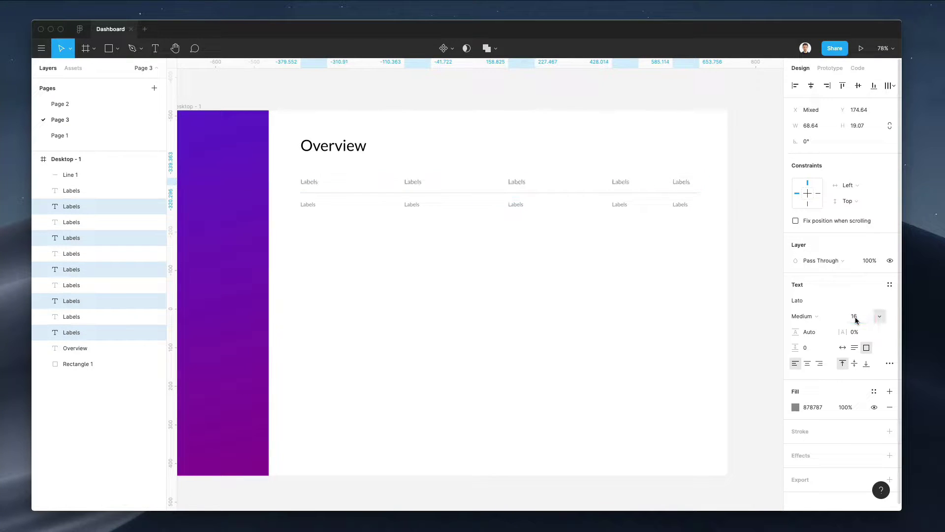
key(Escape)
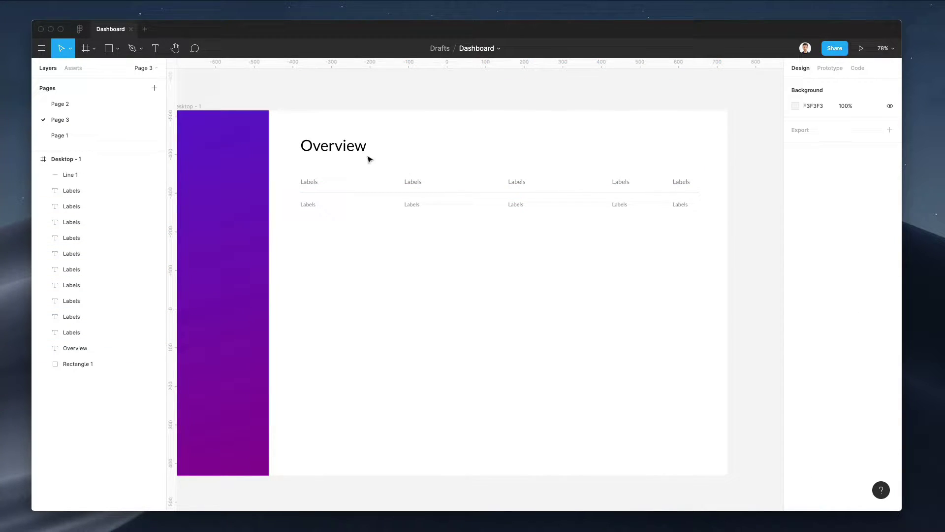
Set the Overview heading's font size to 39
click(346, 151)
click(859, 317)
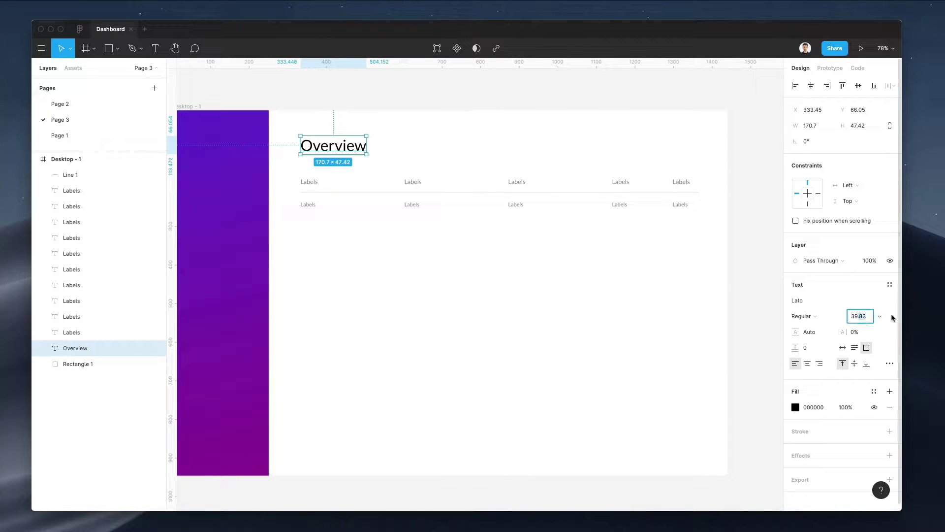
key(Return)
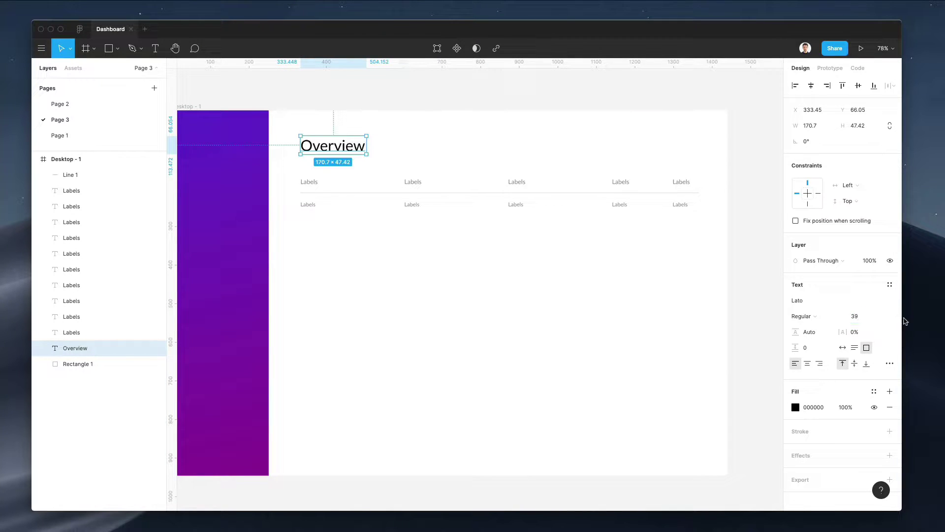
click(407, 240)
drag(297, 201, 421, 219)
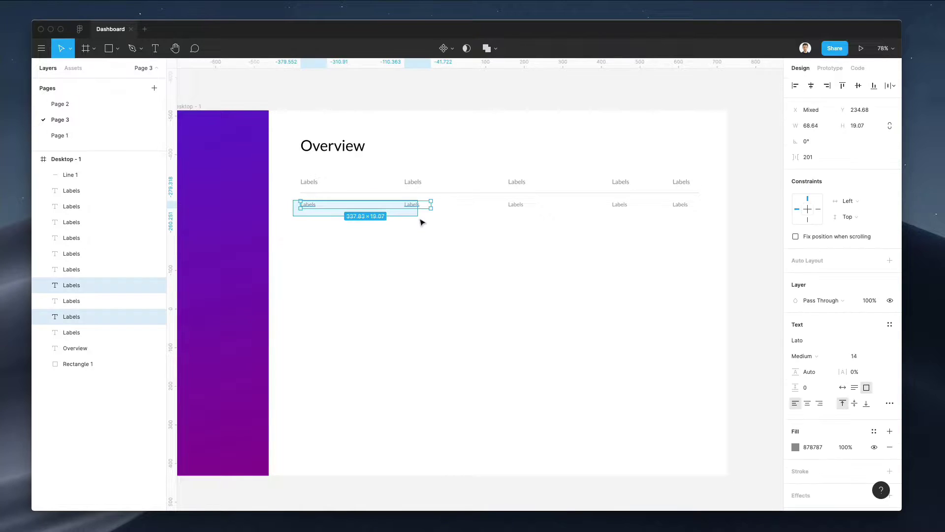
click(436, 237)
key(Escape)
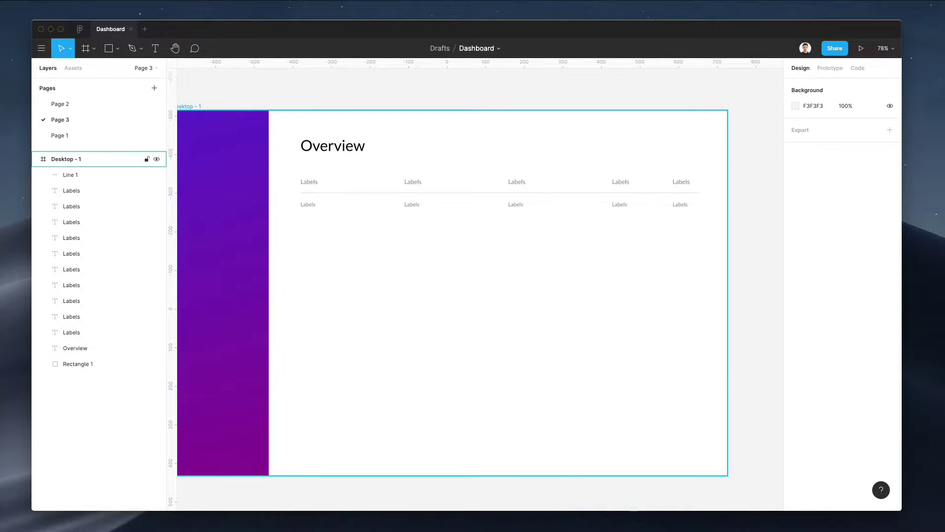
click(48, 51)
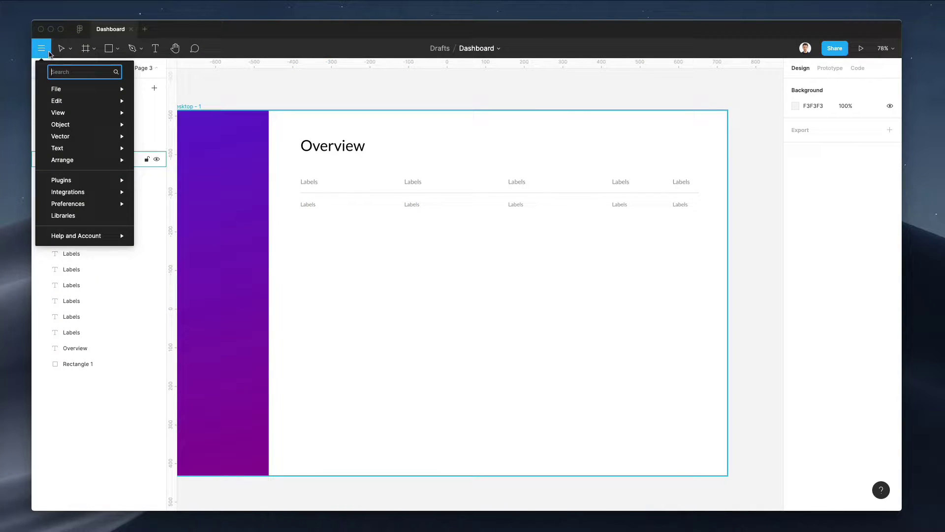
mouse_move(88, 180)
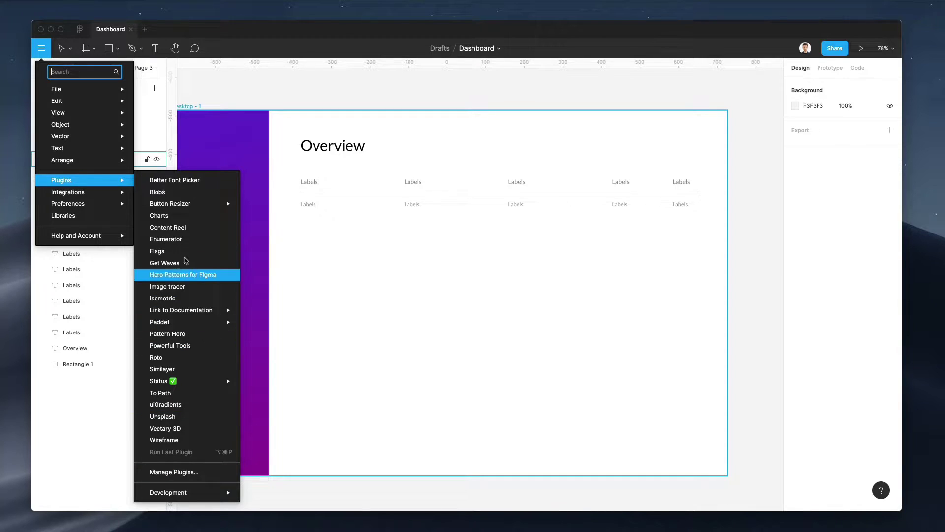
key(Escape)
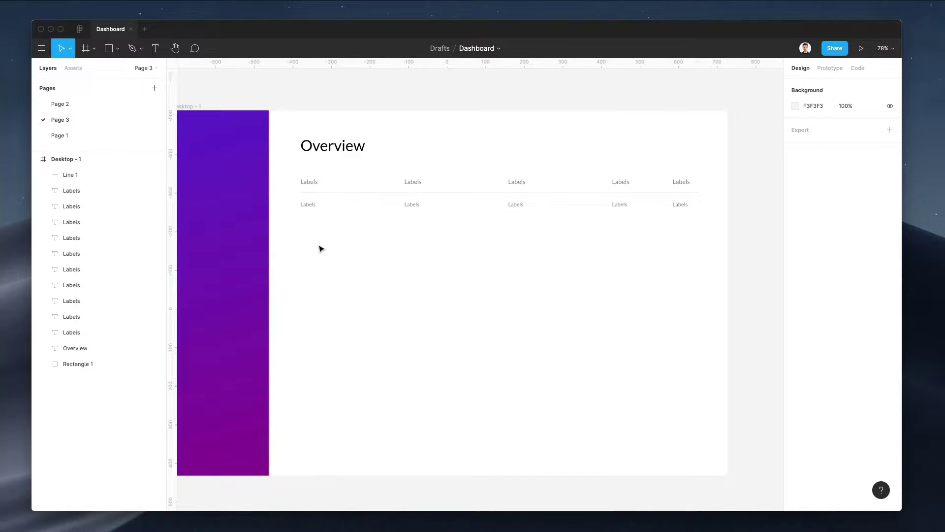
scroll(319, 247, left, 2)
scroll(319, 247, left, 2)
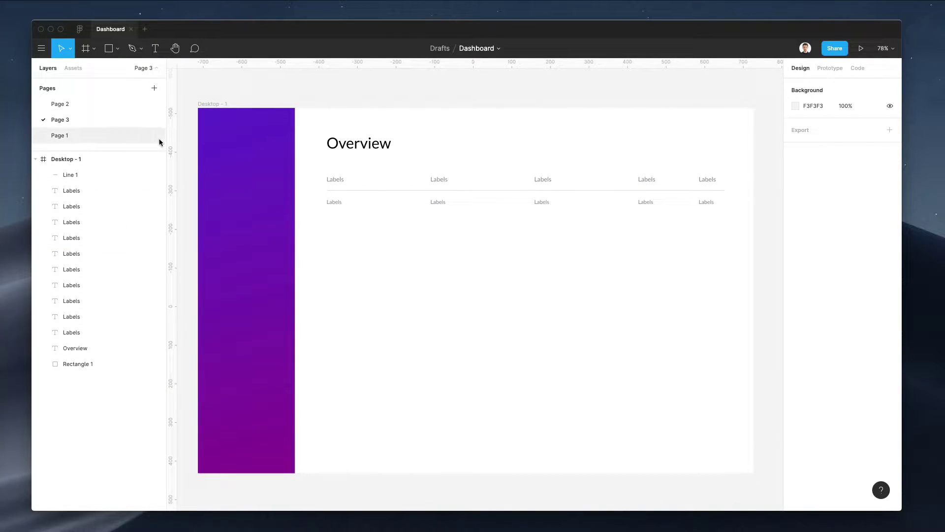
Run the Content Reel plugin, fill the first label below the line with a Full Name entry, and widen its text box to about 160
click(41, 48)
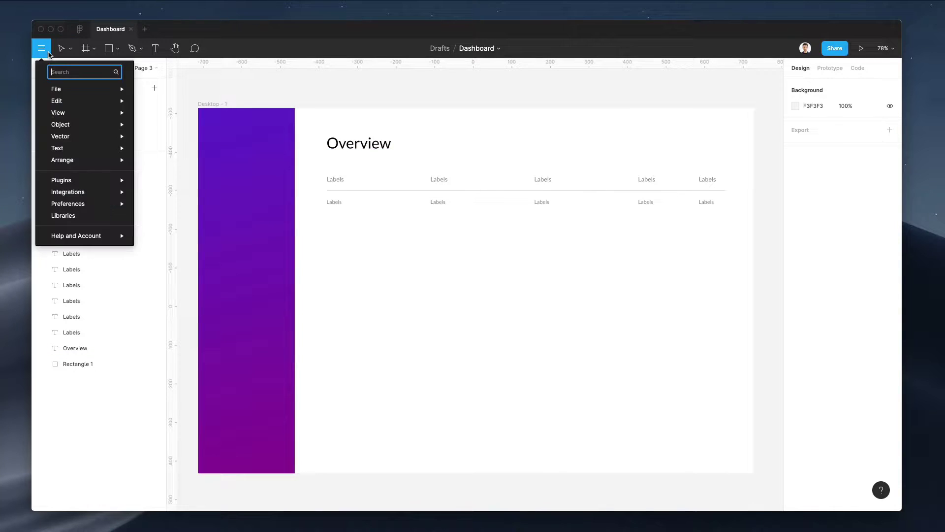
mouse_move(67, 89)
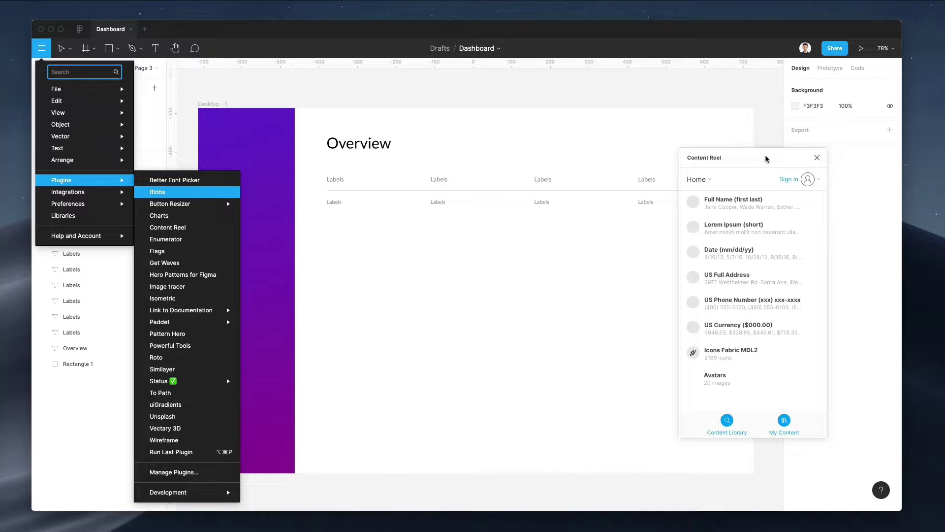
click(740, 123)
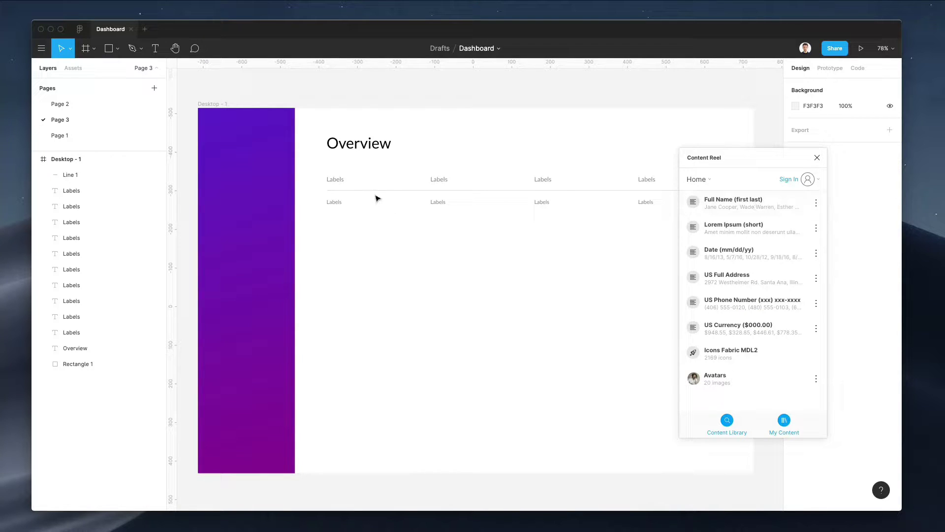
click(333, 202)
click(717, 205)
drag(353, 203, 390, 204)
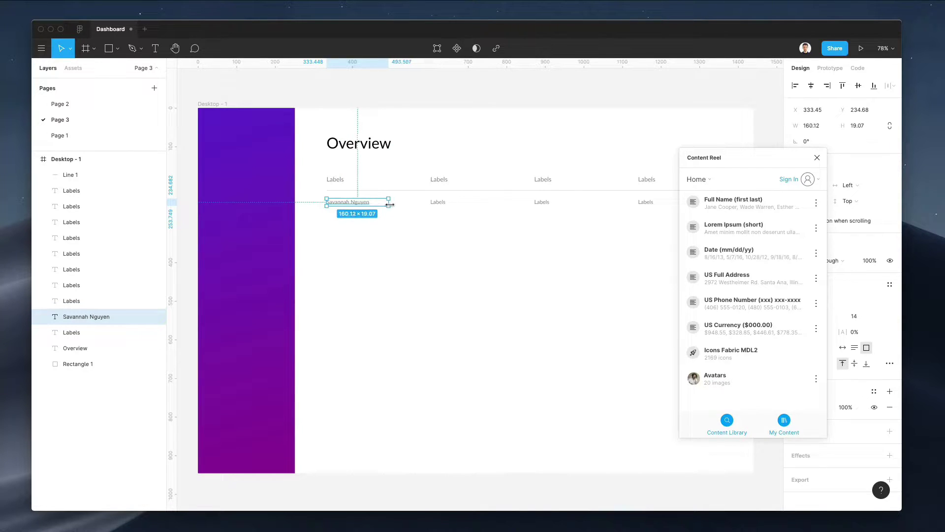
Fill the second label below the line with Content Reel's Date (mm/dd/yy) and the third with US Currency ($000.00)
click(438, 202)
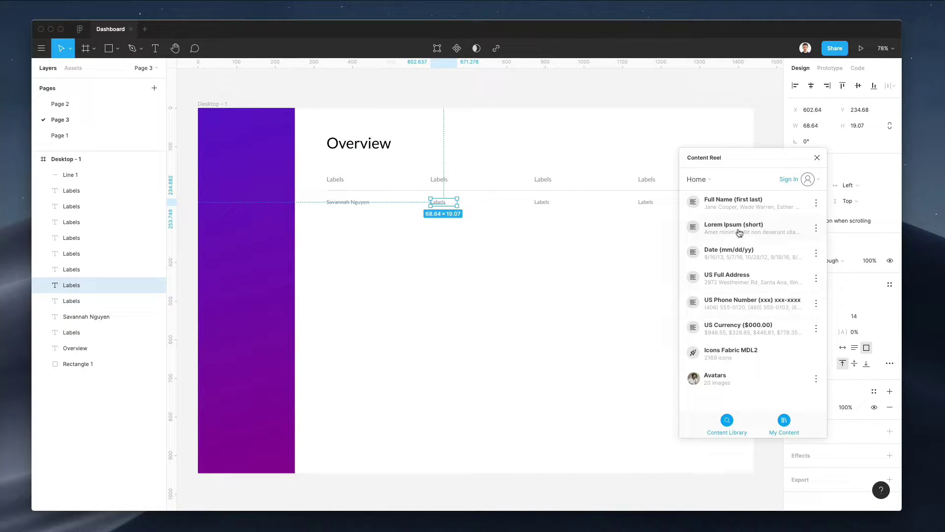
click(742, 263)
click(543, 203)
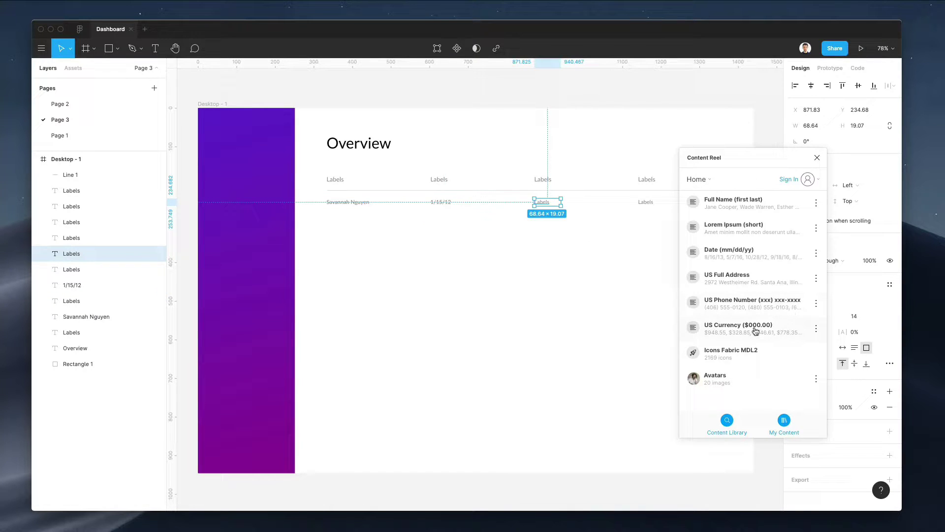
Browse Content Reel's Icons Fabric MDL2 set and add the MailSecure icon to the frame at about X 399, Y 458
click(646, 202)
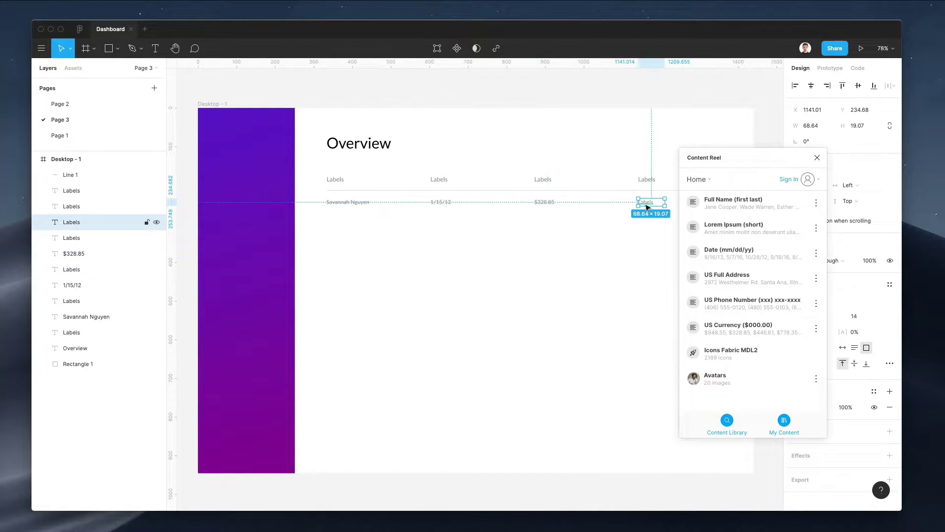
click(737, 361)
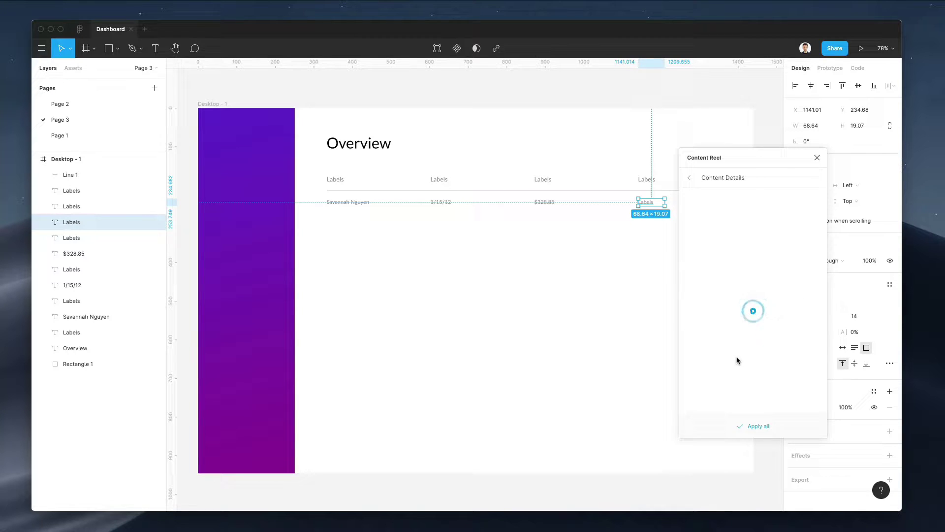
scroll(603, 274, right, 3)
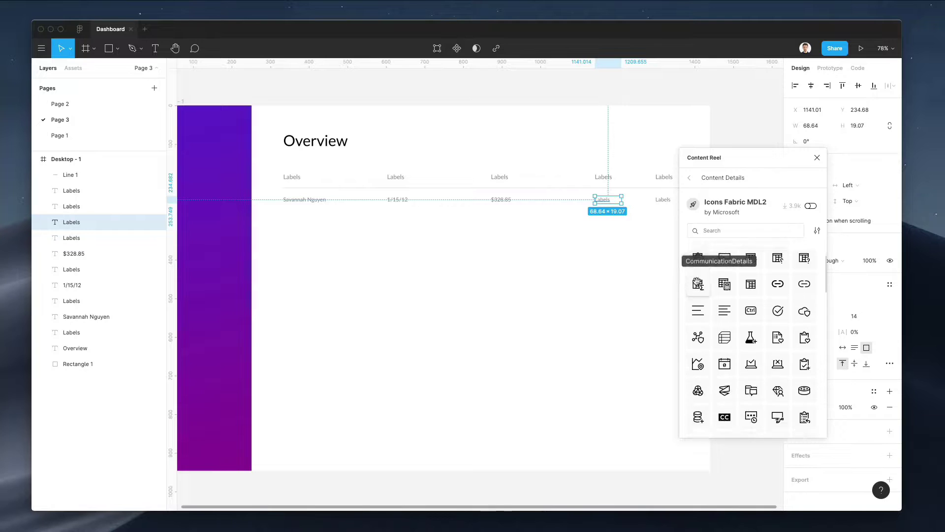
drag(698, 262, 389, 280)
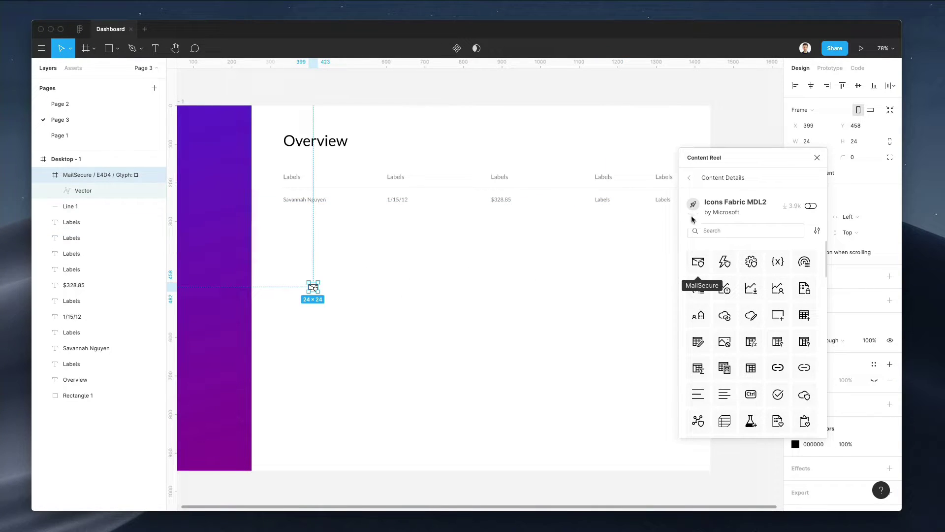
scroll(382, 279, up, 3)
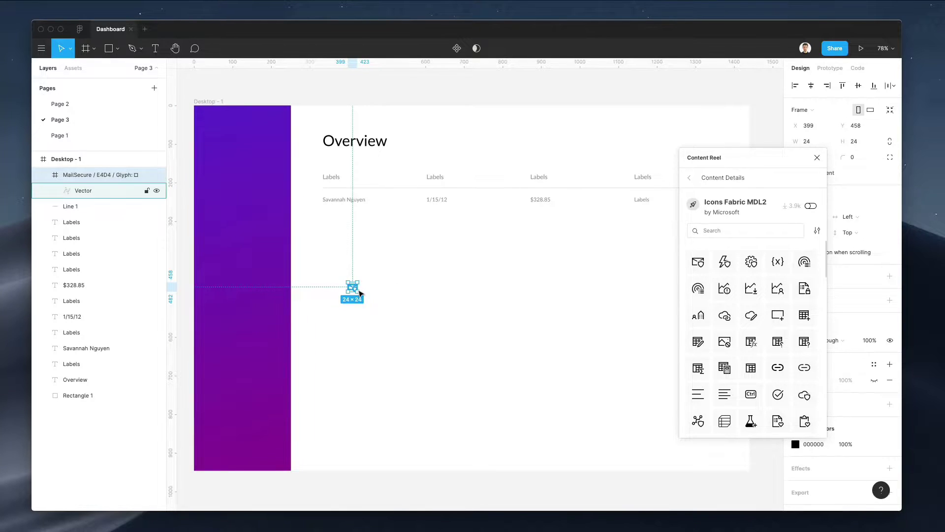
scroll(359, 292, down, 3)
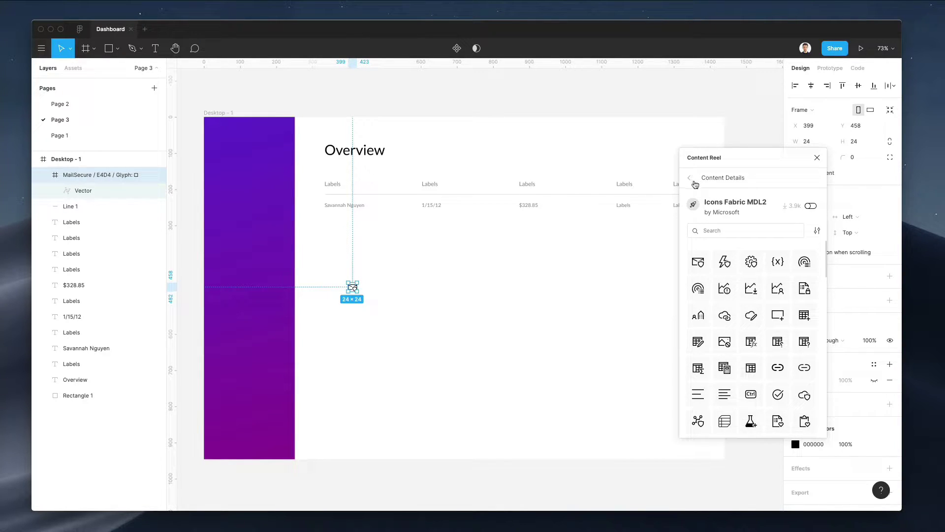
Fill the fourth label below the line with Content Reel's US Currency ($000.00) and the fifth with US Phone Number (xxx) xxx-xxxx
click(695, 184)
scroll(510, 267, right, 3)
scroll(510, 267, up, 2)
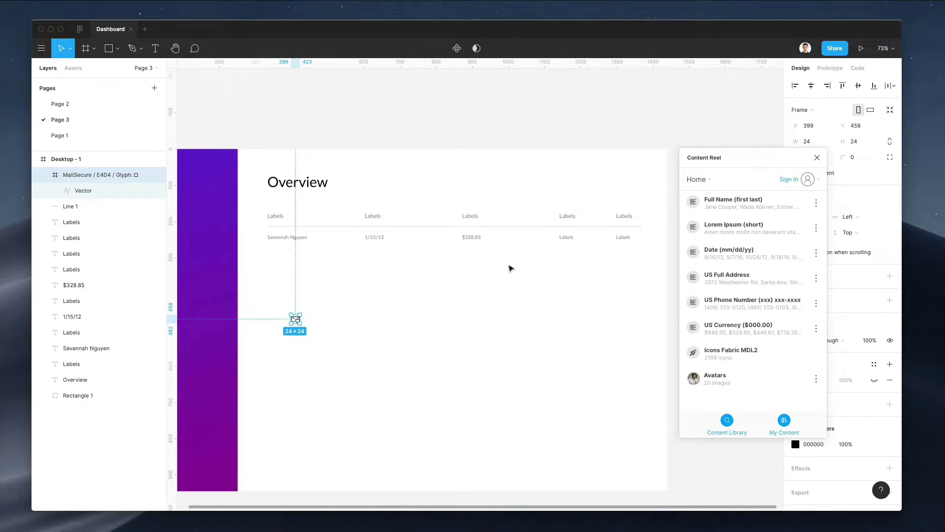
click(510, 268)
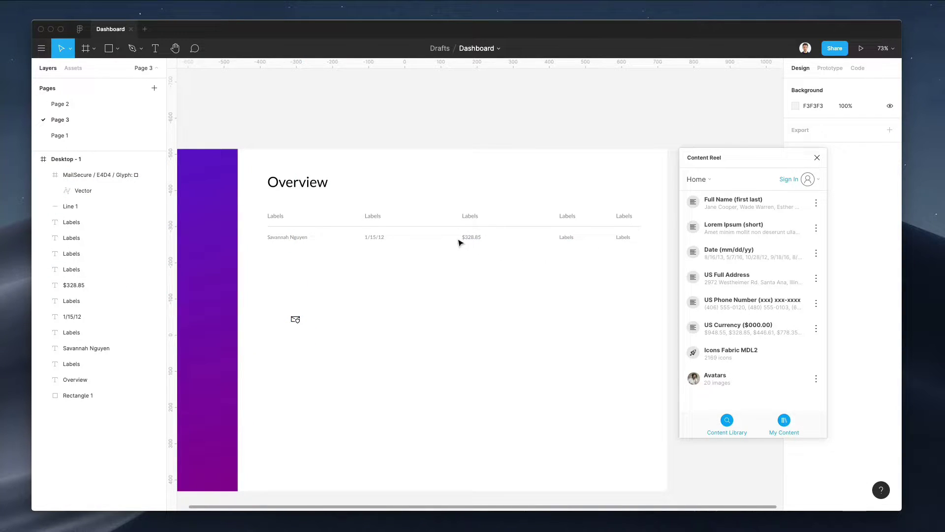
scroll(458, 242, up, 2)
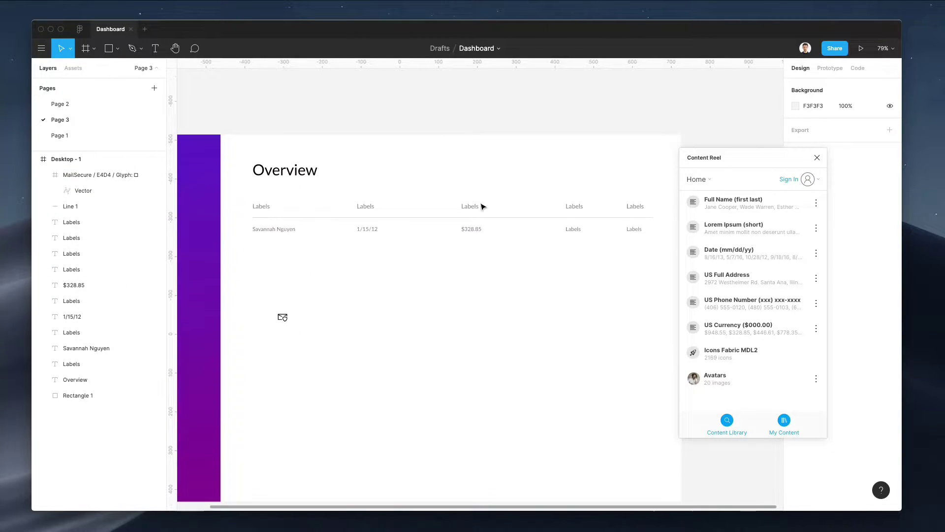
click(574, 229)
scroll(640, 251, right, 2)
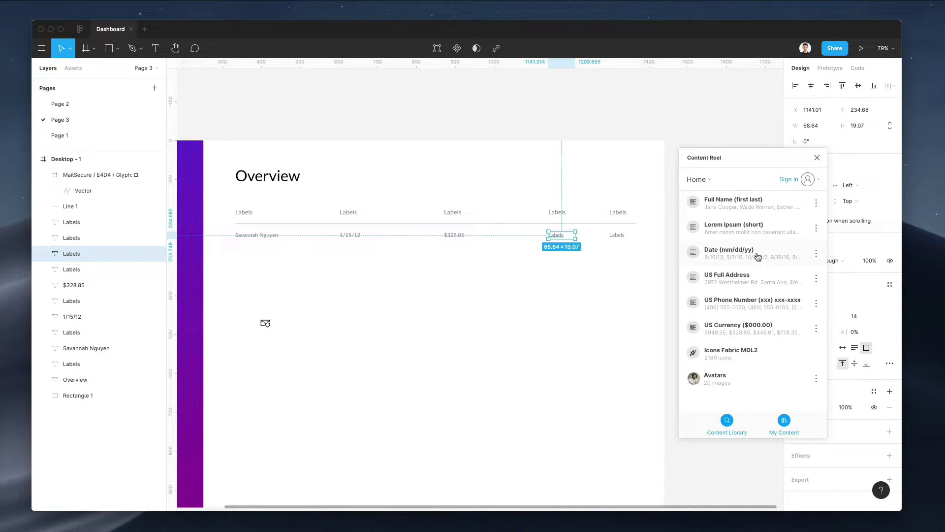
click(755, 325)
click(615, 236)
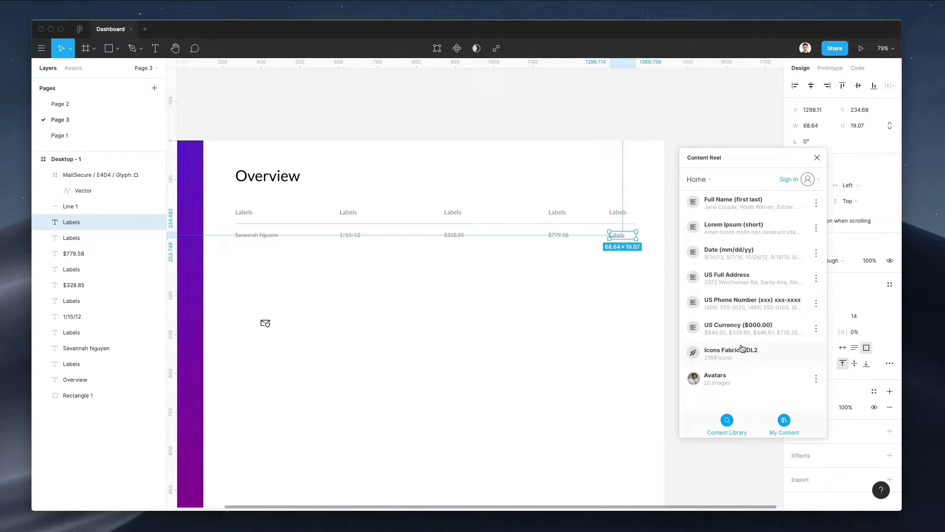
click(732, 305)
Set all five text values in the row below the line to auto-width resizing and inspect the date's text box up close
drag(638, 236, 234, 231)
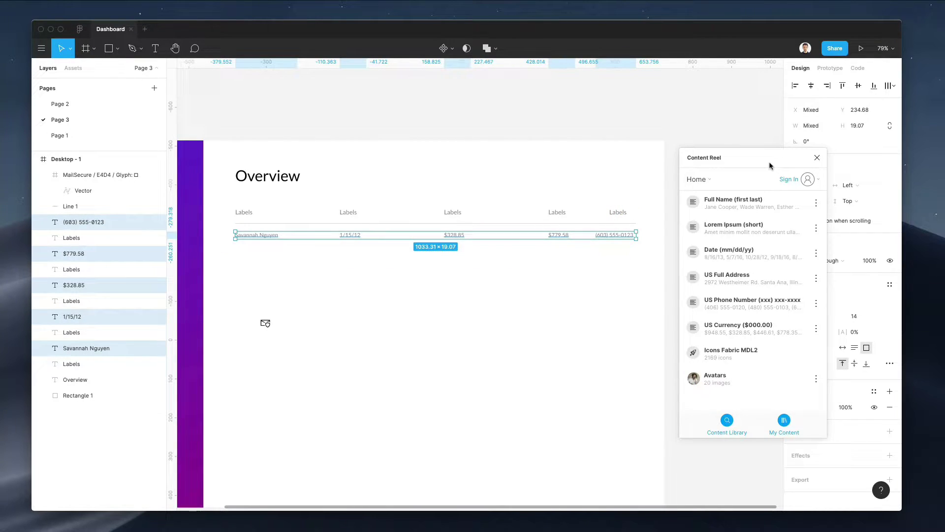
drag(771, 165, 736, 171)
click(842, 347)
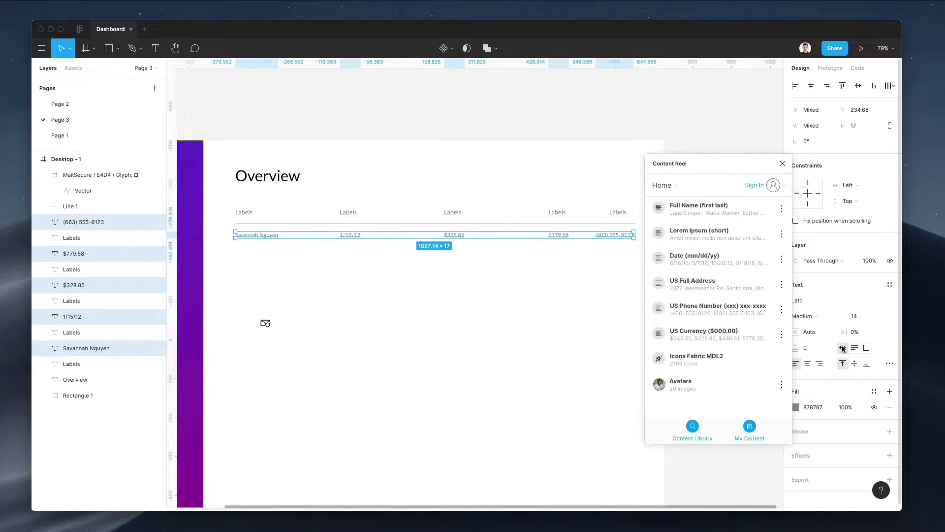
click(320, 262)
click(348, 236)
scroll(351, 239, up, 3)
scroll(352, 240, up, 6)
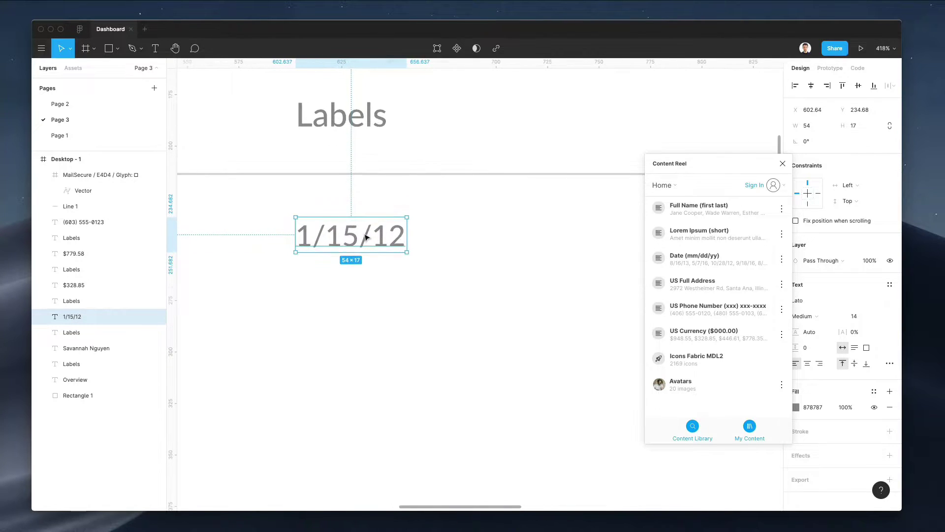
scroll(367, 238, down, 6)
scroll(408, 258, down, 1)
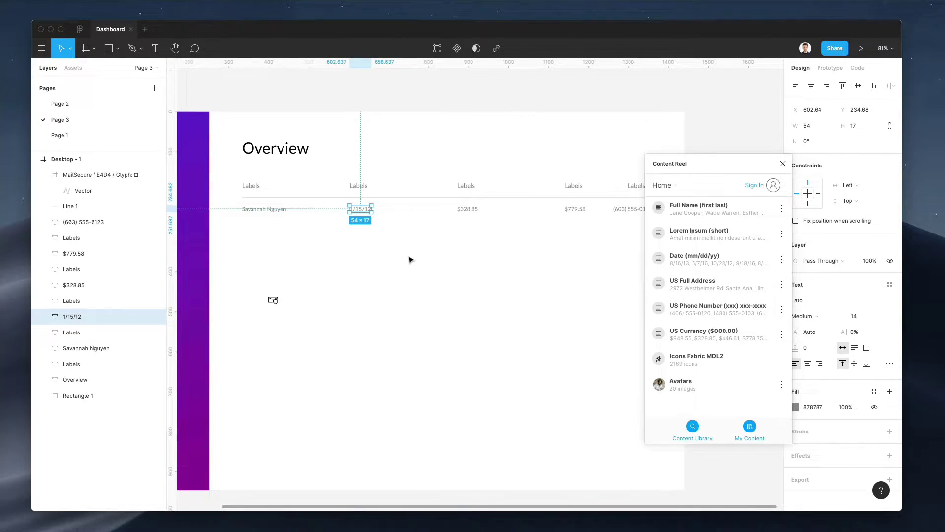
Distribute the horizontal spacing evenly between the five text values in the row below the line
click(410, 257)
scroll(596, 237, right, 2)
drag(599, 232, 225, 207)
click(892, 84)
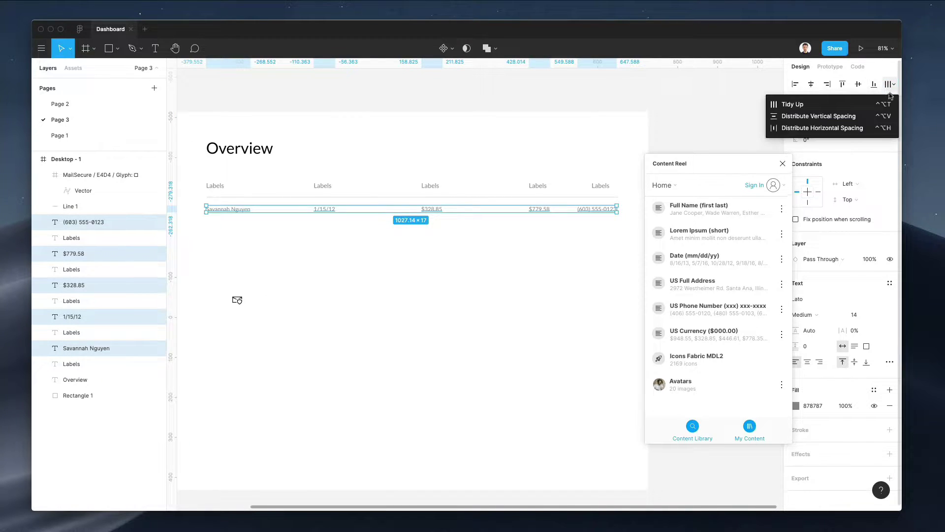
click(815, 129)
click(312, 286)
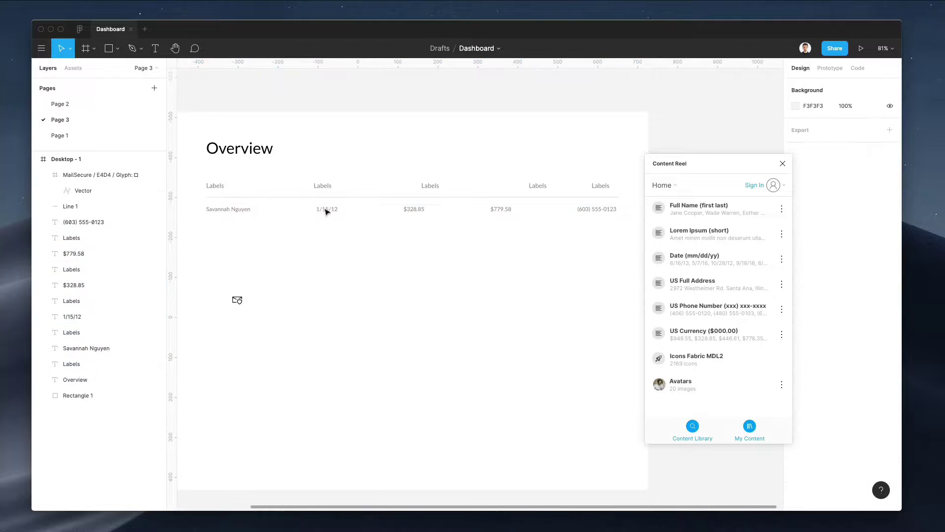
Change the fill of the five row values to dark grey 414141
scroll(496, 263, left, 1)
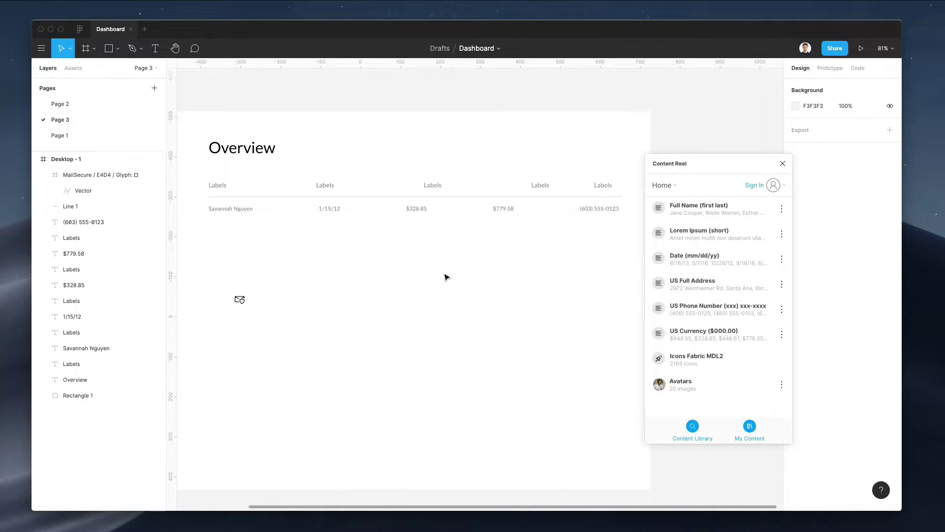
click(226, 210)
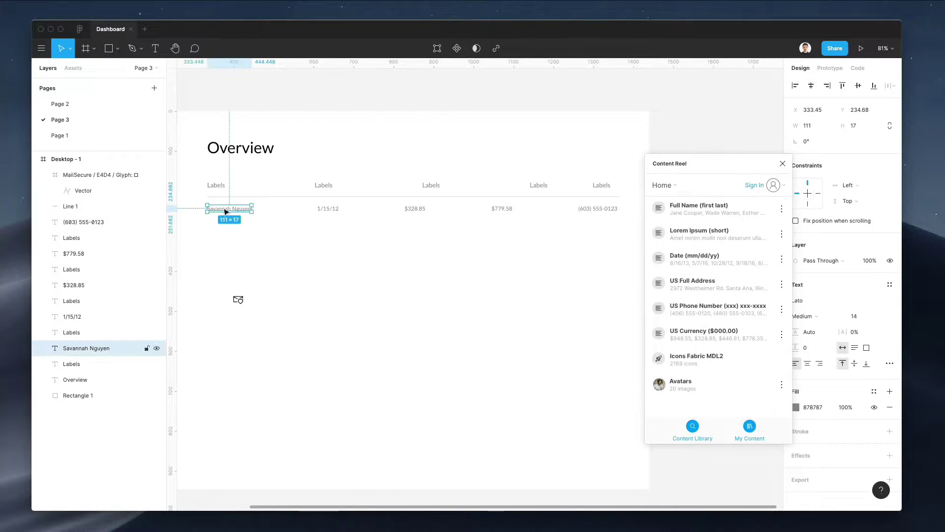
scroll(304, 220, up, 1)
drag(211, 227, 637, 216)
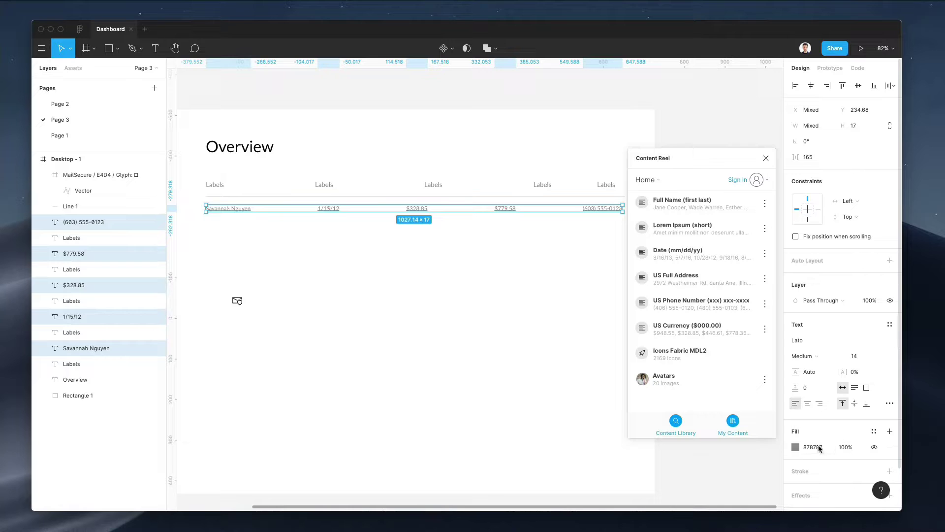
click(796, 447)
drag(753, 161, 162, 242)
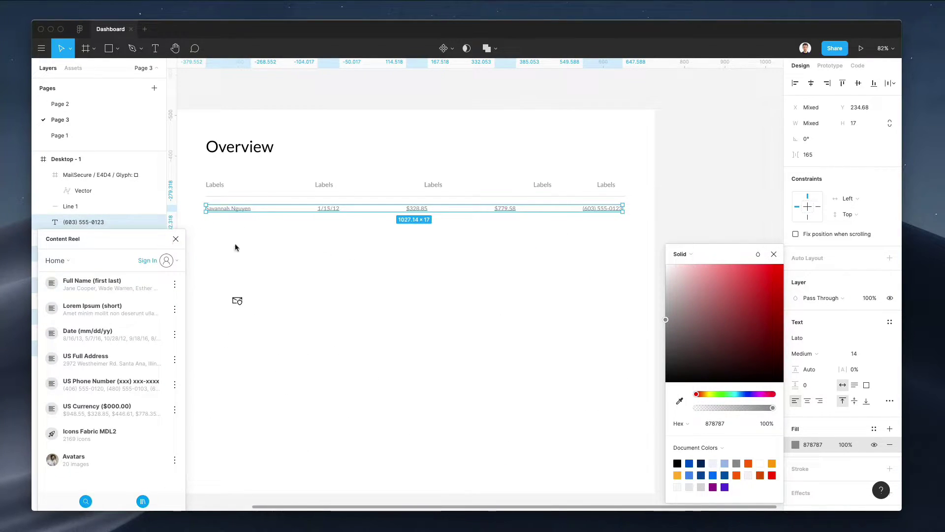
drag(681, 348, 643, 360)
scroll(516, 308, left, 3)
click(517, 308)
scroll(515, 304, right, 2)
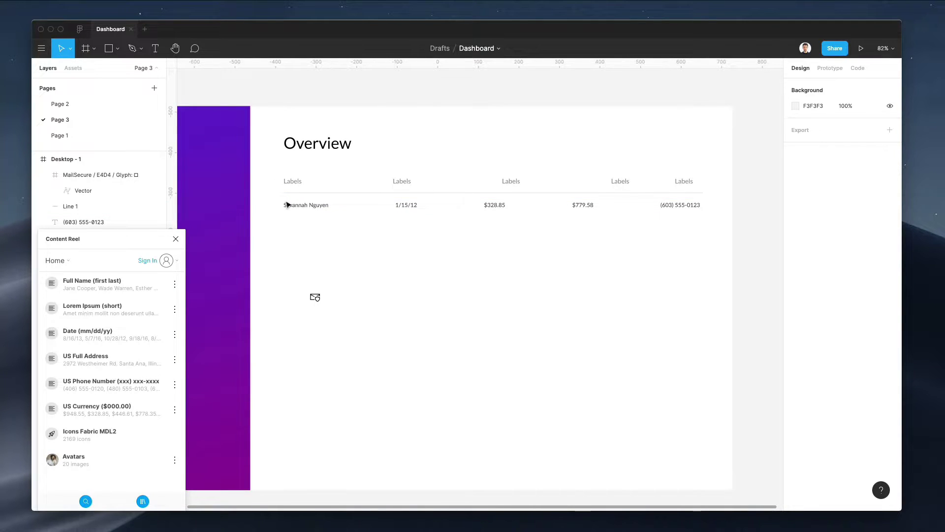
Nudge the row's text values a few pixels down from the header line and delete the MailSecure icon
mouse_move(276, 205)
mouse_down()
mouse_move(644, 214)
mouse_move(685, 230)
mouse_move(289, 190)
mouse_up()
key(Down)
key(Down)
key(Down)
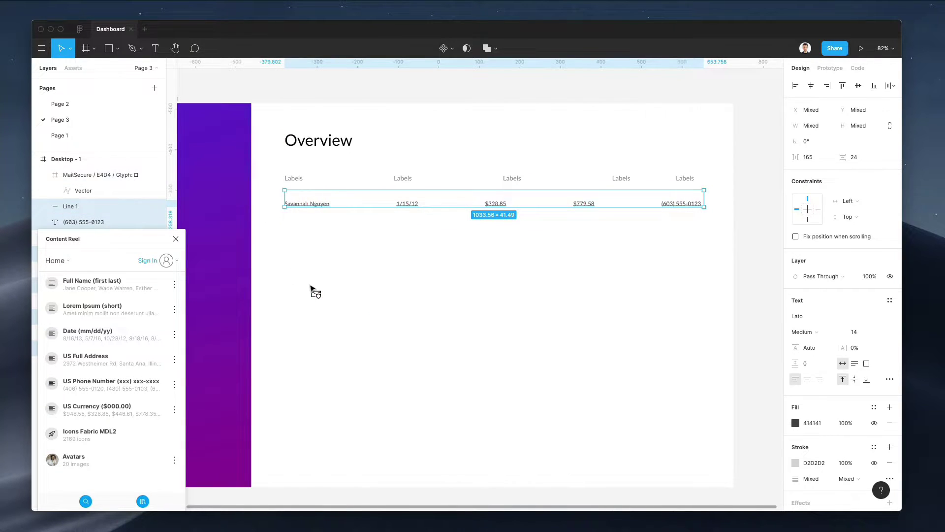
click(315, 294)
key(Delete)
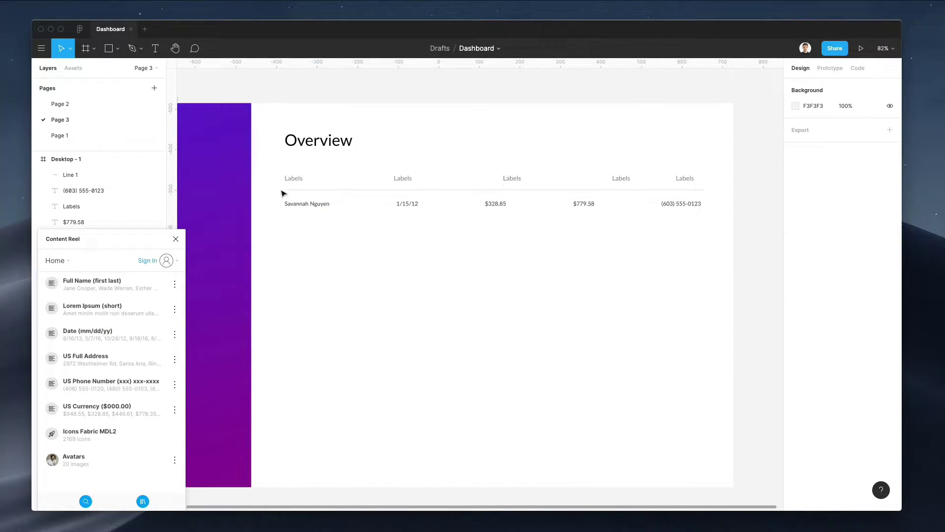
Duplicate the data row with its line straight below itself and repeat the duplication until the table has ten rows
drag(280, 192, 706, 236)
drag(674, 207, 673, 235)
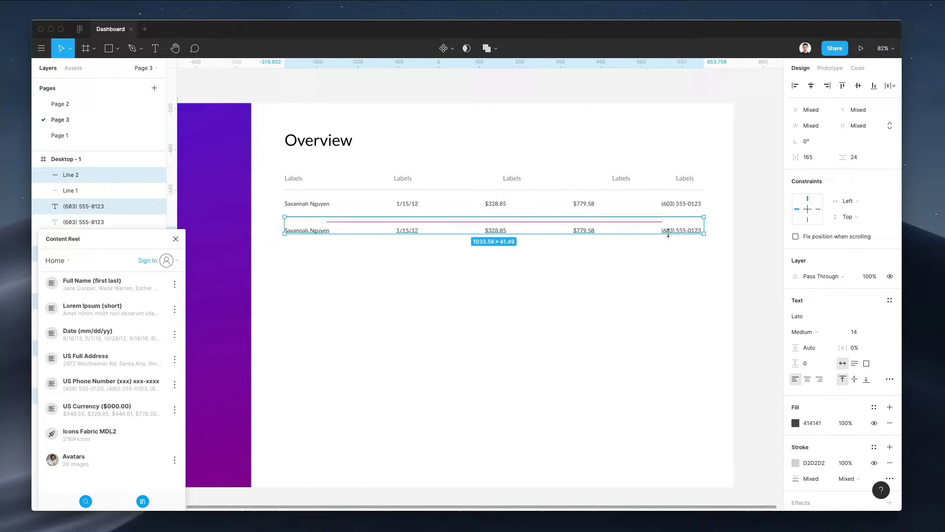
key(super+d)
key(super+d)
key(super+d)
key(super+d)
key(super+d)
key(super+d)
key(super+d)
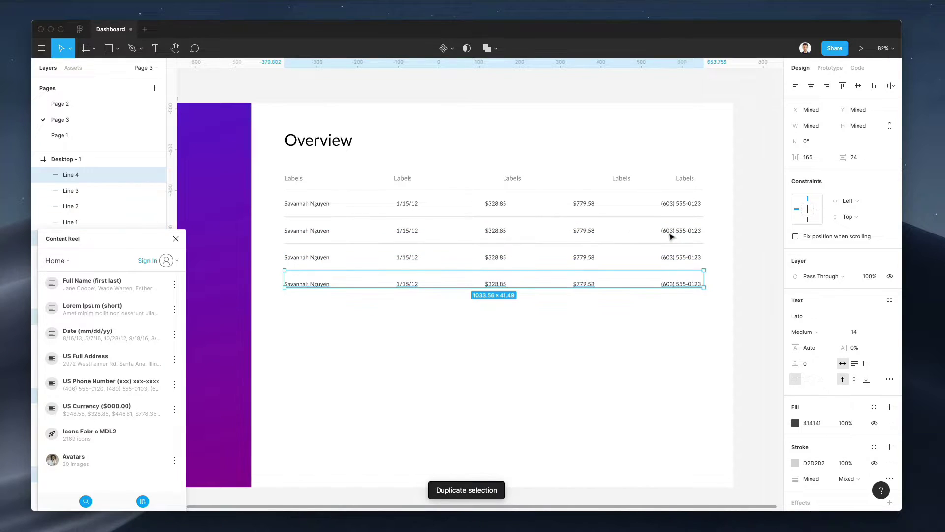
key(super+d)
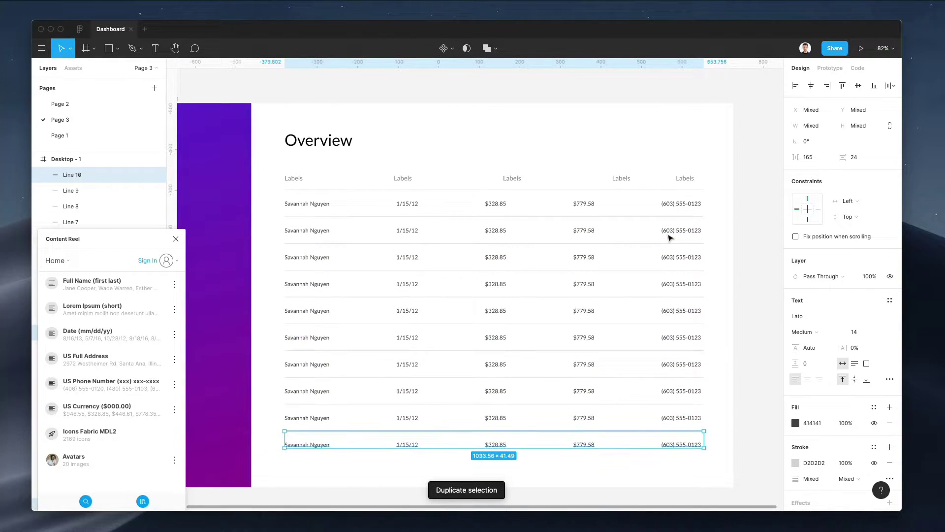
click(741, 361)
scroll(740, 359, down, 2)
scroll(741, 359, left, 1)
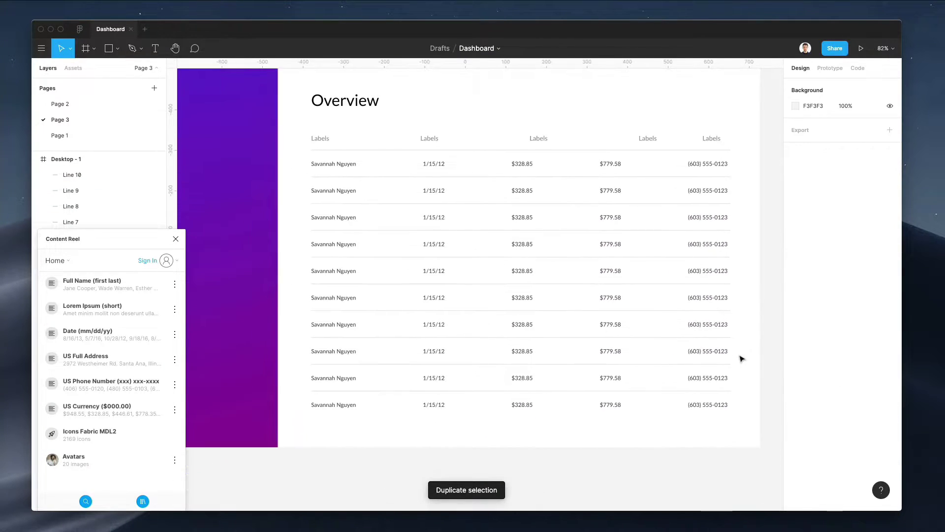
scroll(298, 402, up, 1)
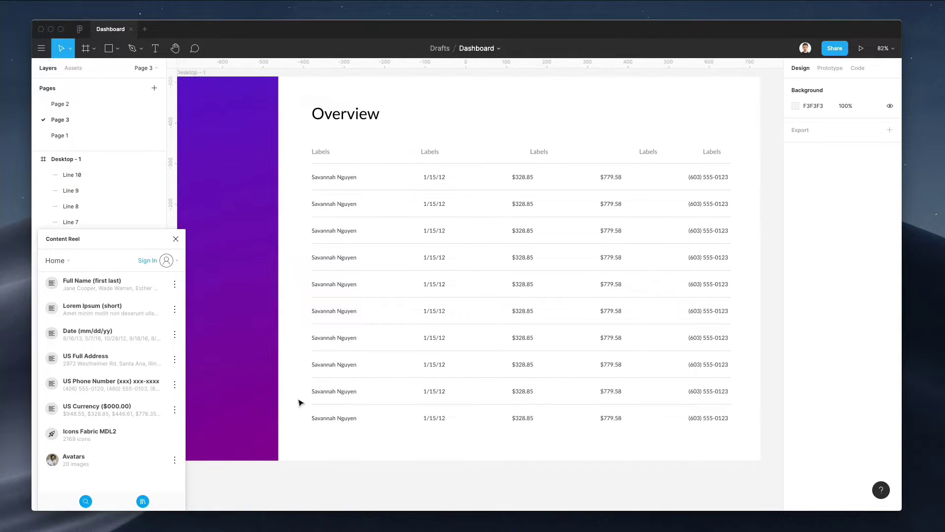
Fill the first-column values of the lower nine rows with Content Reel's Full Name (first last) entries
drag(295, 204, 413, 224)
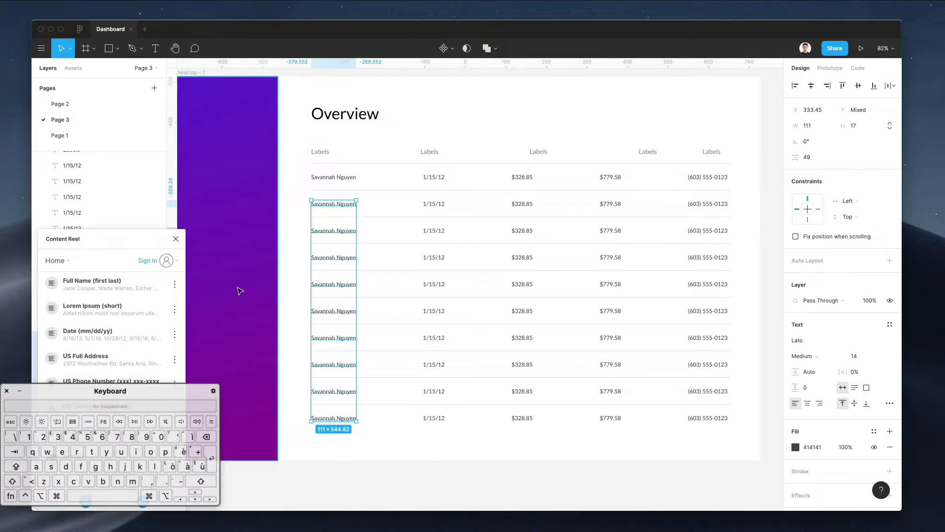
drag(101, 392, 161, 397)
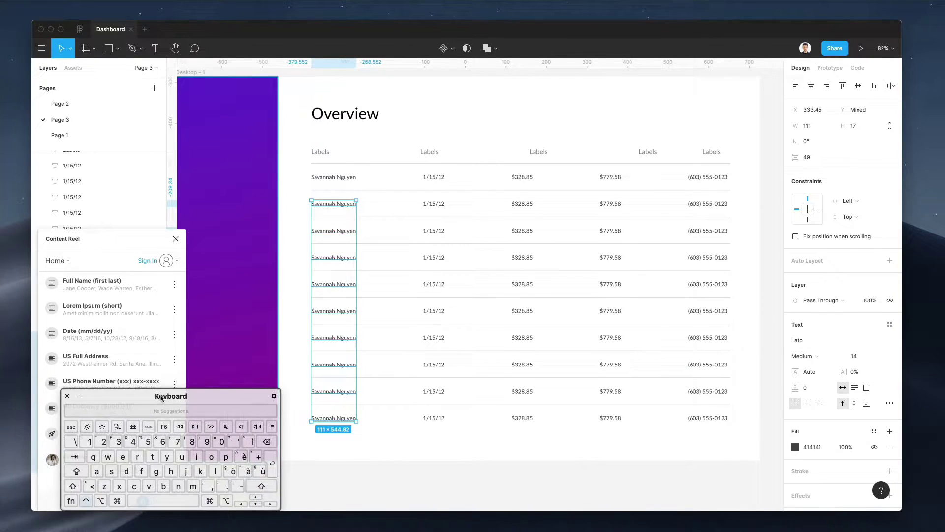
drag(159, 229, 808, 219)
scroll(561, 357, right, 1)
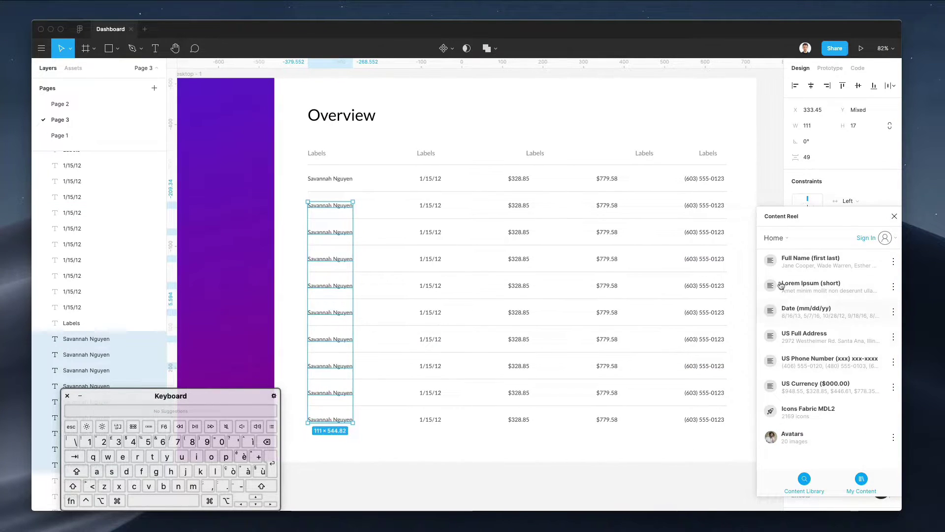
click(811, 266)
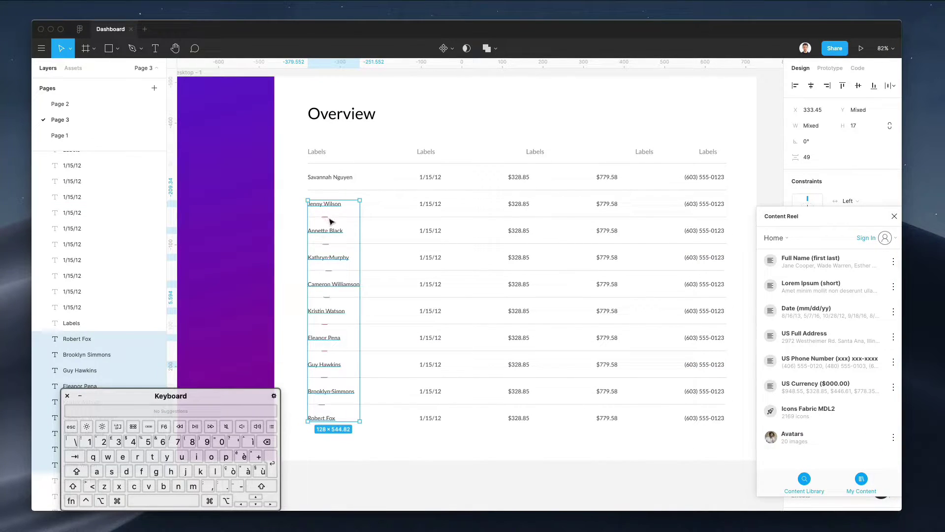
Fill the second-column values of the lower nine rows with Content Reel's Date (mm/dd/yy) entries
drag(397, 199, 446, 466)
drag(484, 400, 482, 214)
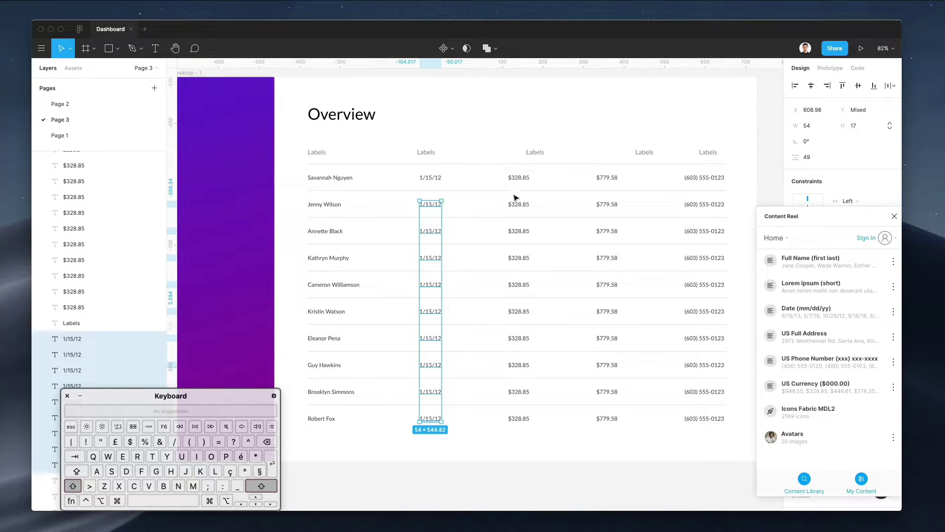
click(802, 315)
Fill the third- and fourth-column values of the lower nine rows with Content Reel's US Currency ($000.00) entries
drag(492, 196, 572, 212)
click(819, 384)
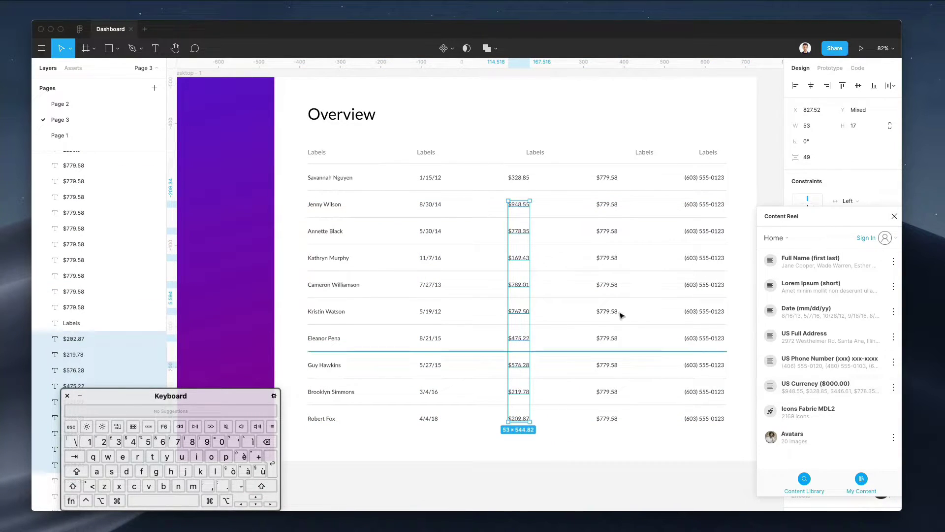
drag(575, 199, 658, 206)
click(795, 385)
Fill the last-column values of the lower nine rows with Content Reel's US Phone Number (xxx) xxx-xxxx entries
mouse_move(667, 201)
mouse_down()
mouse_move(711, 467)
mouse_move(670, 450)
mouse_move(648, 259)
mouse_move(652, 210)
mouse_up()
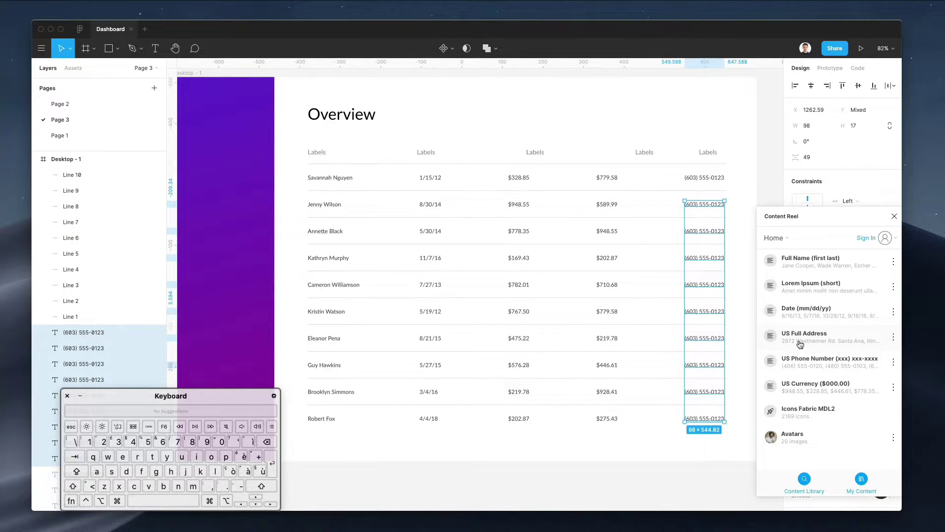
click(811, 364)
scroll(630, 152, up, 1)
scroll(633, 146, right, 2)
Align the last column's header with the phone numbers at X 1262.59 and rename it Phone
click(643, 170)
scroll(642, 168, down, 1)
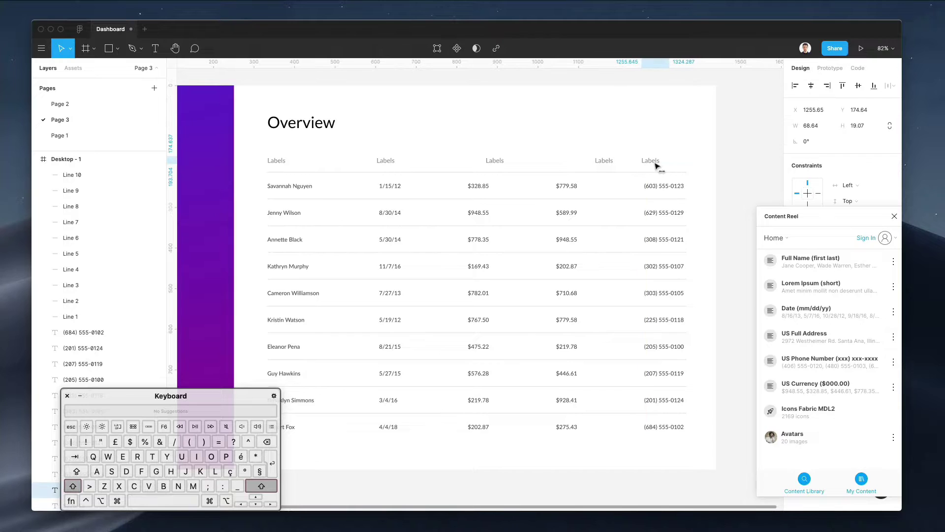
double_click(657, 161)
double_click(656, 161)
text(Ph)
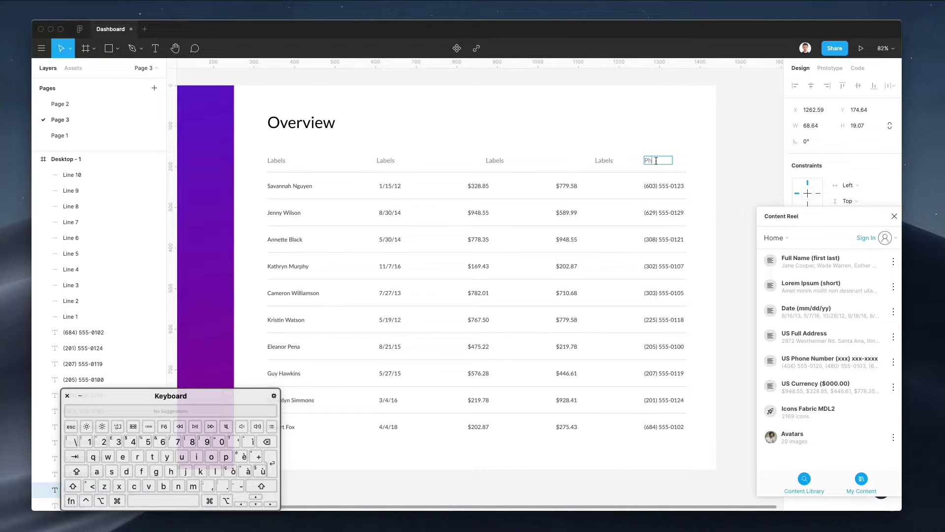
text(one)
Move the fourth column's header to X 1045.05, flush with its amounts, and rename it Losses
click(604, 161)
drag(603, 161, 560, 164)
double_click(559, 162)
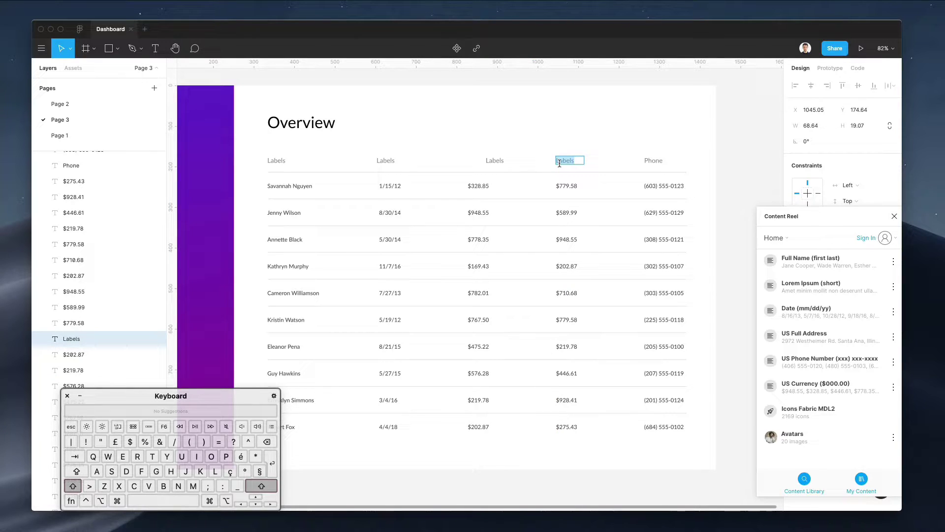
text(L)
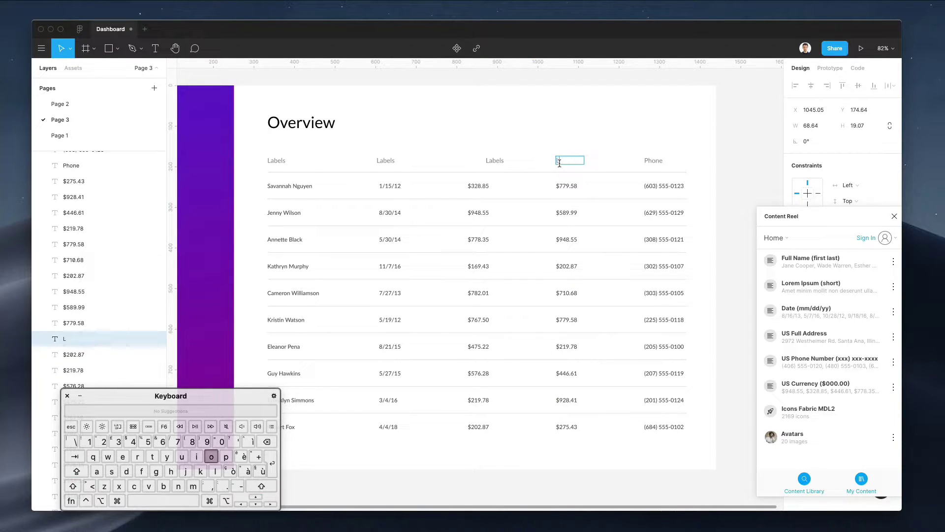
key(Escape)
Move the third column's header to X 827.52, flush with its amounts, and rename it Profits
drag(494, 162, 484, 168)
double_click(482, 162)
text(Profits)
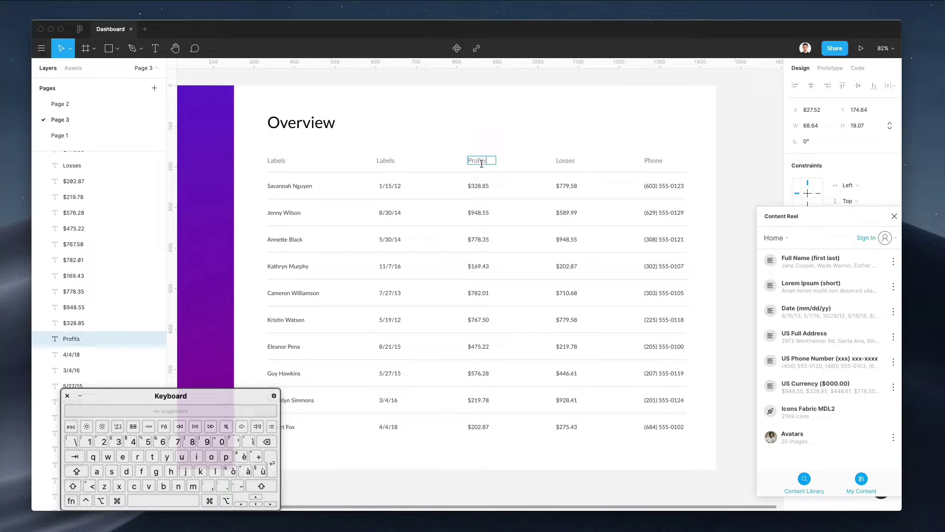
Move the second column's header to X 608.98, flush with its dates, and rename it End date
key(Escape)
drag(383, 163, 390, 162)
key(Return)
text(Cal)
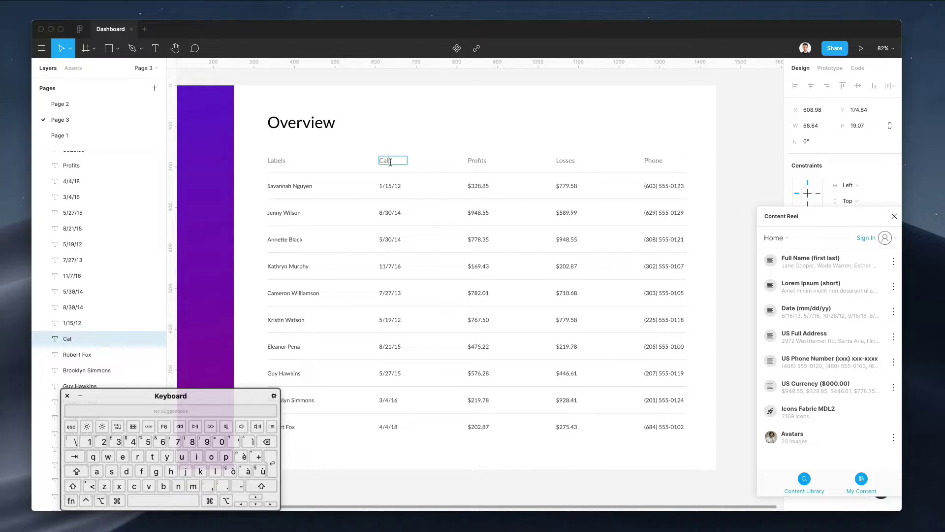
key(shift)
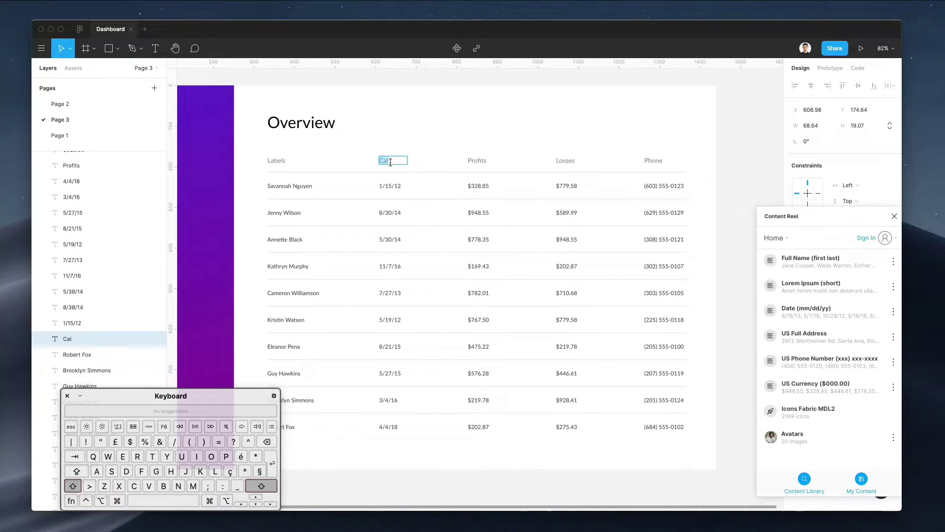
text(End date)
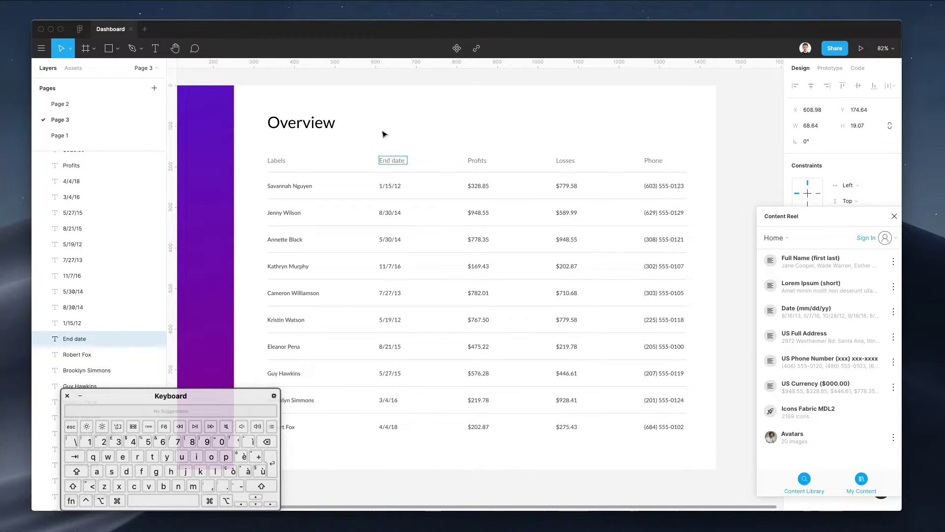
Rename the first column's header Owner
double_click(276, 160)
text(Owner)
click(407, 127)
Draw a circle about 37.61 px across beside the first row's name, at about X 295.59, Y 228.38
scroll(407, 127, down, 2)
scroll(406, 126, left, 2)
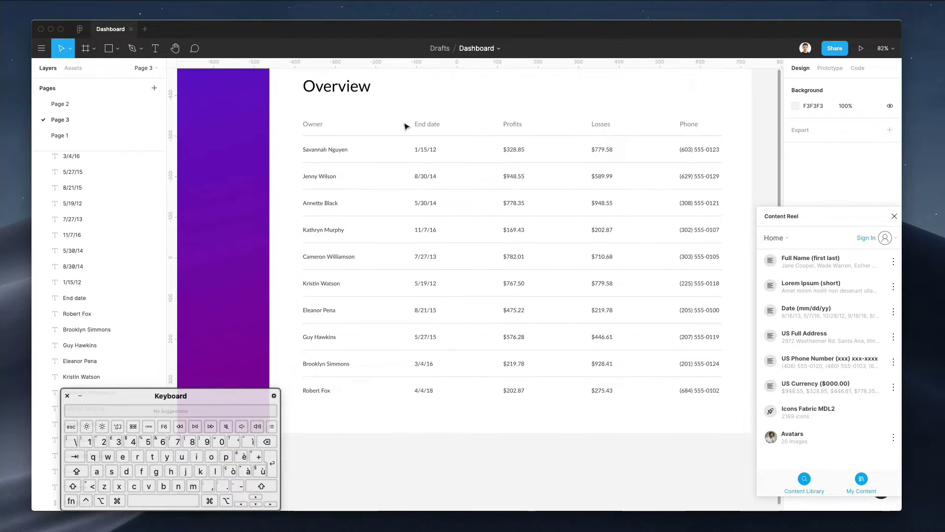
scroll(309, 156, up, 2)
scroll(309, 156, left, 1)
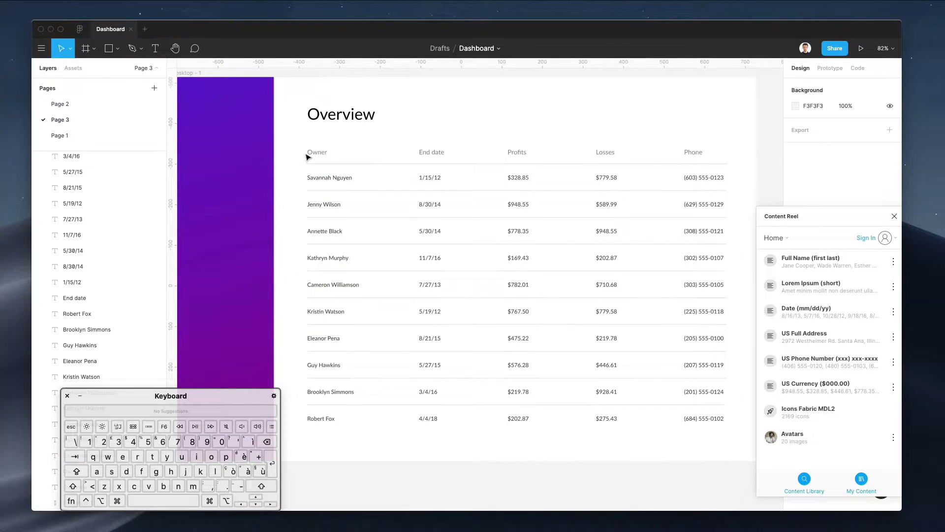
key(o)
drag(299, 181, 306, 182)
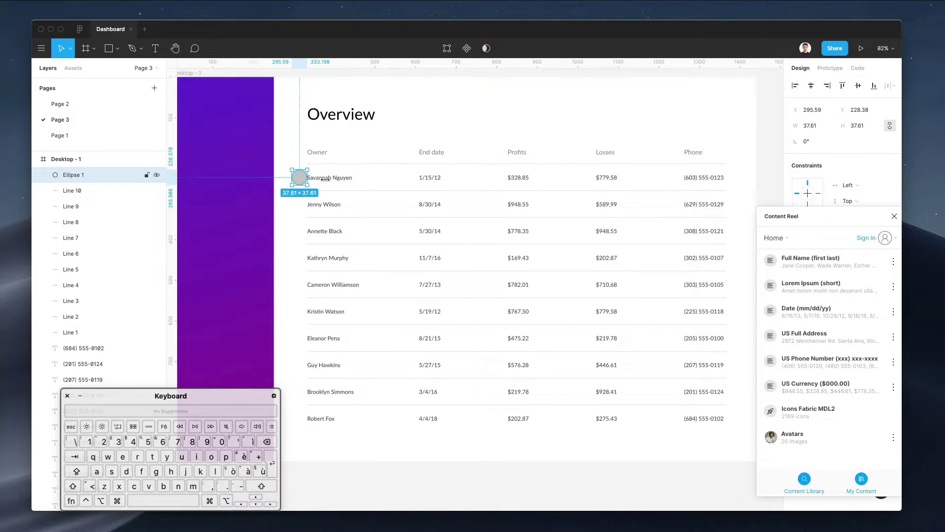
Shift all ten names in the Owner column 20 px to the right, leaving the divider lines in place
drag(296, 170, 376, 371)
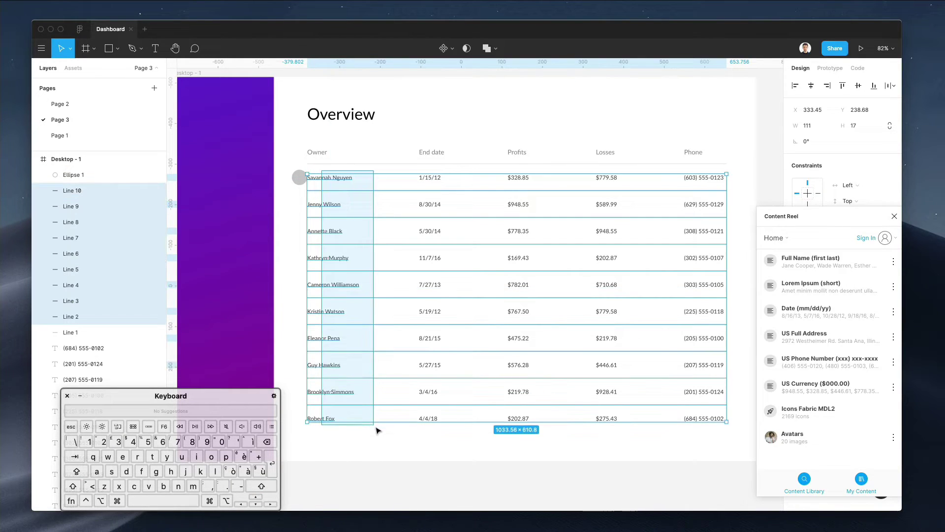
drag(399, 440, 407, 186)
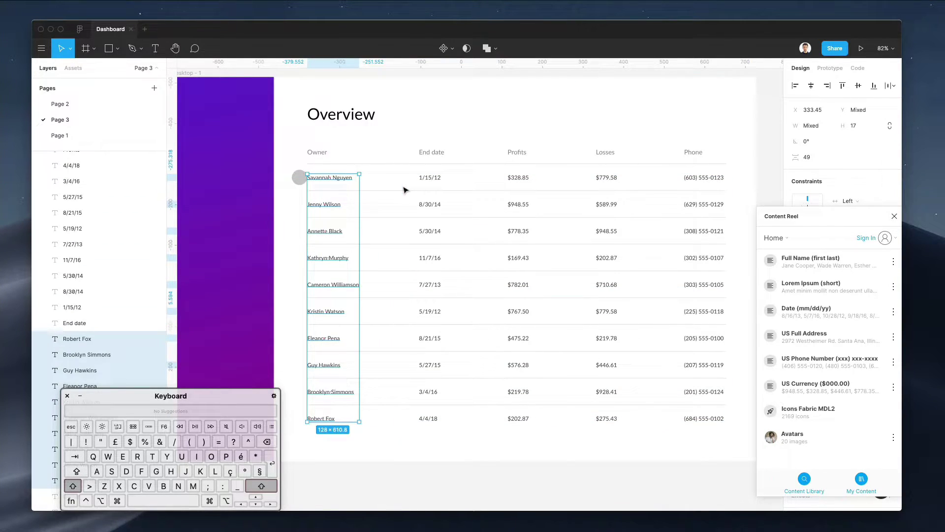
key(shift+Right)
key(shift+Right)
Move the circle and the ten names together to the right until the circle sits at X 333.45, flush with the Owner header
shift+click(301, 182)
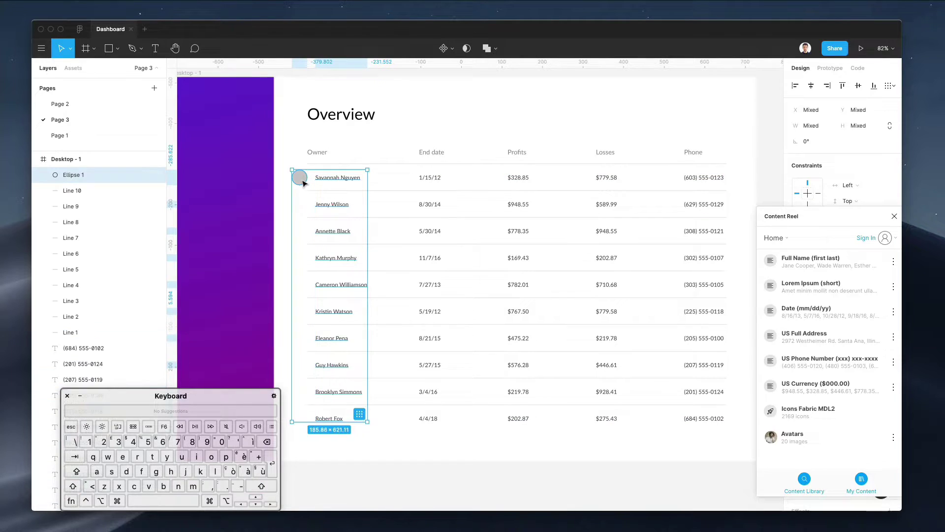
drag(302, 183, 316, 182)
click(369, 161)
Duplicate the circle down the Owner column about 66 px apart, giving each of the ten rows one beside its name
click(318, 181)
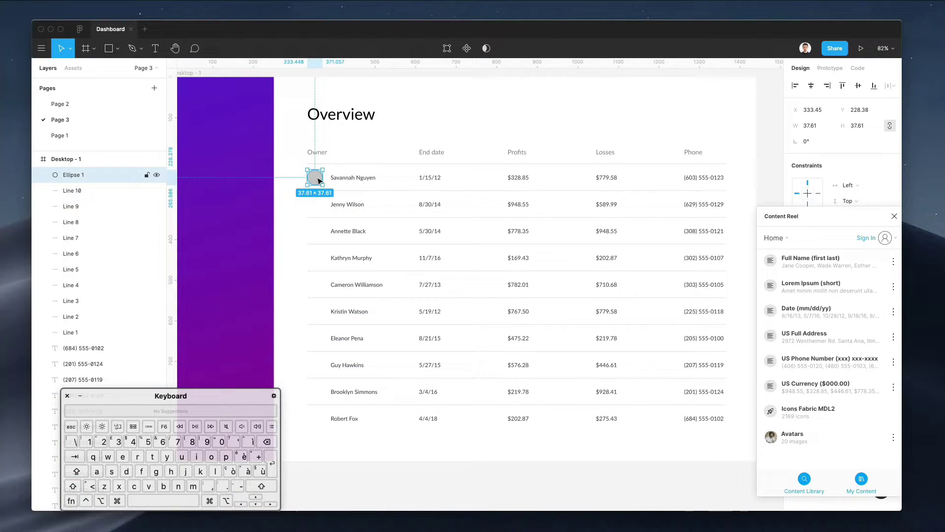
drag(319, 181, 323, 206)
key(super+d)
key(super+d)
key(super+d)
key(super+d)
key(super+d)
key(super+d)
key(super+d)
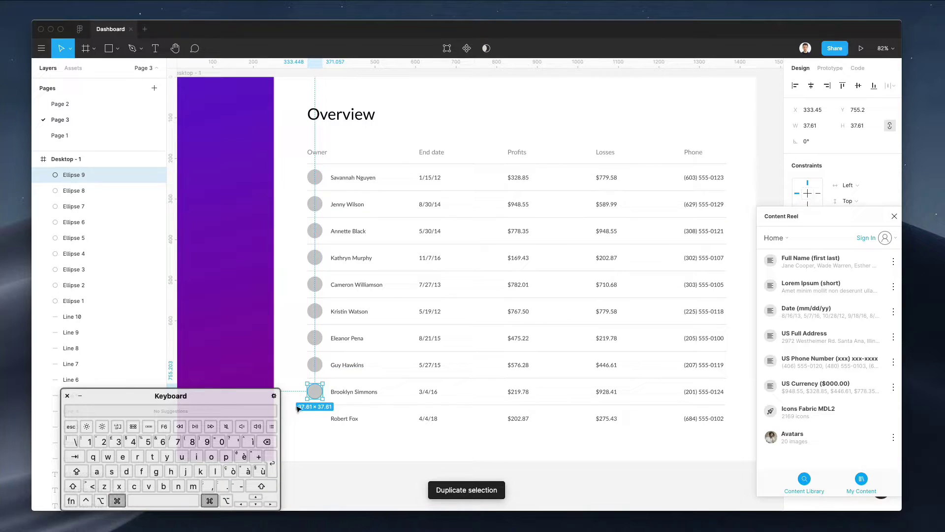
key(super+d)
key(alt)
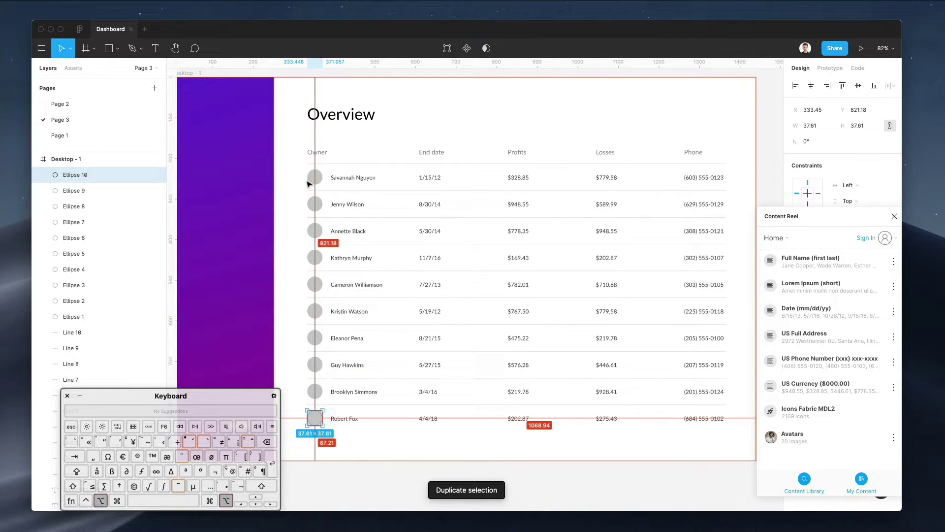
click(319, 180)
drag(319, 180, 296, 208)
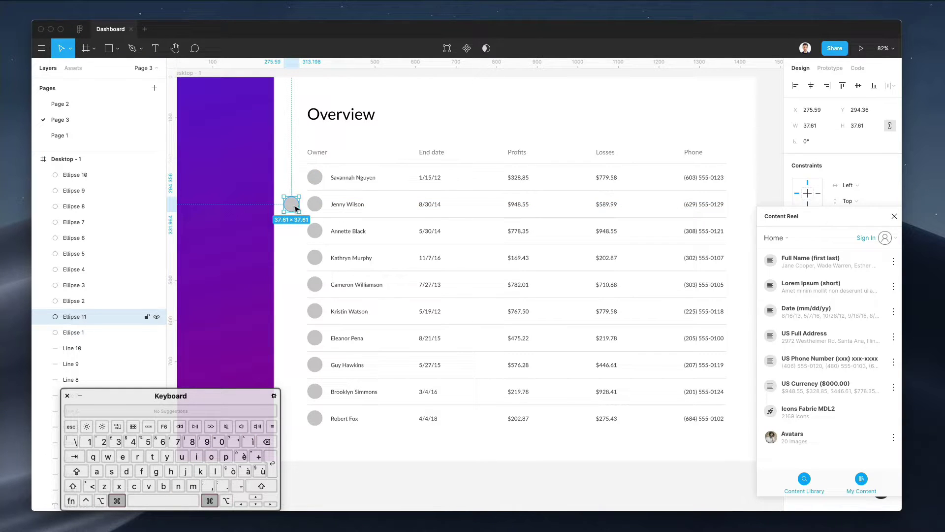
key(super+d)
key(super+d)
key(super+z)
key(super+z)
key(super+z)
key(super+z)
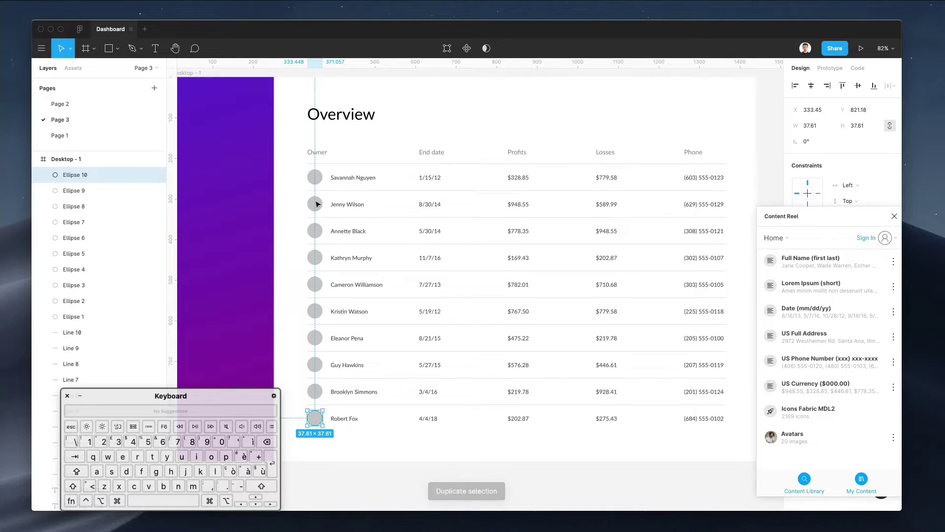
Fill all ten circles in the Owner column with Content Reel's Avatars images
drag(292, 176, 321, 434)
drag(409, 436, 416, 200)
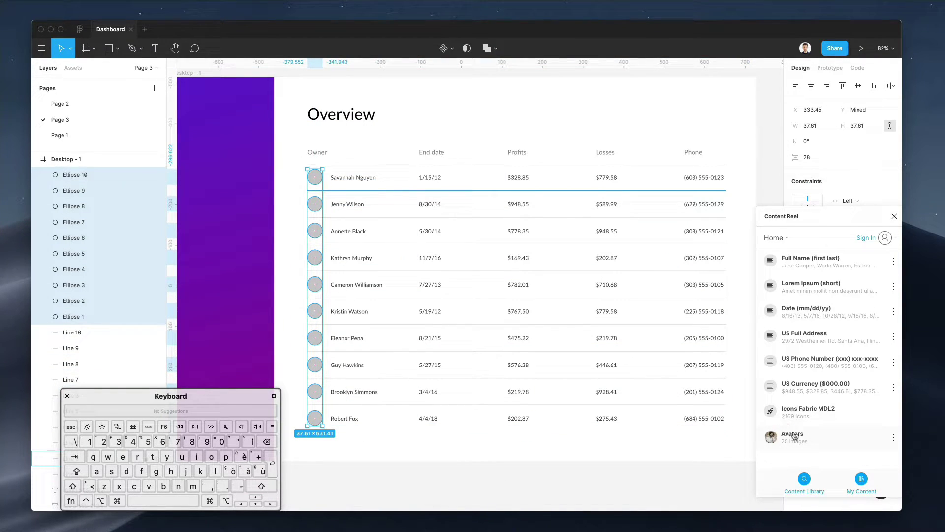
click(720, 426)
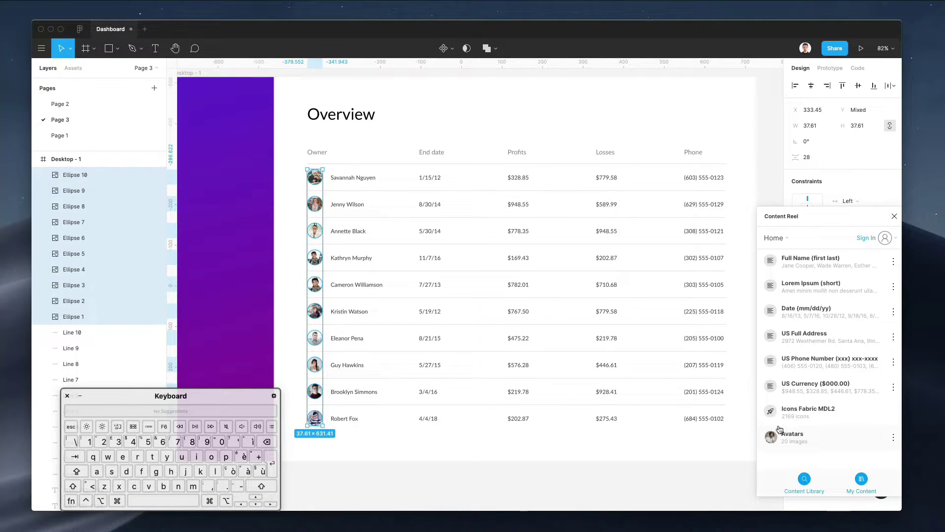
Resize the ten avatars proportionally to 34.61 × 34.61 and nudge them 1 px down, keeping X at 333.45
click(861, 130)
key(Down)
key(Down)
key(Down)
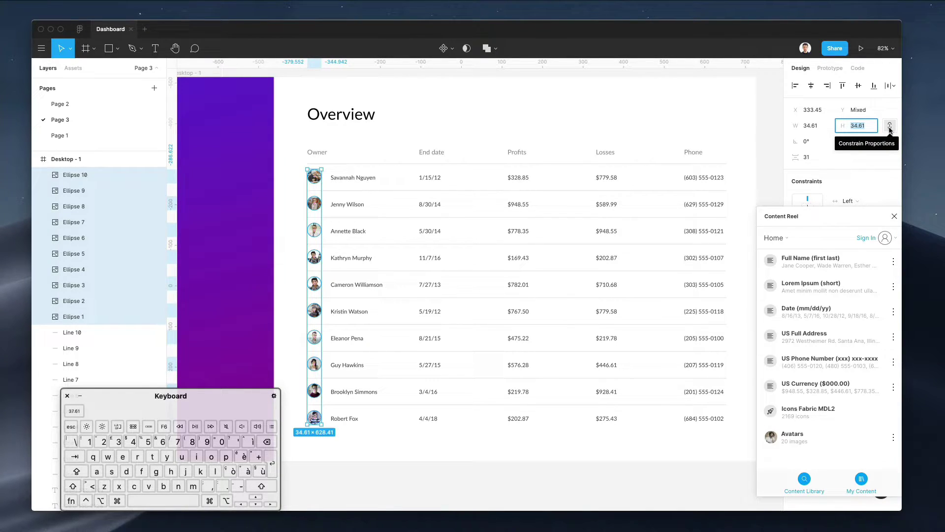
key(Return)
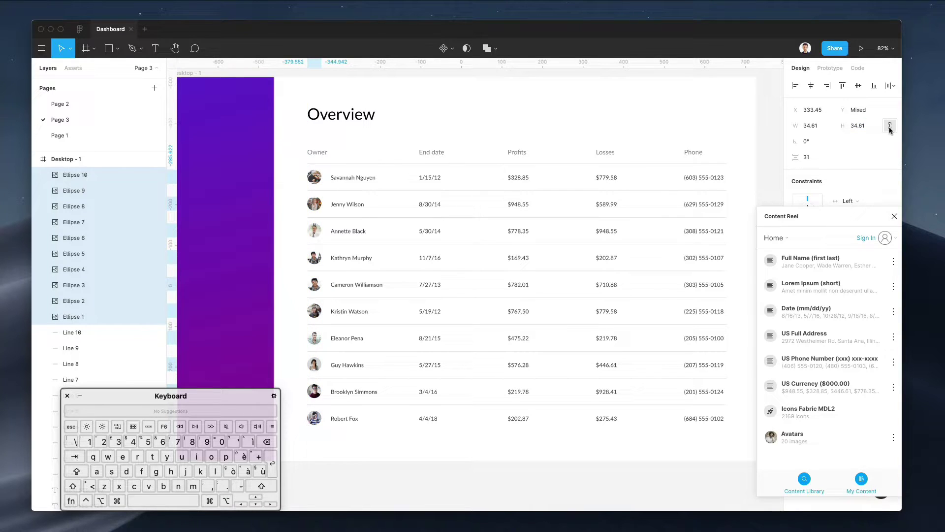
key(Right)
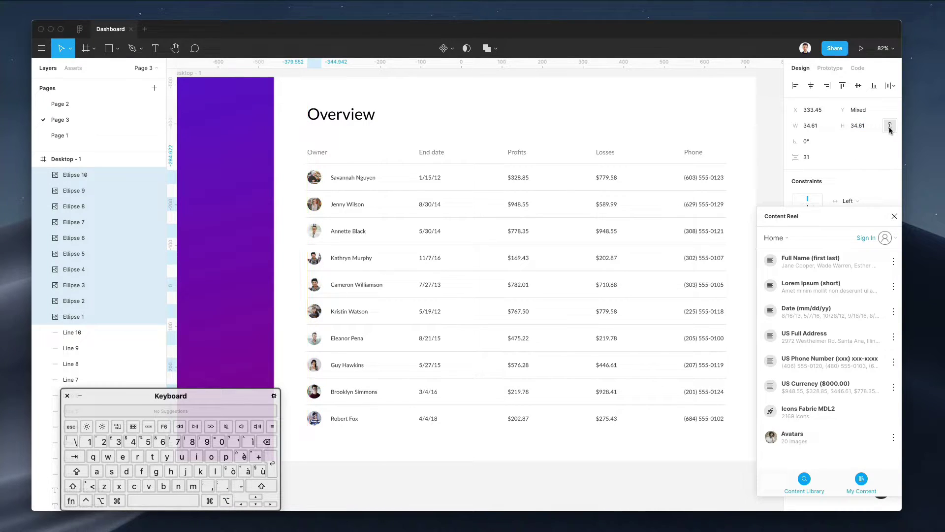
key(Left)
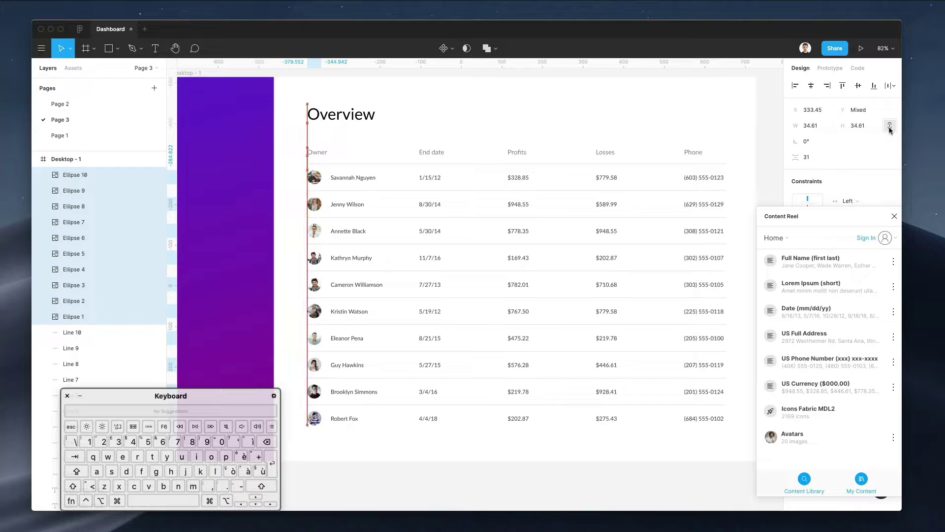
click(426, 137)
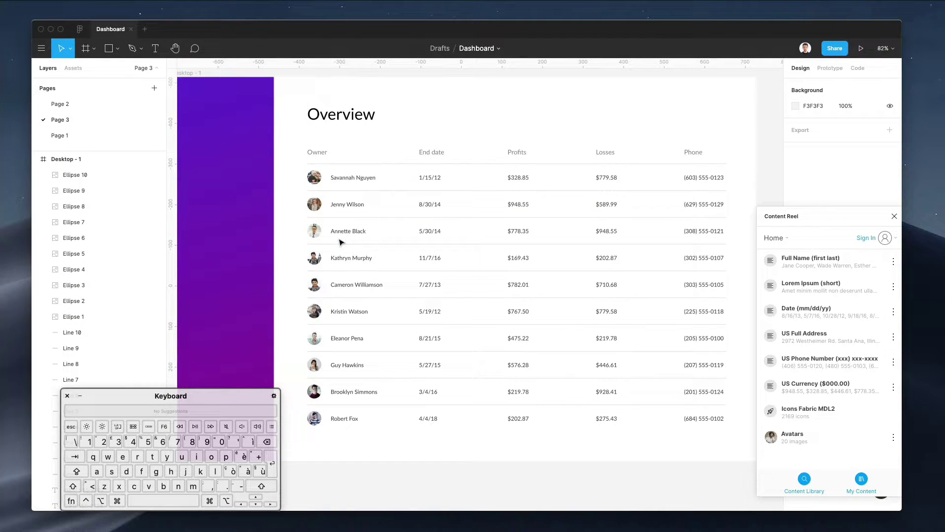
Close Content Reel and set the fill of the ten Profits amounts to green 00CA39
scroll(396, 272, right, 2)
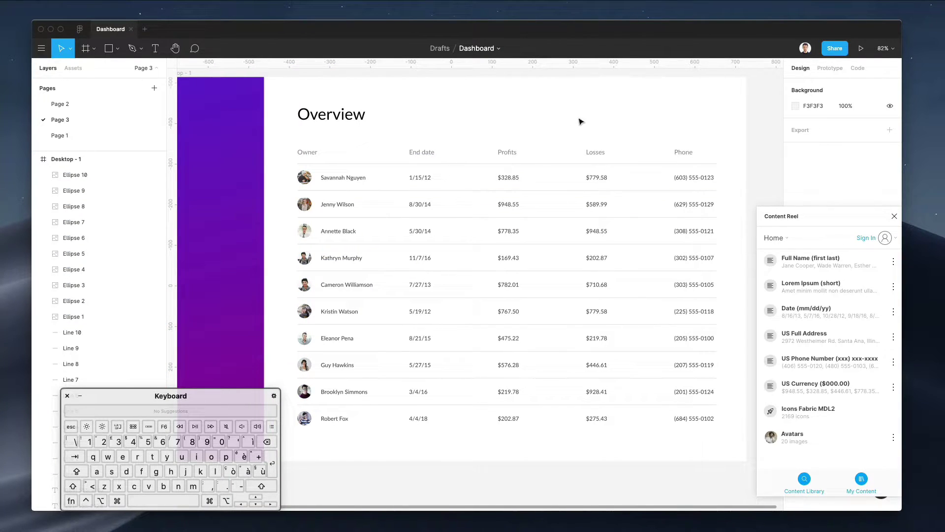
drag(489, 176, 465, 439)
drag(854, 218, 795, 222)
click(835, 219)
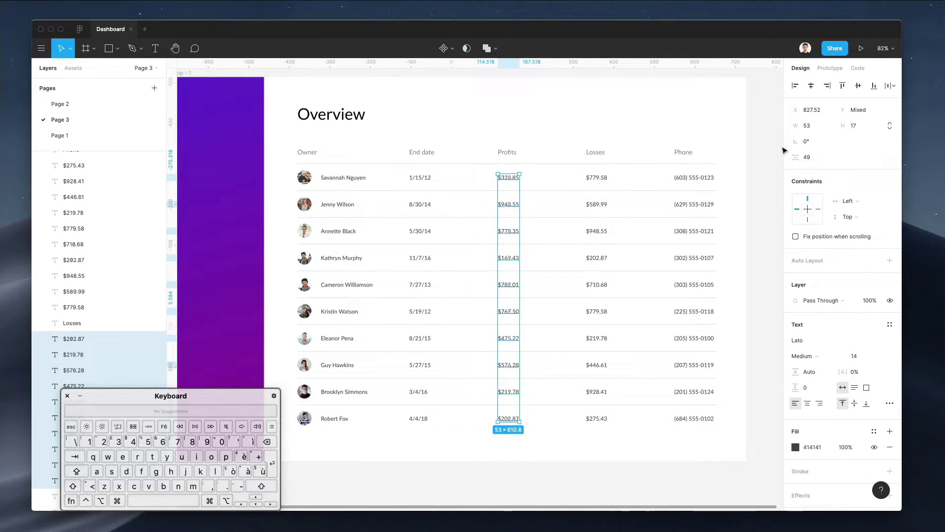
click(796, 447)
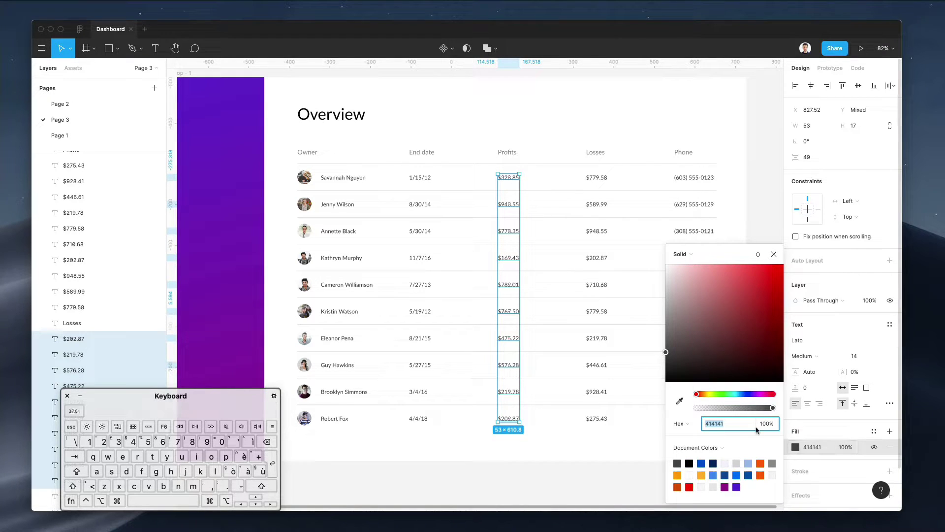
click(725, 394)
mouse_move(753, 305)
mouse_down()
mouse_move(795, 260)
mouse_move(807, 292)
mouse_up()
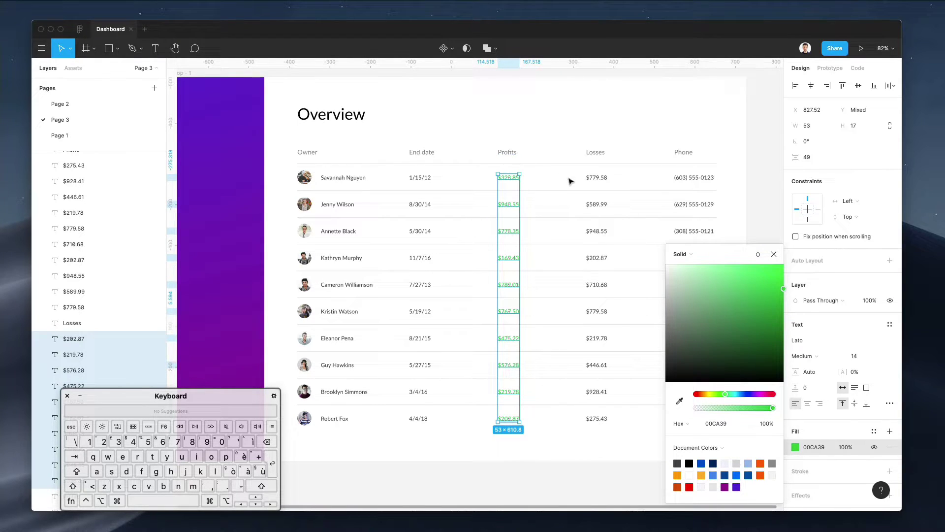
Set the fill of the ten Losses amounts to a pinkish red, without affecting the divider lines
drag(574, 173, 609, 475)
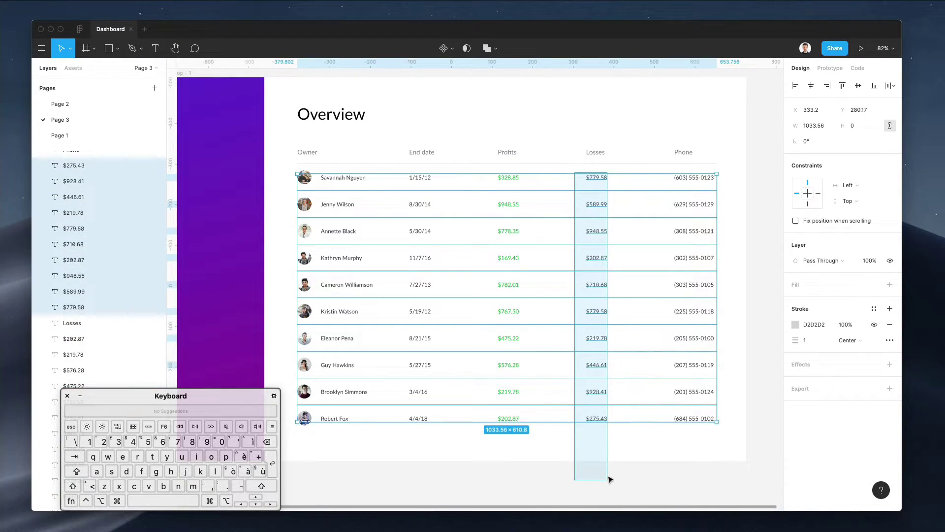
drag(560, 456, 554, 174)
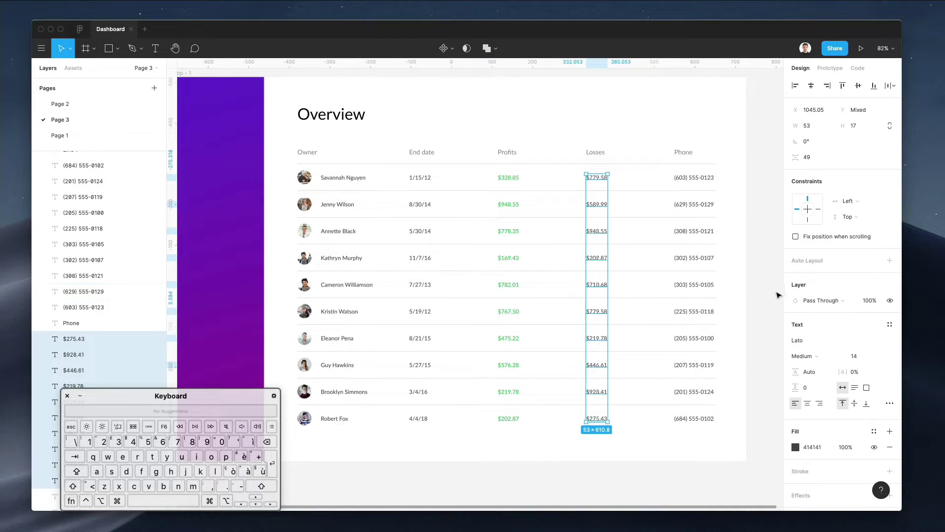
click(796, 447)
drag(743, 318, 732, 279)
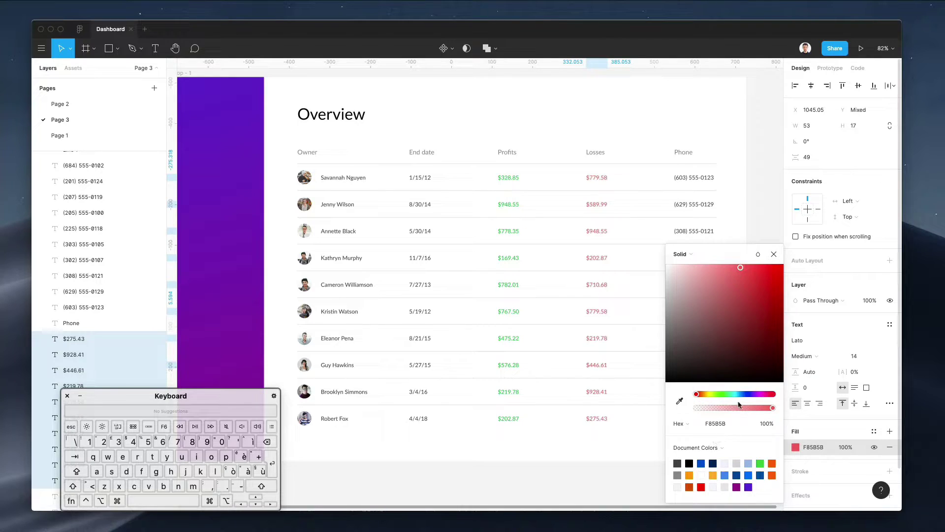
drag(776, 395, 772, 395)
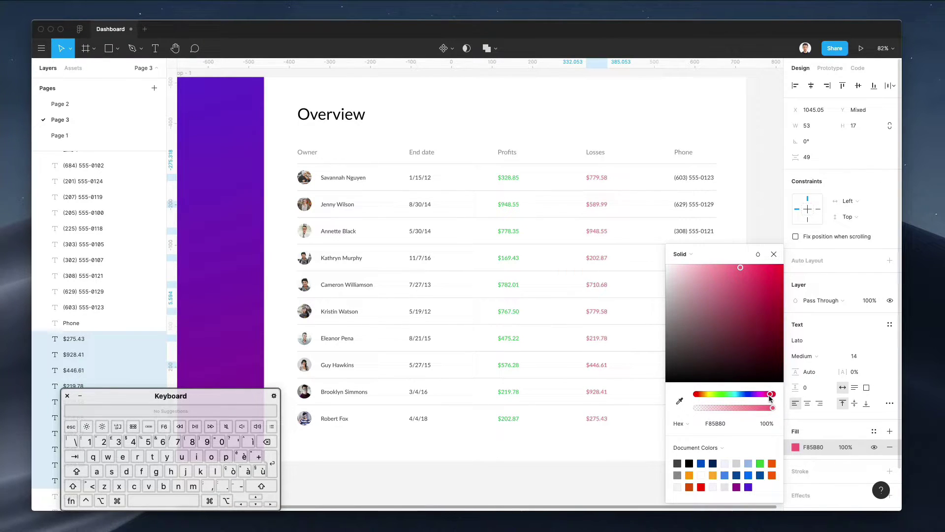
click(754, 277)
click(645, 209)
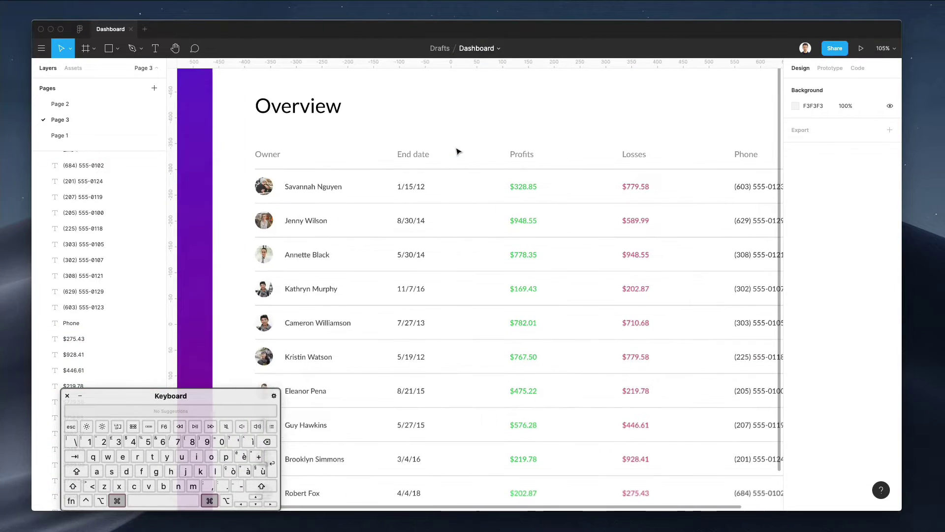
Look over the whole Overview table, checking its avatars, columns and coloured Profits and Losses amounts
super+scroll(458, 151, down, 3)
scroll(458, 151, right, 2)
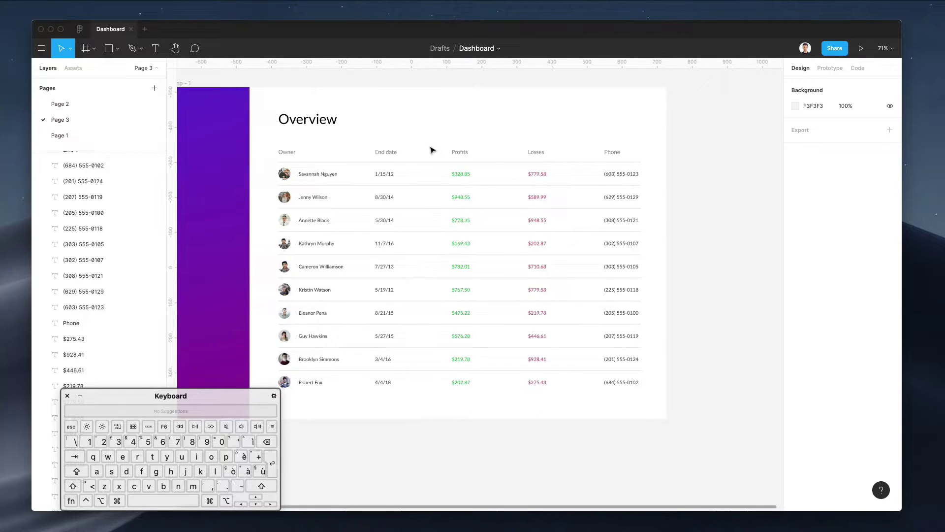
scroll(443, 150, left, 2)
super+scroll(431, 150, up, 3)
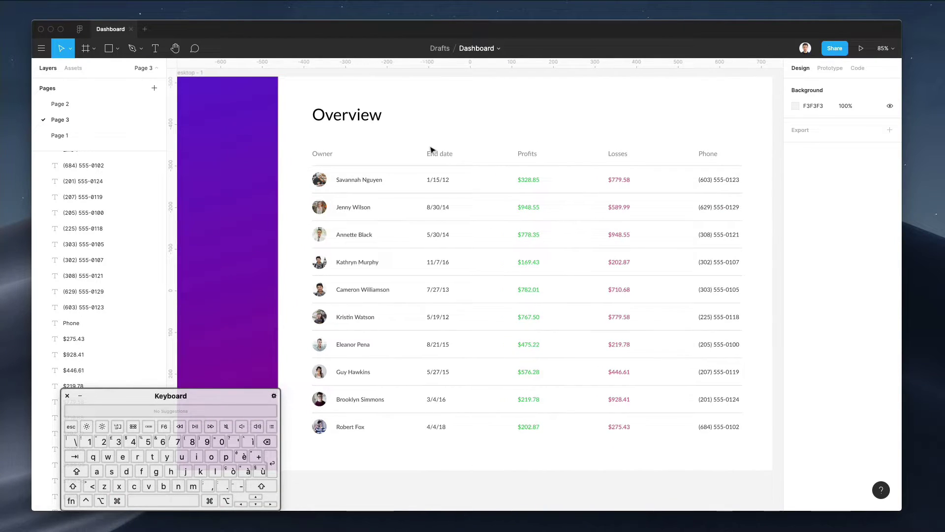
scroll(424, 147, right, 2)
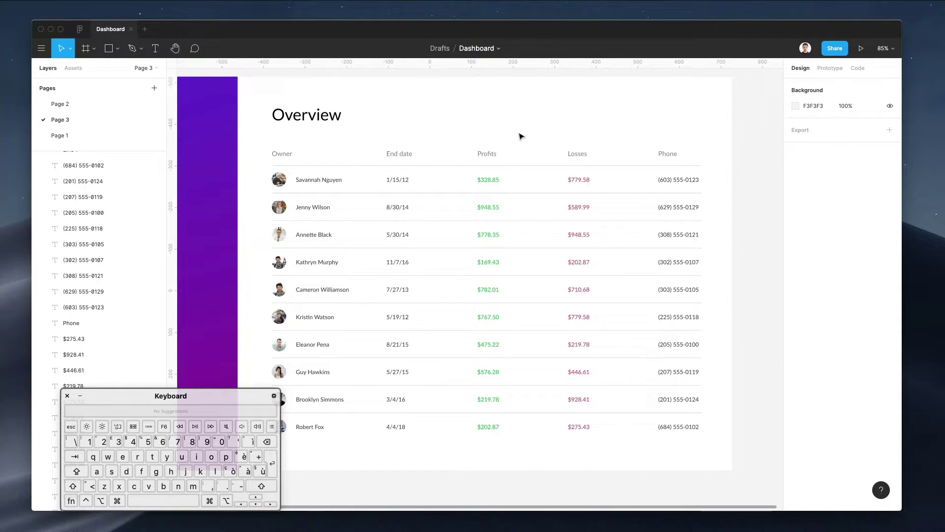
scroll(516, 136, left, 2)
scroll(519, 137, down, 2)
scroll(522, 137, up, 2)
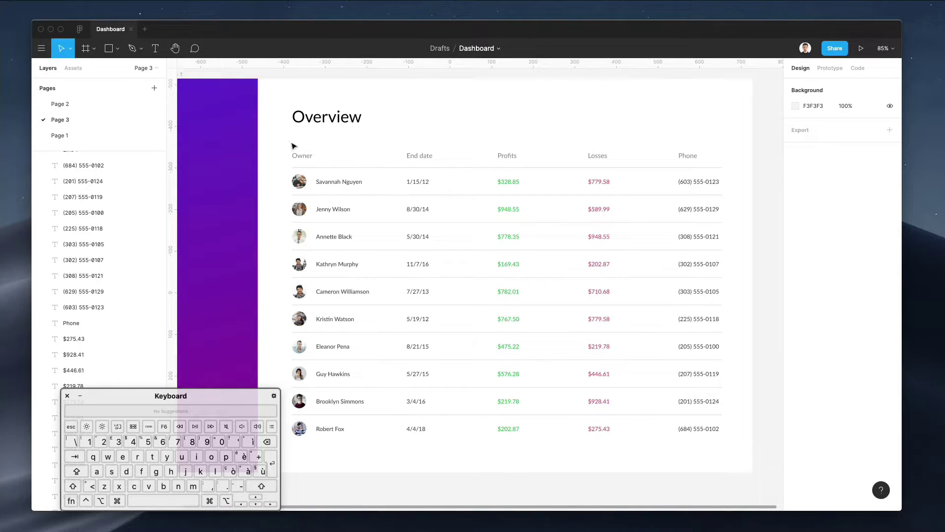
Move the whole Overview table, including headers, avatars and divider lines, 20 px up
drag(289, 146, 739, 468)
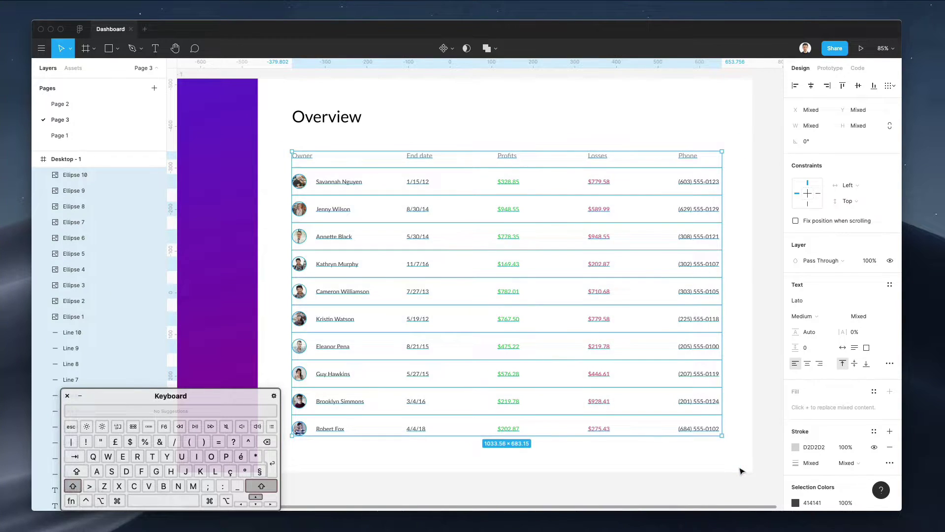
key(shift+Up)
key(shift+Up)
click(463, 460)
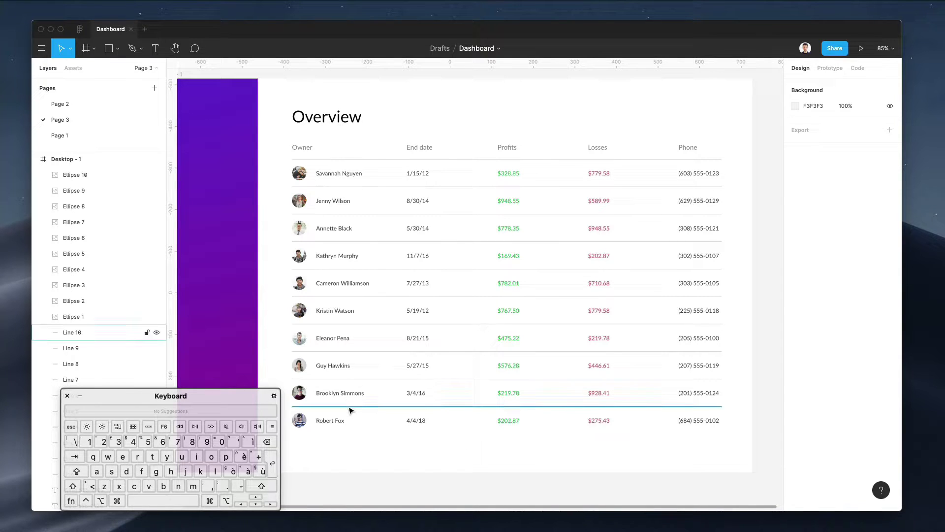
Draw a square about 35.5 × 35.5 under the table near the Phone column and fill it with EEF2F5
key(r)
mouse_move(466, 447)
mouse_down()
mouse_move(481, 462)
mouse_move(464, 452)
mouse_move(721, 451)
mouse_move(624, 450)
mouse_move(666, 449)
mouse_up()
click(795, 301)
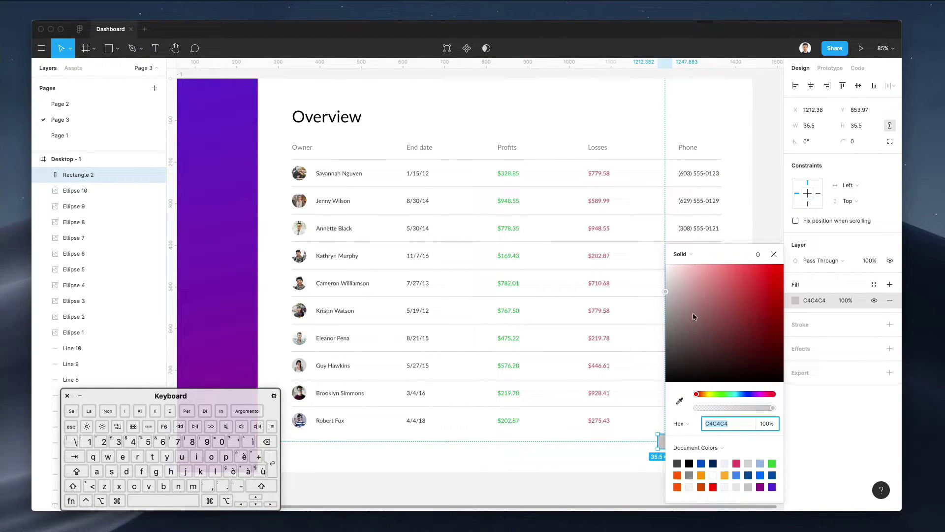
click(722, 425)
text(F8FAFC)
key(Return)
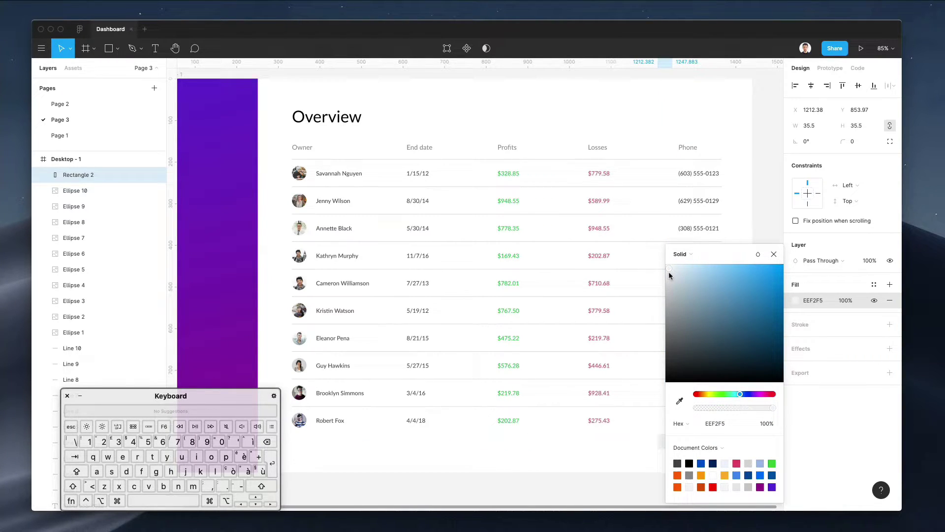
click(593, 443)
click(666, 442)
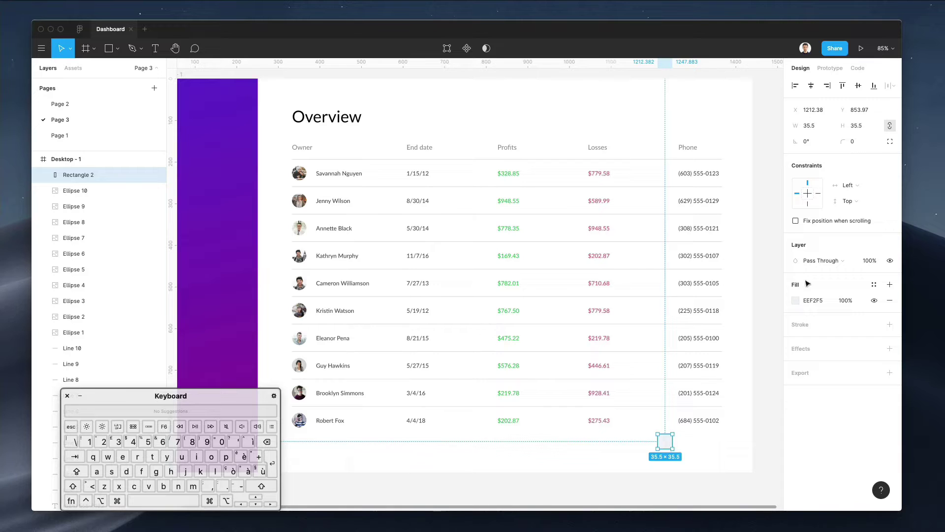
Round the small square's corners with a radius of 5
click(856, 143)
key(Up)
key(Up)
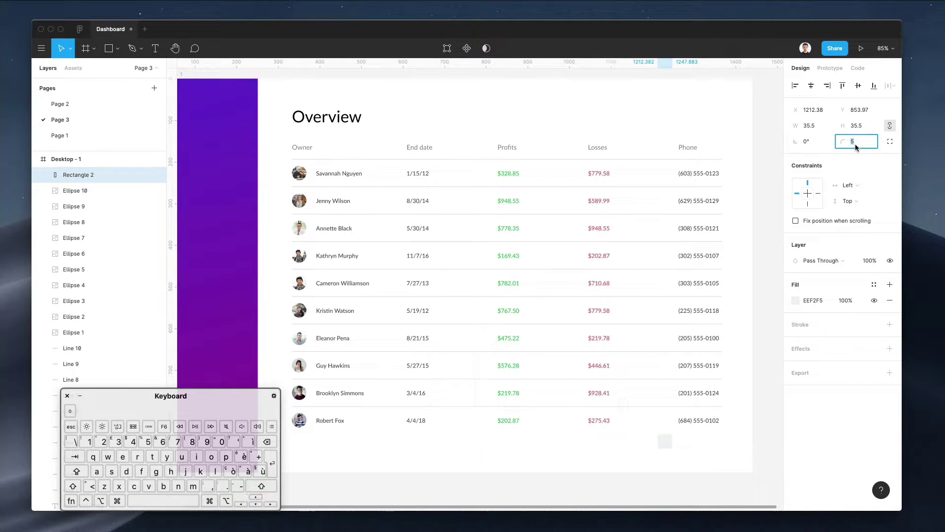
Duplicate the last row's phone number text onto the small square below the table
scroll(702, 420, down, 5)
scroll(704, 424, up, 10)
scroll(704, 423, down, 3)
click(696, 405)
drag(682, 332, 613, 389)
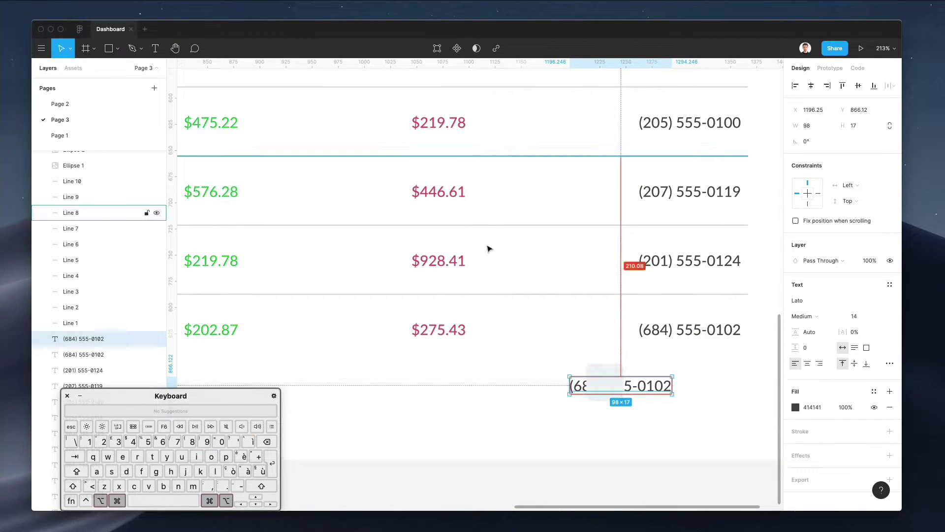
Bring the copied phone text forward in the layer order until it sits above the square
key(super+alt+Up)
key(super+alt+Up)
key(super+alt+Up)
key(super+alt+Up)
key(super+alt+Up)
key(super+alt+Up)
key(super+alt+Up)
key(super+alt+Up)
key(super+alt+Up)
key(super+alt+Up)
key(super+alt+Up)
key(super+alt+Up)
key(super+alt+Up)
key(super+alt+Up)
key(super+alt+Up)
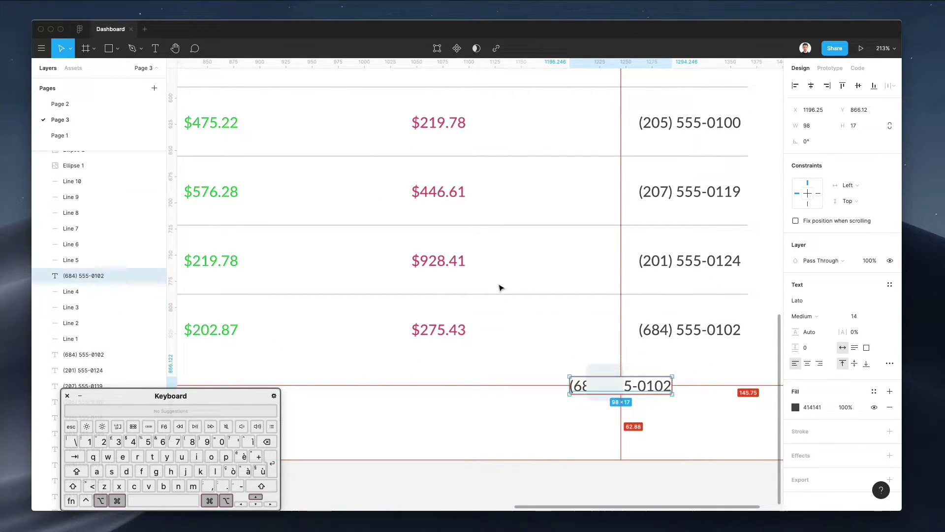
key(super+alt+Up)
key(super+alt+Up)
key(super+alt+Up)
key(super+alt+Up)
key(super+alt+Up)
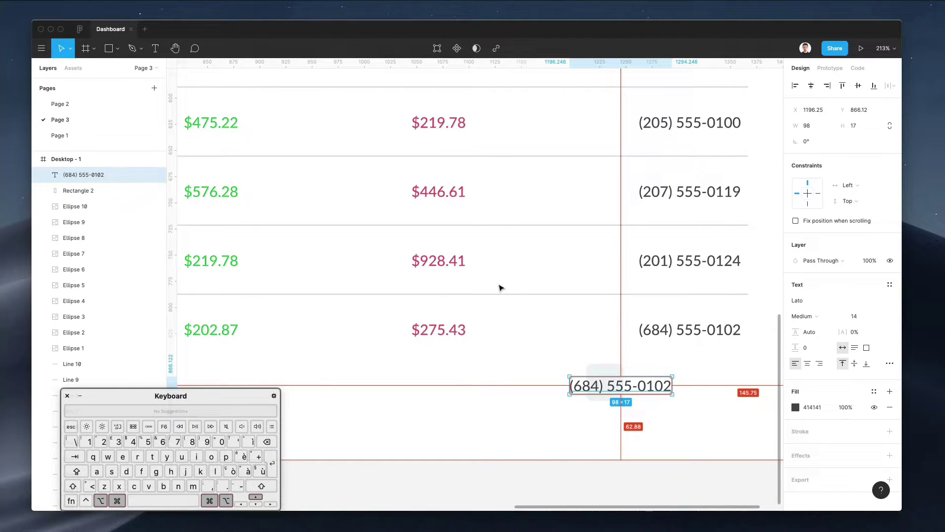
Replace the copied text with "1" centred in the square, and place a duplicate beside the square reading "of"
key(Return)
text(1)
drag(571, 385, 649, 384)
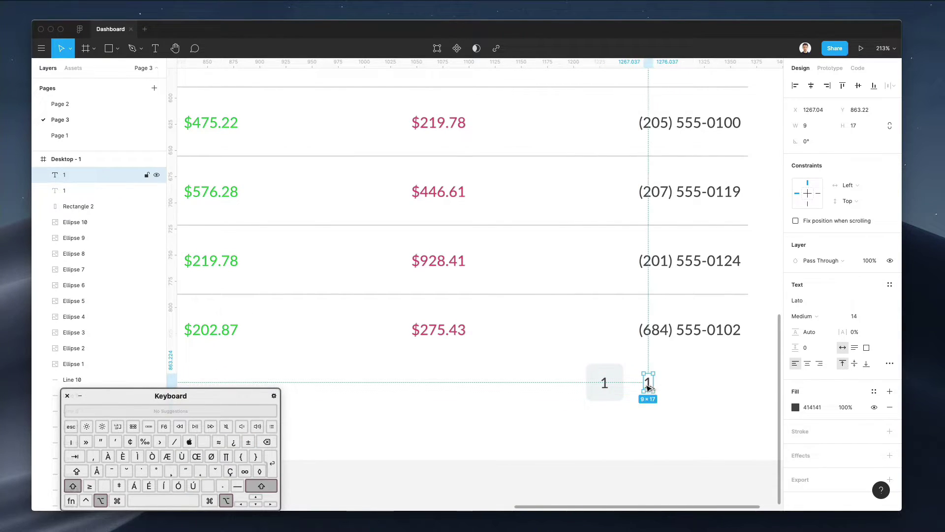
key(Return)
text(of)
key(Escape)
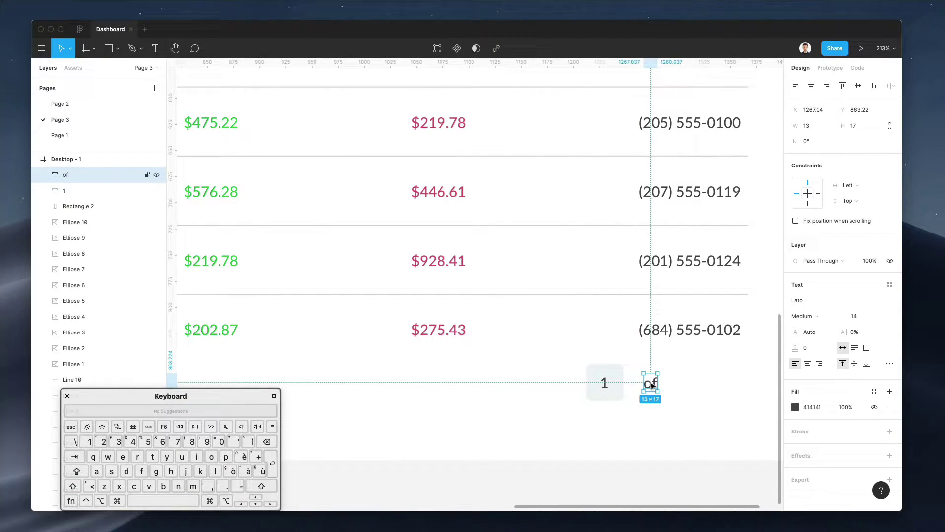
Duplicate the square and its number to the other side of "of" and change the copied number to 4
drag(581, 363, 696, 384)
click(728, 376)
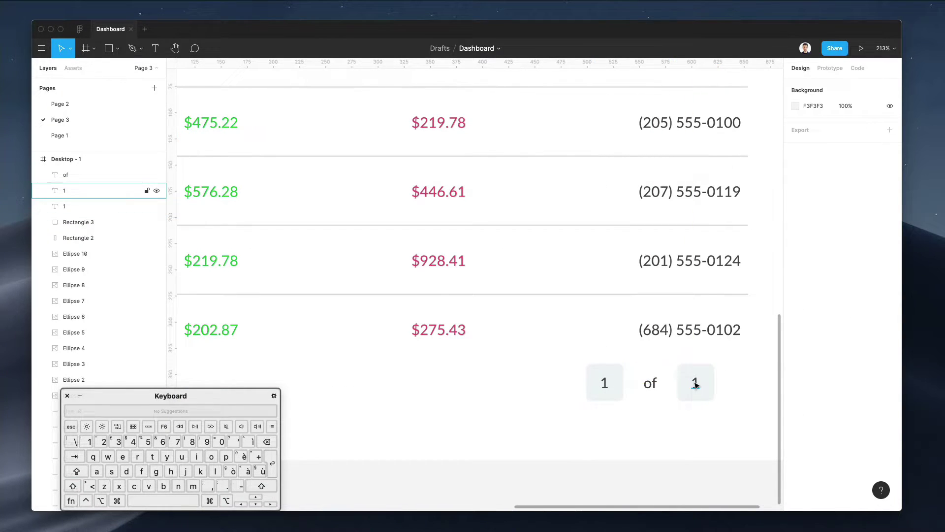
click(696, 382)
double_click(695, 382)
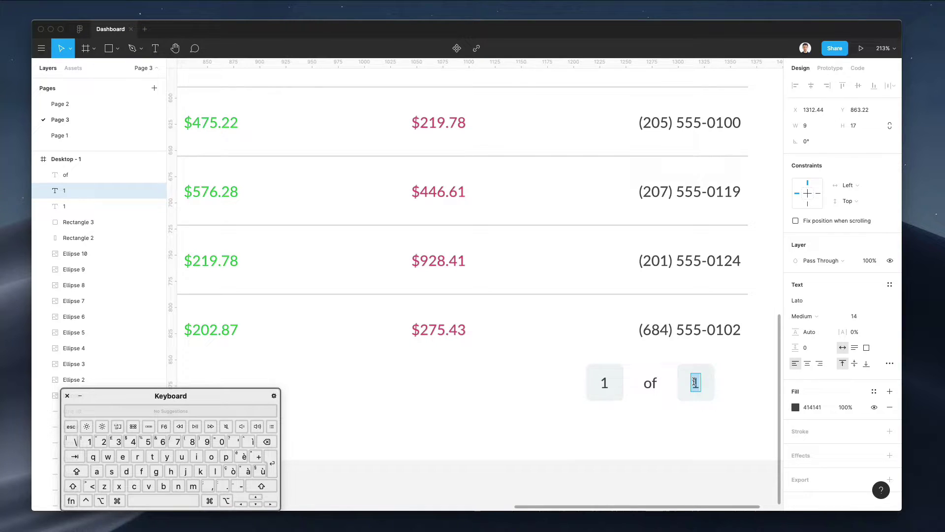
text(4)
click(724, 382)
scroll(724, 381, up, 1)
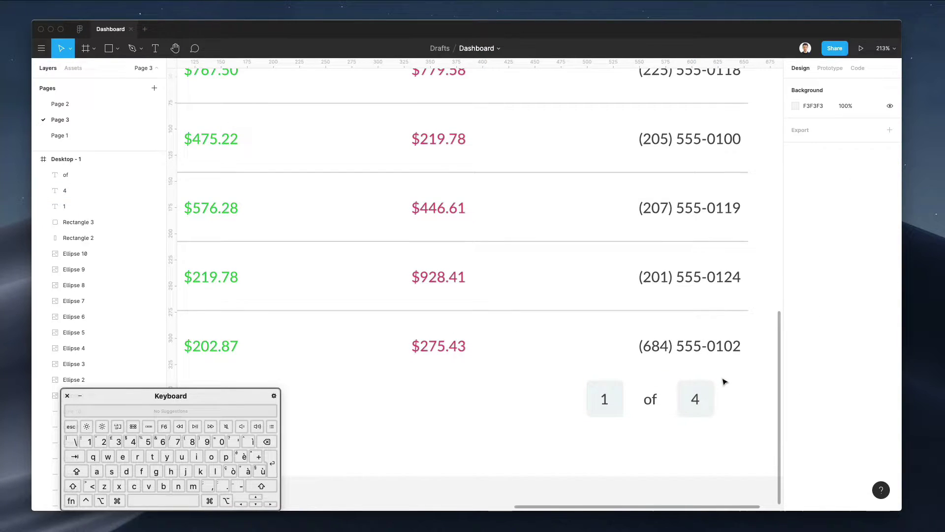
Use the Content Reel plugin to find "arrow" in Icons Fabric MDL2 and place the PageRight icon beside the 4 square
click(41, 48)
mouse_move(96, 183)
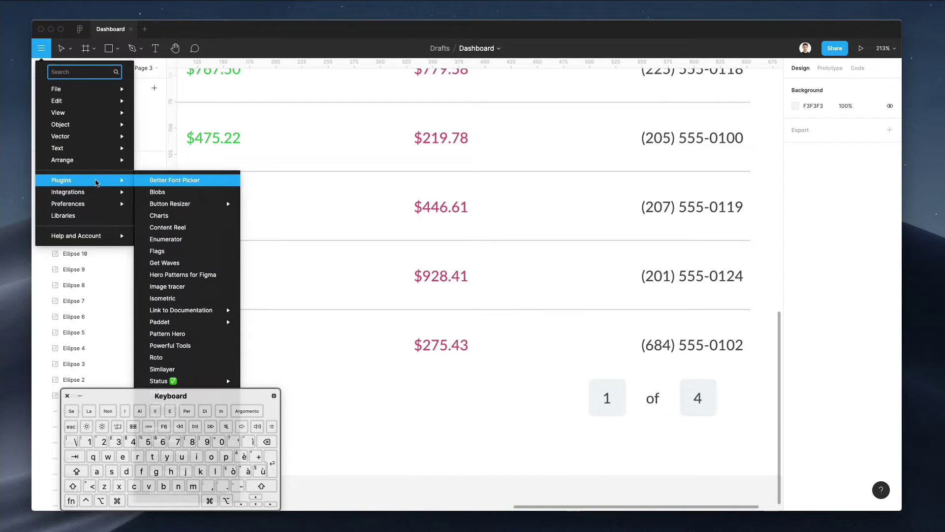
click(183, 227)
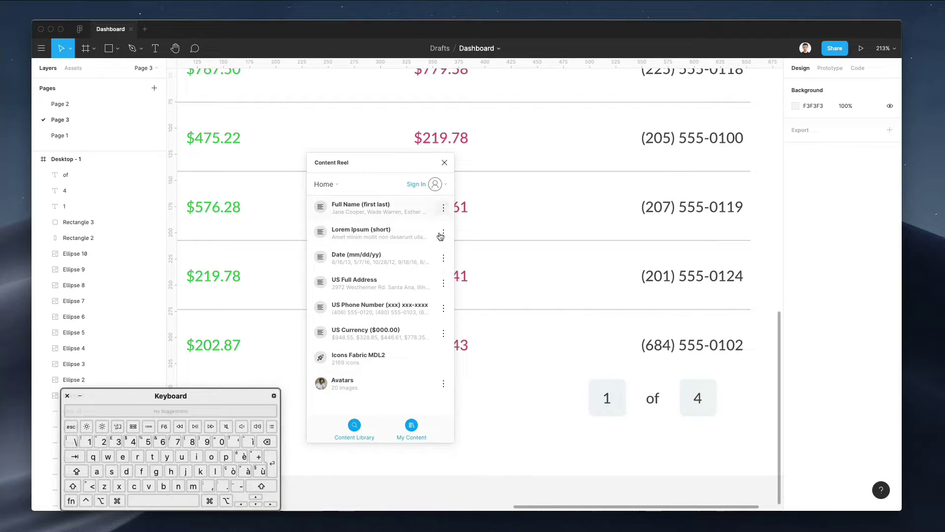
click(354, 360)
click(380, 232)
text(arrow)
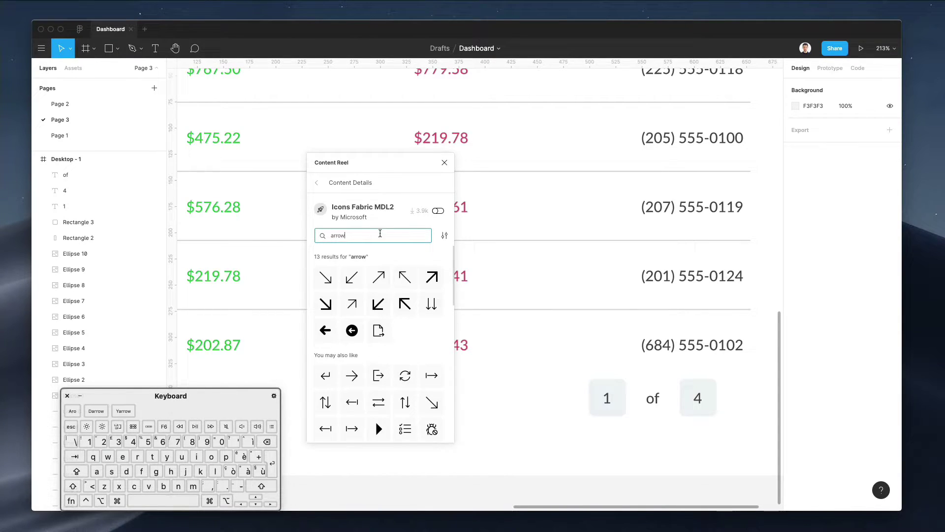
scroll(401, 389, down, 5)
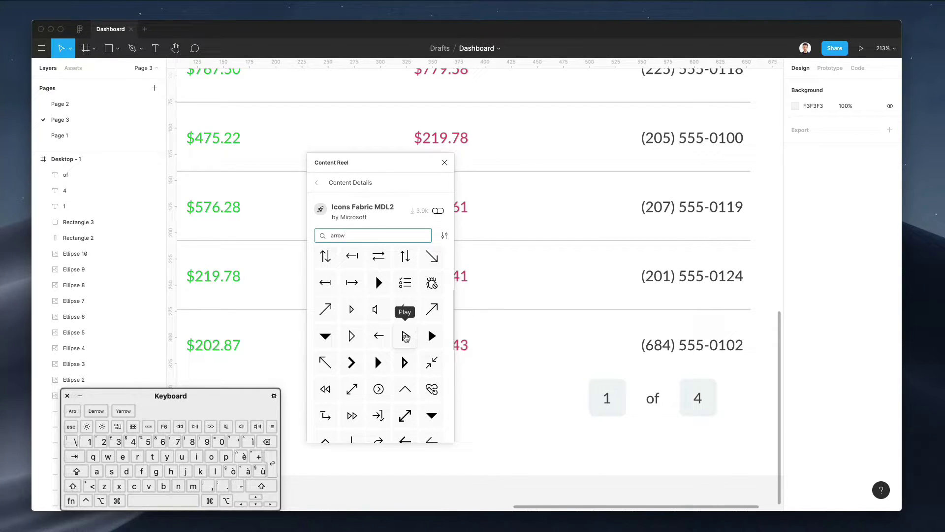
drag(378, 389, 741, 399)
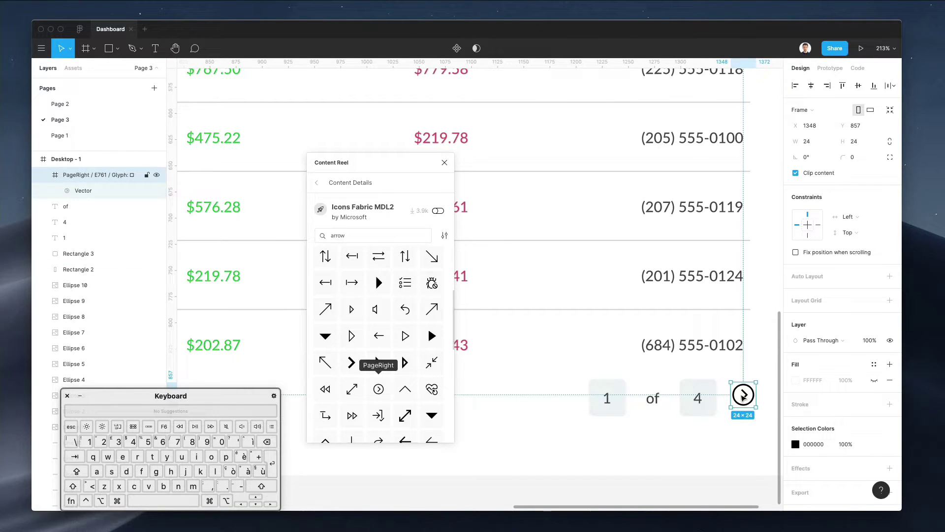
Recolour the PageRight icon to the light bluish grey BDC1CA and close Content Reel
click(795, 444)
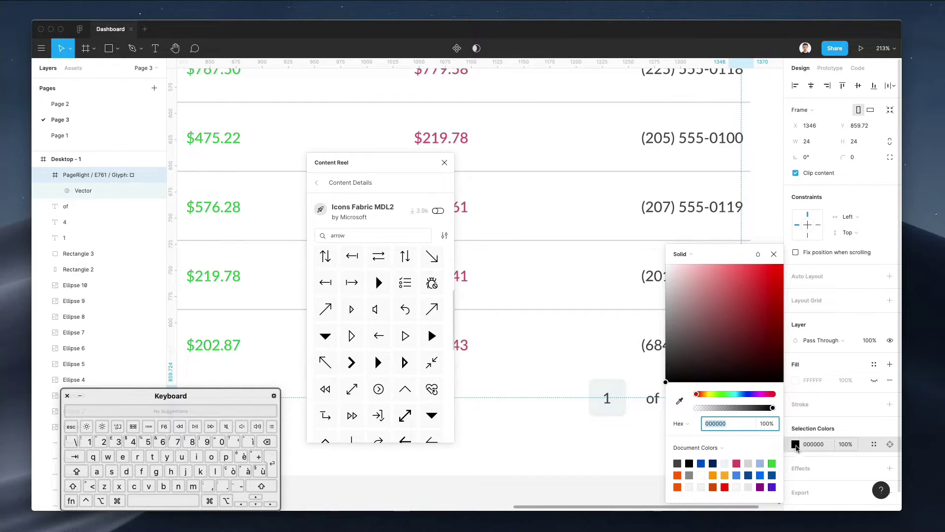
scroll(660, 375, right, 2)
scroll(623, 349, right, 3)
click(680, 400)
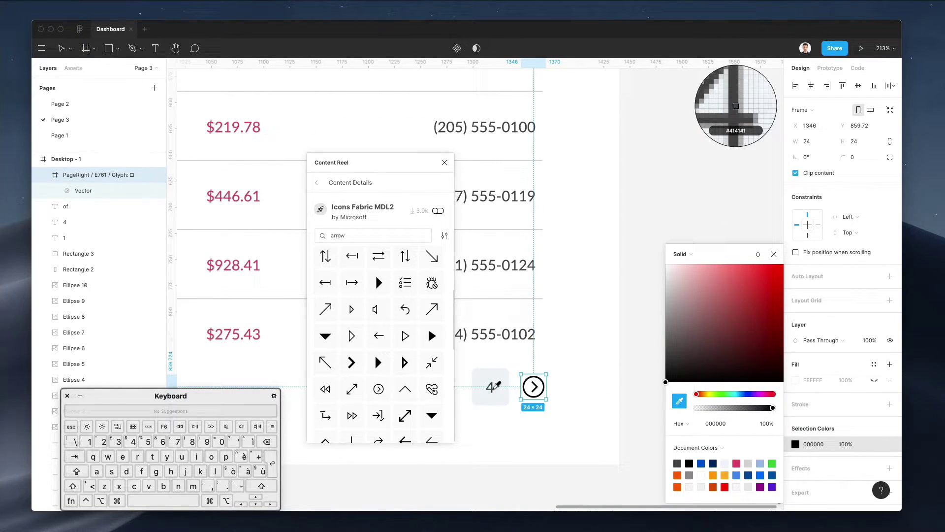
click(493, 388)
drag(652, 323, 647, 308)
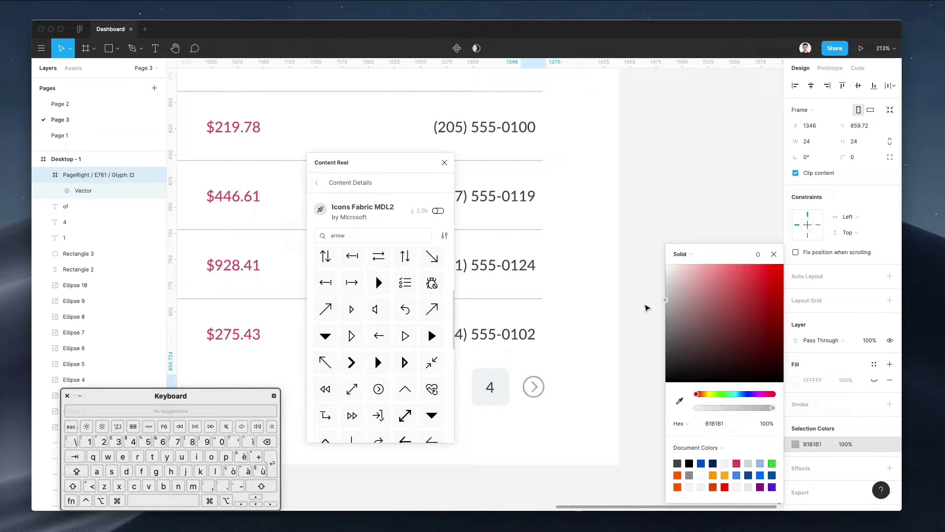
click(742, 394)
drag(683, 288, 673, 292)
click(577, 382)
scroll(576, 383, down, 3)
scroll(577, 383, down, 3)
click(443, 165)
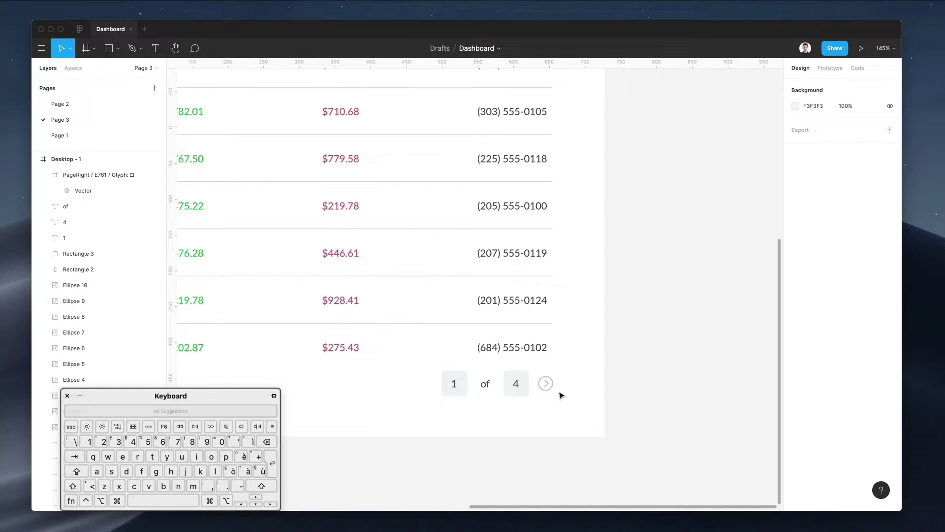
Shift the PageRight icon 3 px right to X 1349 and ungroup its frame to leave just the vector
click(547, 383)
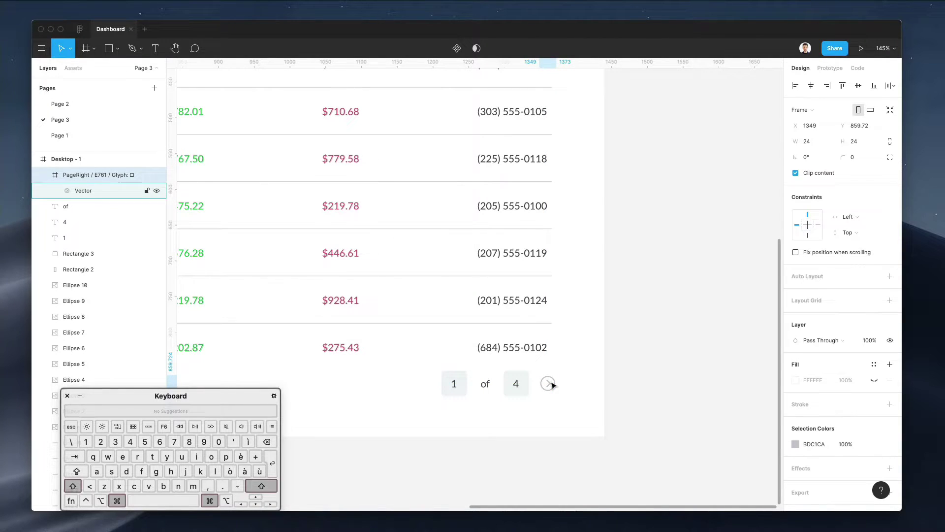
key(super+shift+g)
click(587, 371)
scroll(587, 370, down, 2)
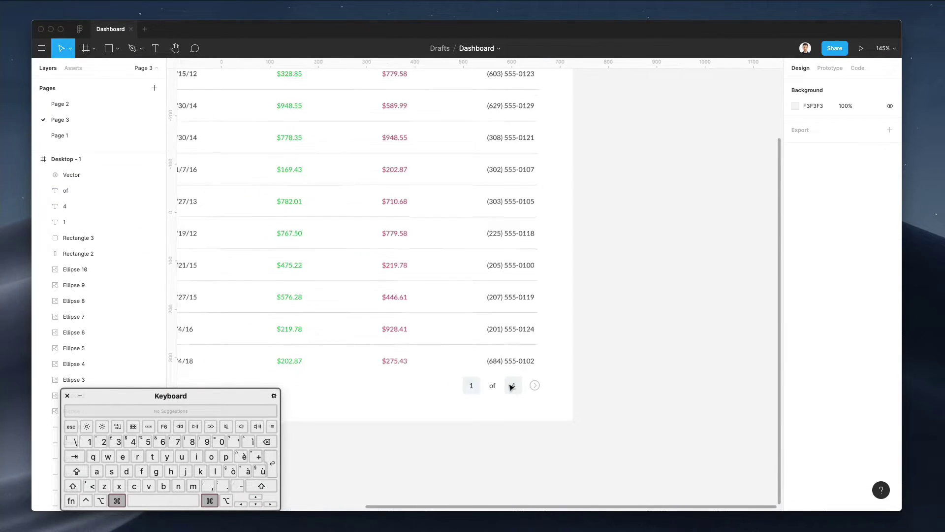
Duplicate the arrow icon to the left of the 1 square and rotate the copy 180°
scroll(566, 379, up, 3)
click(547, 382)
drag(553, 388, 416, 383)
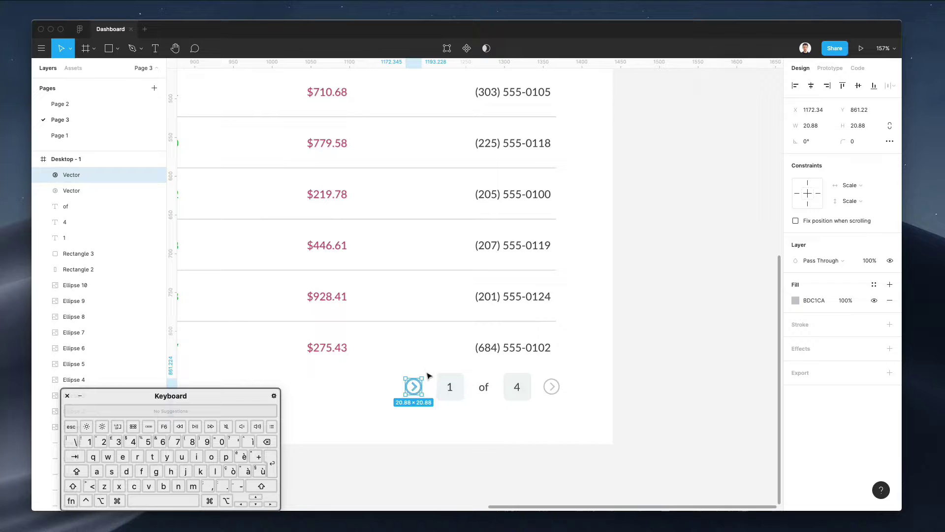
drag(425, 376, 418, 432)
drag(394, 428, 386, 416)
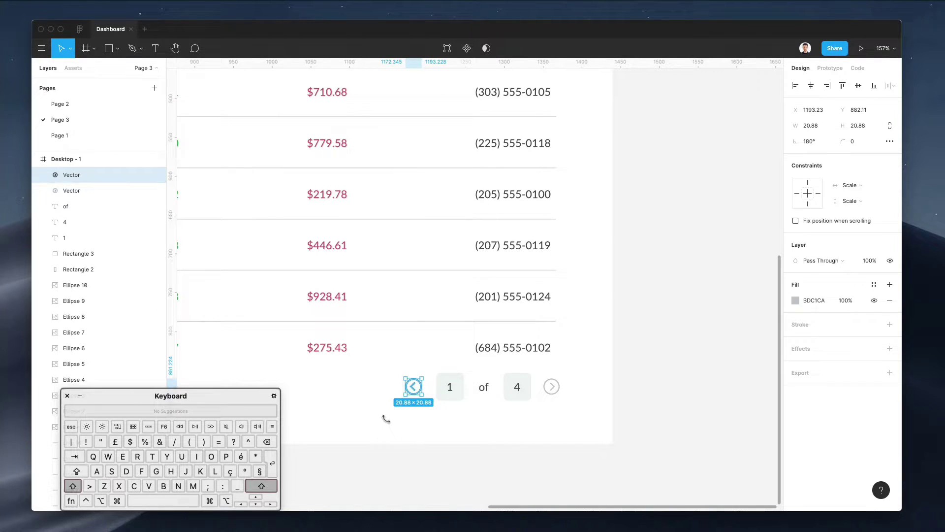
Adjust the back arrow's horizontal spacing from the 1 square, nudging it to X 1197.23
key(Right)
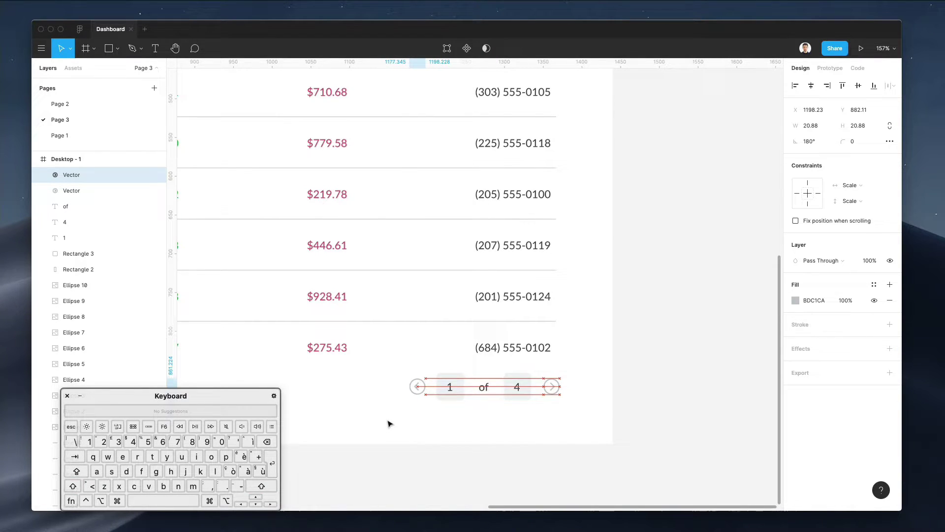
click(395, 424)
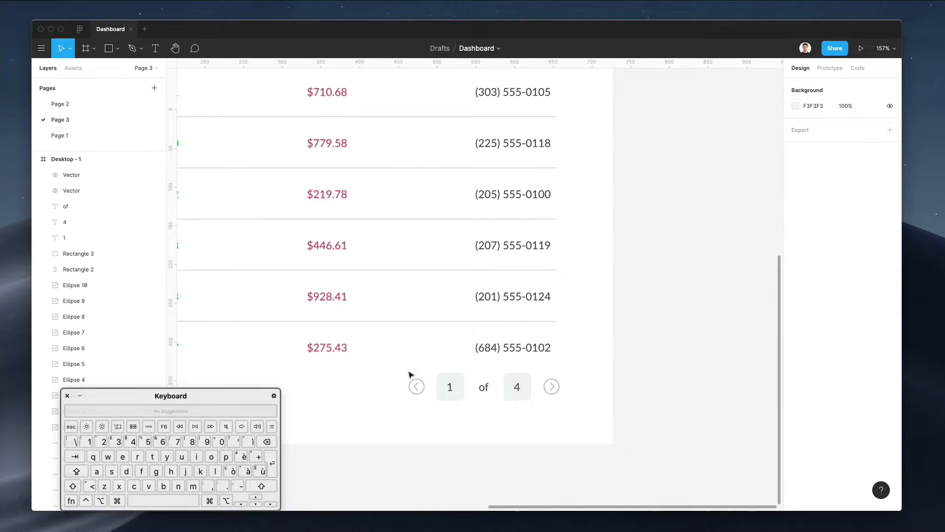
click(422, 385)
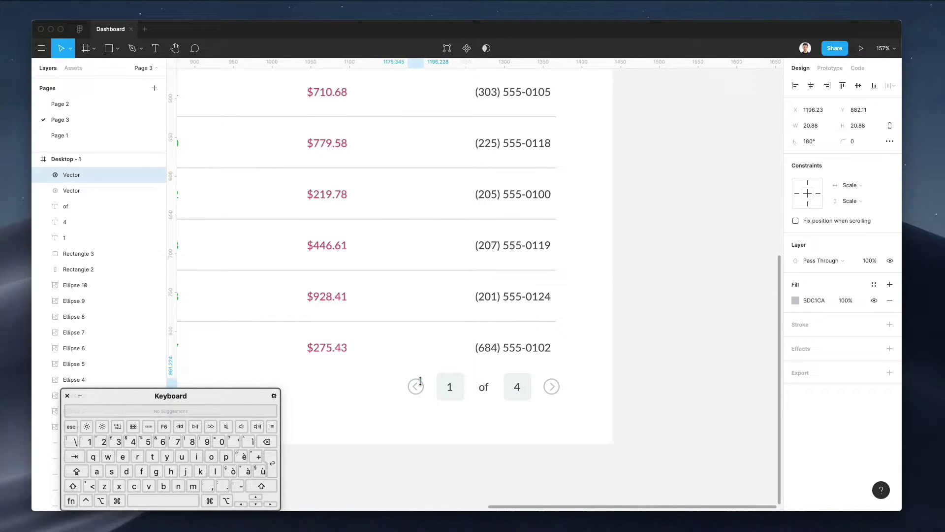
shift+click(551, 387)
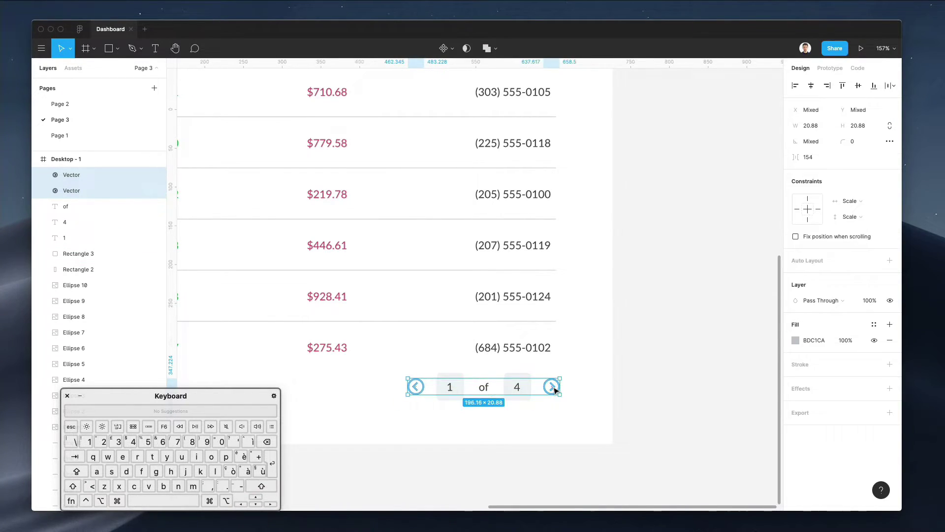
click(583, 371)
scroll(566, 379, up, 3)
click(386, 392)
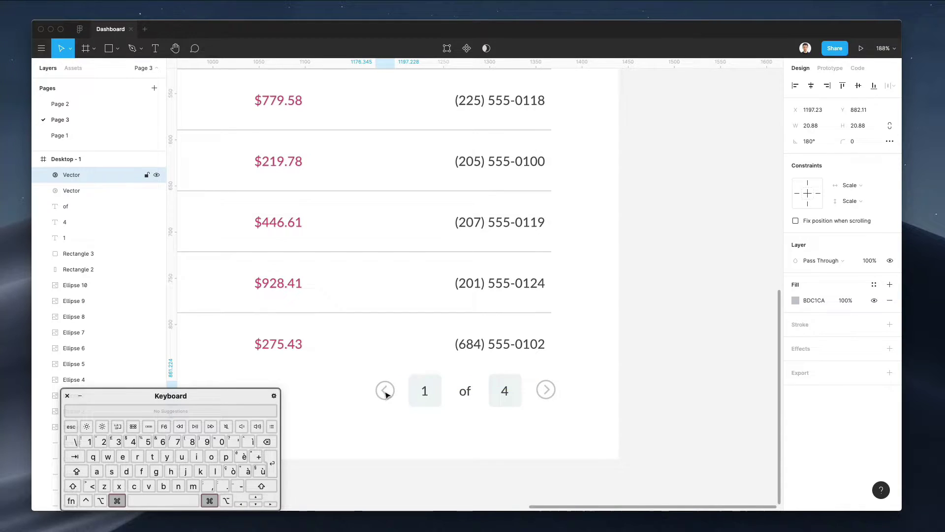
Align the back and forward arrow icons on their vertical centres
scroll(386, 392, up, 2)
shift+click(573, 393)
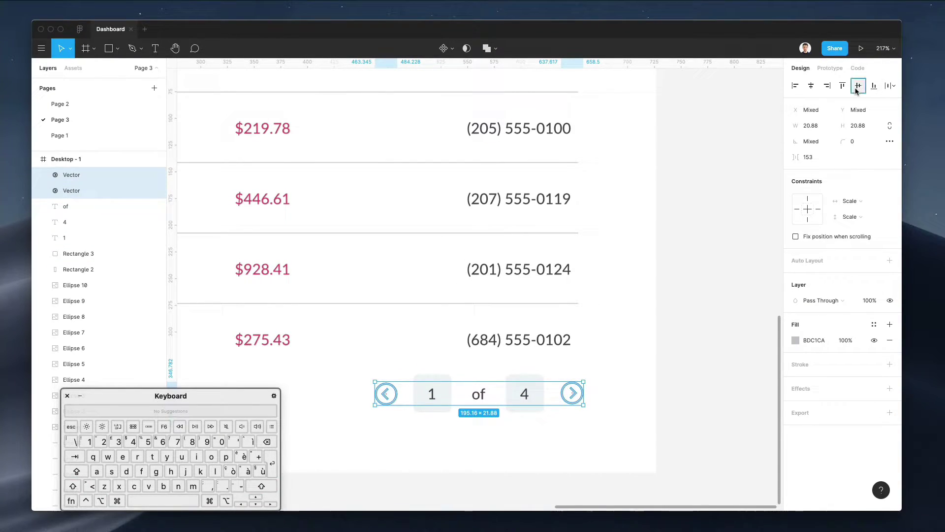
click(626, 394)
Group the two arrows, both numbered squares and the "of" text into one pagination group
key(super+0)
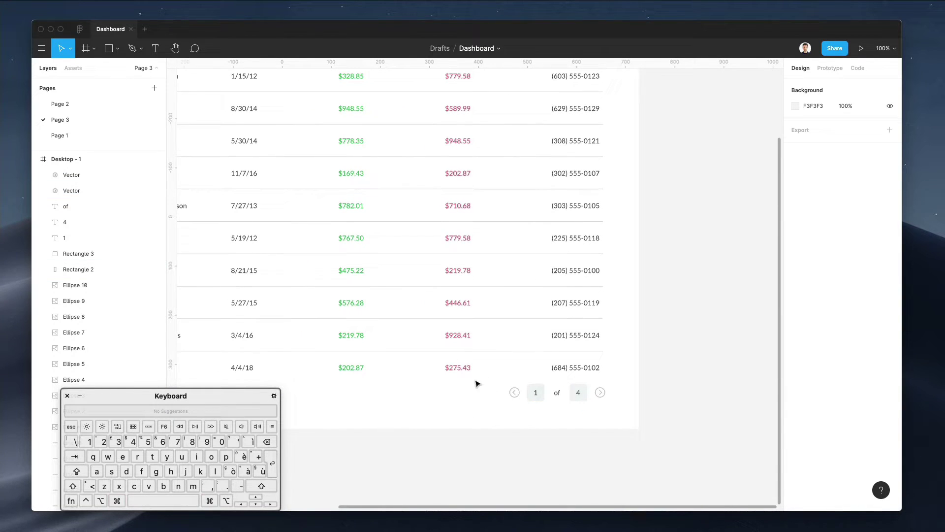
drag(481, 387, 620, 422)
key(super+g)
scroll(620, 423, left, 3)
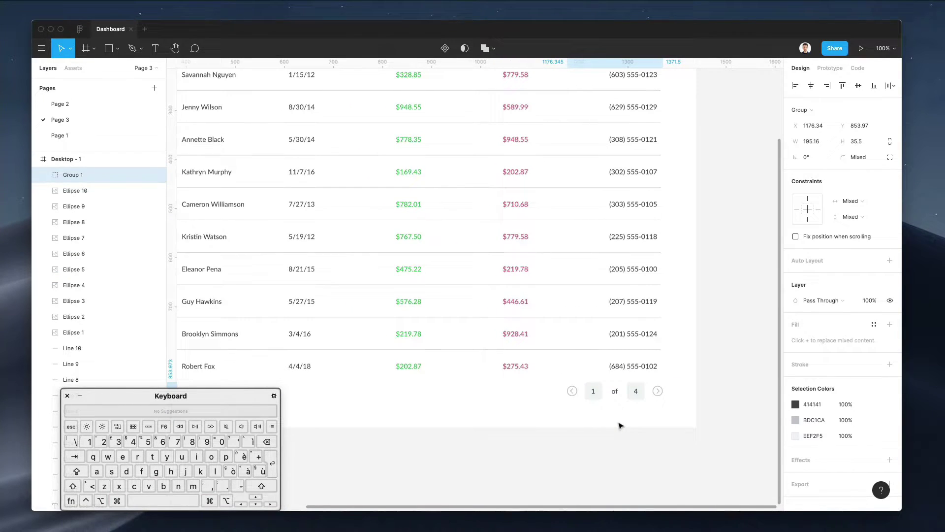
Move the pagination group beneath the middle of the table, to X 753.4, Y 867.46
drag(630, 392, 444, 403)
scroll(422, 396, up, 3)
scroll(422, 398, down, 5)
key(Up)
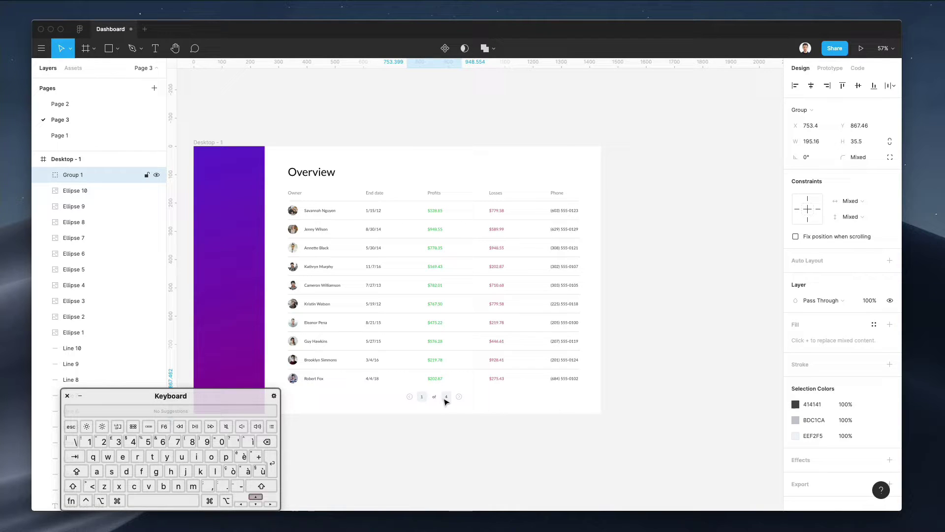
click(526, 397)
Move the Overview heading slightly up, to Y 55.31
scroll(462, 338, up, 5)
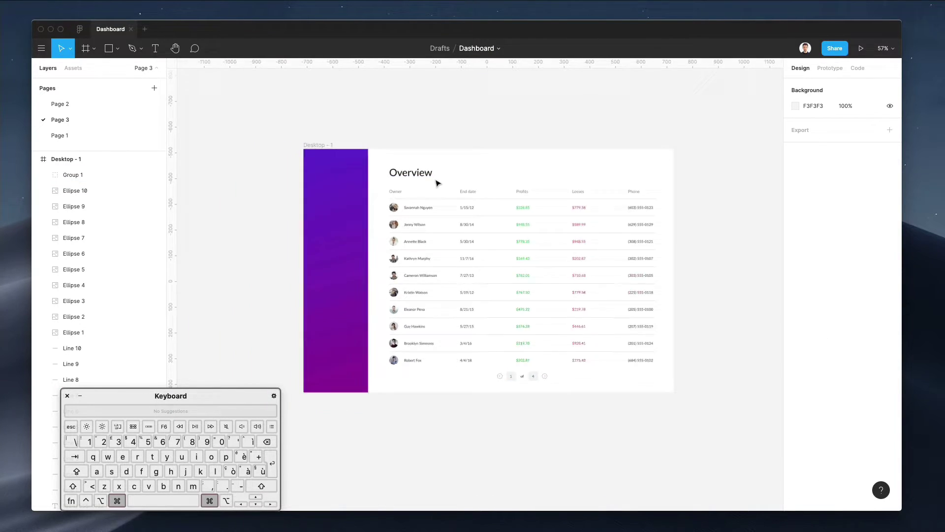
scroll(389, 181, up, 2)
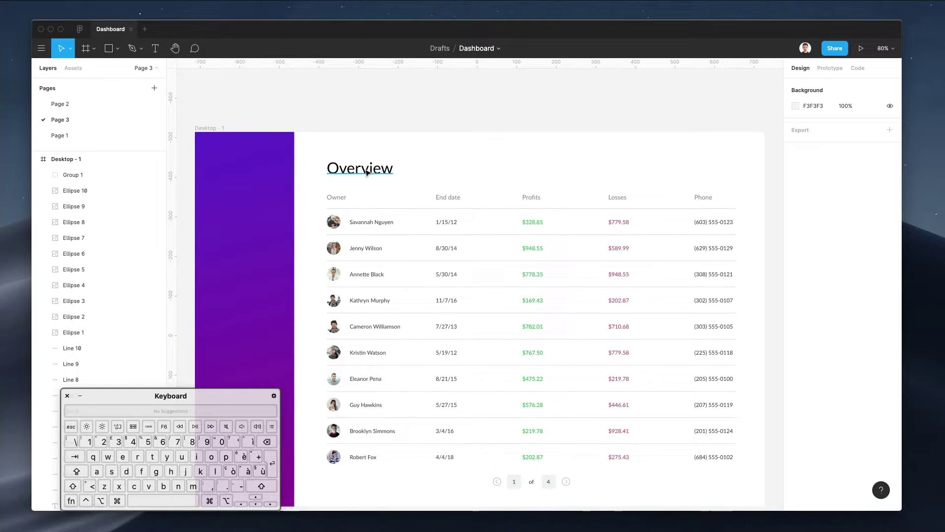
click(367, 170)
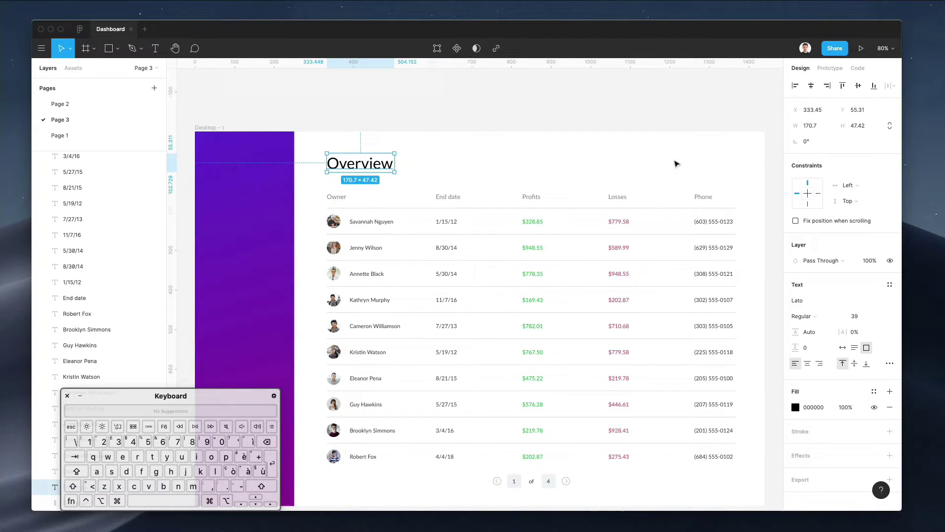
Copy the 4 square with its number from the pagination group and place the copy beside the Overview heading
scroll(561, 497, down, 5)
scroll(561, 497, up, 8)
scroll(561, 497, up, 2)
super+click(542, 472)
shift+click(541, 472)
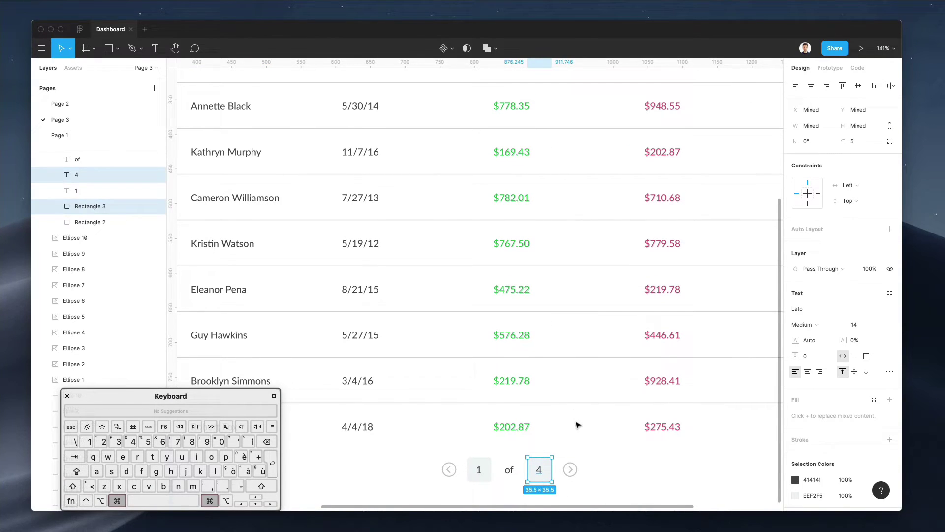
scroll(585, 453, up, 5)
scroll(584, 452, up, 2)
scroll(584, 449, down, 10)
scroll(475, 380, up, 3)
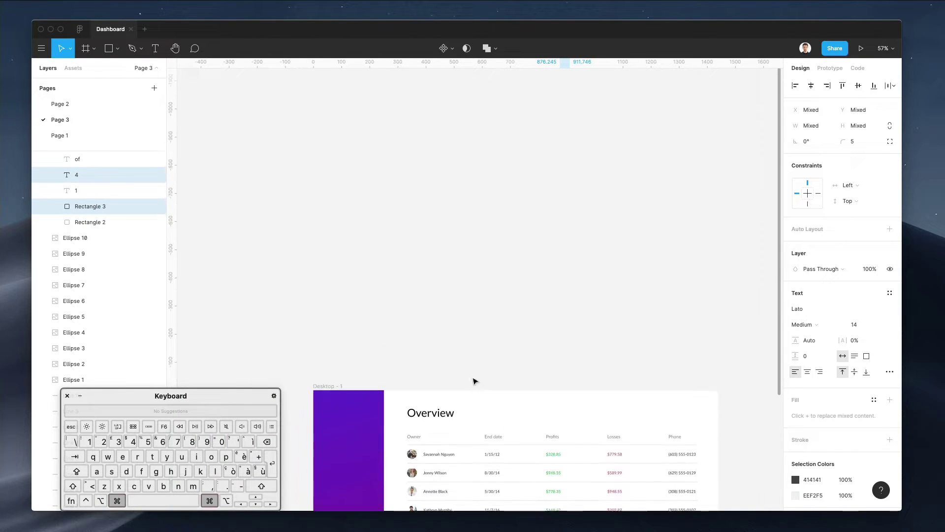
scroll(471, 383, down, 3)
scroll(471, 384, up, 5)
scroll(507, 441, down, 4)
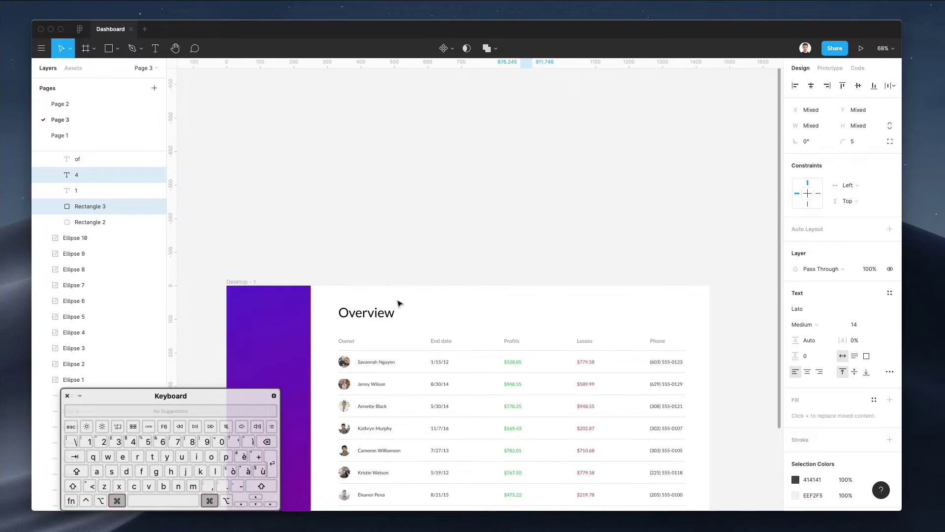
scroll(399, 302, up, 4)
key(super+v)
drag(475, 285, 523, 334)
click(595, 295)
Change the text of the copied label beside the Overview heading to "Add"
super+click(485, 330)
double_click(476, 327)
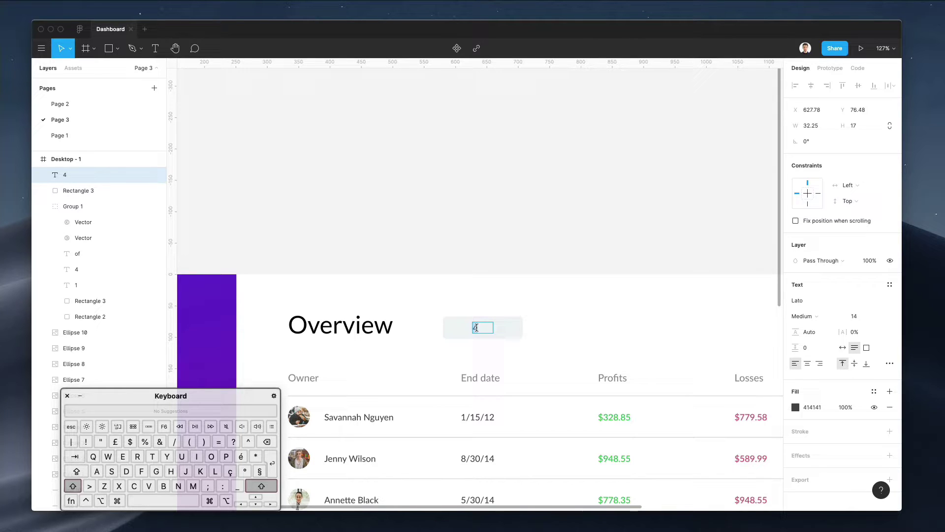
text(Add)
key(Escape)
Narrow the Add button's background to 67.45 wide and centre its label on it
click(514, 329)
drag(523, 328, 506, 328)
shift+click(480, 328)
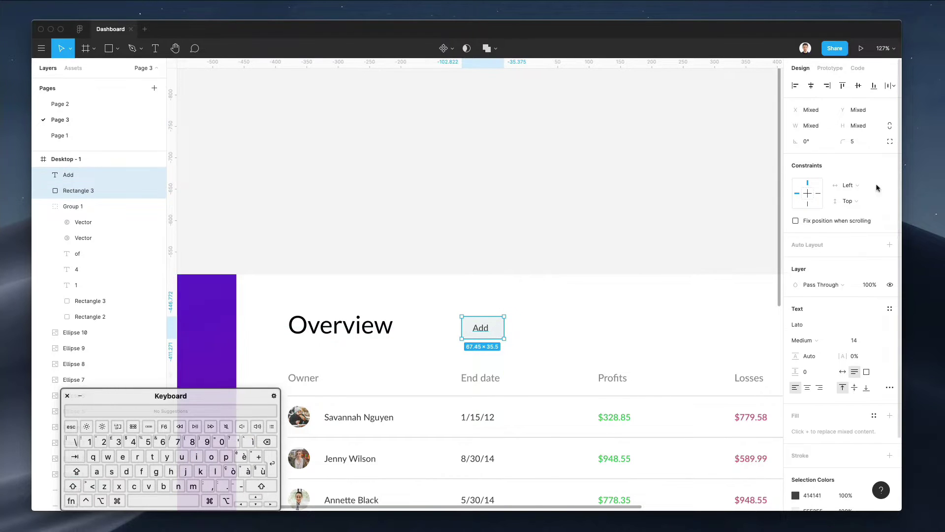
click(807, 388)
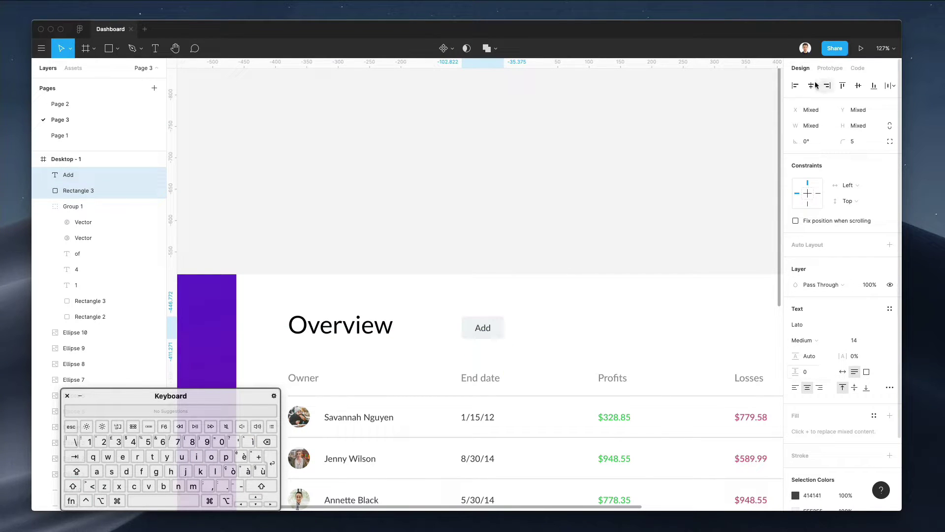
click(530, 332)
Duplicate the Add button with its label to the right of the original
scroll(509, 325, up, 2)
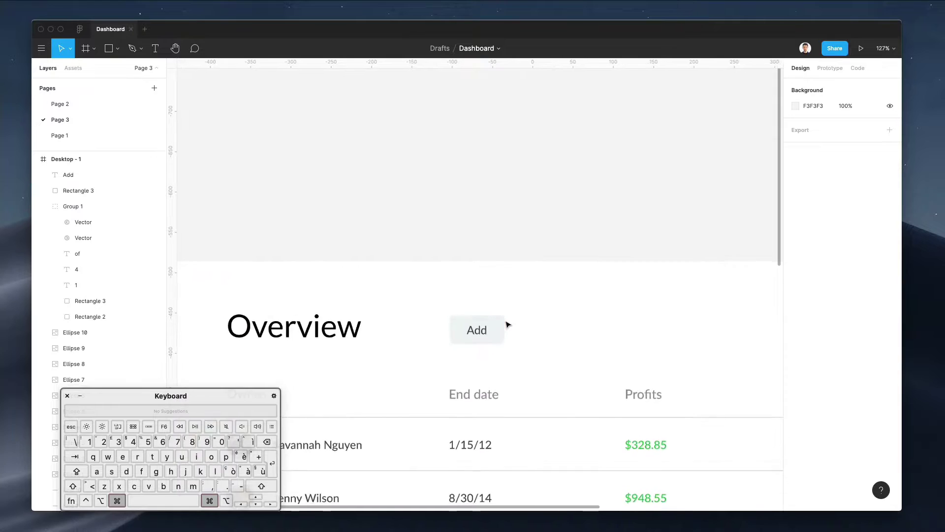
scroll(509, 325, down, 3)
mouse_move(515, 316)
mouse_down()
mouse_move(478, 331)
mouse_move(522, 328)
mouse_up()
click(542, 317)
scroll(544, 318, down, 2)
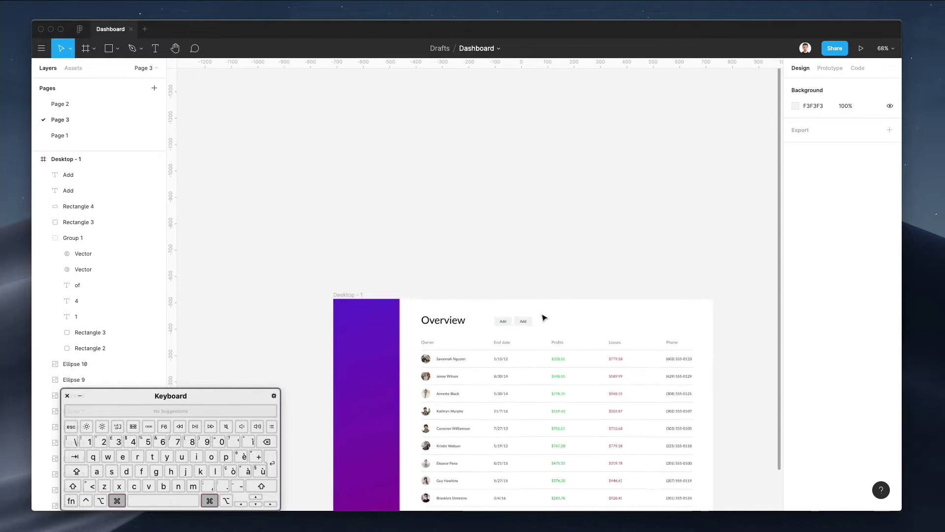
Set the text fill of the right Add button's label to white, FFFFFF
scroll(544, 317, up, 2)
click(513, 325)
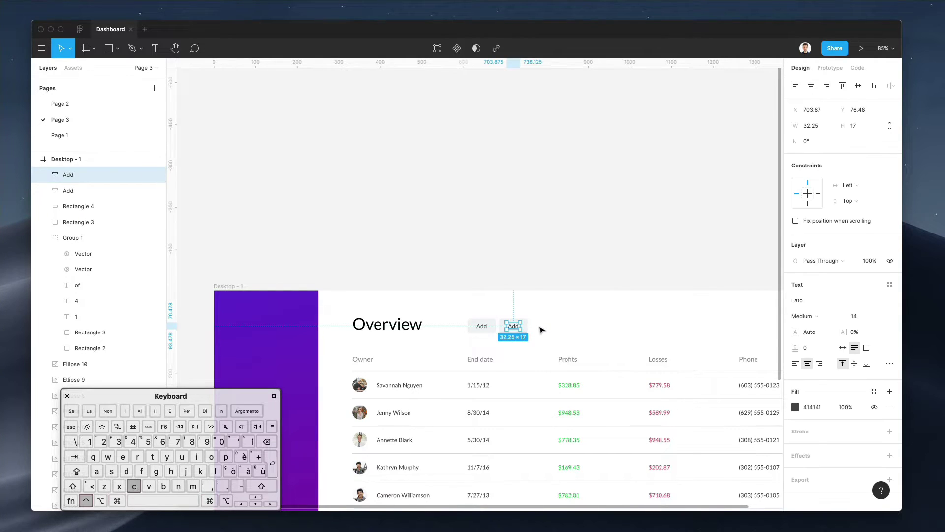
scroll(541, 326, up, 6)
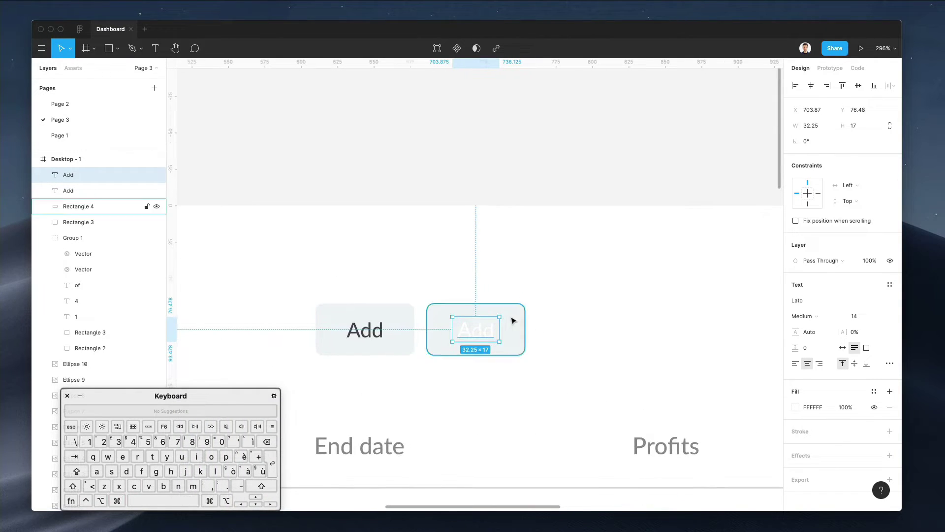
Fill the right Add button's background with the green sampled from the Profits amounts
click(514, 321)
click(796, 303)
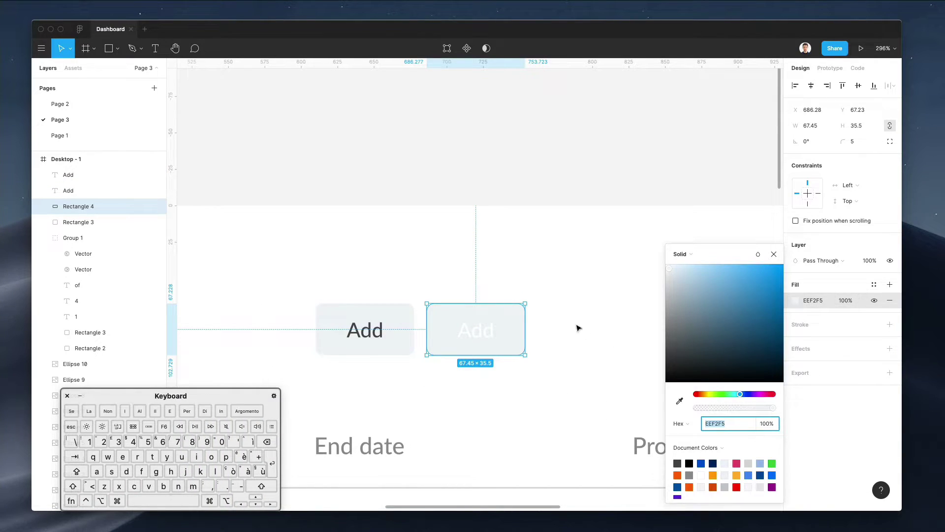
scroll(545, 327, down, 5)
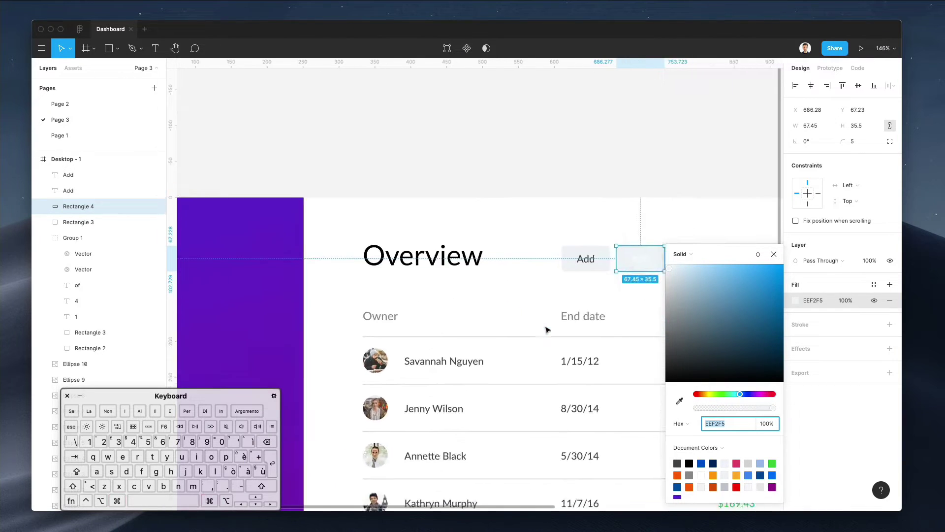
scroll(546, 329, down, 4)
scroll(546, 328, right, 4)
key(i)
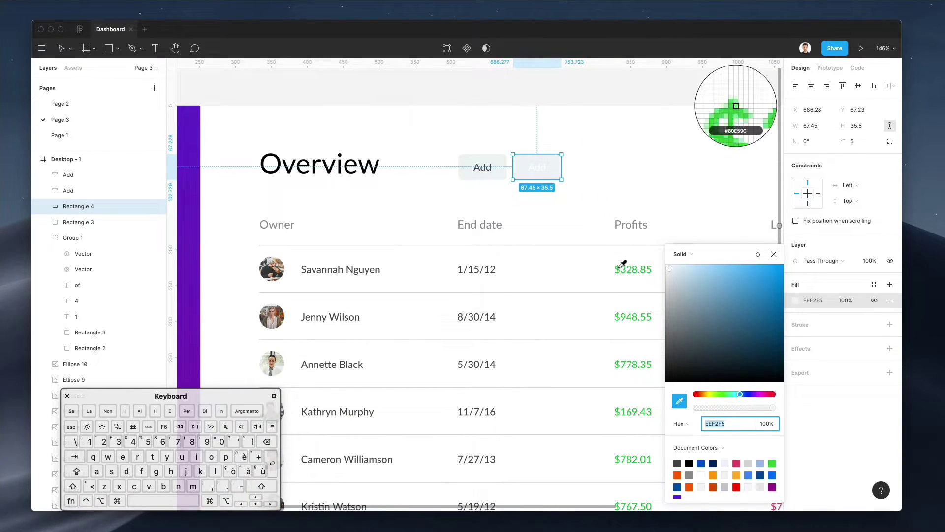
click(623, 265)
click(612, 165)
scroll(610, 167, up, 2)
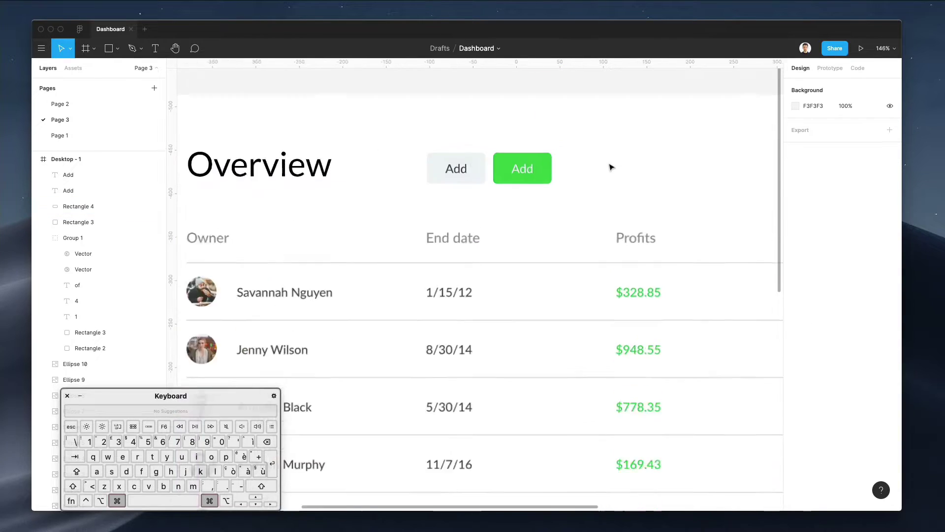
Delete the Add label from the grey button
scroll(610, 167, down, 2)
click(514, 166)
double_click(519, 165)
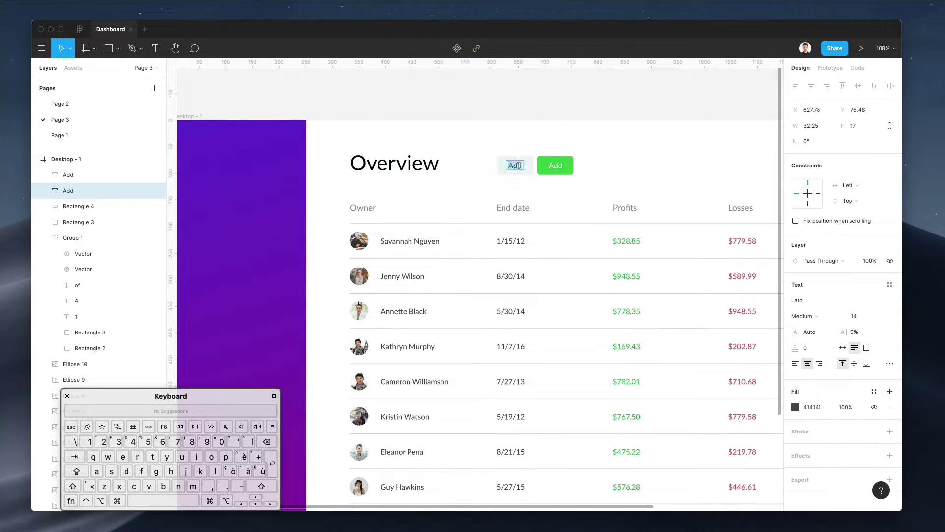
key(Escape)
key(Delete)
Set the green button's Add label to Bold
scroll(537, 160, up, 3)
scroll(536, 160, up, 1)
click(573, 181)
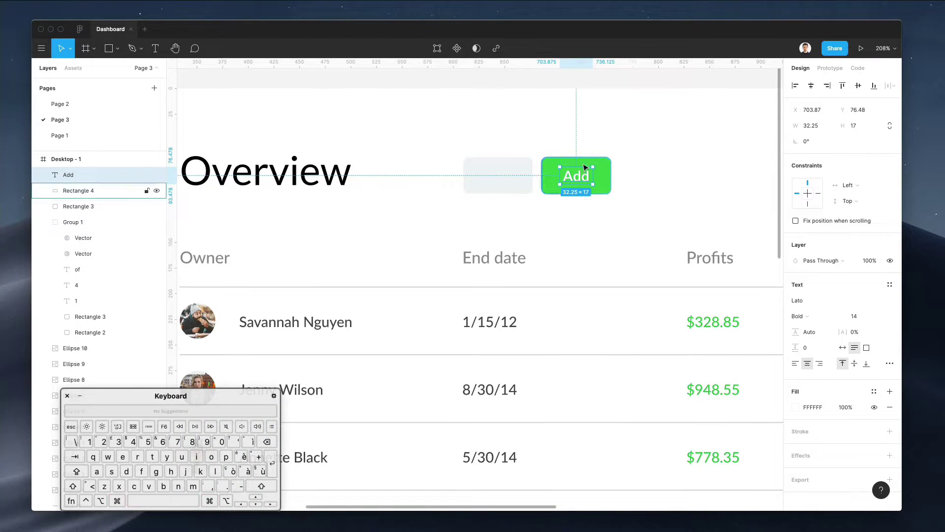
click(581, 108)
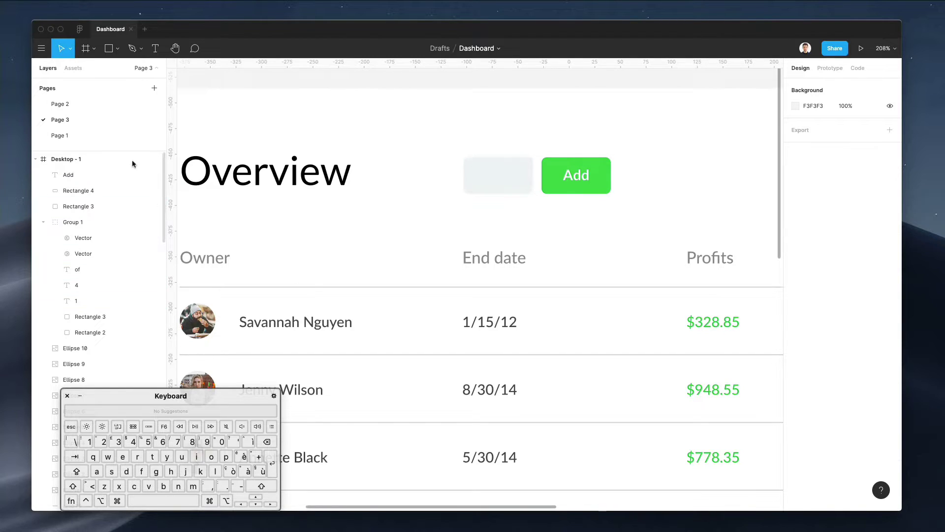
Open the Content Reel plugin and search its Icons Fabric MDL2 set for "dots"
click(41, 48)
mouse_move(90, 185)
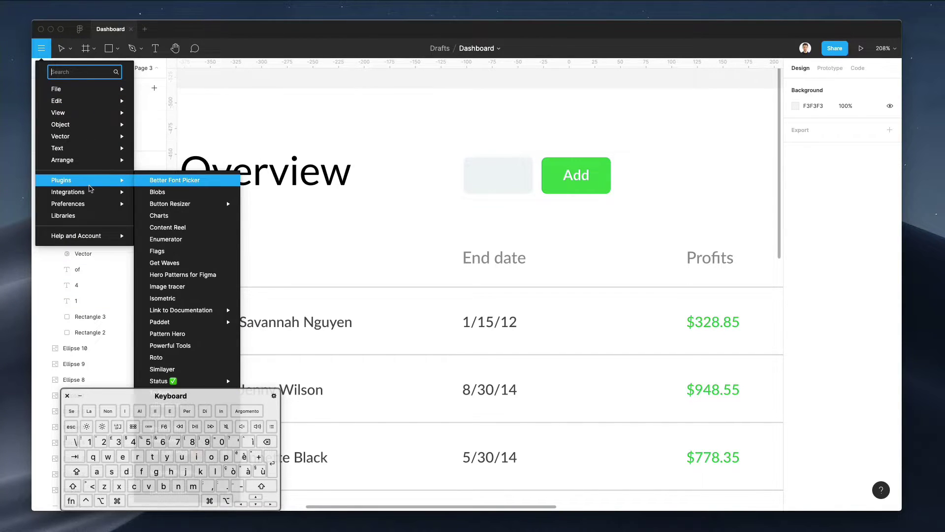
click(187, 227)
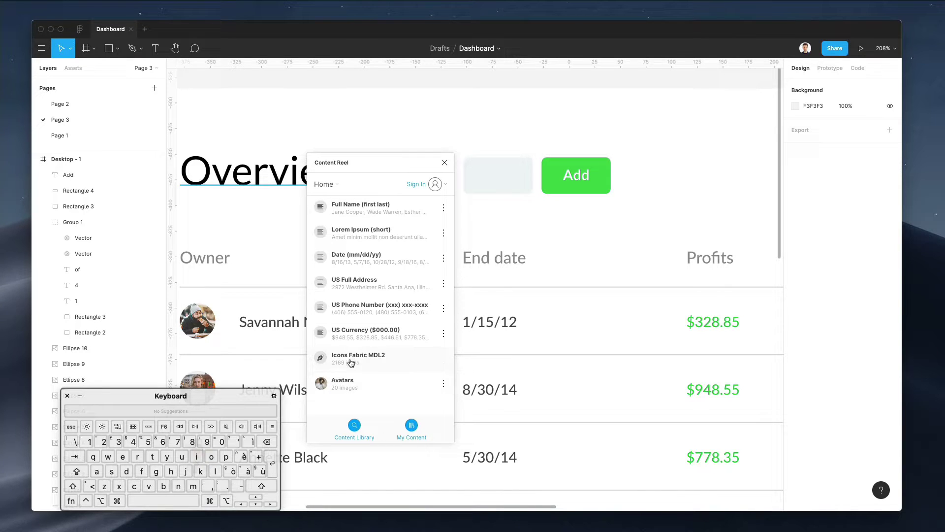
click(350, 359)
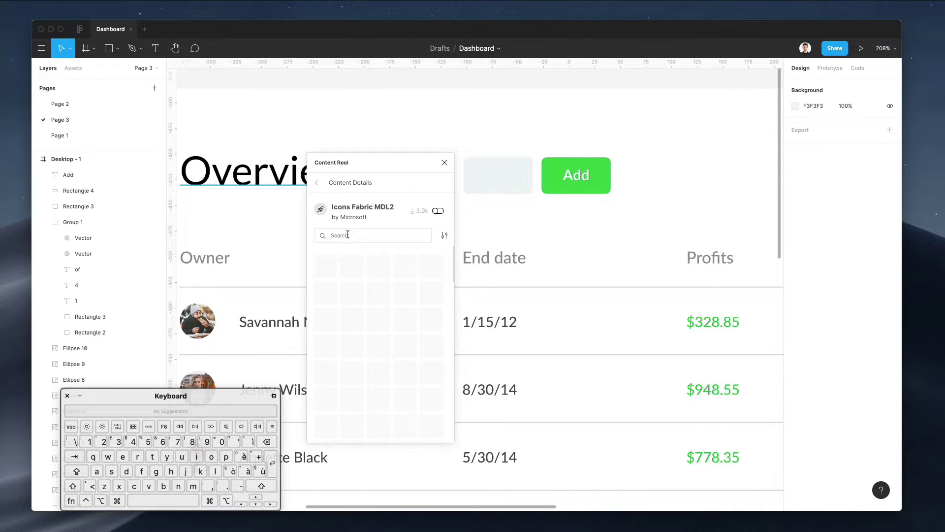
click(347, 235)
text(dots)
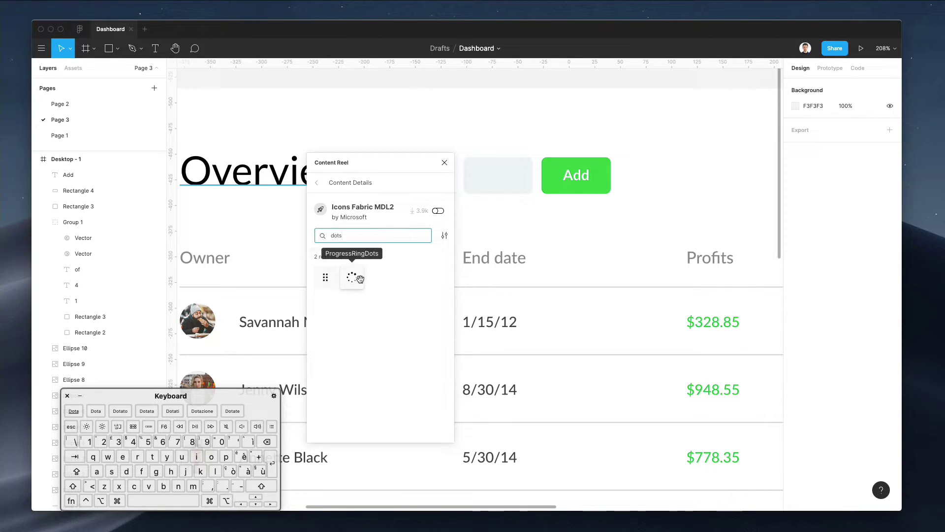
Insert the GripperDotsVertical icon from the search results and place it above the grey button
drag(323, 279, 501, 181)
drag(518, 120, 500, 129)
click(487, 128)
Delete the right column of dots from the icon's vector, keeping a single column of three
scroll(487, 128, up, 3)
click(511, 130)
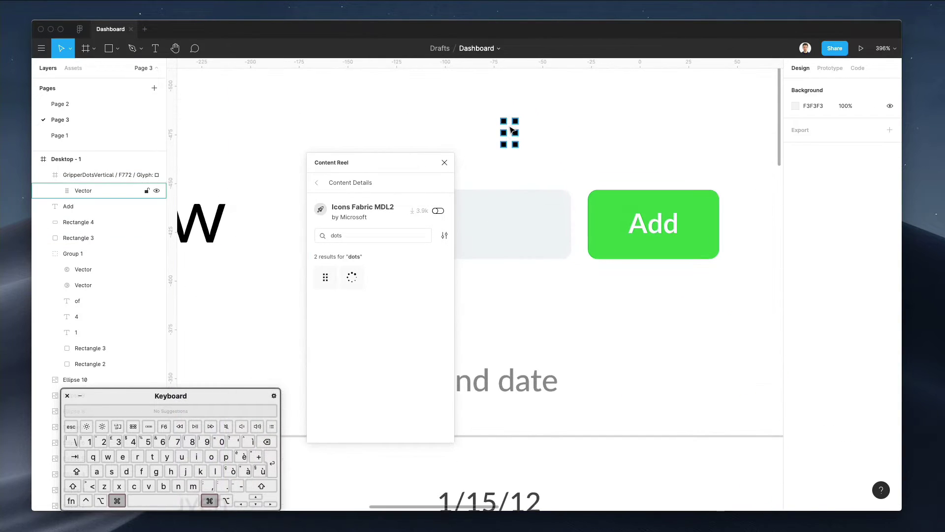
click(516, 125)
double_click(514, 121)
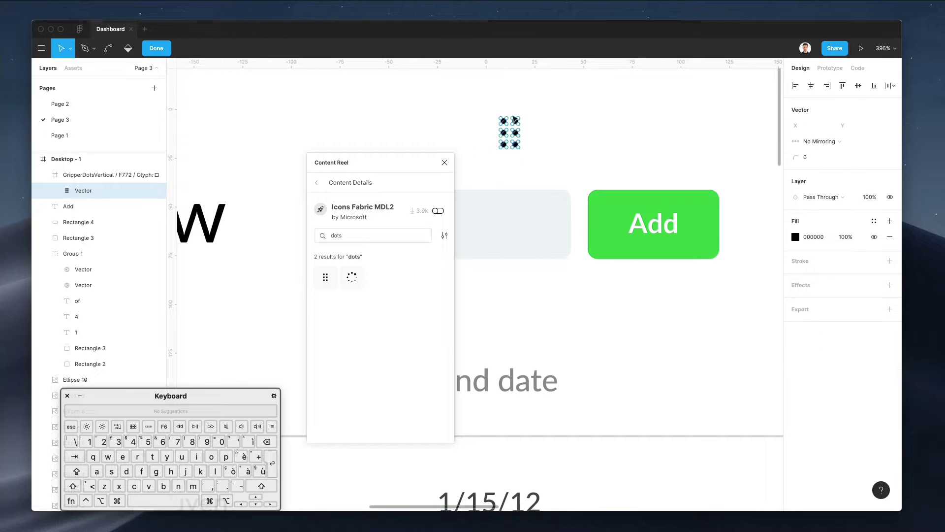
drag(511, 114, 554, 170)
key(Delete)
key(Escape)
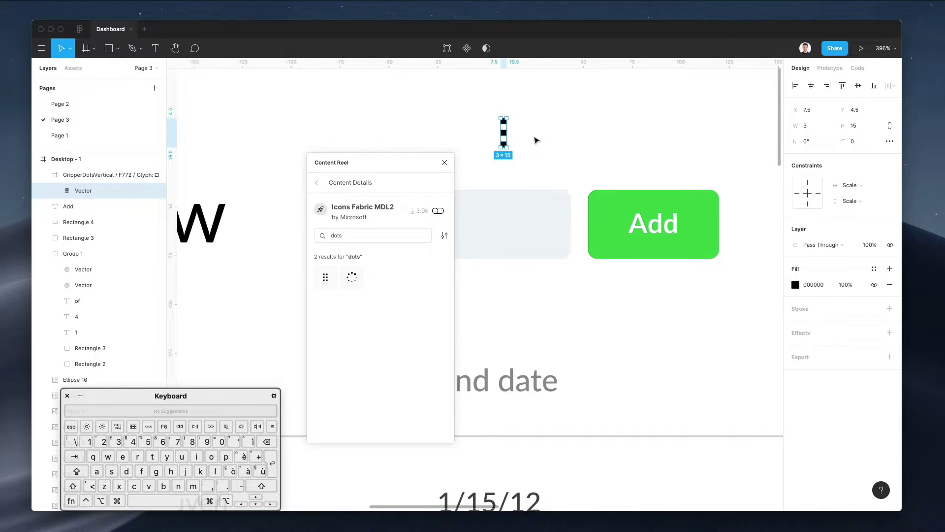
Ungroup the dots icon from its frame and place it on the grey button, rotated -90° into a horizontal row
click(523, 114)
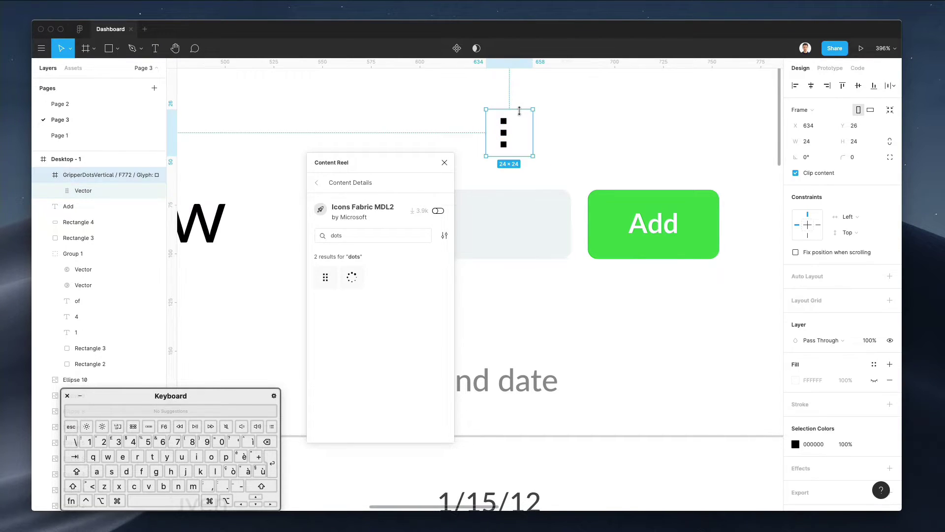
key(super+shift+g)
drag(521, 118, 591, 225)
scroll(574, 129, left, 3)
Fill the dots with the grey sampled from the End date heading, 878787, and nudge them up to Y 81.87
key(i)
click(584, 380)
scroll(536, 279, down, 3)
key(Up)
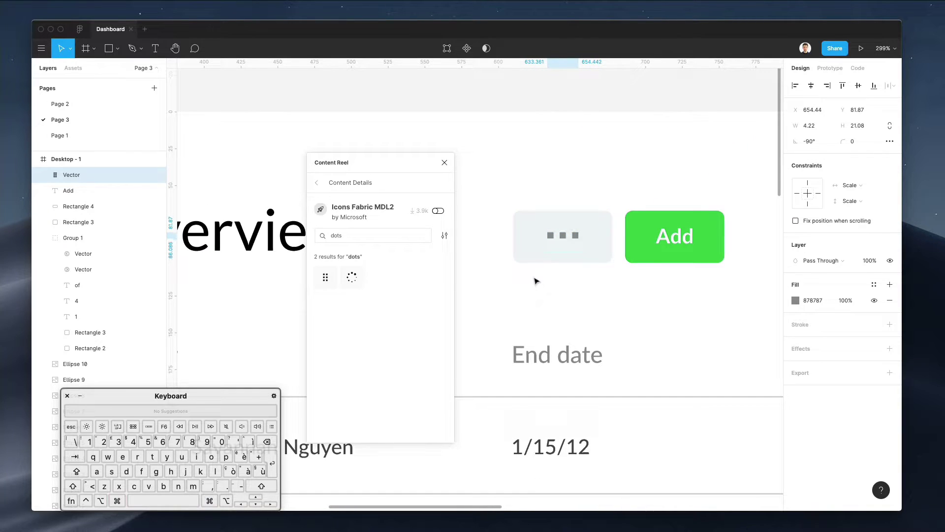
Recolour the dots by sampling the grey button's fill and darkening it to 9DADB9
key(ctrl+c)
click(596, 236)
click(795, 300)
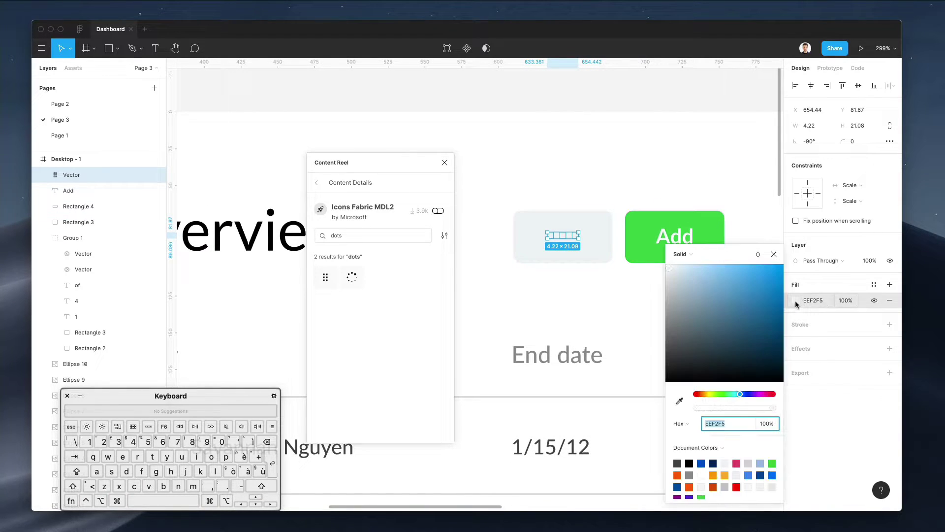
drag(672, 274, 683, 299)
scroll(582, 191, down, 5)
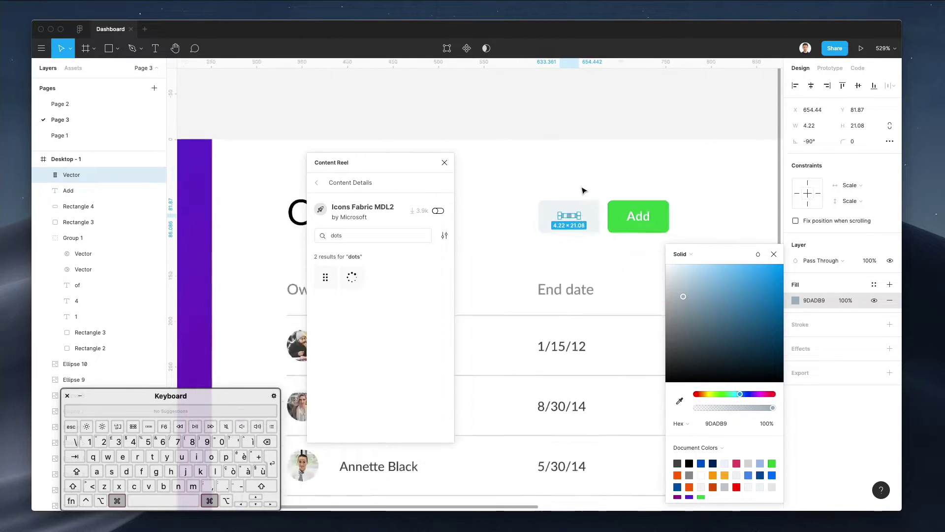
Nudge the dots down to Y 82.87 and close the colour picker
key(Down)
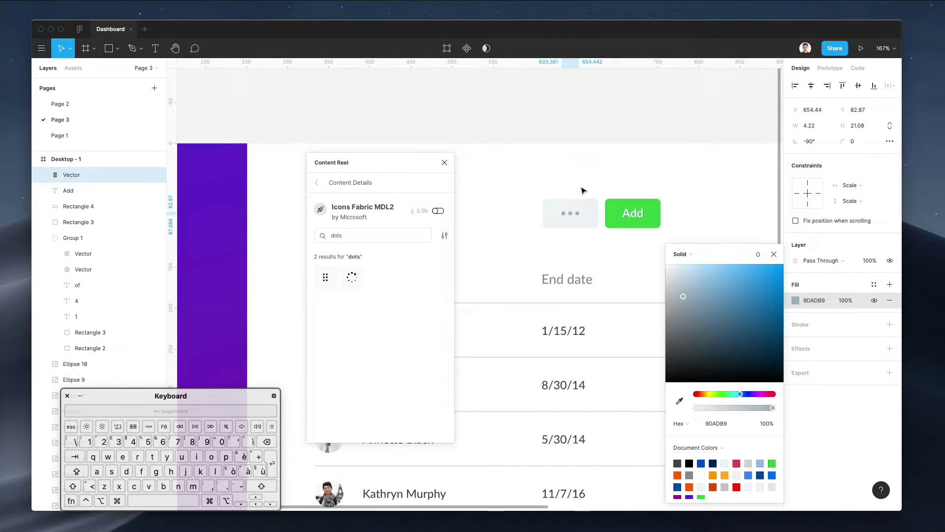
scroll(582, 191, down, 2)
scroll(582, 190, right, 2)
click(774, 255)
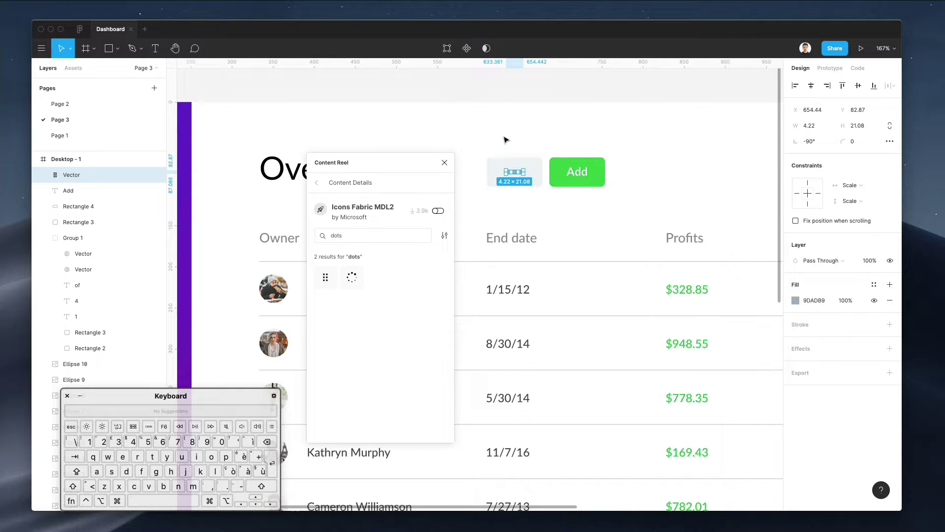
click(507, 142)
Move the grey dots button and the green Add button together to the header's far end, aligned with the table's right edge
scroll(486, 142, down, 5)
drag(486, 142, 523, 179)
drag(492, 138, 604, 176)
scroll(606, 177, right, 2)
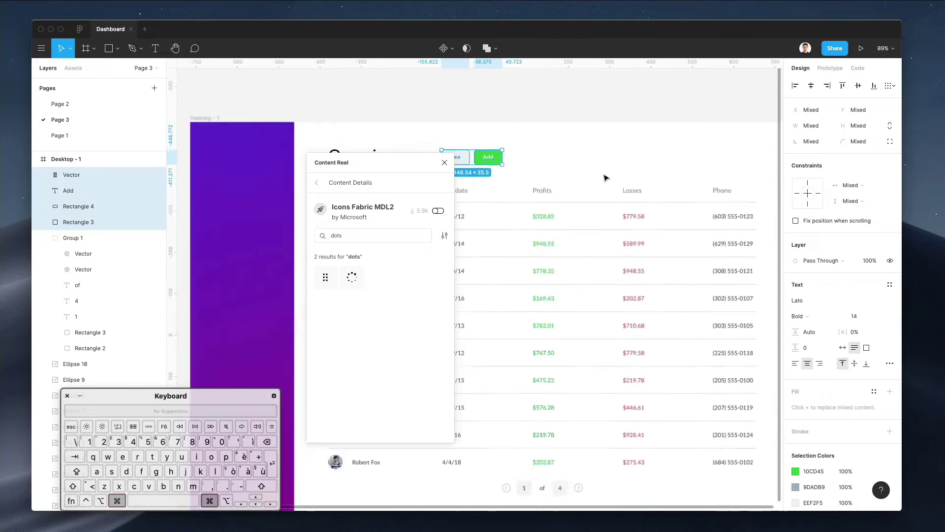
scroll(605, 177, down, 3)
drag(516, 161, 699, 177)
click(726, 150)
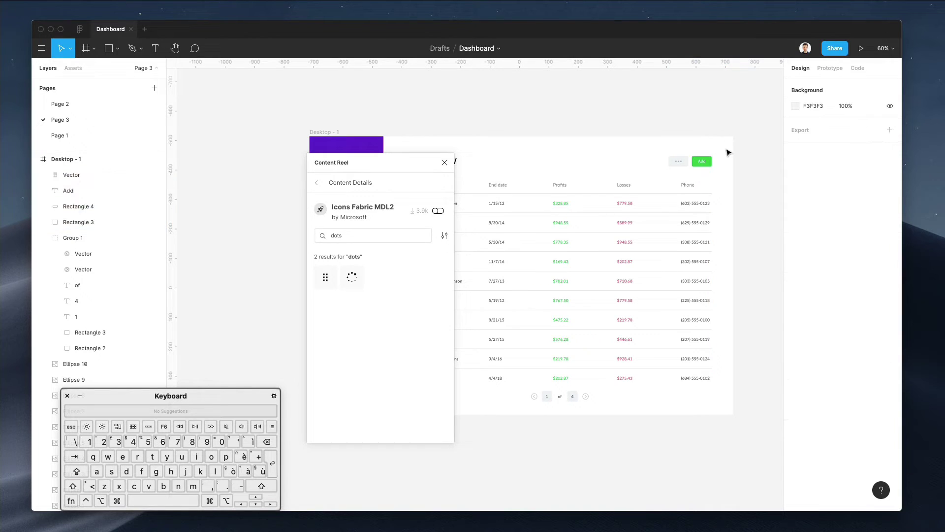
Clear the dots search in the Icons Fabric MDL2 set and place the CareActivity icon on the empty canvas beside the purple sidebar
scroll(714, 145, left, 3)
scroll(713, 145, down, 1)
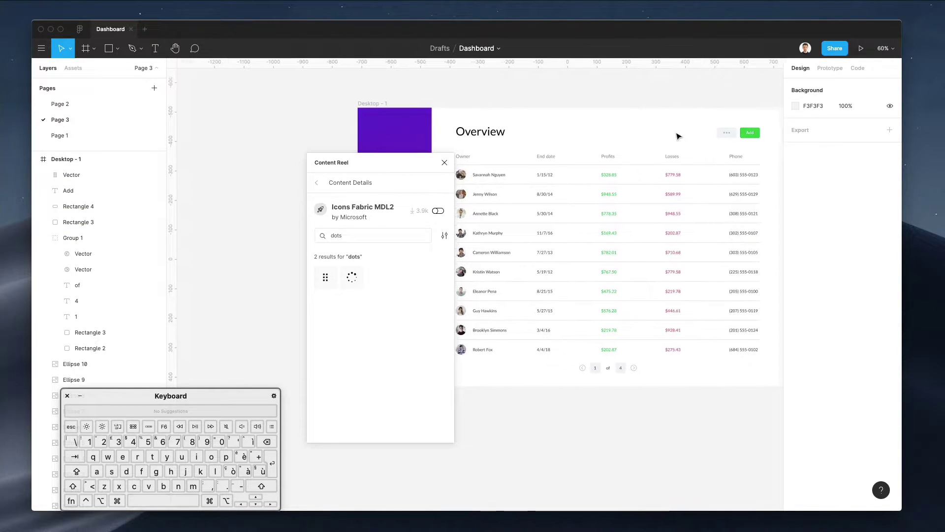
scroll(734, 116, down, 2)
scroll(733, 116, down, 1)
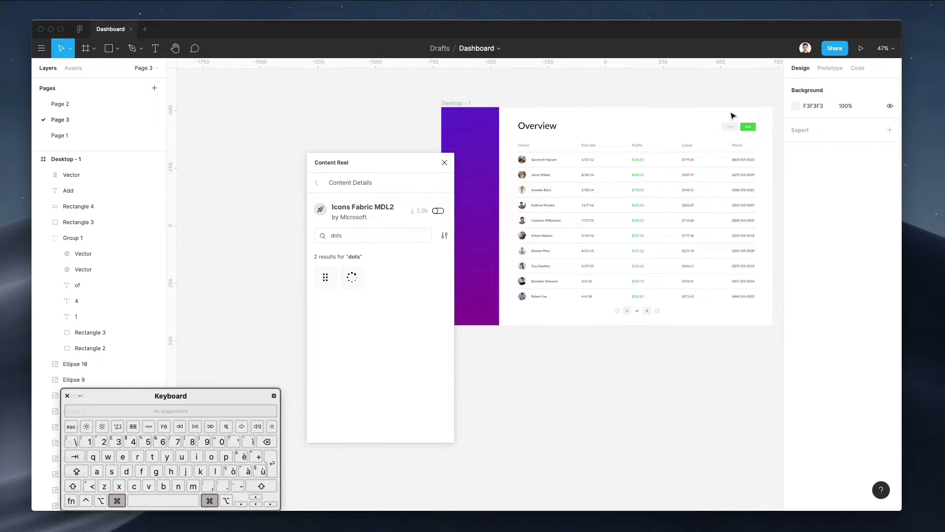
scroll(732, 115, up, 2)
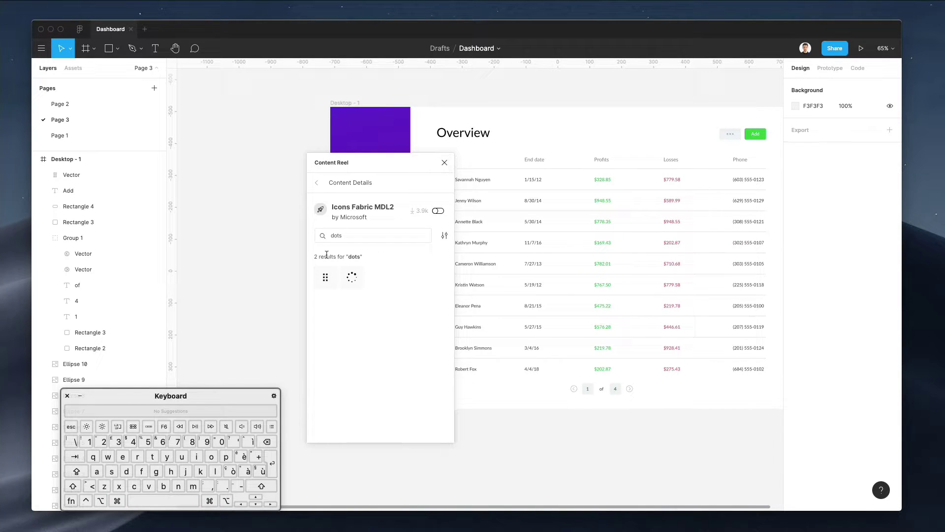
drag(357, 171, 519, 175)
double_click(541, 240)
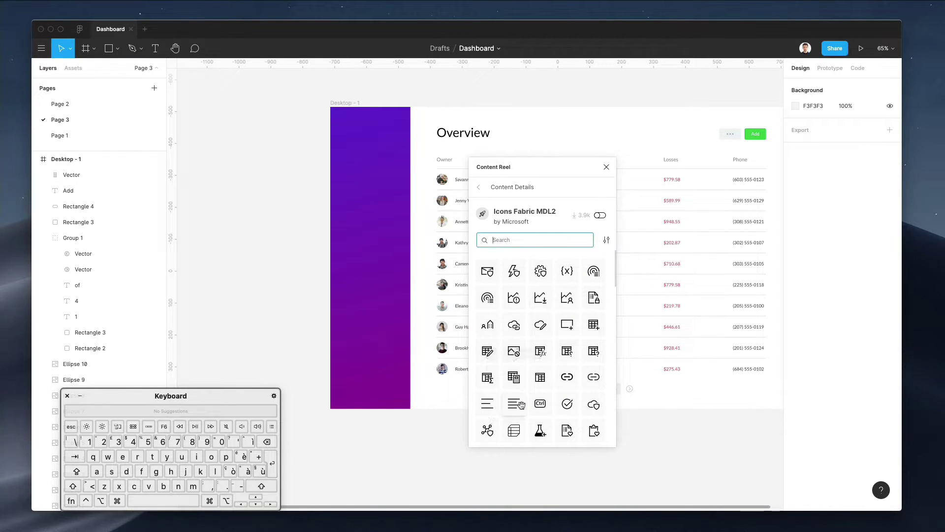
scroll(520, 404, down, 3)
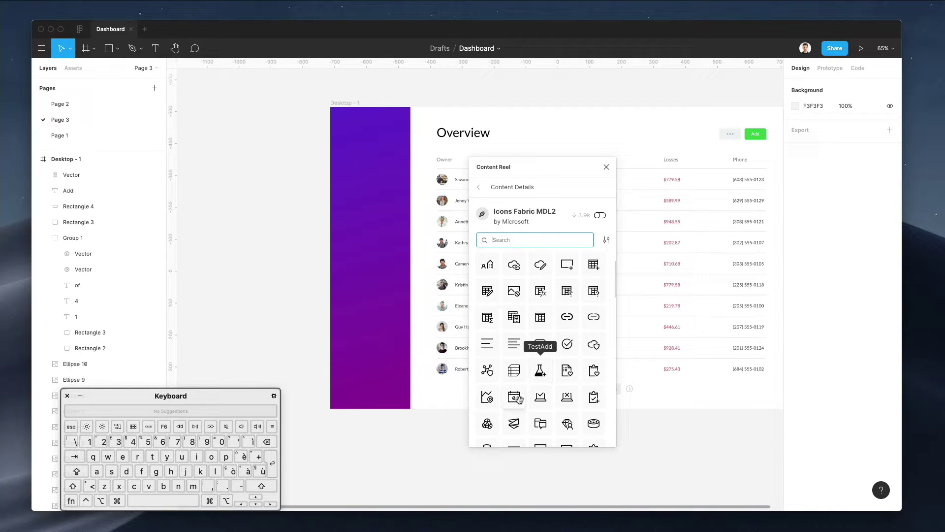
drag(594, 372, 291, 274)
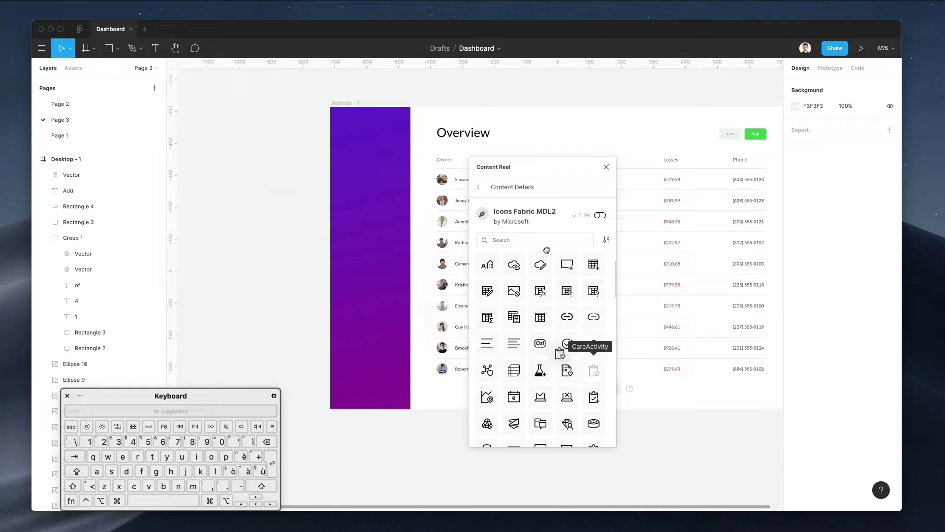
Place the CloudEdit, DiamondUser and TestRemove icons from Icons Fabric MDL2 in a column on the canvas beside the Desktop - 1 frame
drag(541, 267, 238, 229)
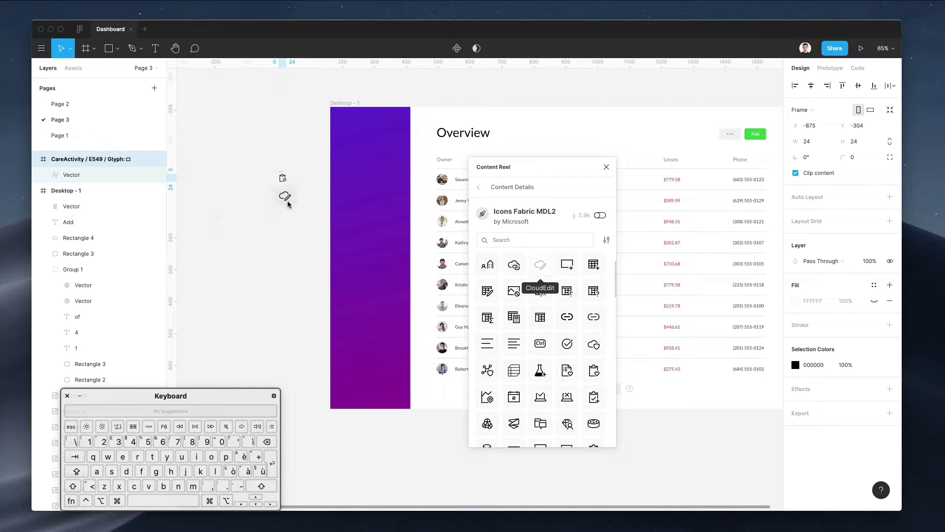
drag(568, 425, 290, 223)
scroll(516, 318, down, 3)
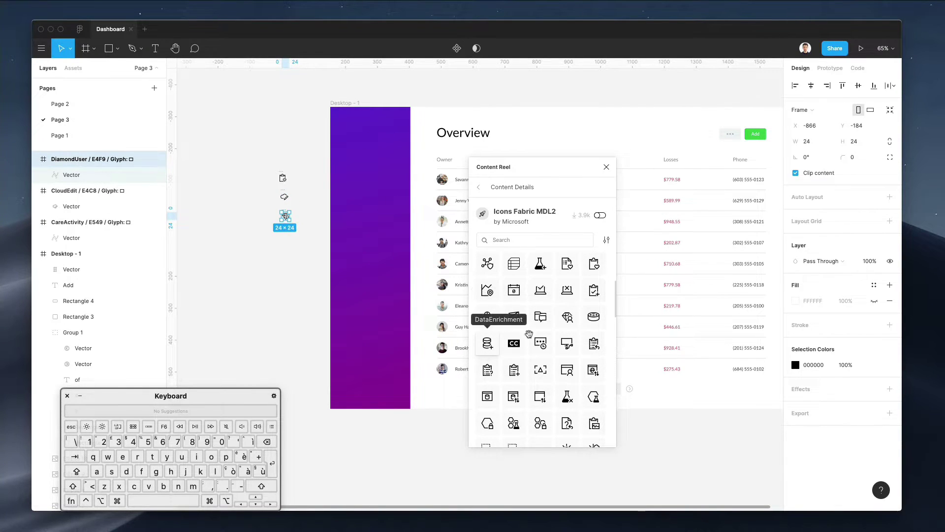
scroll(574, 337, down, 2)
drag(566, 347, 363, 321)
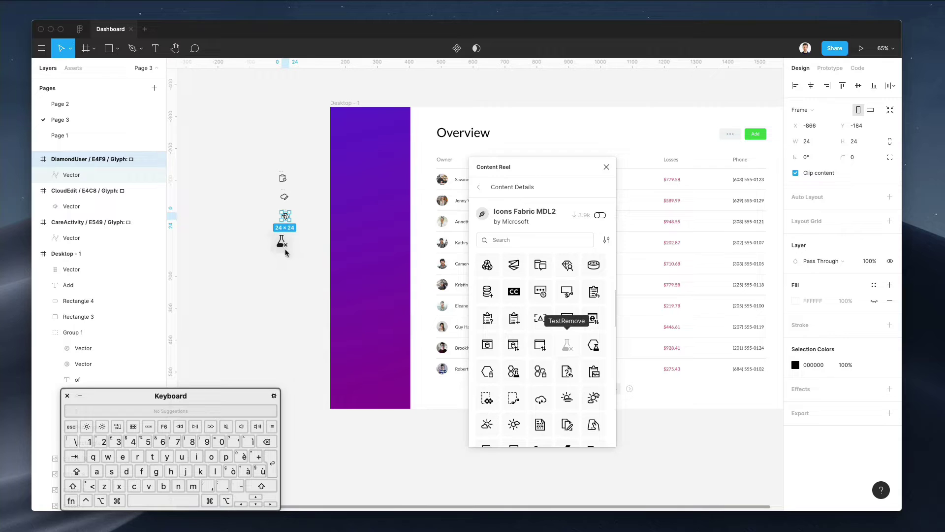
Add the SecurityTest, Globe, Contrast and Color icons from the Icons Fabric MDL2 set below the TestRemove icon on the canvas
scroll(566, 305, down, 6)
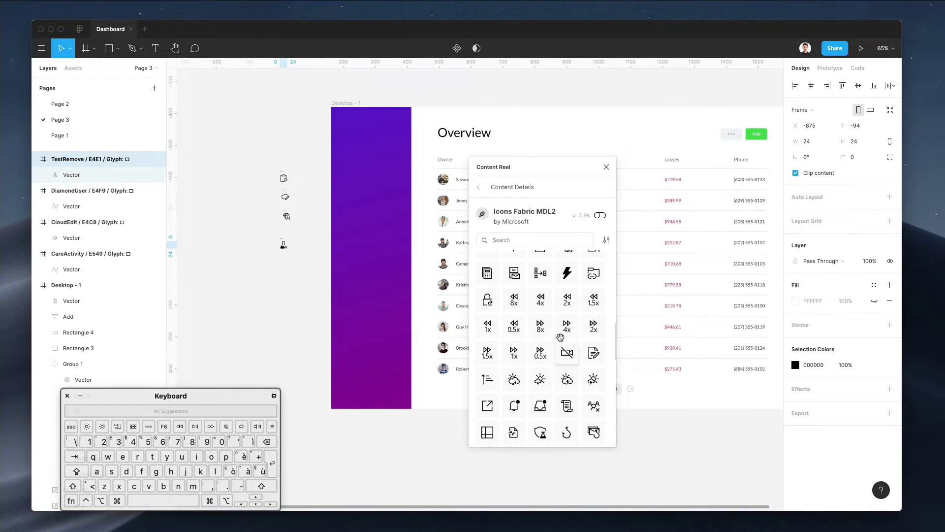
scroll(572, 279, down, 5)
drag(540, 299, 290, 282)
drag(361, 298, 286, 274)
scroll(526, 345, down, 4)
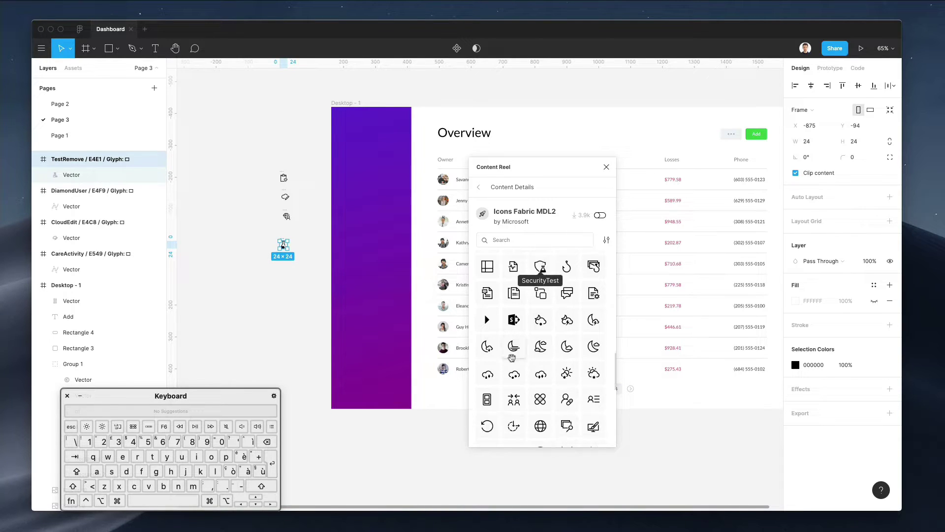
drag(540, 356, 292, 309)
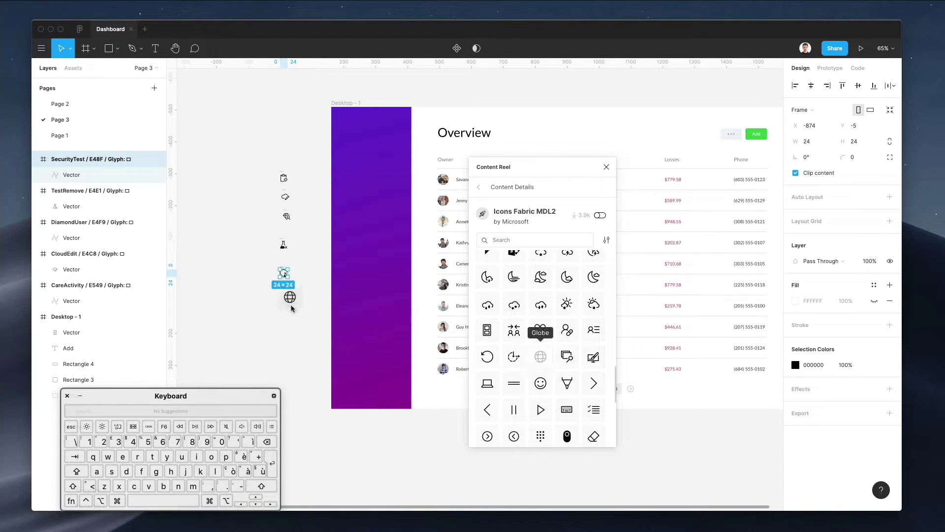
scroll(561, 361, down, 7)
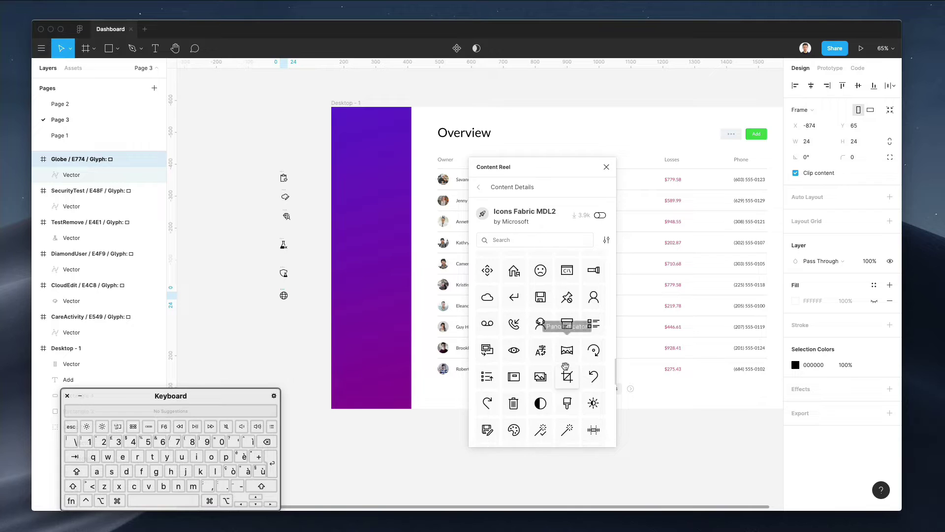
scroll(562, 361, down, 1)
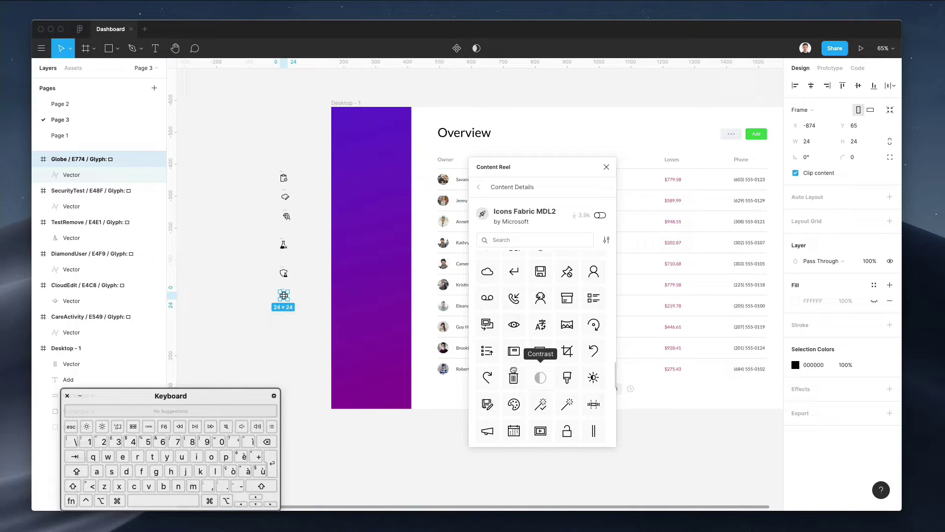
drag(513, 370, 281, 321)
drag(514, 403, 315, 356)
Ungroup the eight icon frames into plain vectors and arrange them in a horizontally centered column with even vertical spacing
drag(242, 170, 330, 368)
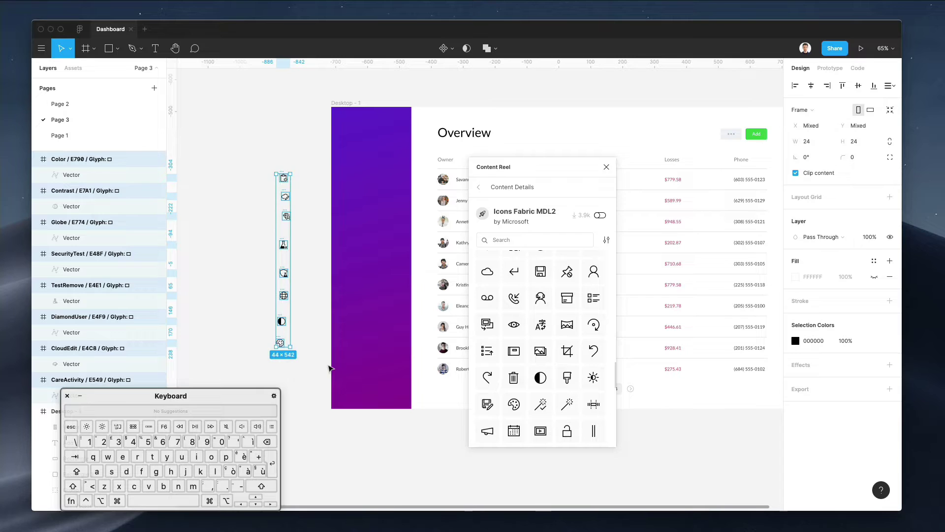
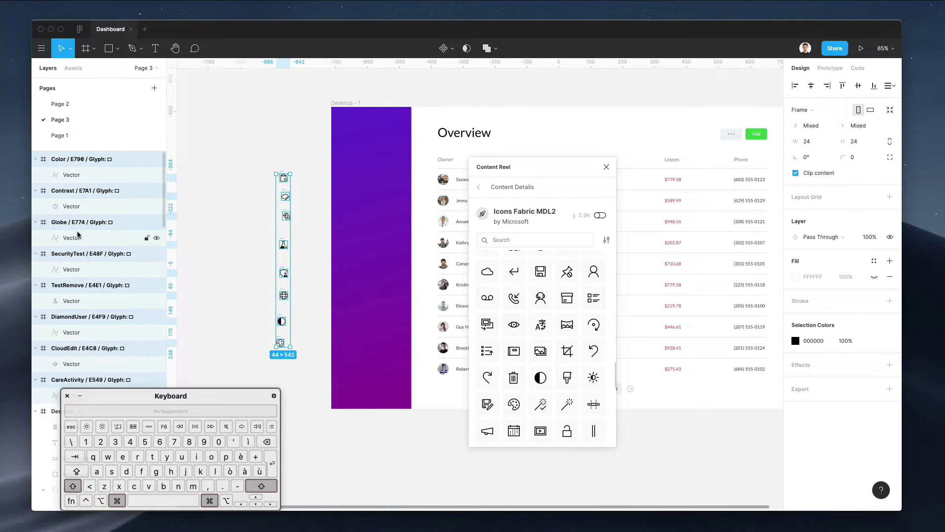
key(shift+super+g)
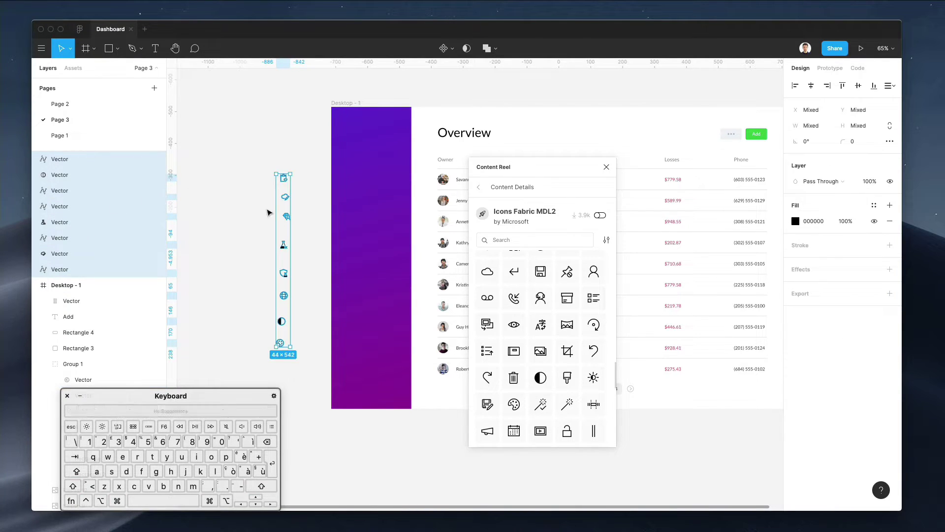
click(811, 86)
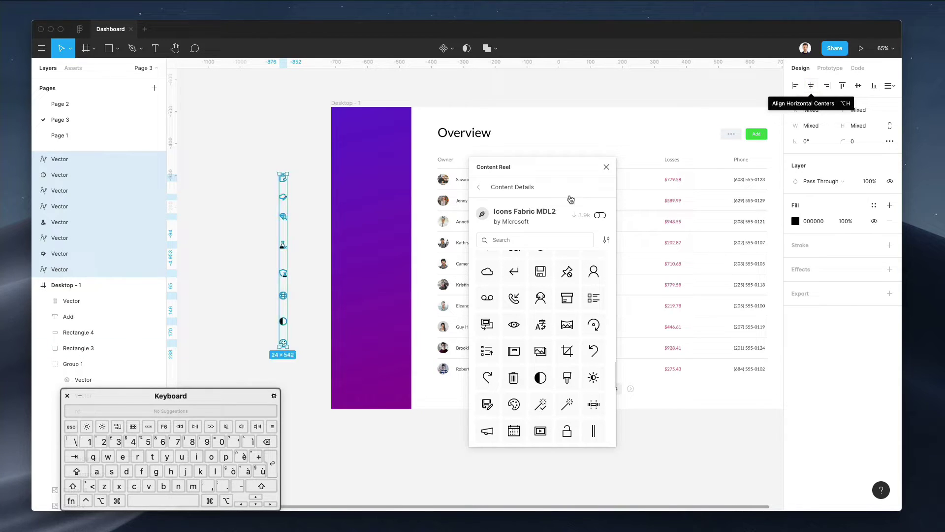
click(888, 86)
click(800, 117)
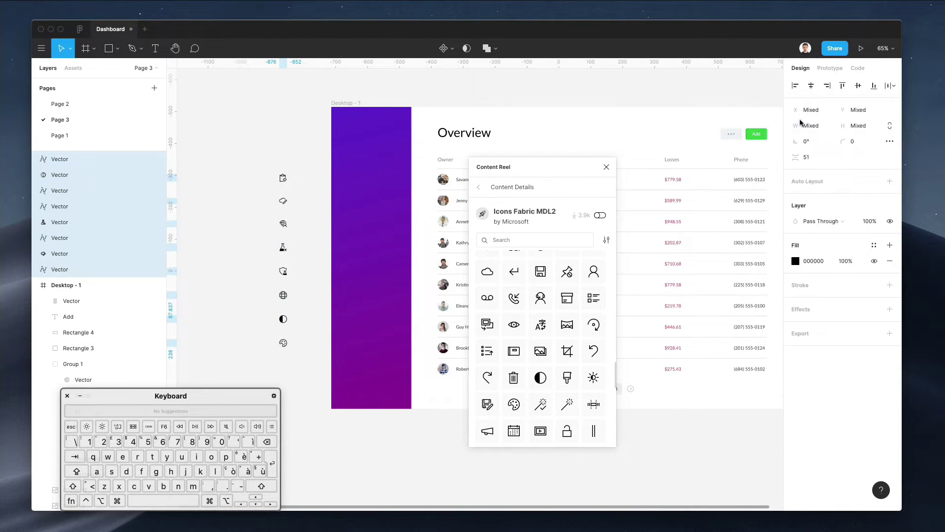
Shorten the icon column by moving the clipboard icon down and the palette icon up, and redistribute the vertical spacing evenly
scroll(276, 274, up, 5)
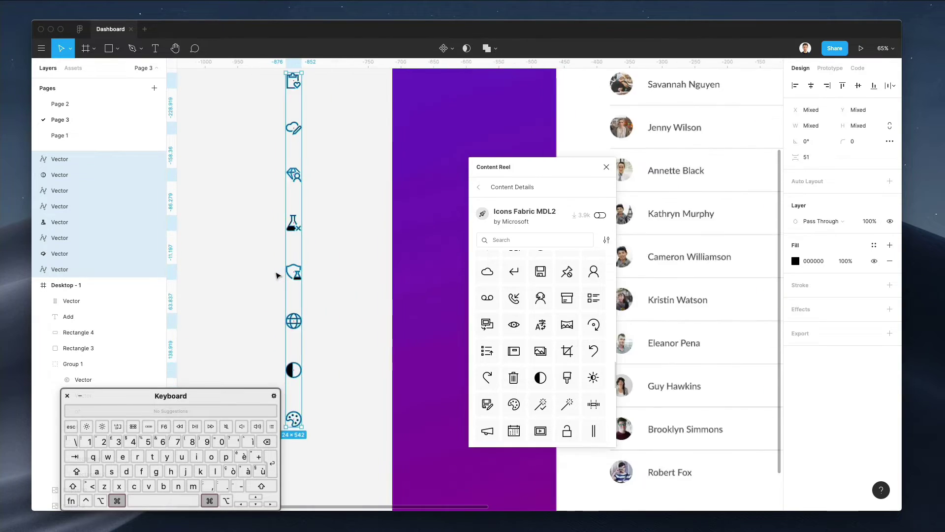
scroll(277, 275, up, 5)
scroll(305, 249, down, 5)
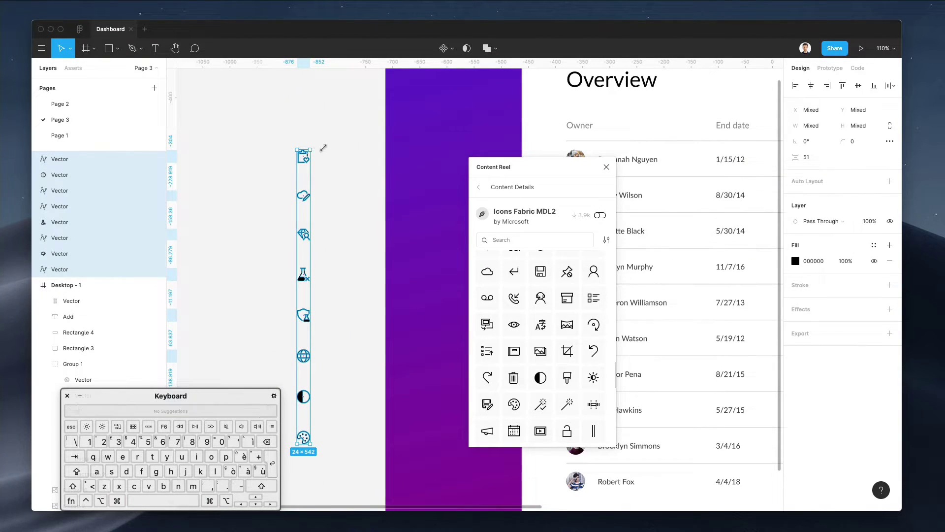
click(316, 147)
shift+click(305, 167)
drag(306, 169, 306, 187)
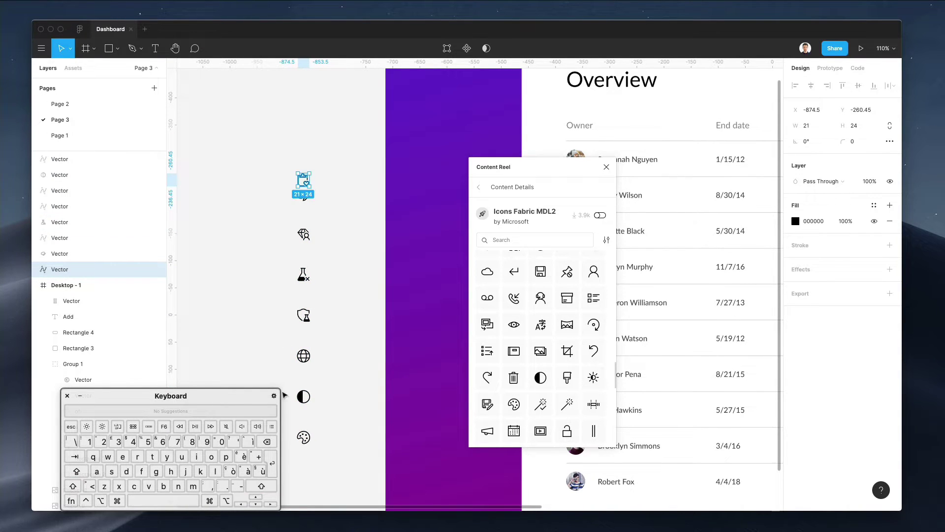
click(305, 438)
drag(306, 442, 266, 147)
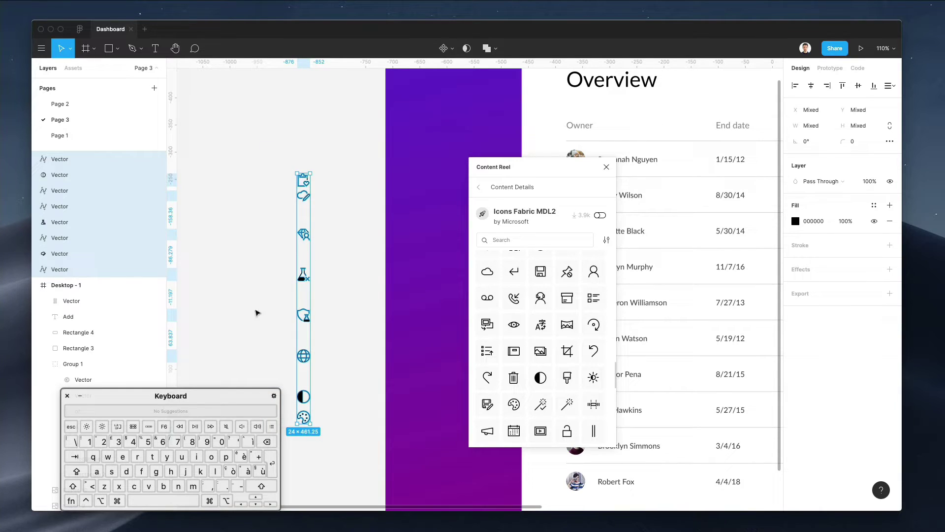
drag(192, 396, 168, 395)
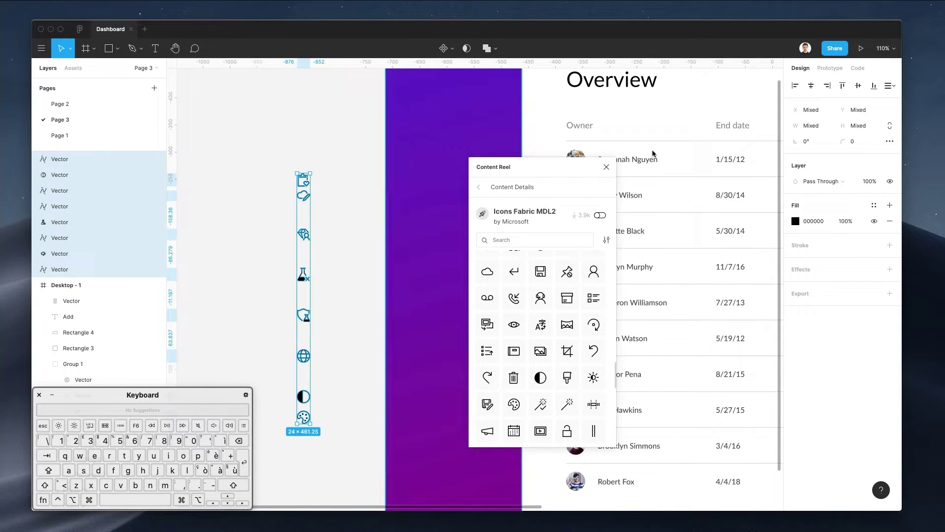
click(893, 89)
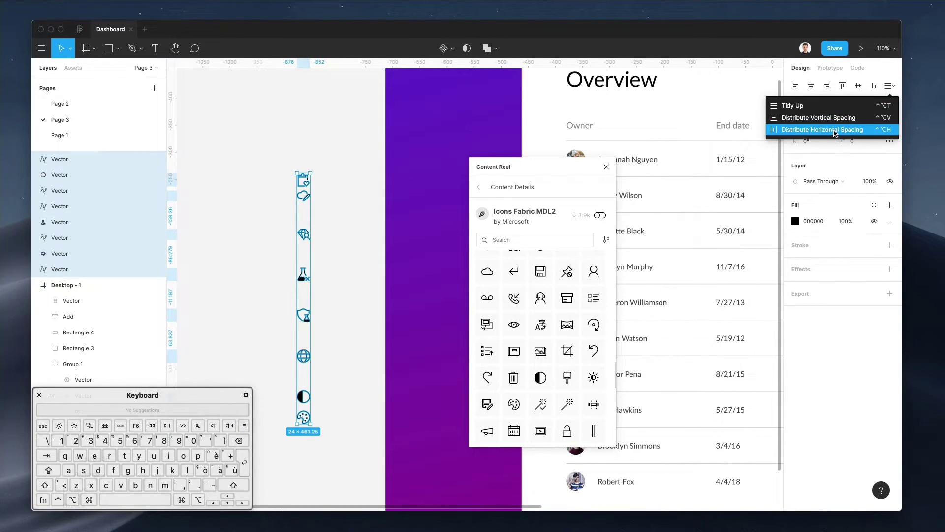
click(837, 112)
Move the icon column onto the purple sidebar and color the icons white (FFFFFF) sampled from the dashboard background
drag(308, 215, 414, 216)
scroll(494, 121, right, 3)
key(i)
click(546, 112)
click(405, 211)
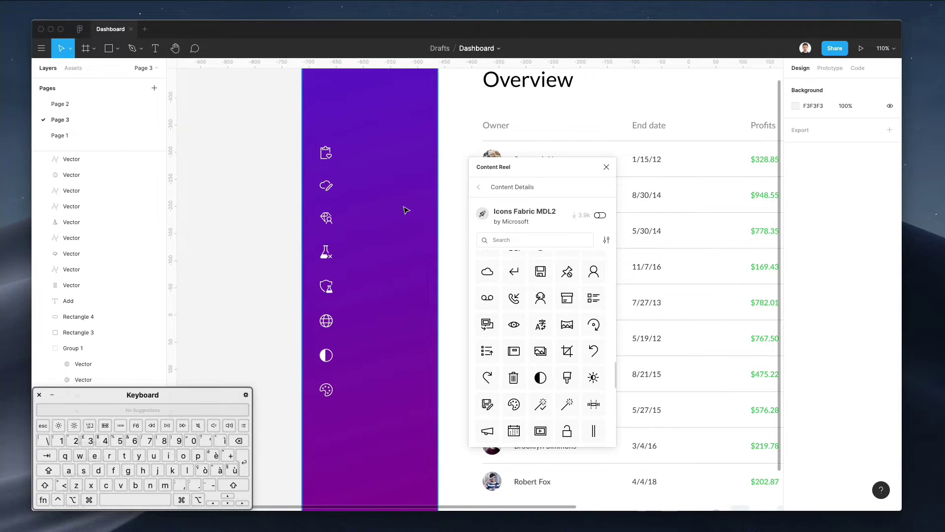
Set the opacity of the eight sidebar icons to 50% and close the Content Reel plugin
drag(269, 142, 373, 456)
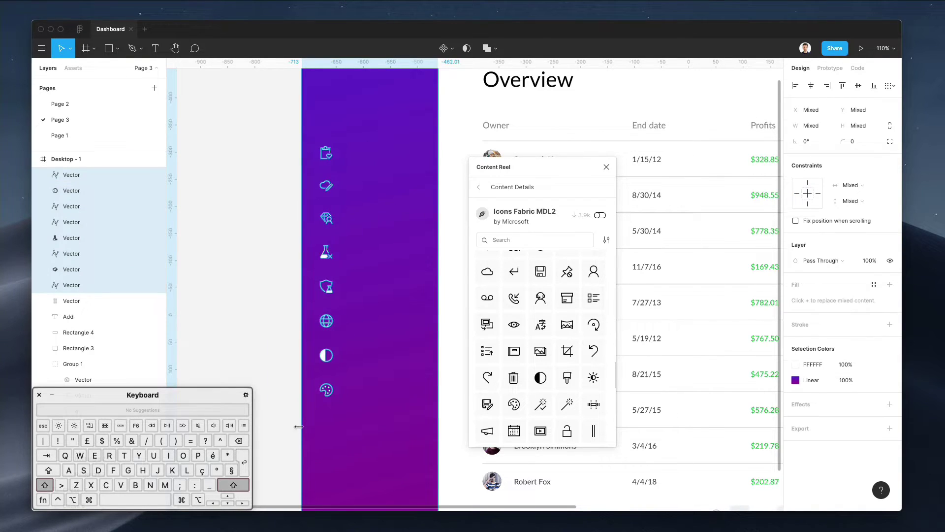
key(5)
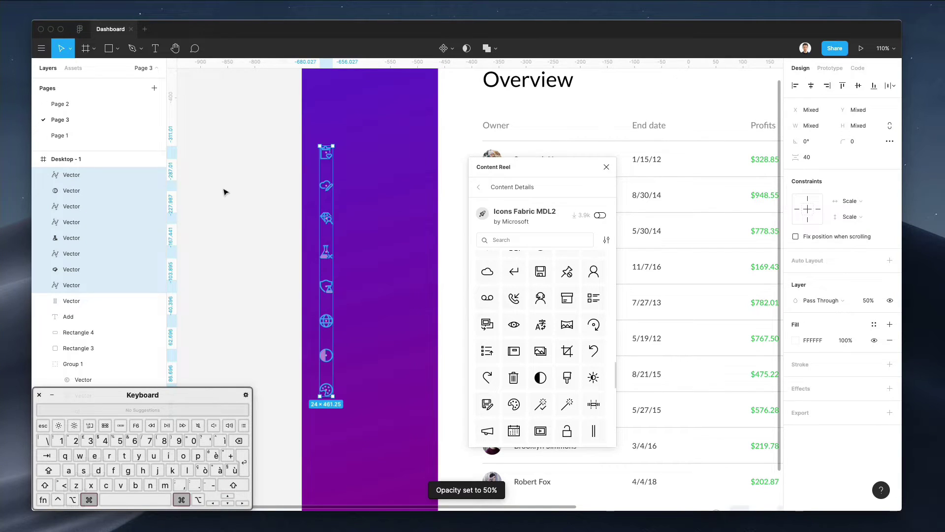
scroll(224, 192, up, 3)
click(606, 167)
Move the sidebar icon column up by 40 px
scroll(591, 263, down, 5)
key(shift+Up)
key(shift+Up)
key(shift+Up)
key(shift+Up)
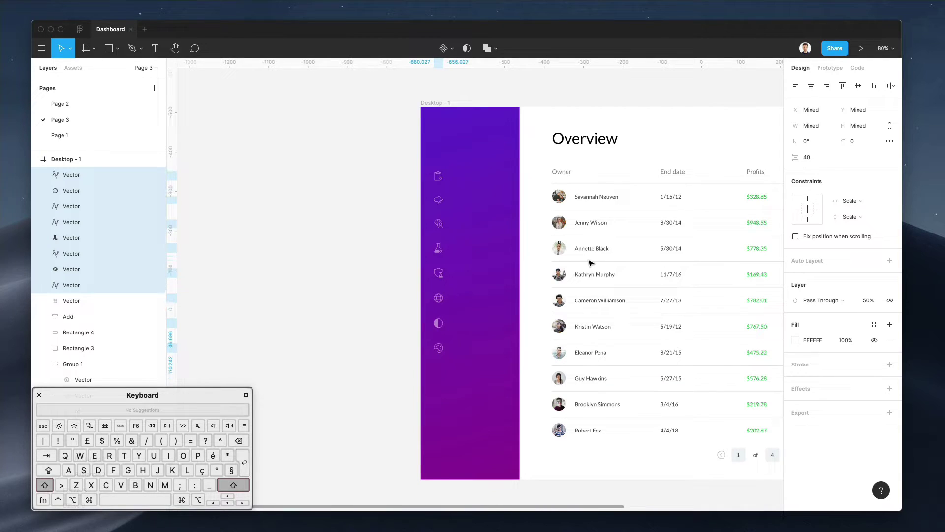
Try 87% opacity on the sidebar icons and set it back to 50%
key(8)
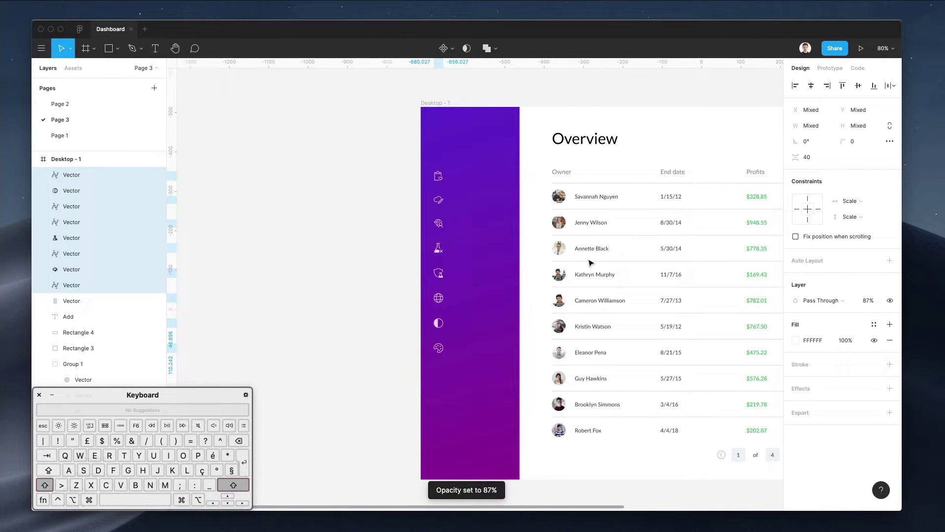
key(5)
scroll(563, 261, right, 3)
click(270, 219)
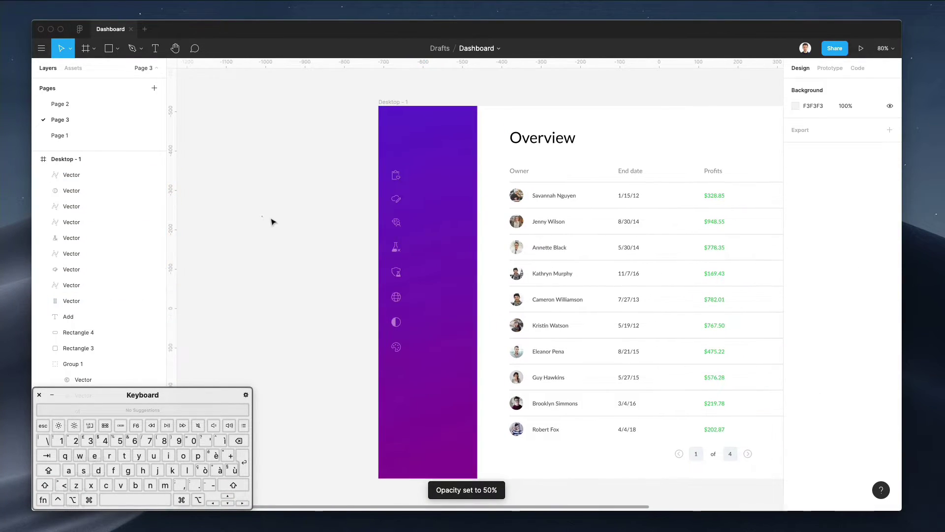
Copy the Owner table header into the sidebar and align it vertically with the clipboard icon
scroll(501, 197, right, 2)
click(492, 172)
drag(492, 172, 394, 180)
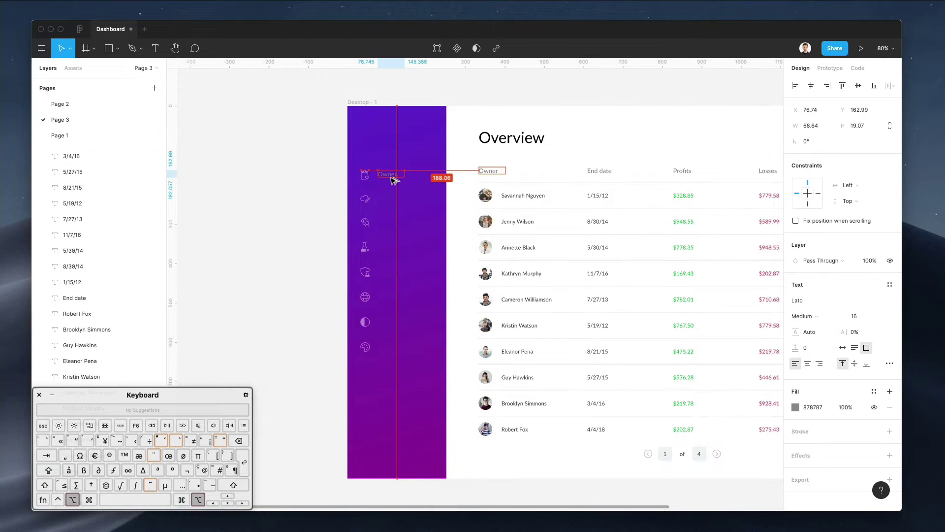
scroll(392, 181, down, 3)
scroll(392, 180, up, 5)
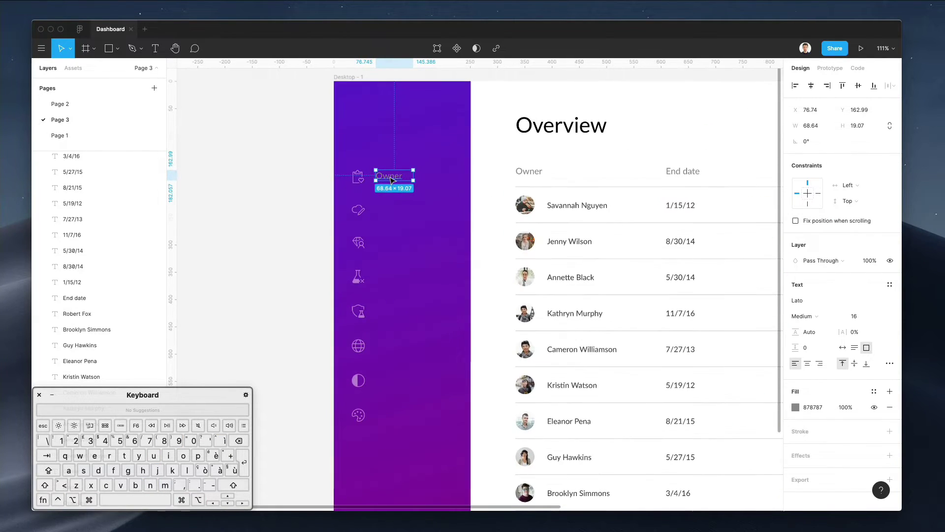
key(Down)
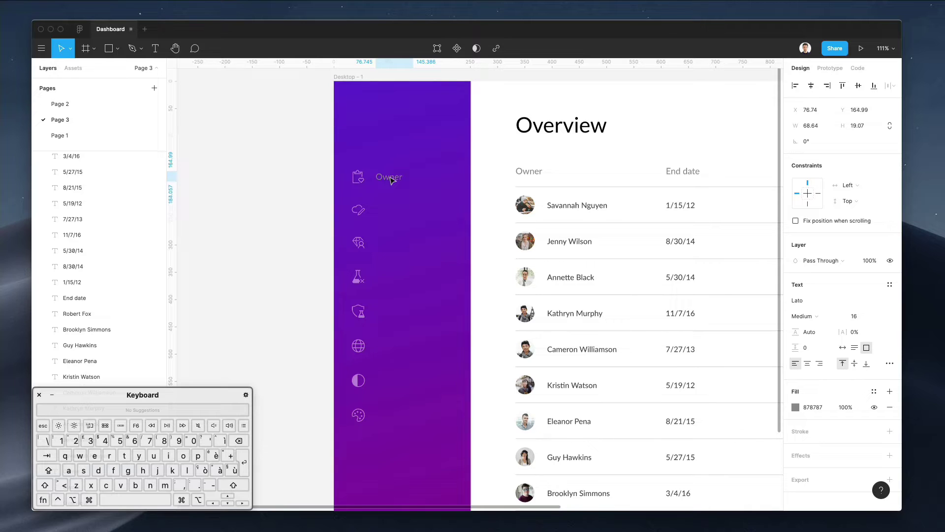
Duplicate the sidebar's Owner label down the column so that each of the eight icons has a label
drag(391, 181, 389, 214)
key(super+d)
key(super+d)
key(super+d)
key(super+d)
key(super+d)
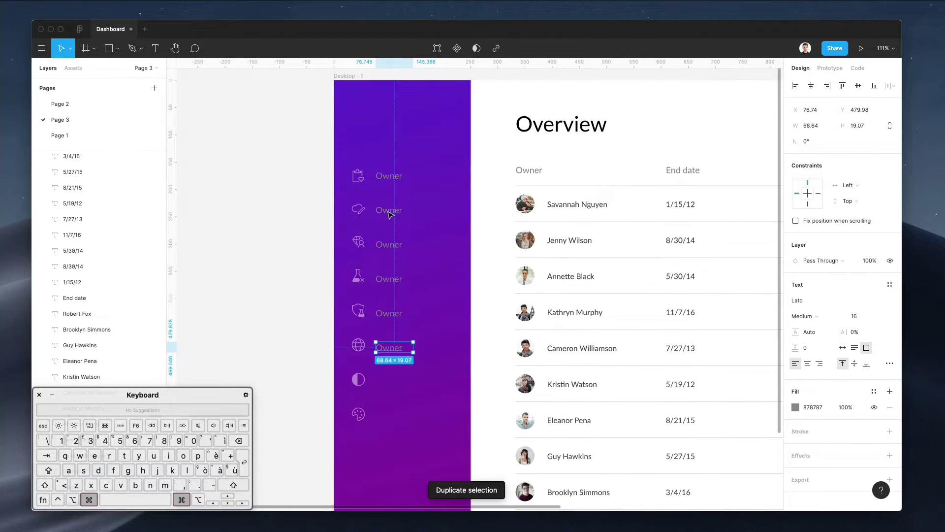
key(super+d)
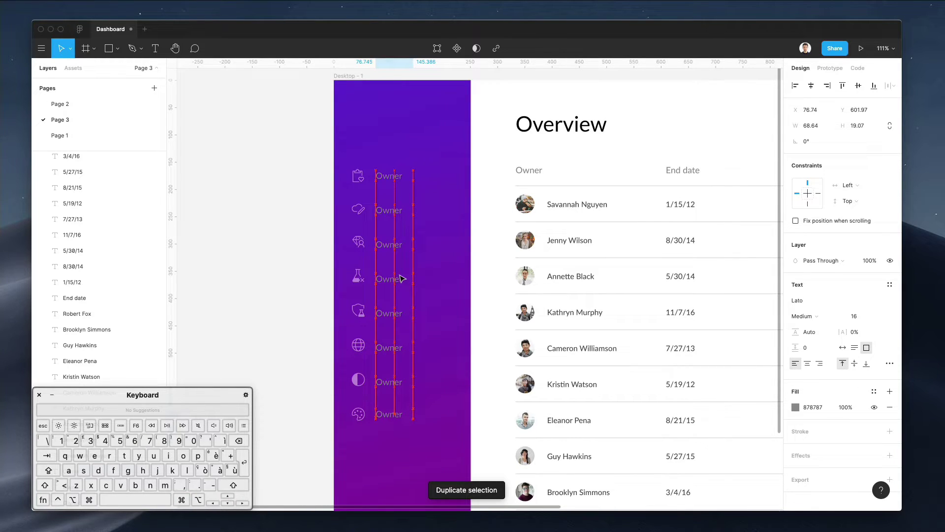
Set the fill of all Owner text layers to FFFFFF and their font weight to Bold
scroll(123, 315, down, 5)
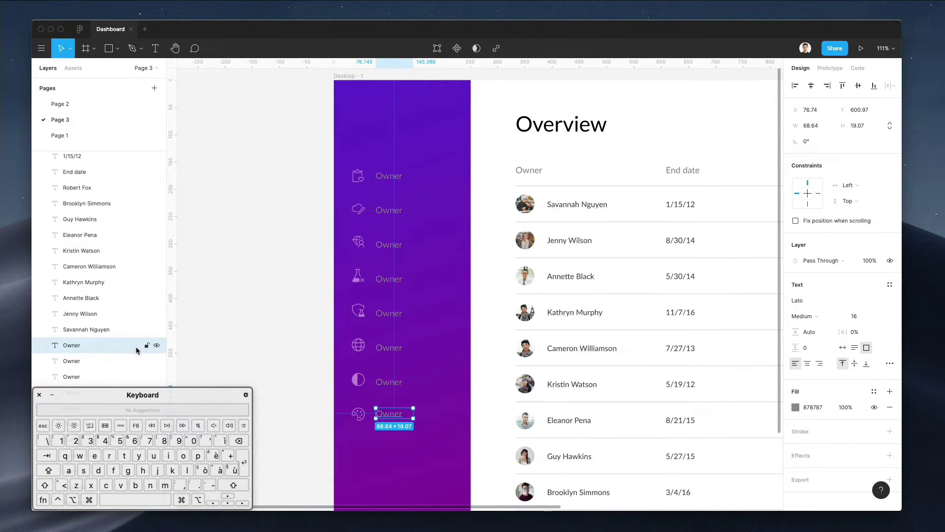
drag(170, 395, 300, 393)
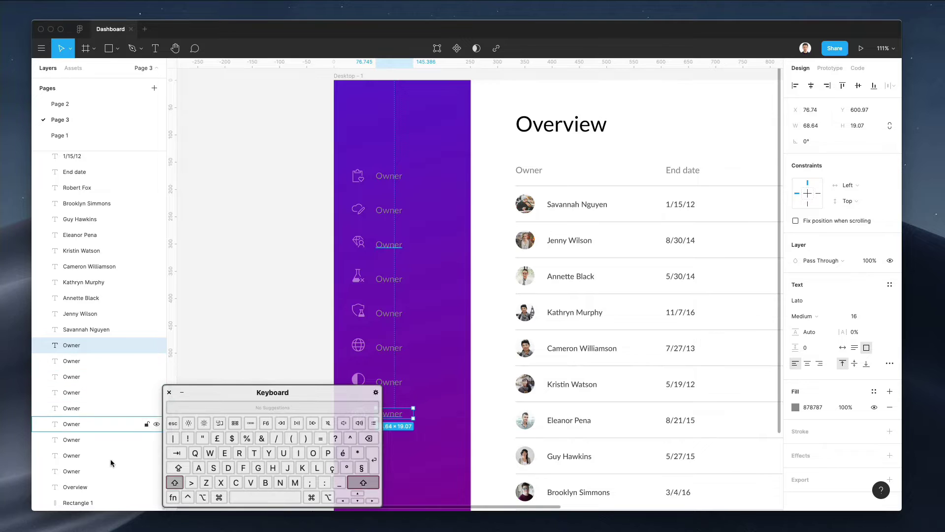
shift+click(90, 472)
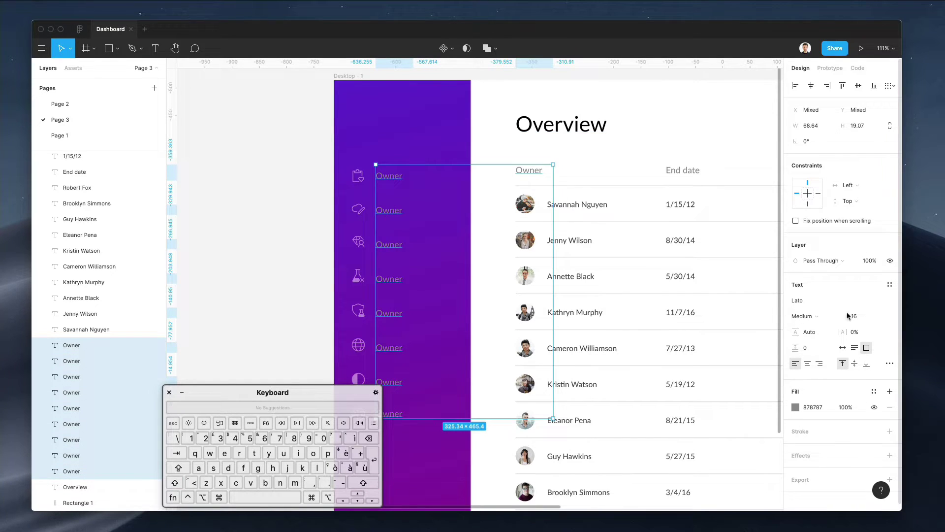
click(796, 406)
text(ffffff)
key(Return)
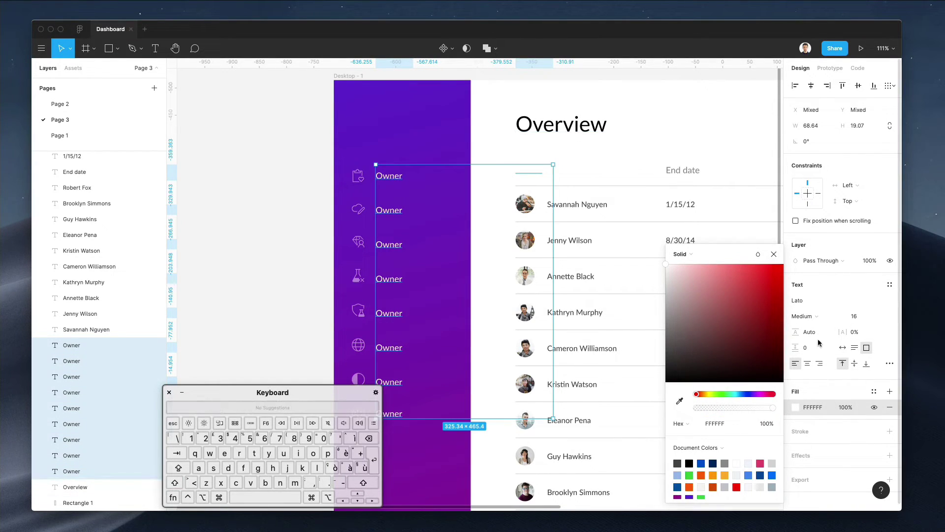
click(804, 316)
click(818, 327)
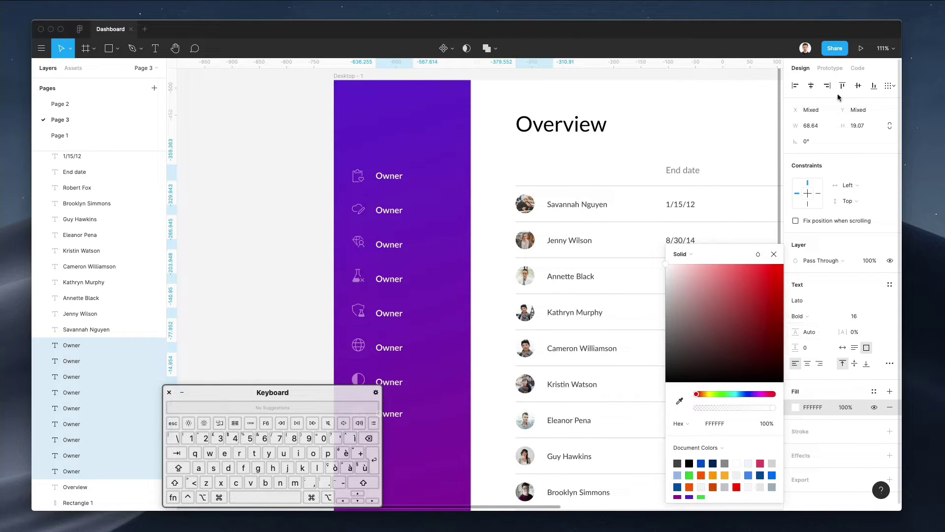
Try distributing the vertical spacing of all the Owner texts, then moving the table's Owner header into the sidebar beside the clipboard icon
click(889, 86)
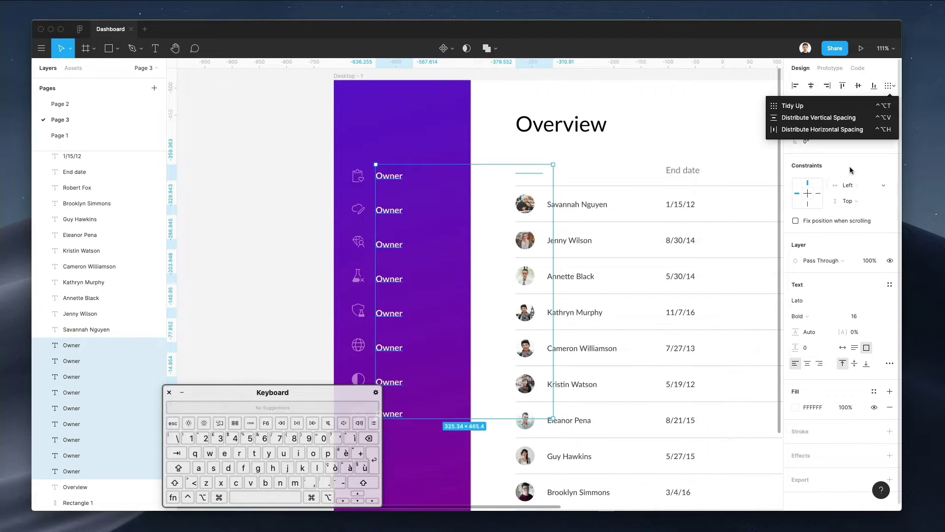
click(814, 117)
scroll(295, 243, down, 2)
scroll(312, 217, left, 2)
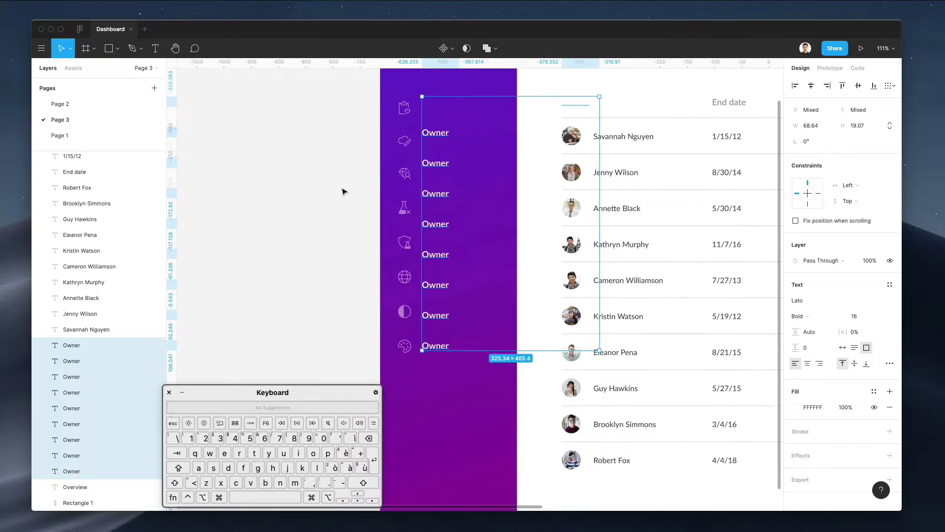
scroll(340, 193, up, 2)
click(339, 194)
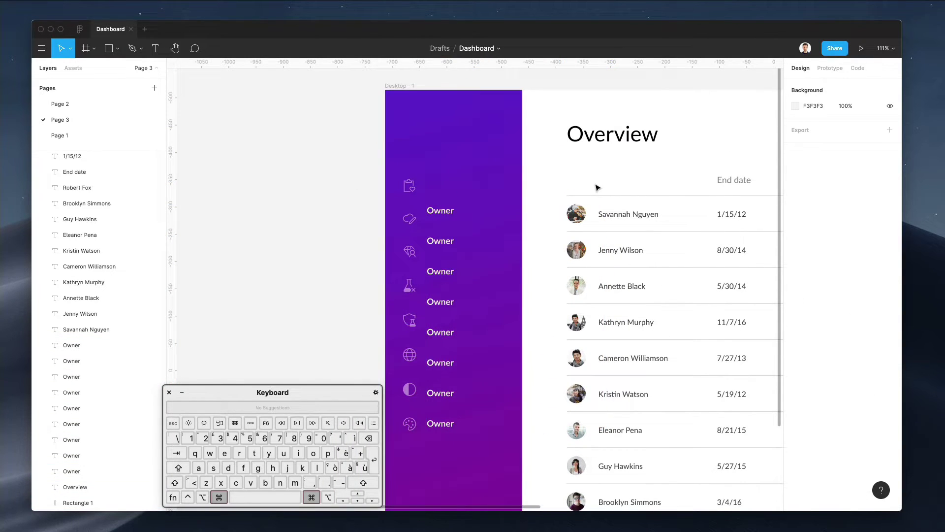
click(582, 181)
drag(581, 181, 449, 189)
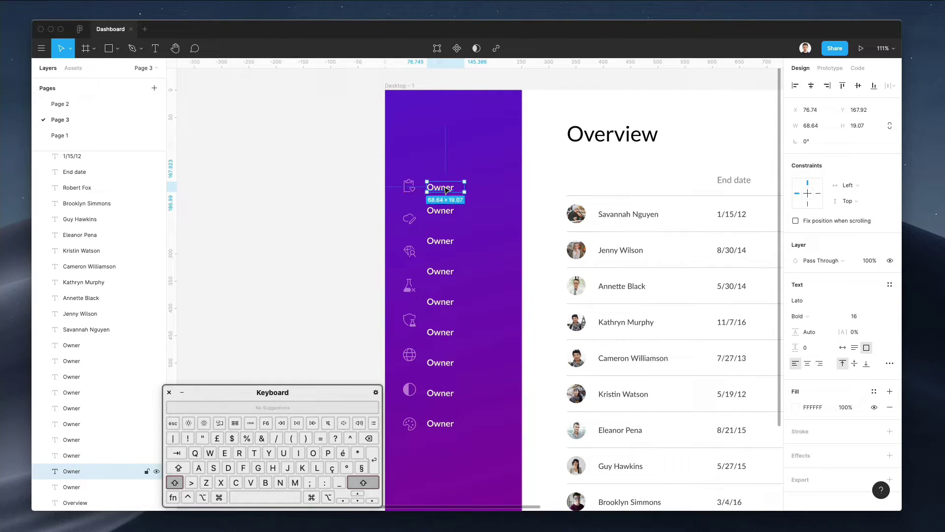
Undo the move of the Owner header and the vertical distribution of the Owner texts
key(super+z)
key(super+z)
key(super+z)
key(super+z)
key(super+z)
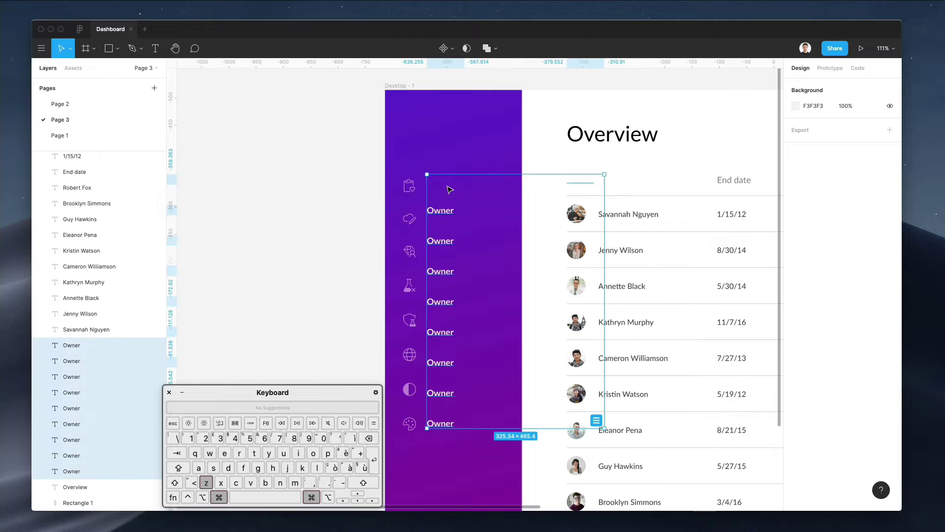
Exclude the table's Owner header from the selection and distribute the vertical spacing of the eight sidebar Owner labels
drag(570, 157, 624, 184)
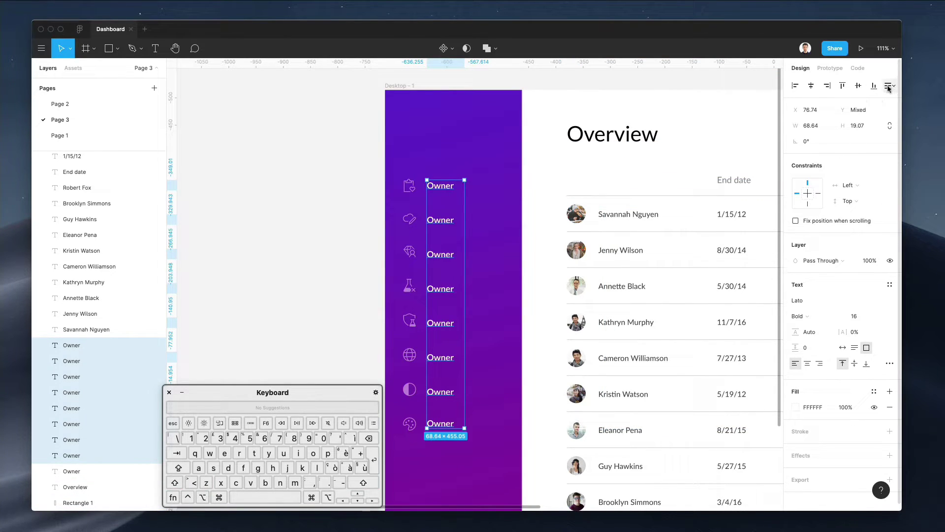
click(889, 87)
click(827, 117)
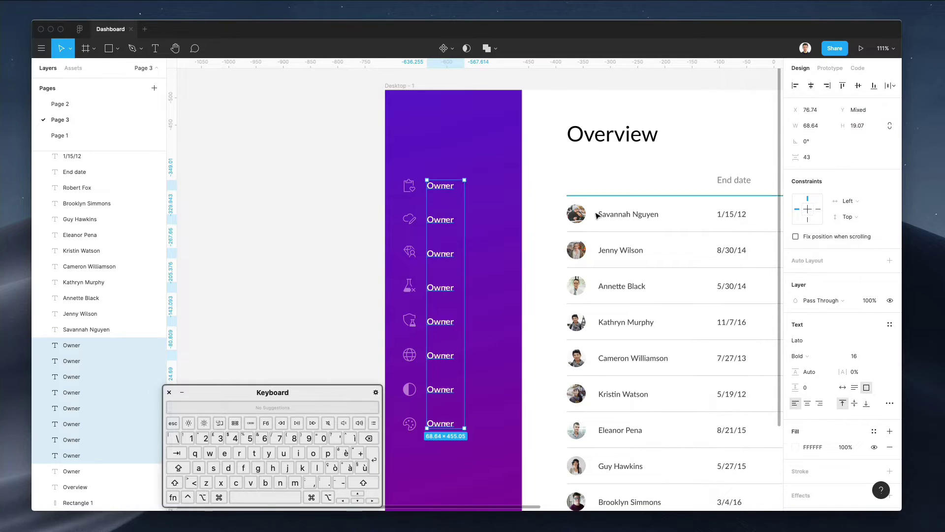
click(564, 187)
Copy the End date header's text properties and apply them to the table's white Owner header
scroll(566, 182, right, 5)
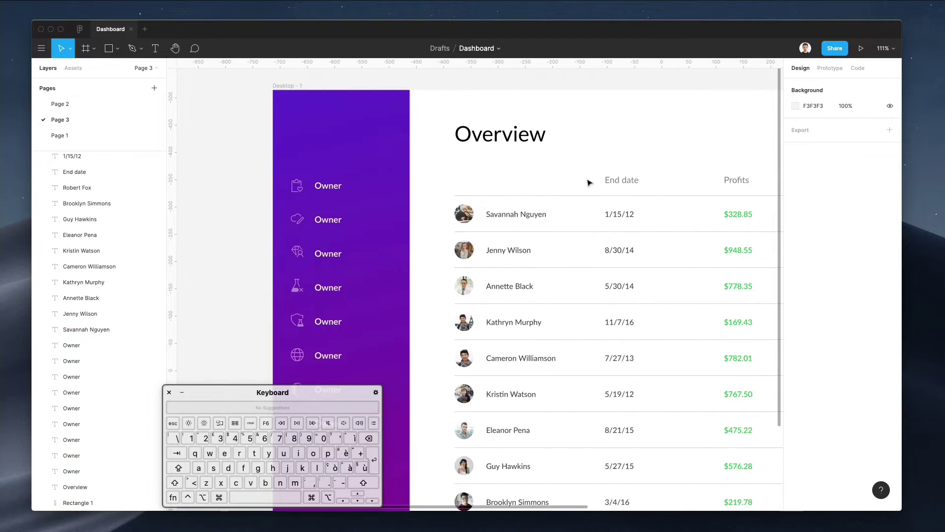
super+click(621, 181)
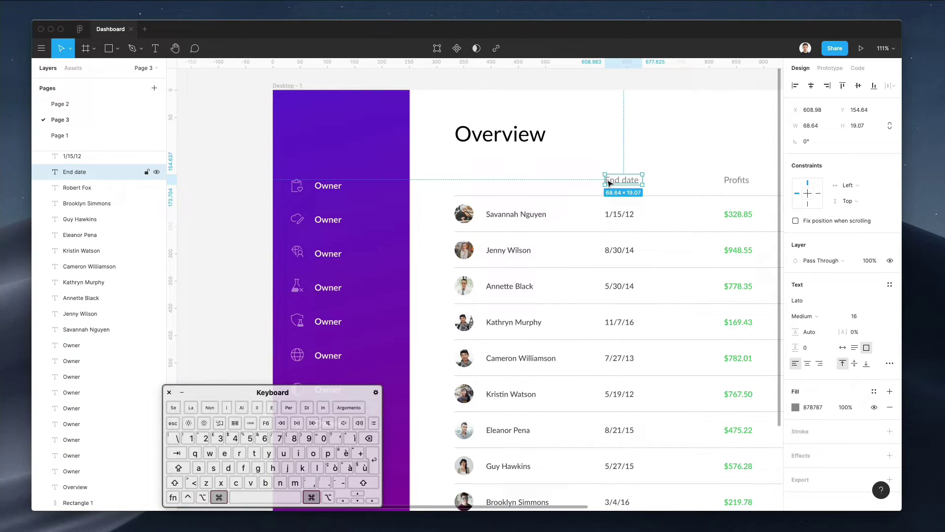
super+click(468, 183)
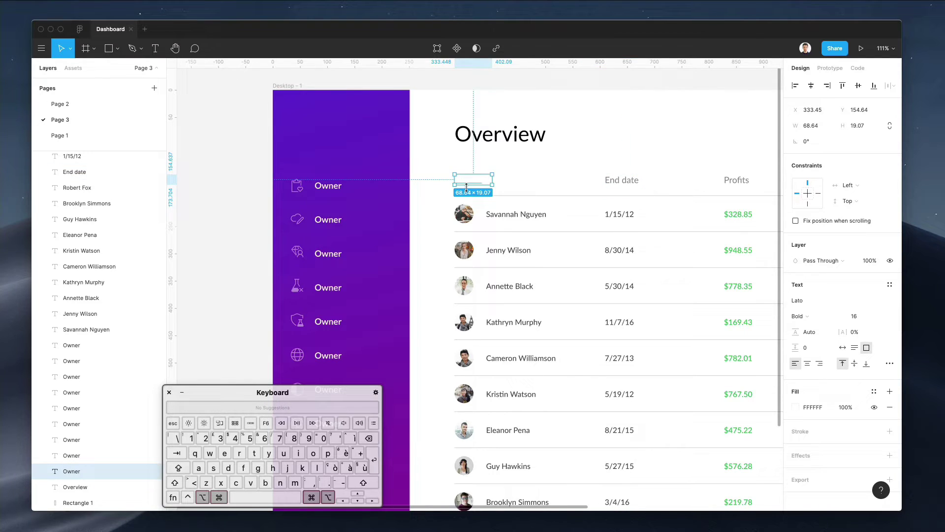
click(535, 179)
Change the first sidebar label, beside the clipboard icon, to Overview
scroll(536, 178, up, 1)
scroll(535, 178, down, 2)
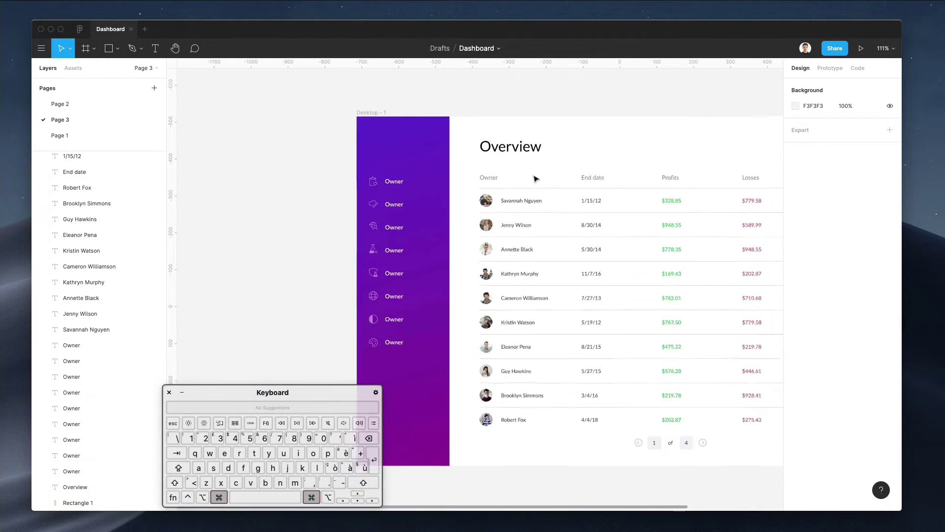
click(395, 183)
key(shift)
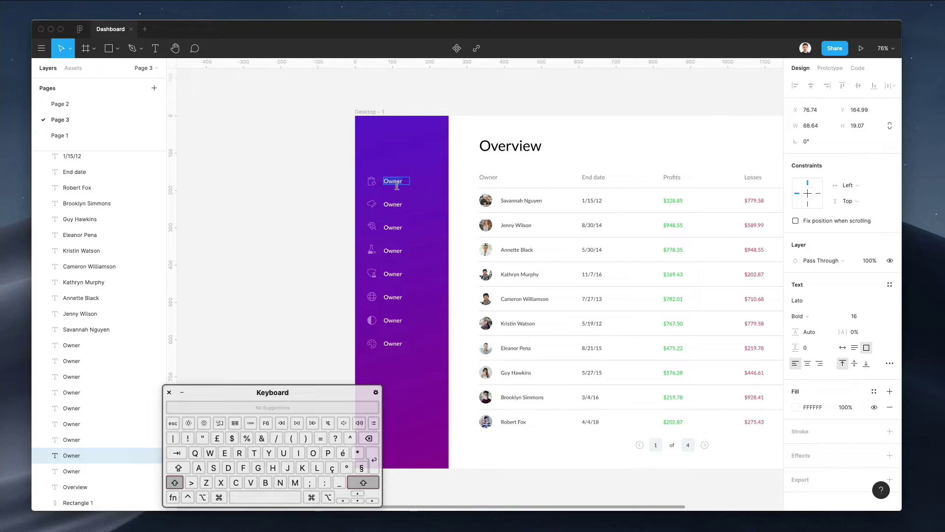
text(Checklist)
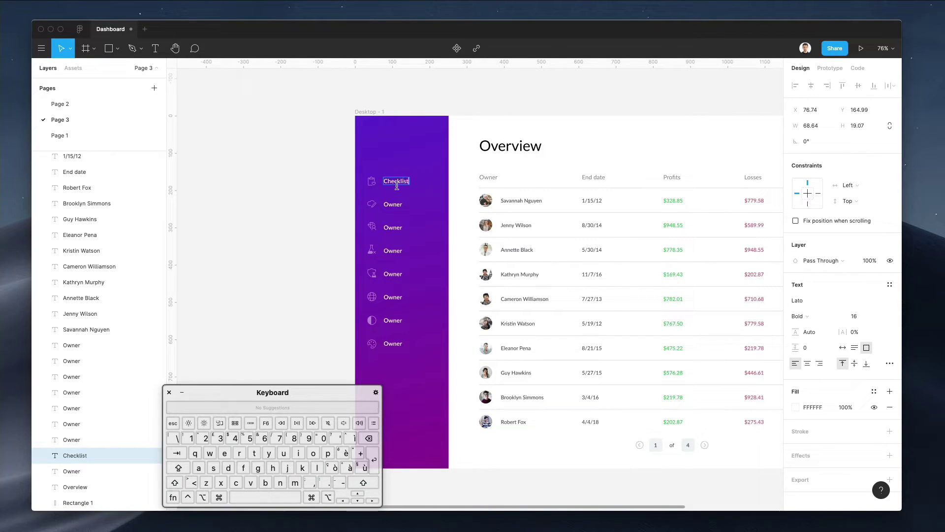
text(Overview)
key(Escape)
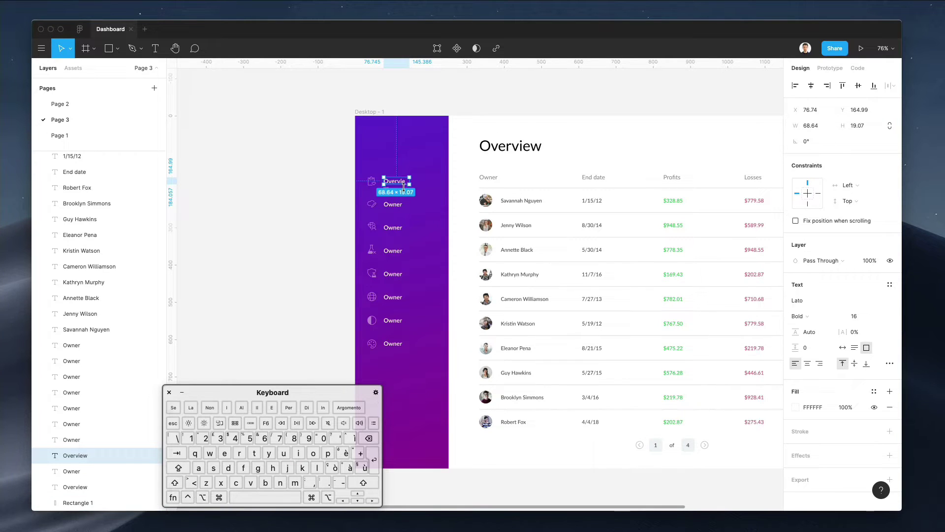
Set the text boxes of all eight sidebar labels to auto width so that Overview fits on one line
drag(391, 102, 448, 376)
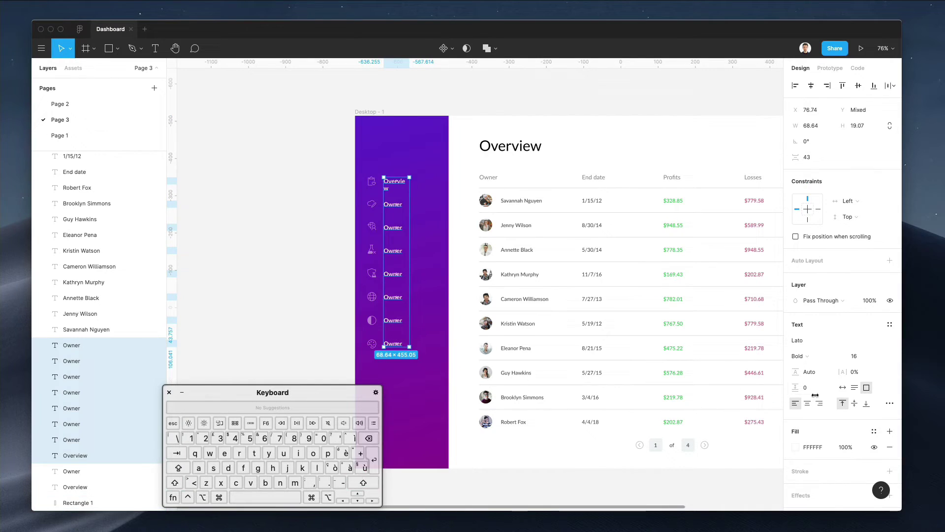
click(842, 388)
click(402, 104)
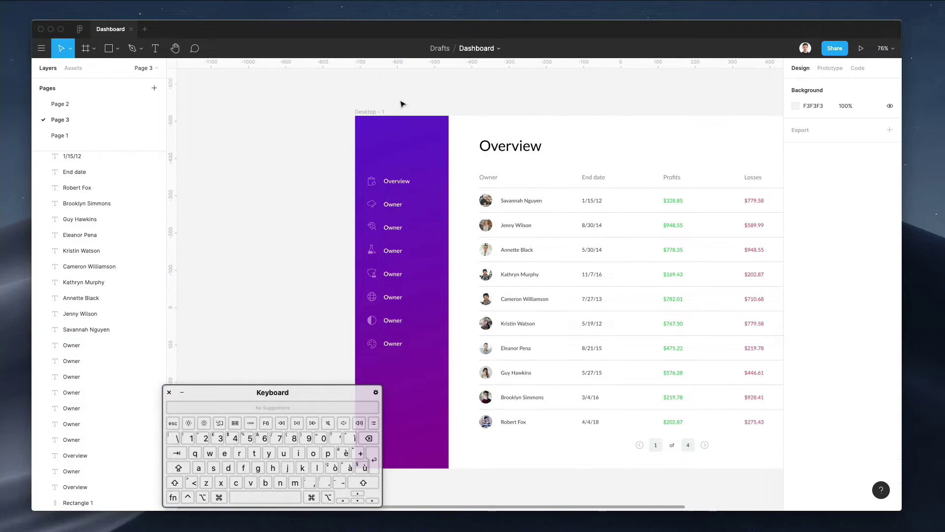
Change the fifth sidebar label, beside the shield icon, to Checklist
double_click(392, 274)
text(Checklist)
key(Escape)
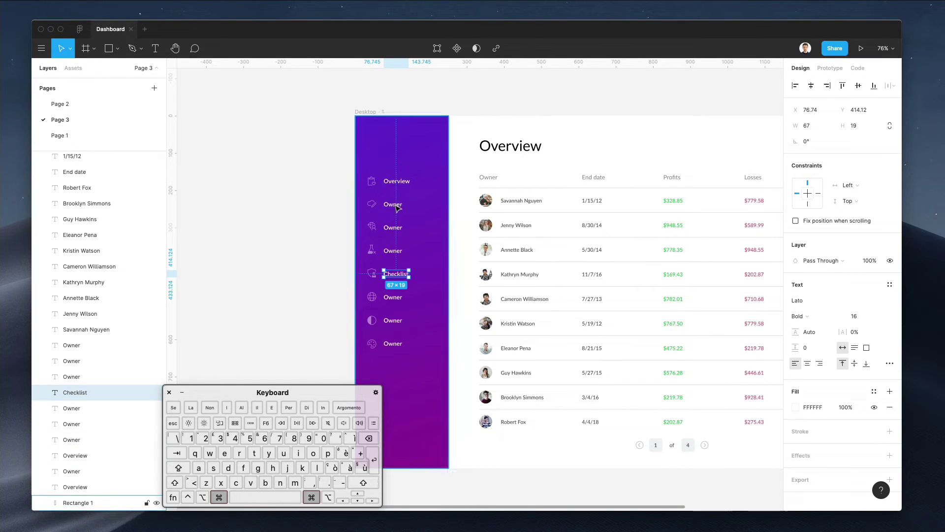
Change the second sidebar label, beside the cloud icon, to Cloud and the third label to Sketch
click(395, 205)
key(Return)
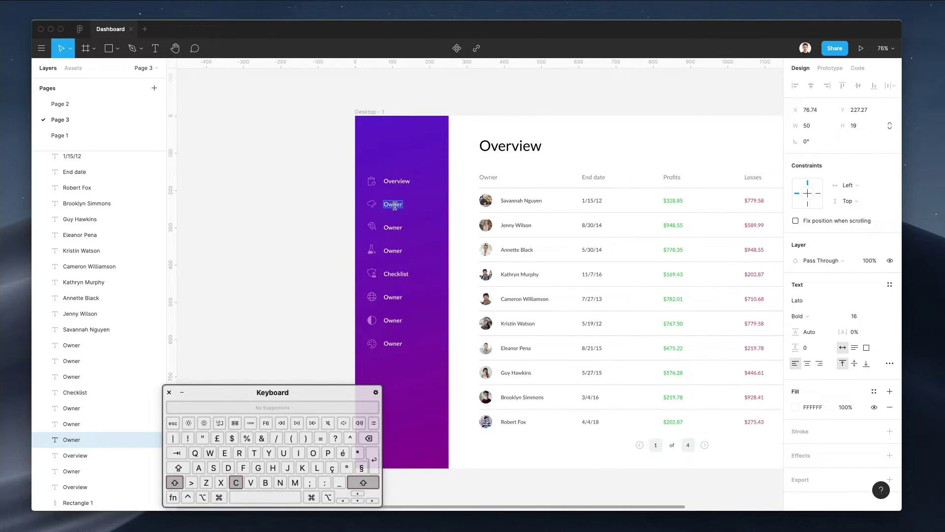
text(Clouds)
key(BackSpace)
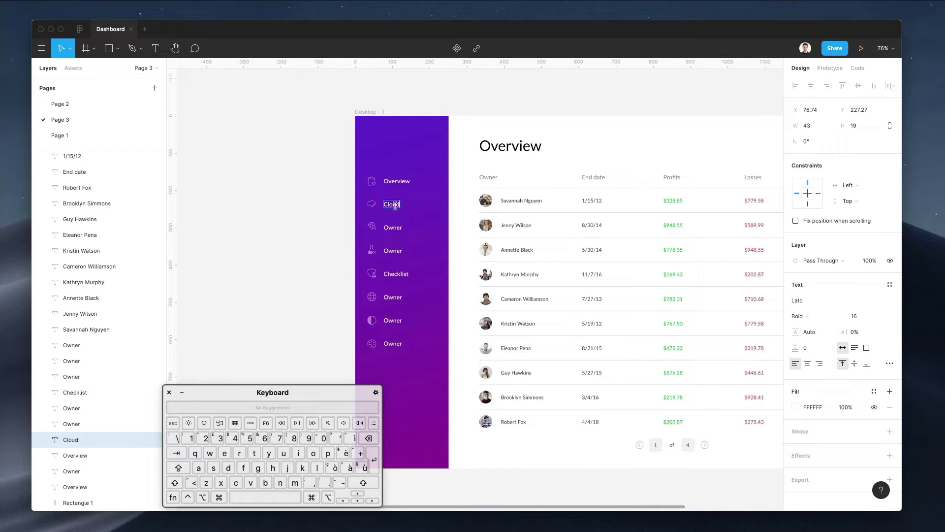
double_click(392, 229)
text(Sketch)
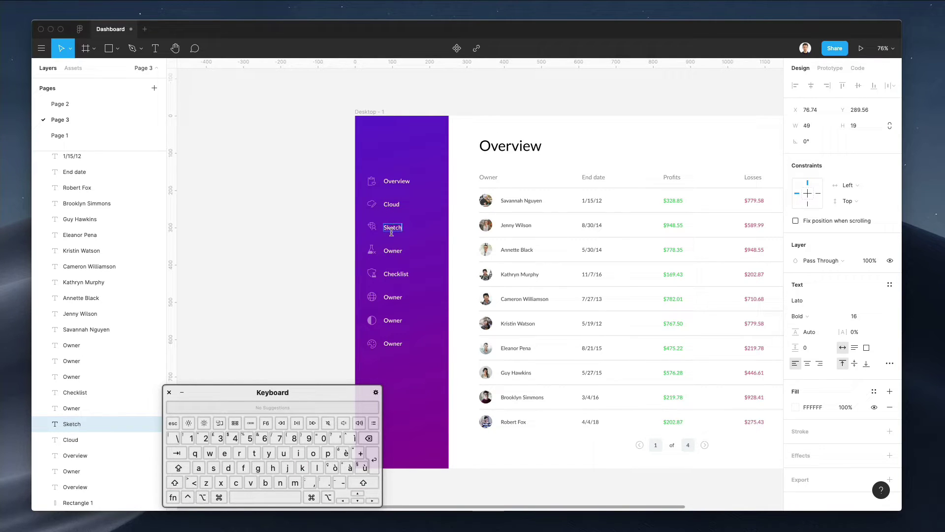
Change the fourth sidebar label, beside the flask icon, to Experiments and the shield icon's label to Security
double_click(397, 251)
text(Experiments)
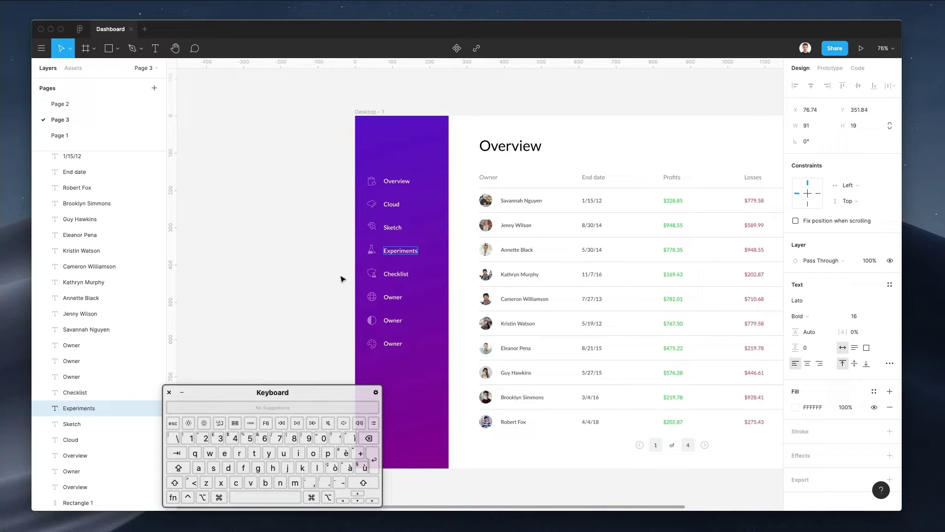
double_click(394, 273)
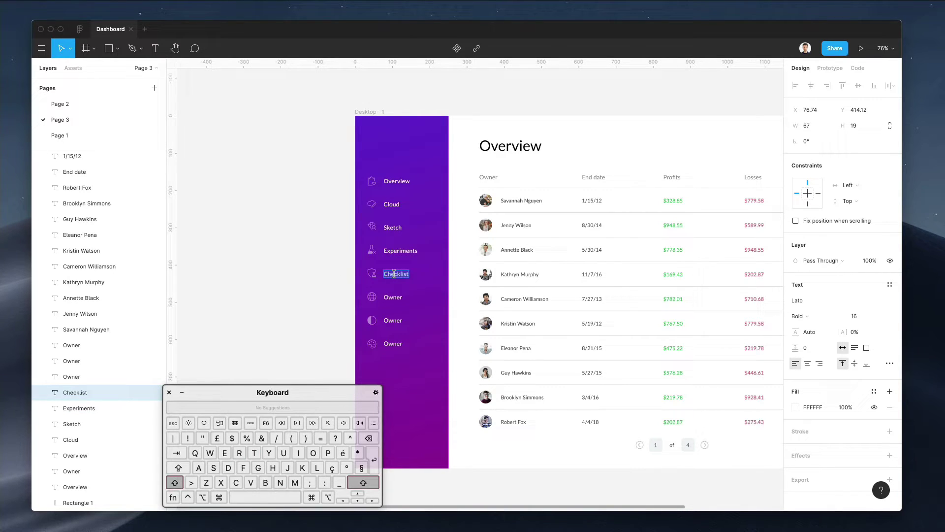
text(Security)
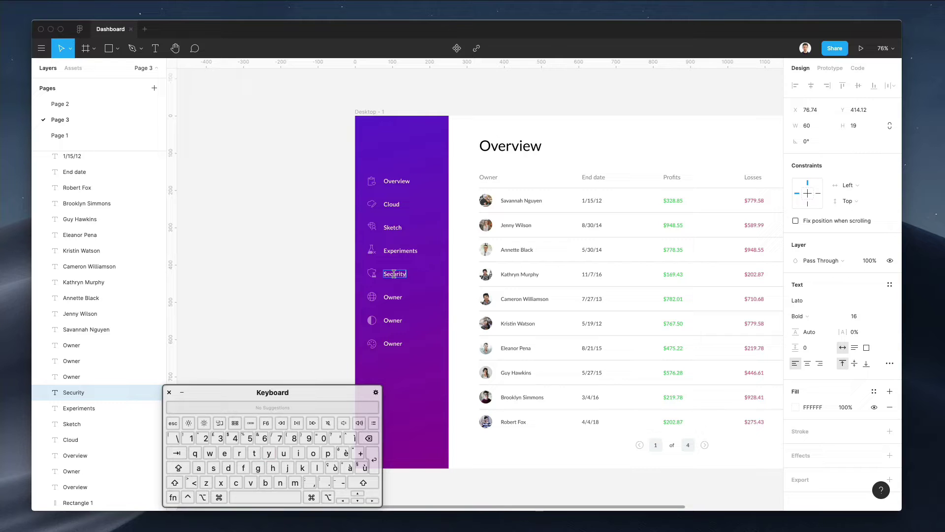
Change the sixth sidebar label, beside the globe icon, to Ownership
click(395, 301)
scroll(400, 315, down, 5)
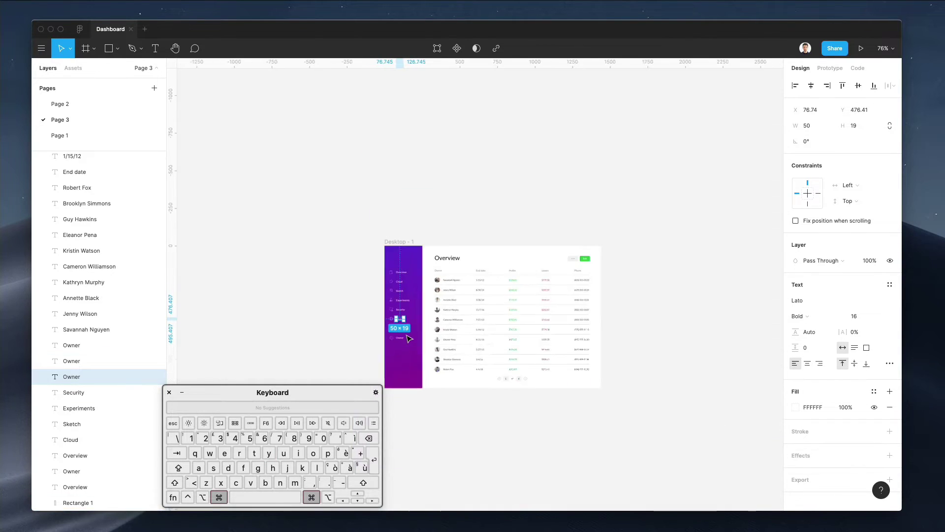
scroll(407, 338, up, 8)
scroll(407, 339, up, 3)
key(Return)
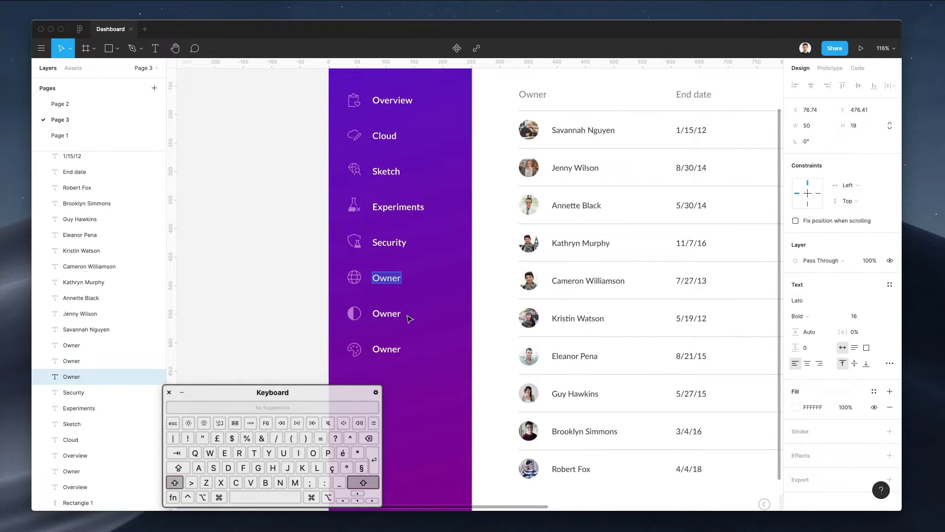
text(Ow)
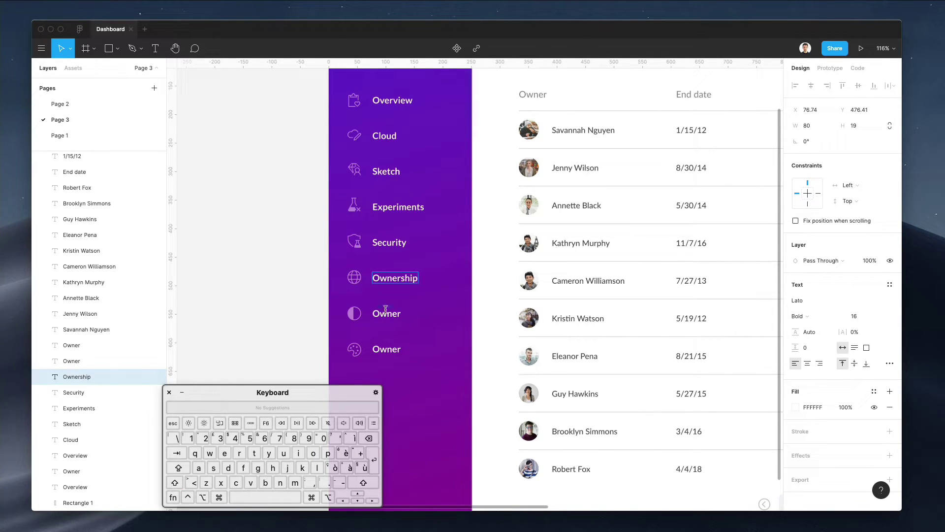
Change the seventh sidebar label, beside the contrast icon, to A/B Test and the palette icon's label to Colors
click(386, 310)
key(Return)
text(A)
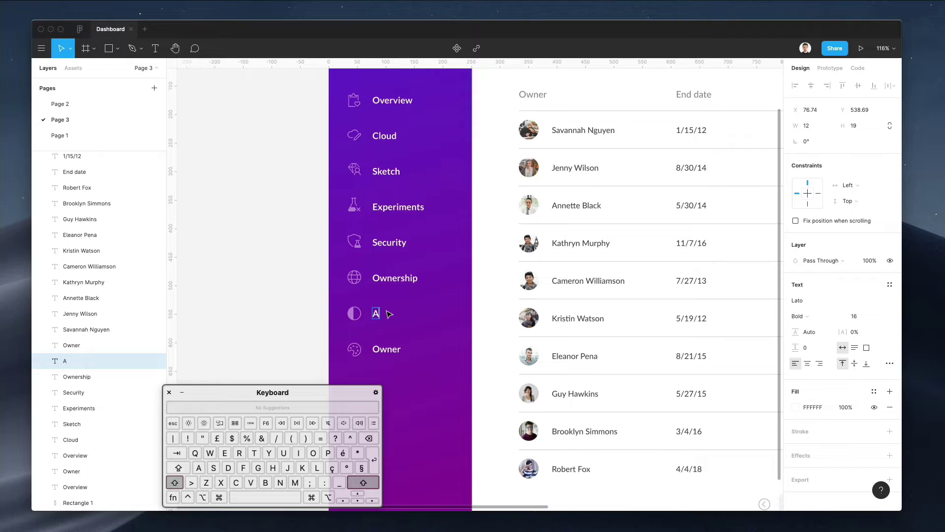
text(/B Test)
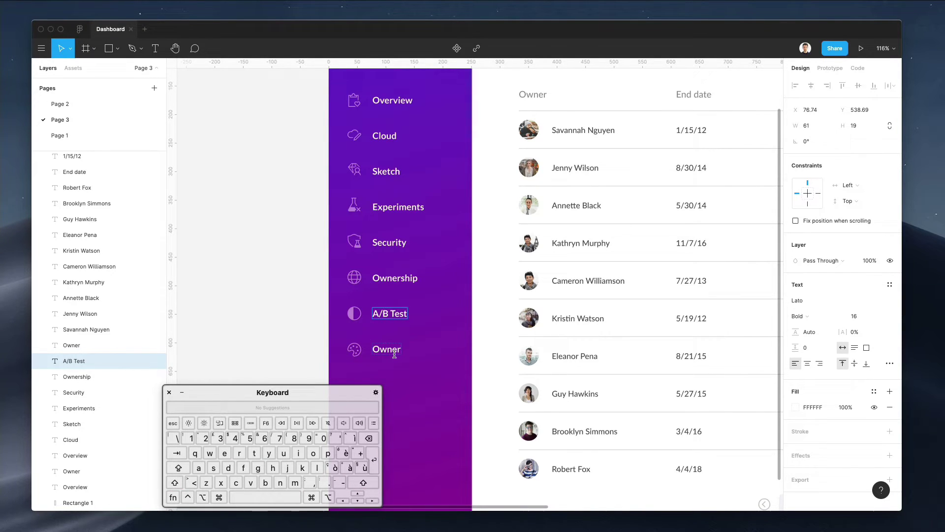
double_click(395, 354)
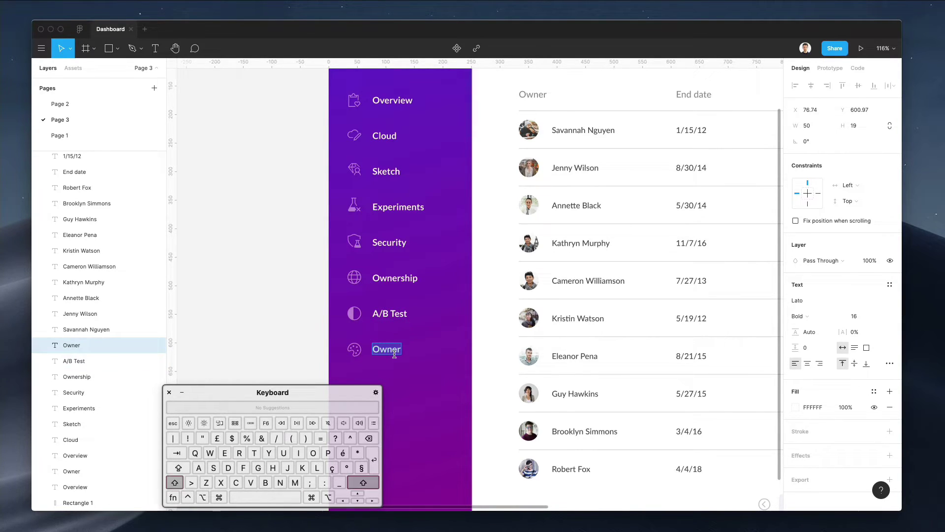
text(Color)
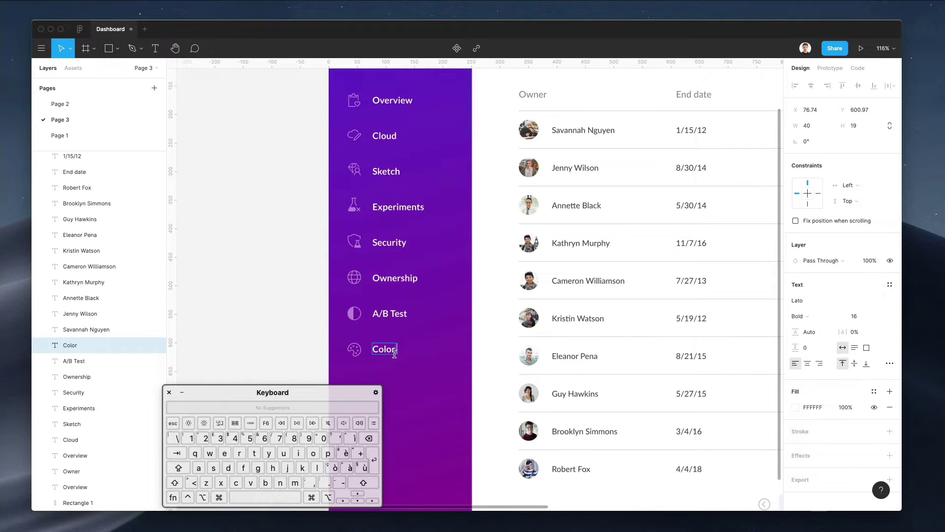
key(Escape)
scroll(253, 247, up, 2)
scroll(253, 247, down, 6)
key(Escape)
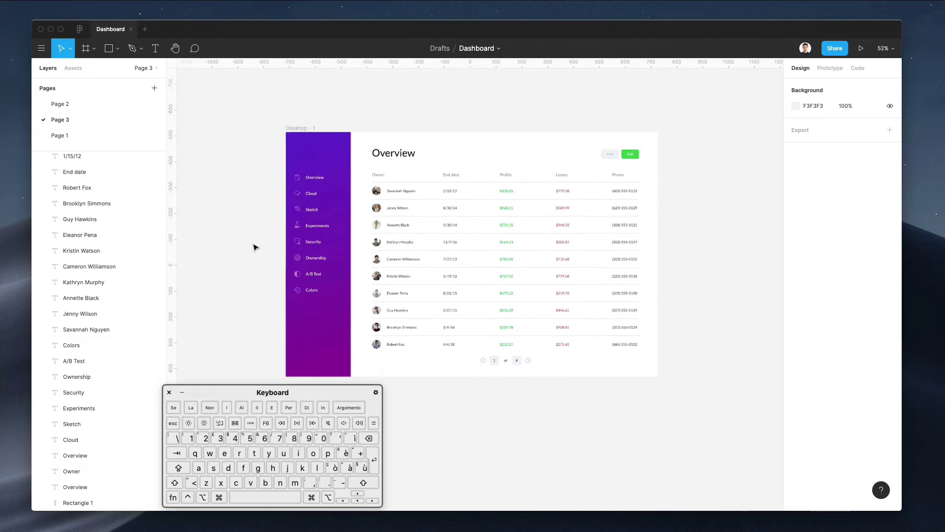
Move all the sidebar icons and labels up by about 40 px, leaving the purple background rectangle in place
scroll(253, 247, up, 2)
drag(275, 169, 390, 348)
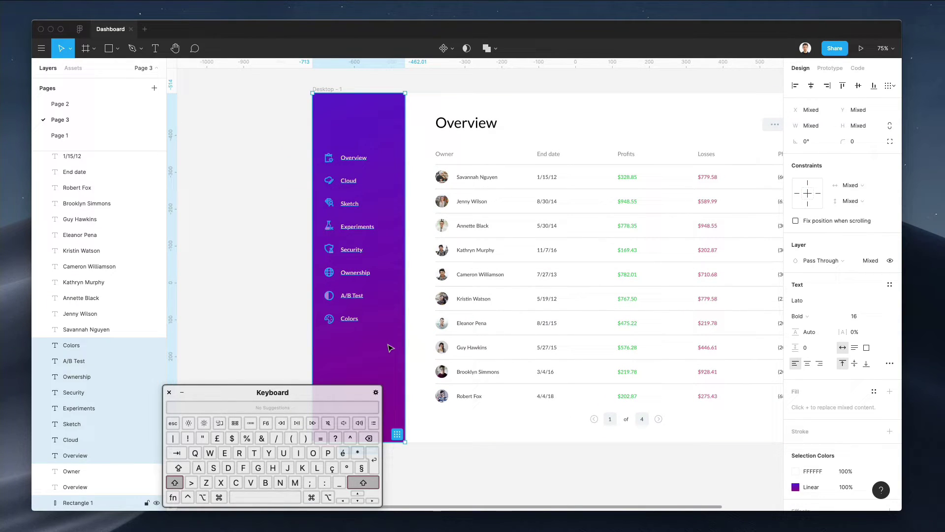
shift+click(391, 211)
key(shift+Up)
key(shift+Up)
key(shift+Up)
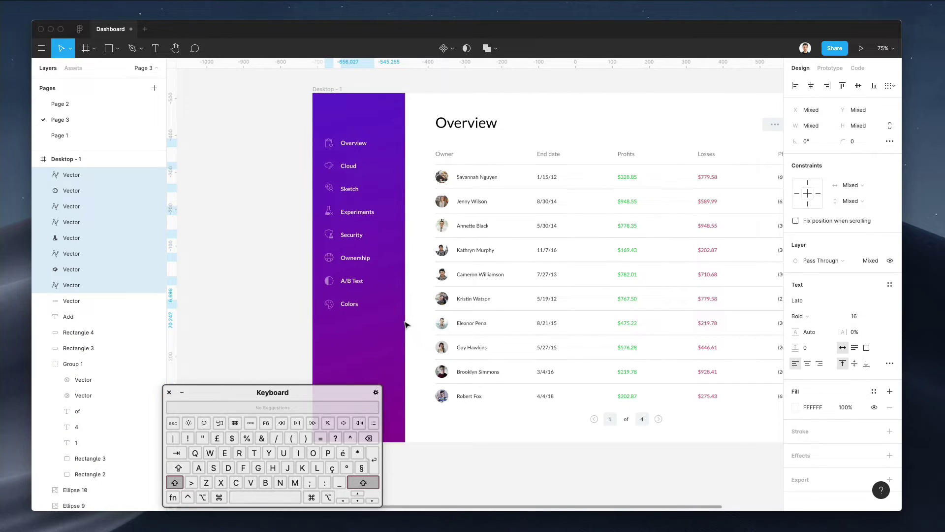
click(426, 92)
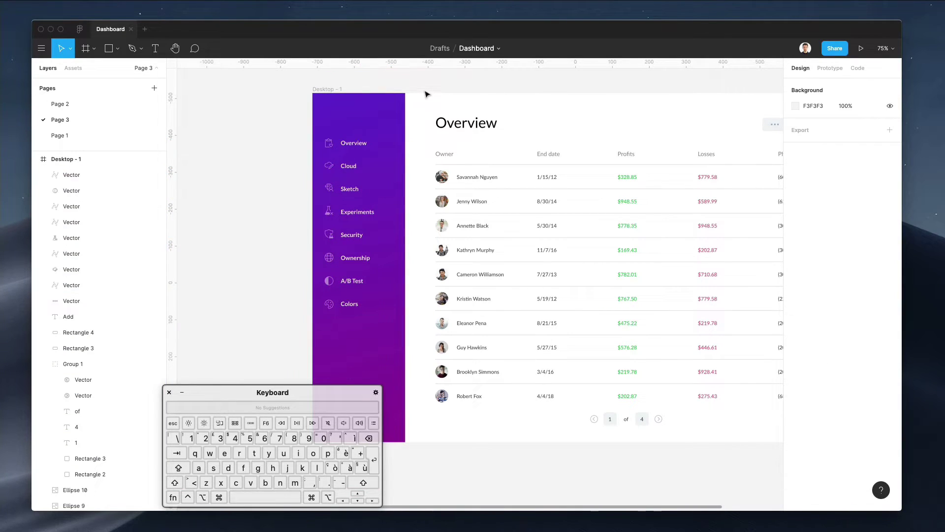
scroll(435, 105, down, 2)
scroll(437, 111, down, 3)
scroll(362, 355, up, 3)
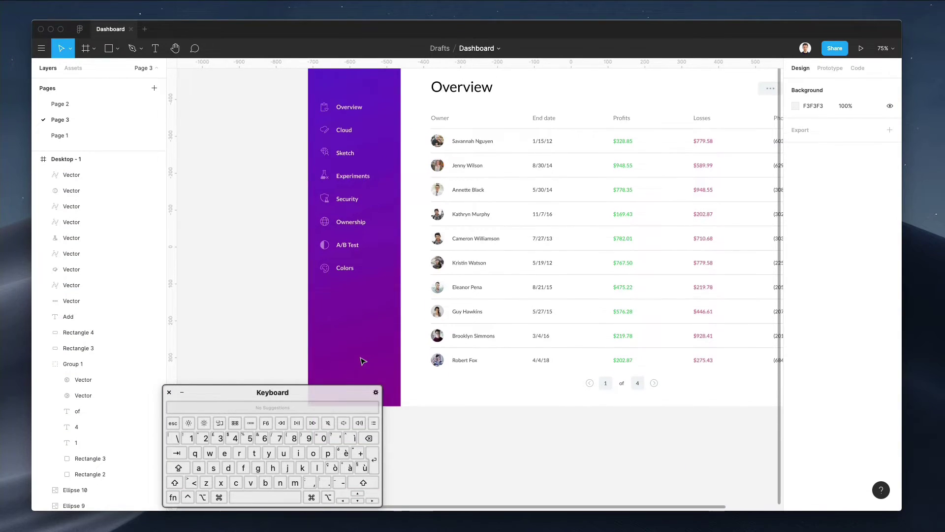
Duplicate the palette icon and its Colors label near the bottom of the purple sidebar
click(328, 265)
shift+click(346, 267)
drag(347, 266, 357, 384)
scroll(357, 384, down, 2)
scroll(358, 383, left, 3)
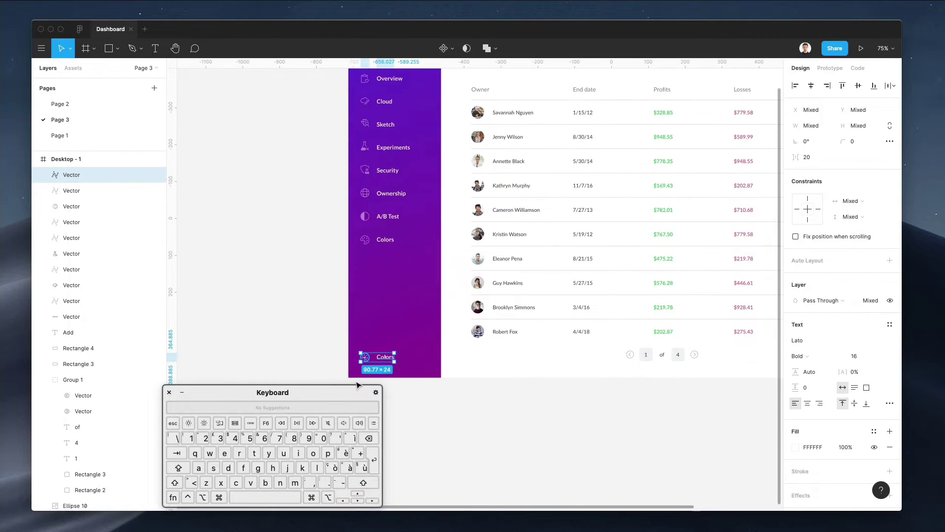
Change the copied label at the bottom of the sidebar to Logout
click(386, 357)
double_click(386, 357)
text(Logout)
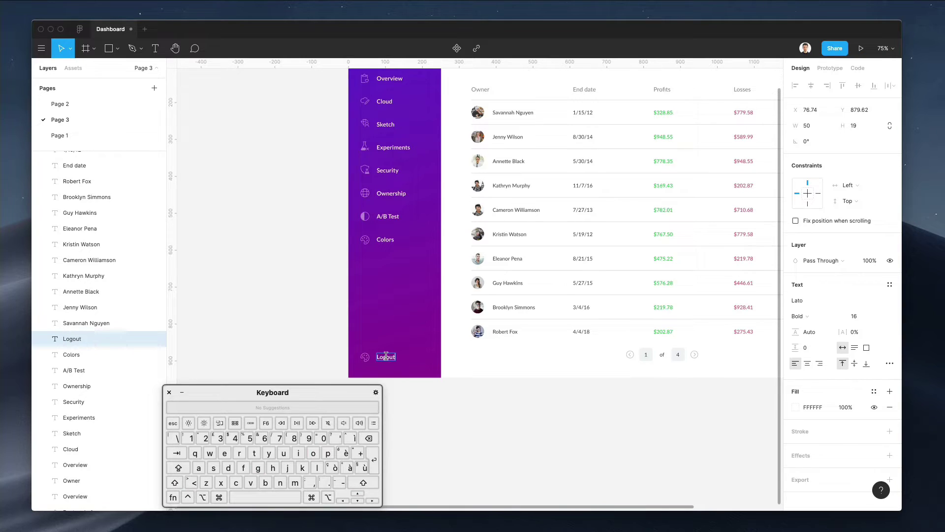
key(Escape)
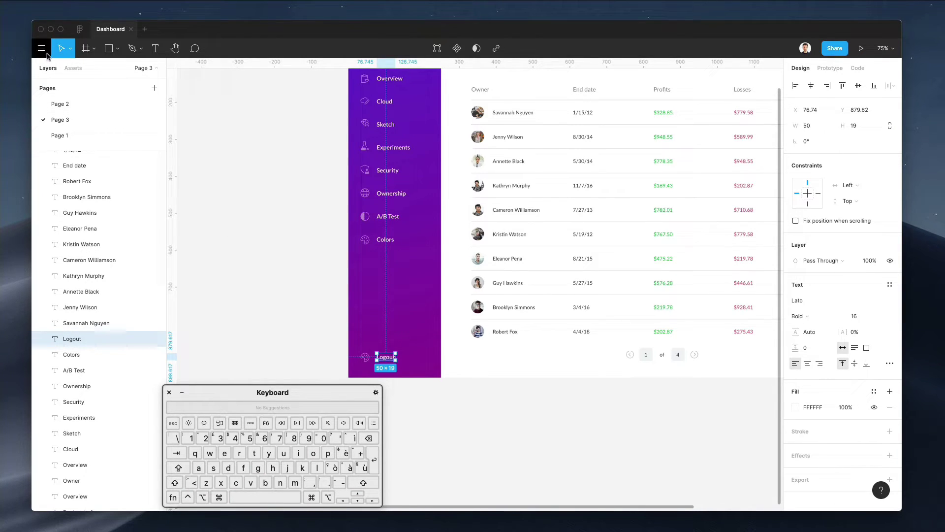
Open the Icons Fabric MDL2 set in the Content Reel plugin and search it for "Logout"
click(41, 48)
mouse_move(98, 180)
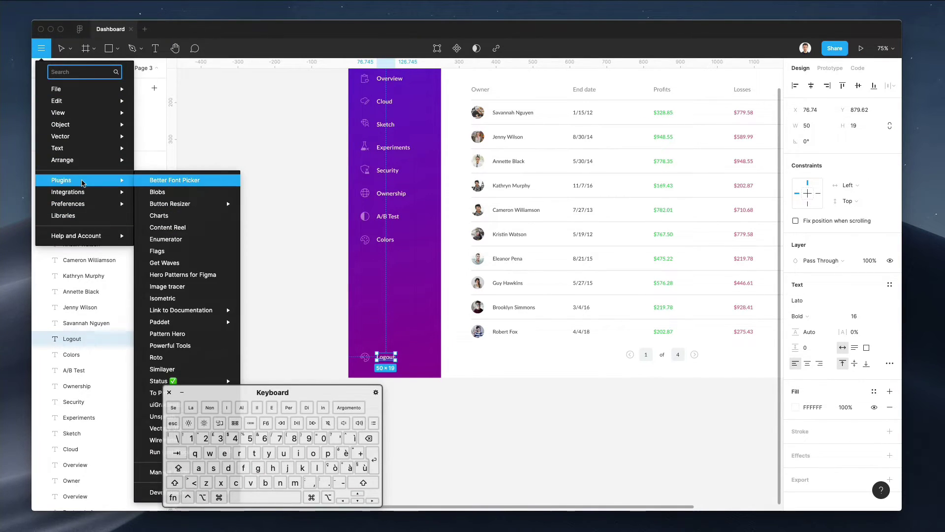
click(190, 222)
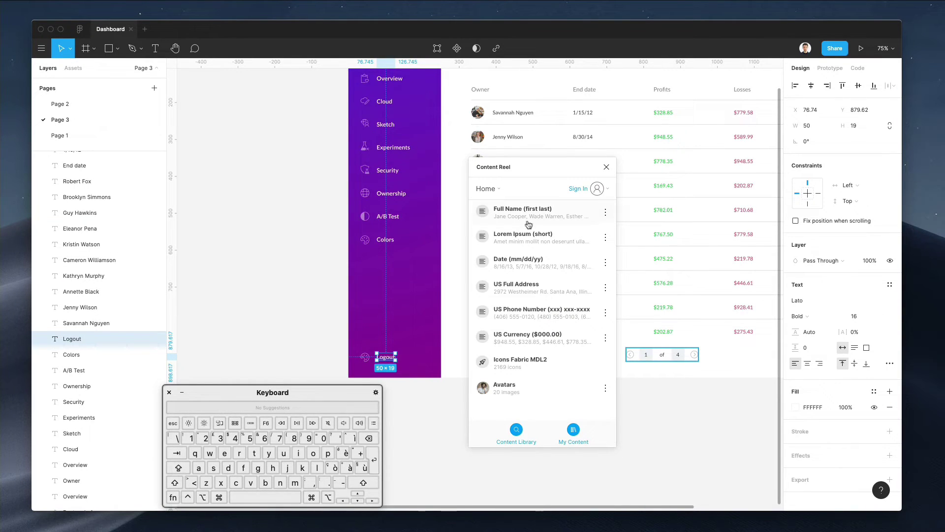
click(512, 363)
click(521, 238)
text(Logout)
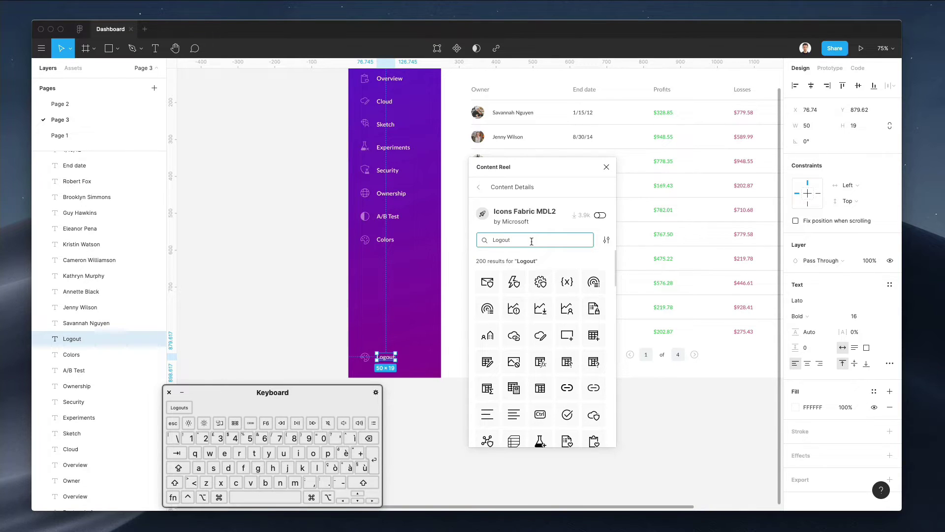
scroll(565, 282, down, 10)
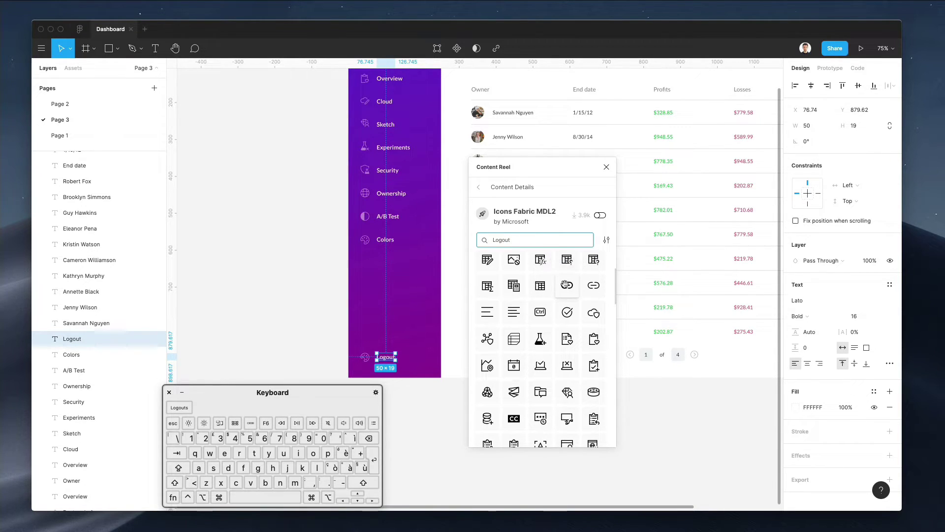
Search the icon set for "exit" and "arrow", and place the SignOut icon beside the Logout label
double_click(533, 240)
text(exit)
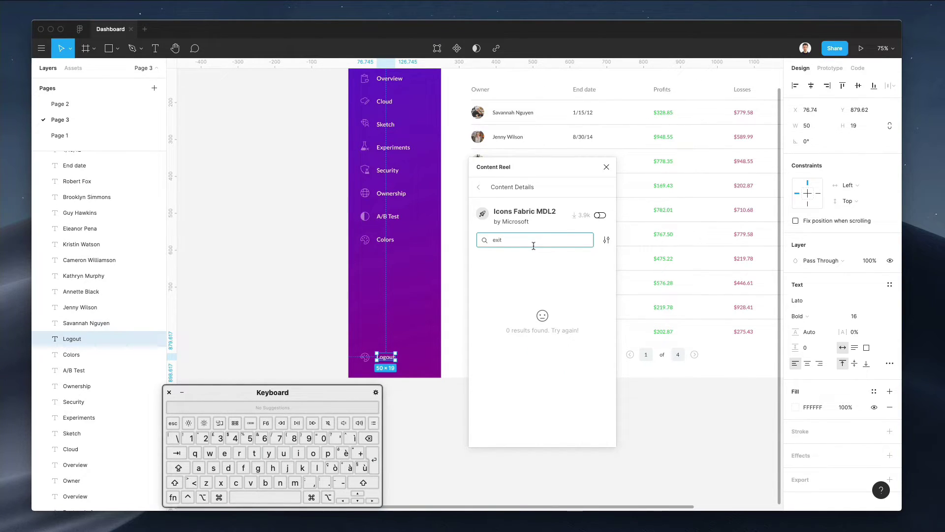
double_click(556, 247)
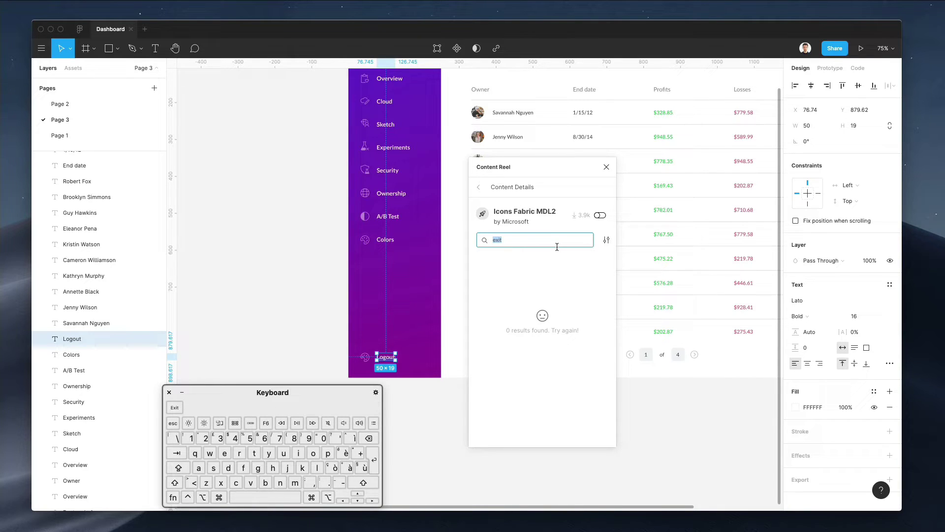
text(arrow)
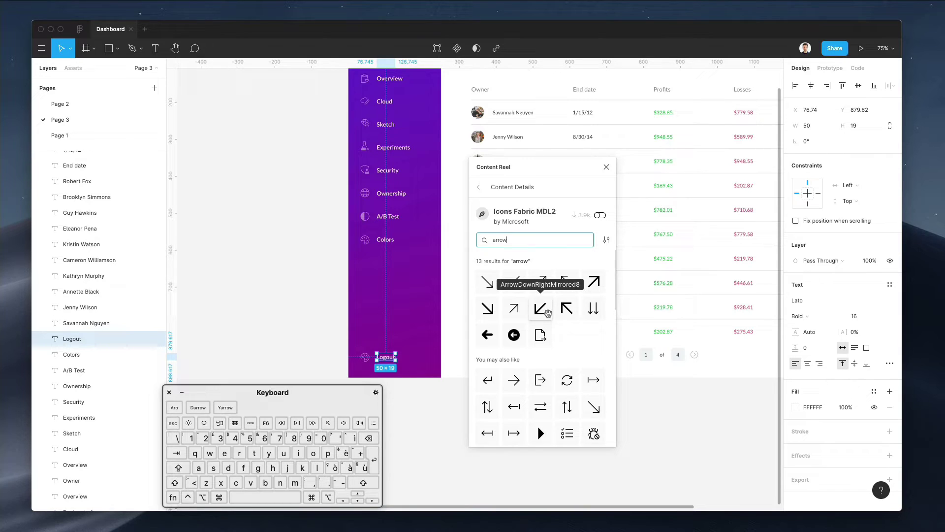
drag(546, 314, 559, 339)
drag(541, 389, 365, 360)
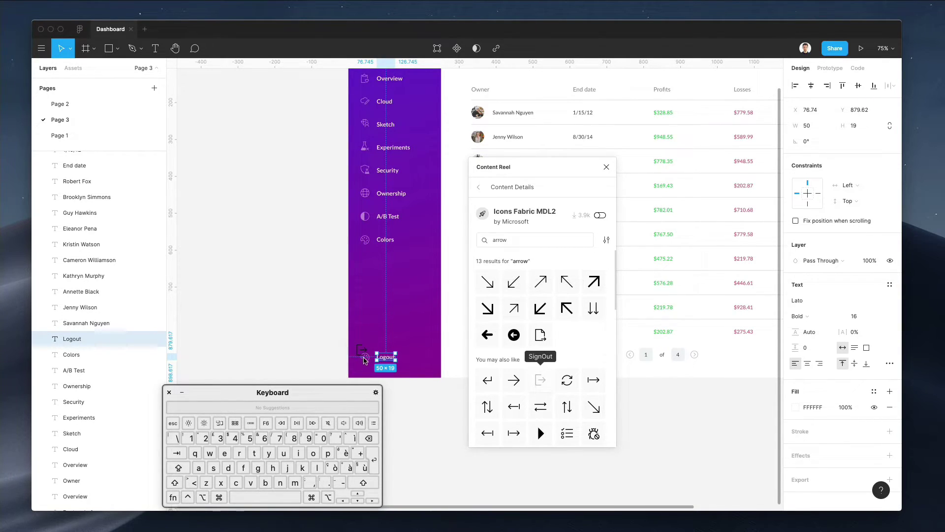
Ungroup the SignOut icon from its frame and fill it with C680CD sampled from the palette icon
scroll(366, 356, up, 10)
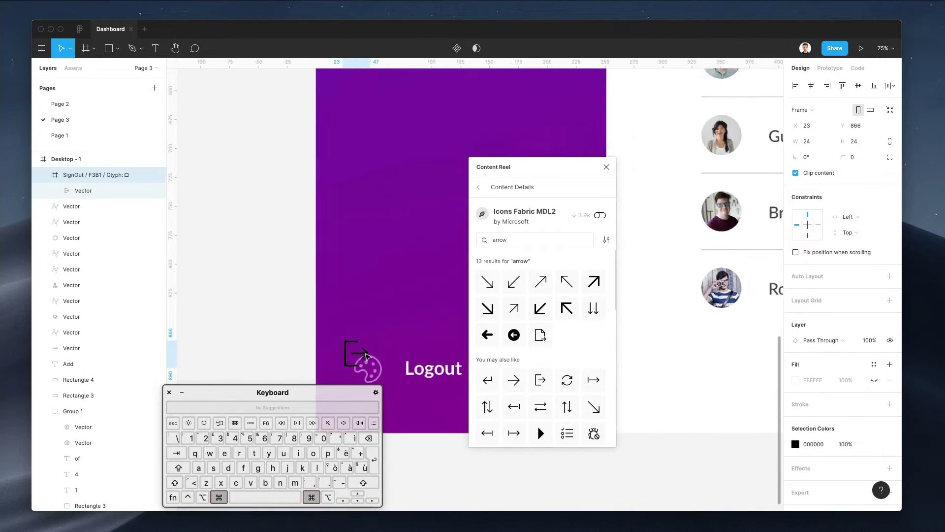
scroll(367, 356, down, 3)
drag(544, 168, 660, 158)
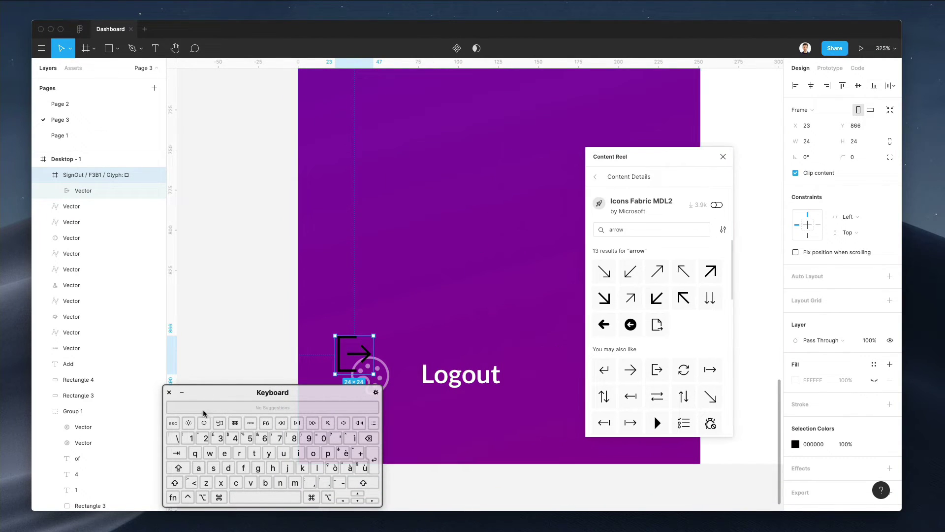
drag(222, 392, 80, 398)
click(296, 329)
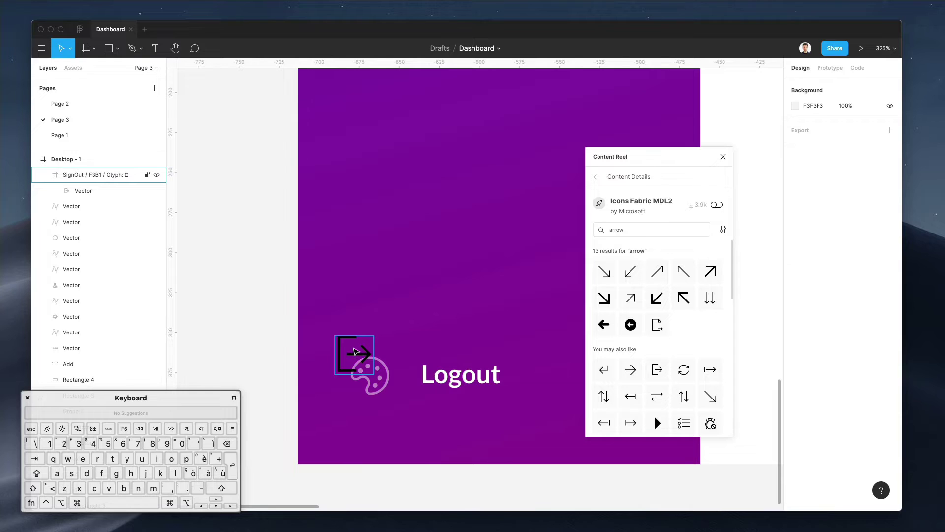
click(347, 352)
key(super+shift+g)
key(i)
click(389, 375)
Delete the duplicate palette icon beside Logout and move the SignOut icon into its place, level with the label
mouse_move(355, 357)
mouse_down()
mouse_move(388, 351)
mouse_move(372, 354)
mouse_up()
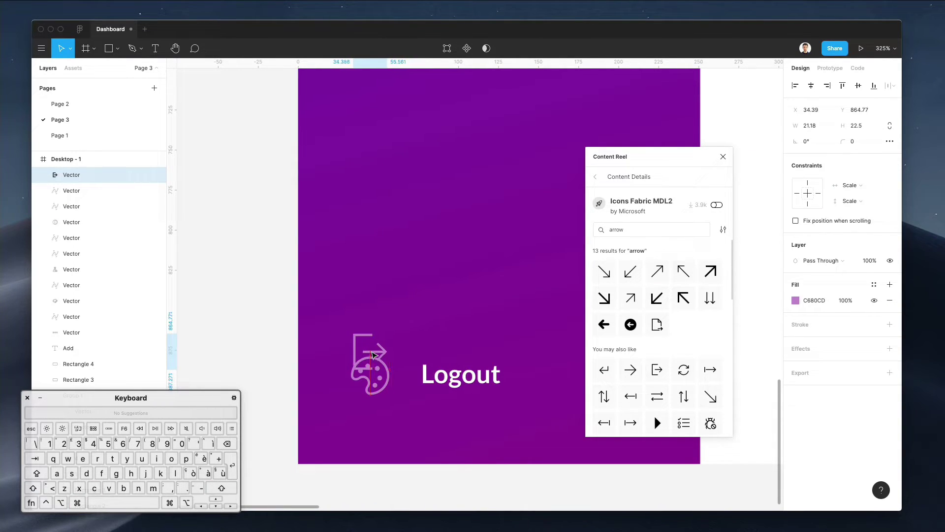
click(370, 379)
key(Delete)
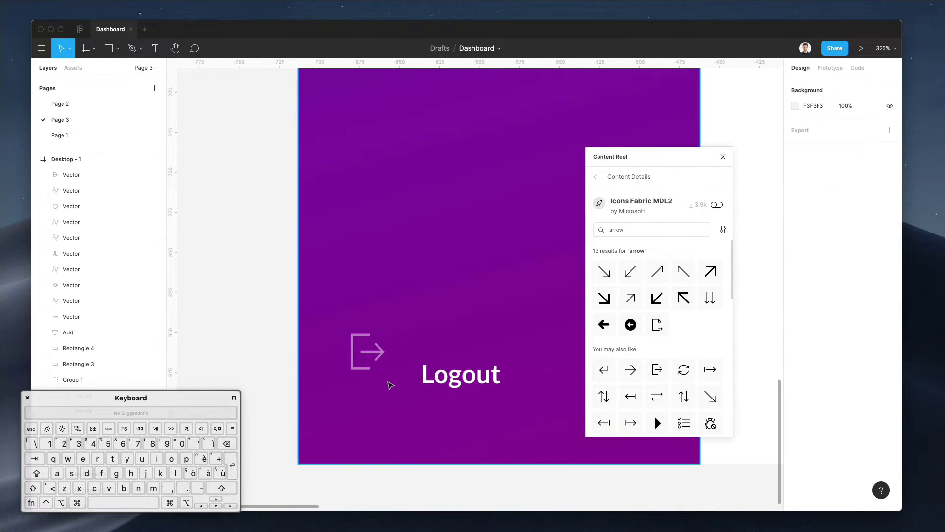
drag(352, 353, 380, 378)
scroll(287, 310, up, 2)
scroll(287, 310, down, 10)
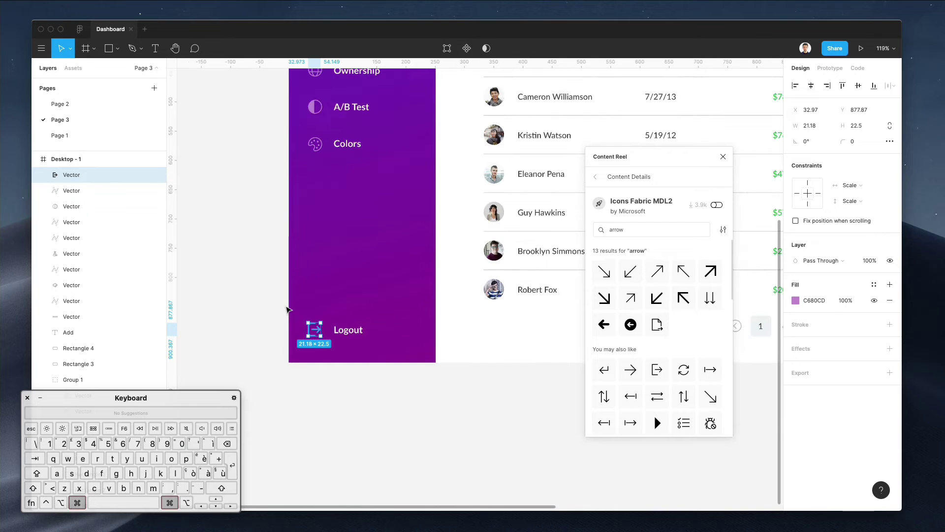
Clear the icon search, browse the full set, and place the ShapeSolid and CubeShapeSolid icons above the Overview entry
scroll(657, 320, down, 10)
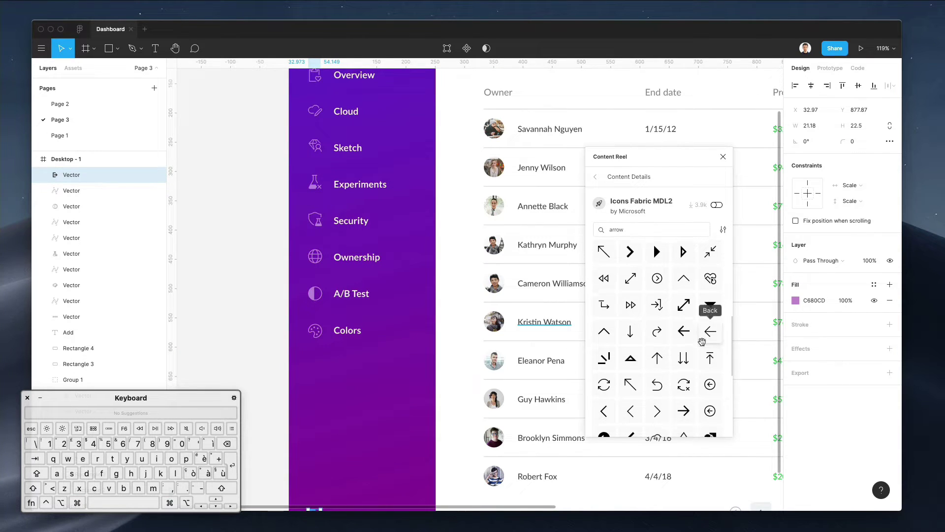
double_click(659, 233)
key(BackSpace)
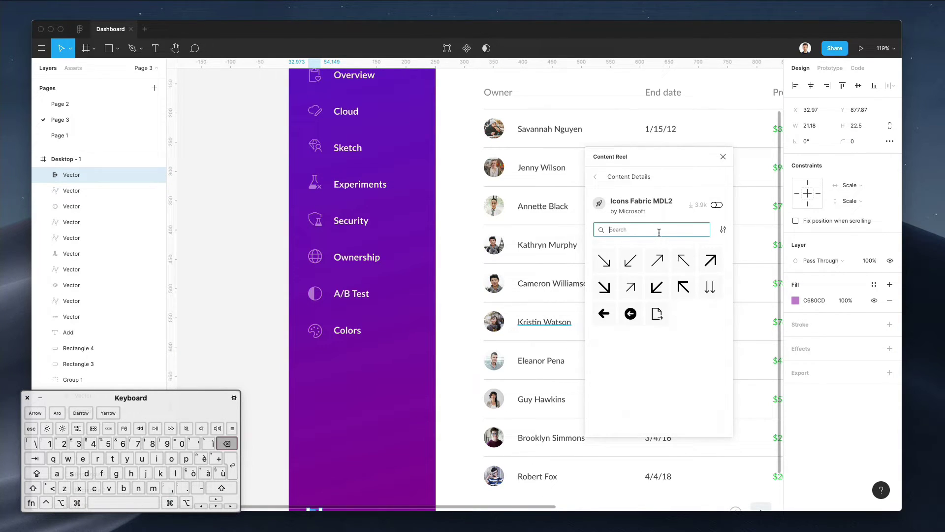
scroll(358, 284, up, 5)
scroll(359, 283, up, 1)
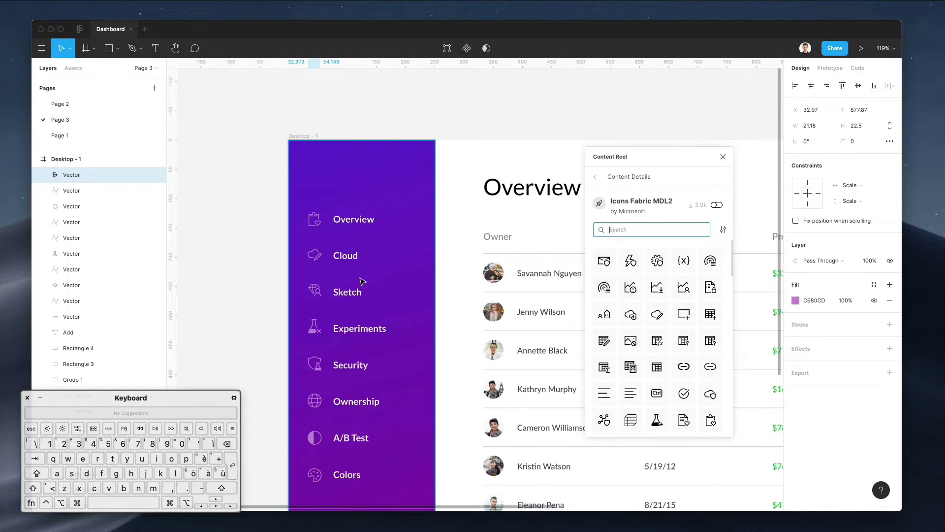
scroll(363, 289, right, 2)
scroll(363, 290, down, 2)
scroll(699, 292, down, 5)
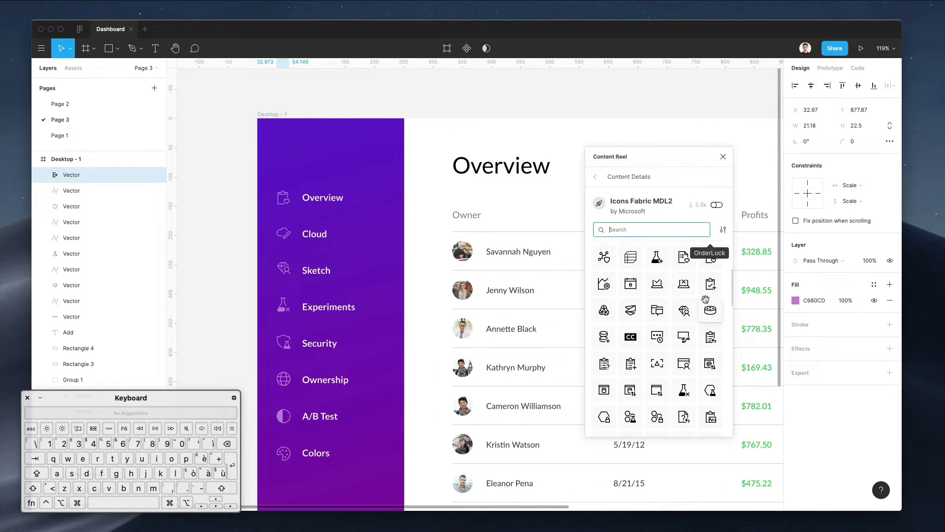
scroll(699, 292, down, 10)
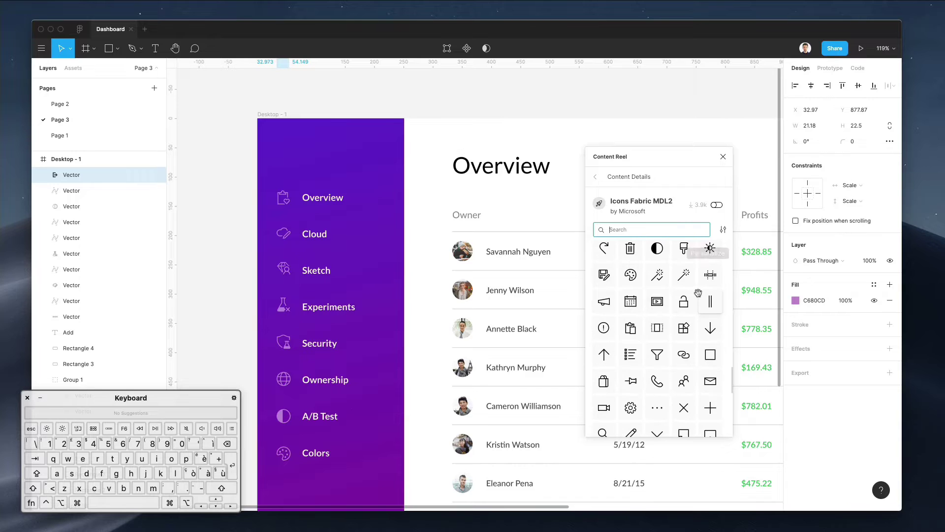
scroll(697, 293, down, 10)
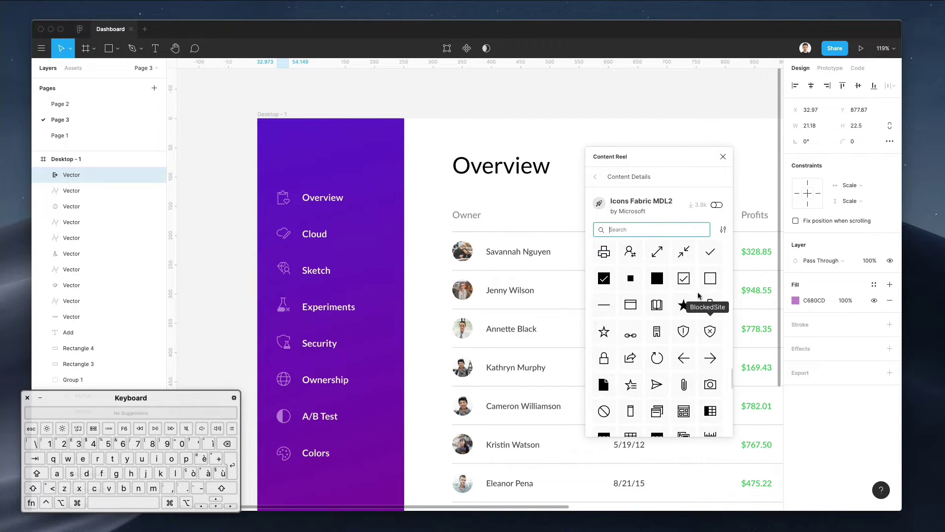
scroll(698, 293, down, 5)
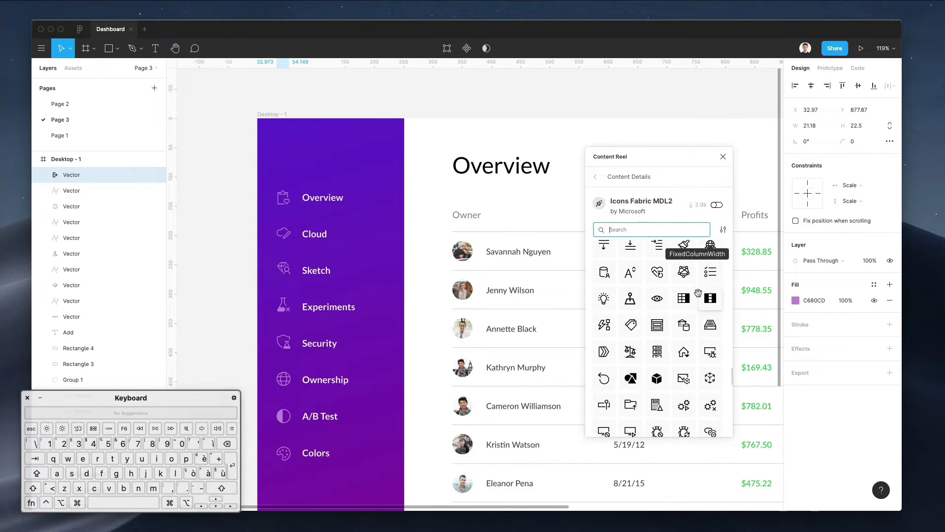
scroll(698, 293, down, 2)
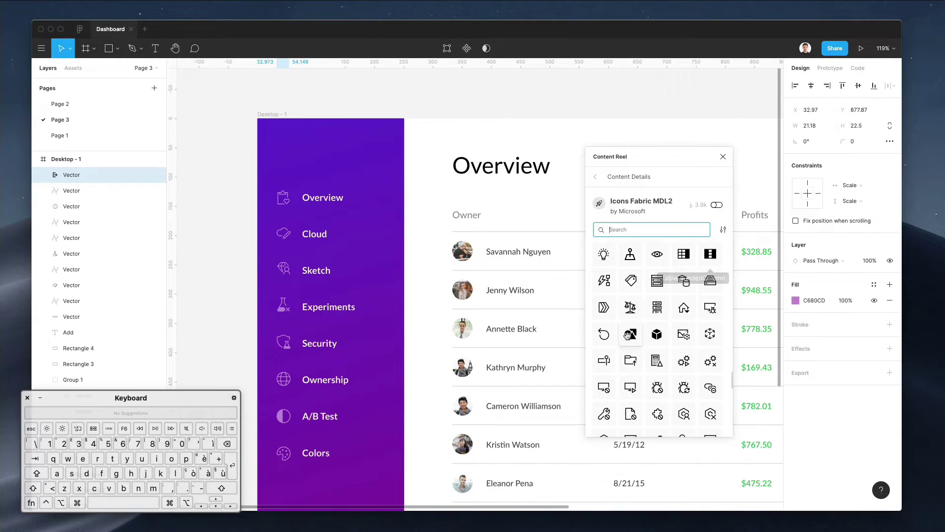
drag(632, 335, 312, 160)
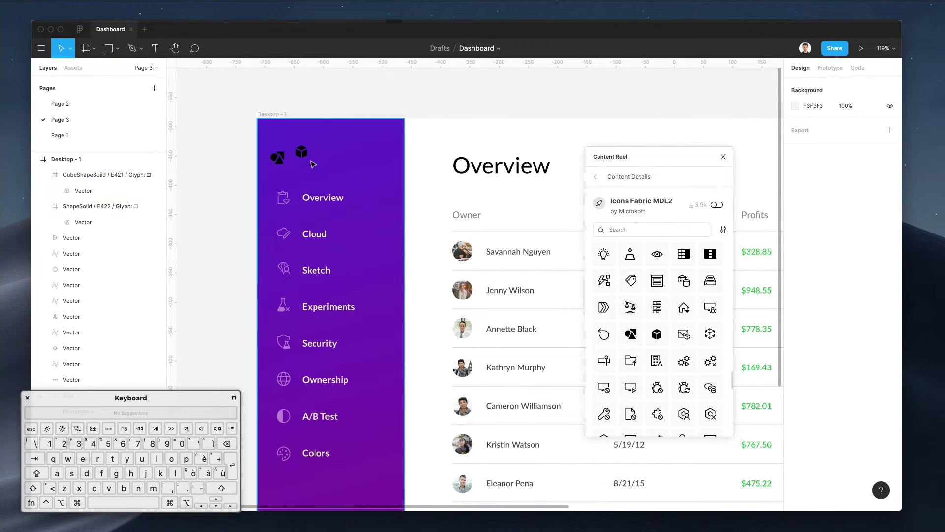
Delete the ShapeSolid icon, enlarge the cube icon to 38 × 38 and position it above the sidebar's icon column
click(277, 158)
key(Delete)
mouse_move(304, 158)
mouse_down()
mouse_move(282, 158)
mouse_move(300, 153)
mouse_up()
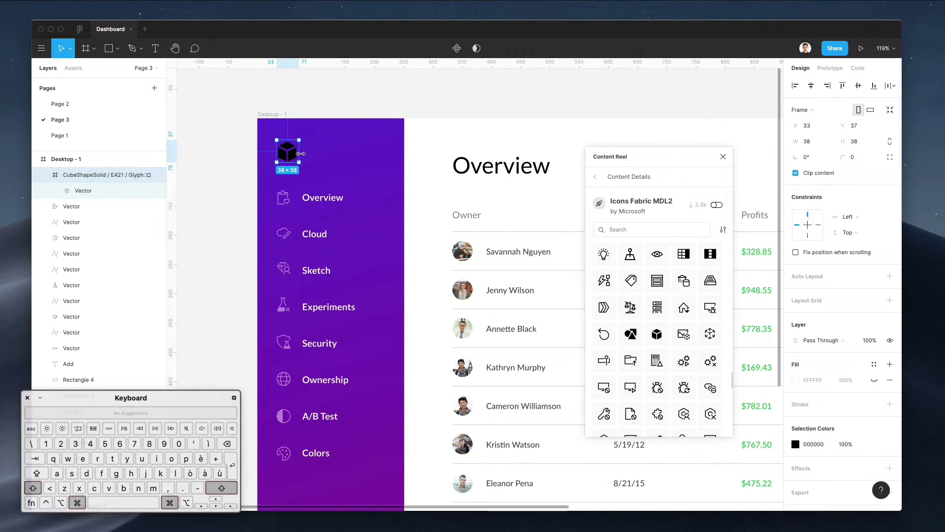
Ungroup the cube icon from its frame and fill it with white FFFFFF sampled from the page
key(super+shift+g)
key(ctrl+c)
click(466, 133)
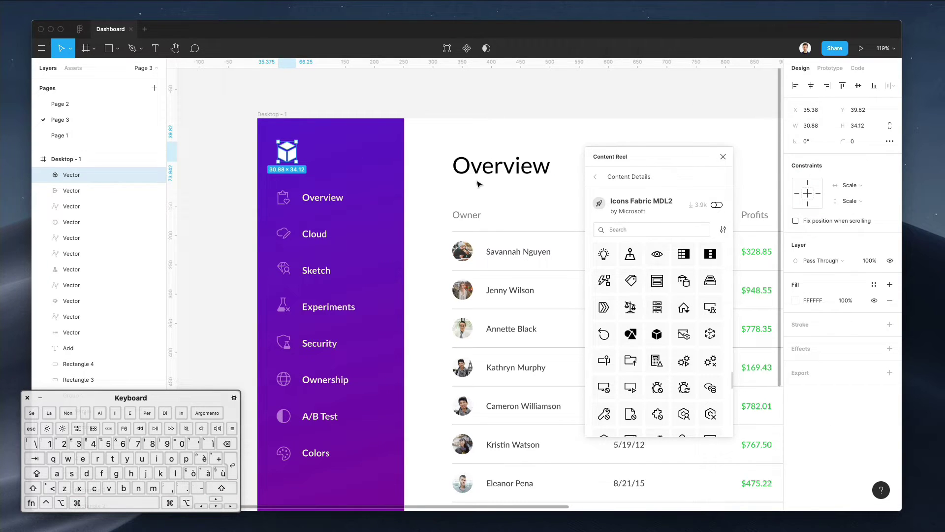
key(Escape)
scroll(353, 176, down, 3)
scroll(353, 175, down, 3)
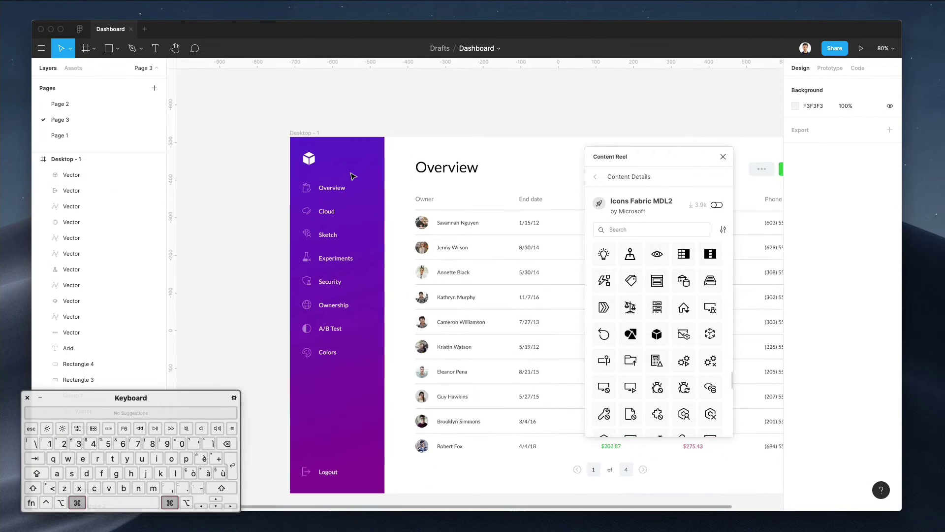
Scale the white cube logo proportionally to about 35 × 39 and nudge it slightly lower
click(310, 161)
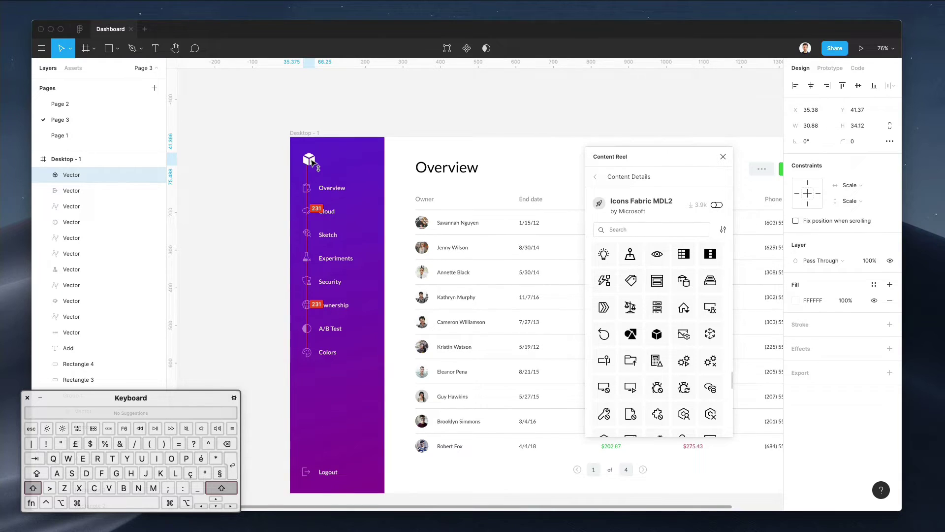
drag(318, 167, 317, 168)
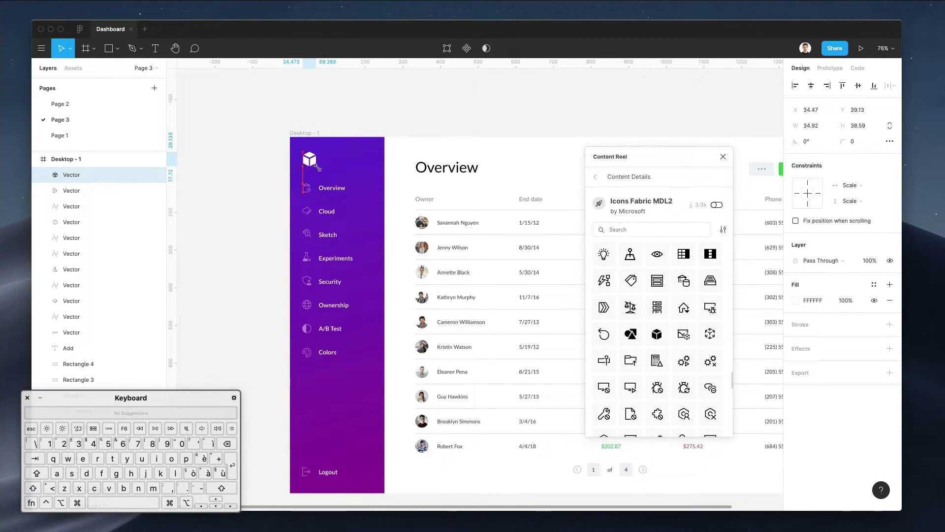
click(382, 129)
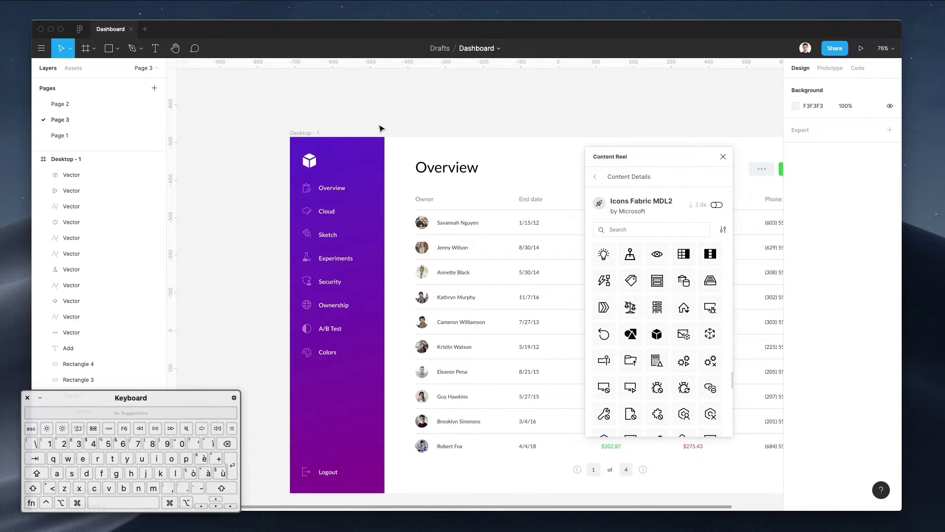
Move the icons and labels from Overview through Colors down 30 px, leaving the purple background and Logout in place
scroll(344, 147, down, 1)
drag(279, 188, 344, 398)
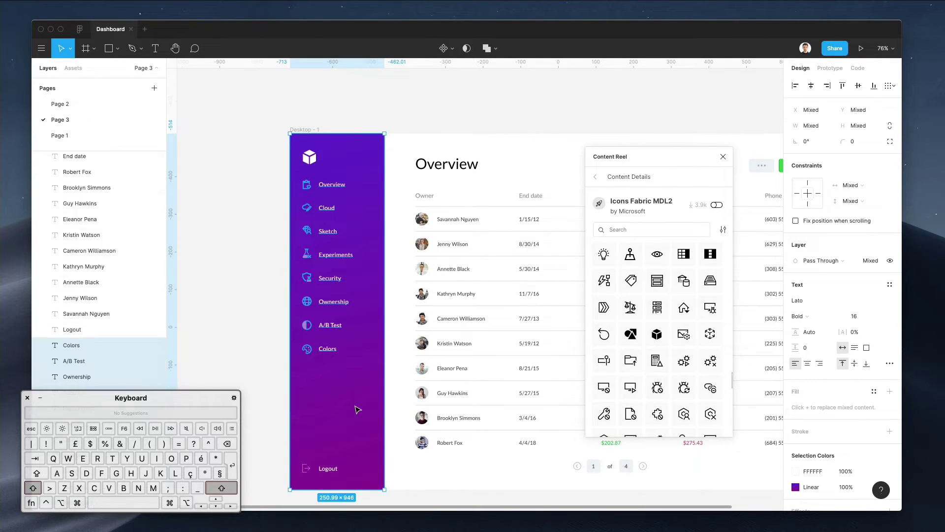
key(shift+Down)
key(shift+Down)
key(shift+Down)
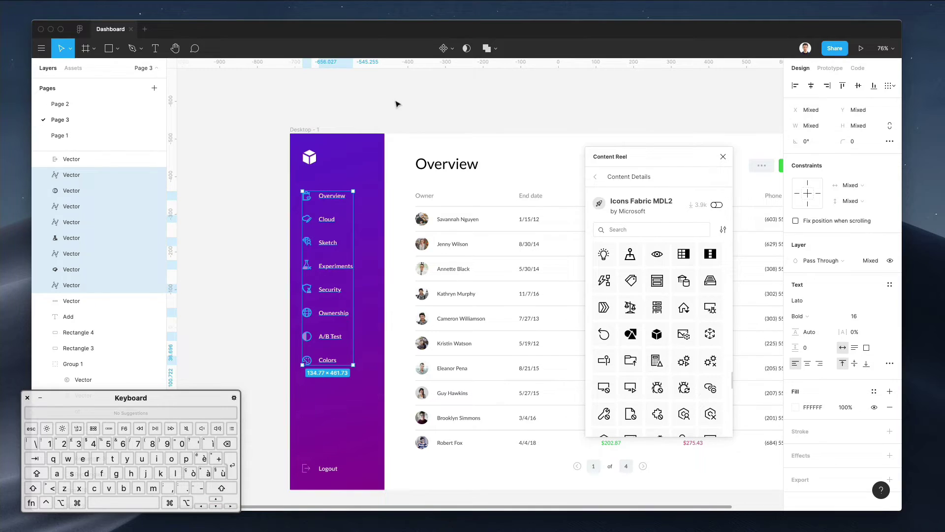
Draw a horizontal line about 182 px wide between the cube logo and the Overview entry
click(400, 103)
key(l)
drag(302, 181, 370, 186)
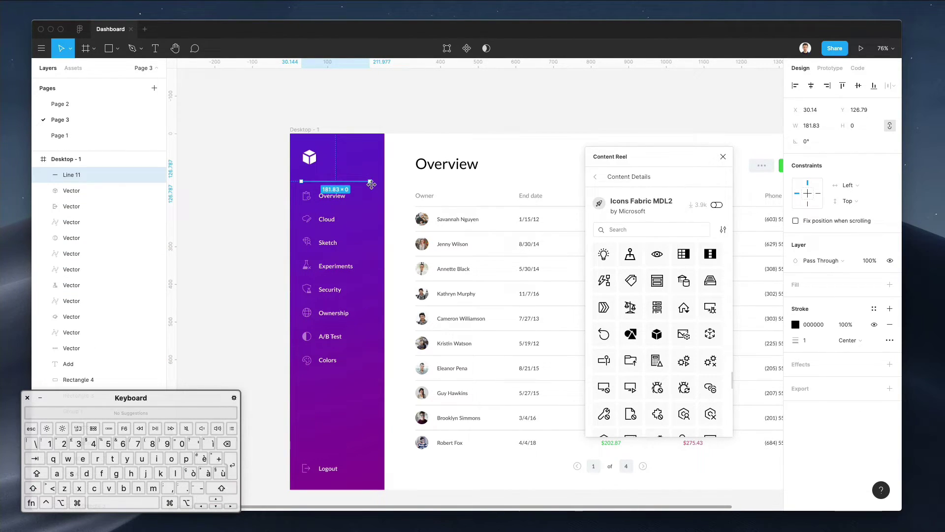
Move the divider line up 10 px, colour it white FFFFFF sampled from the page, and set its opacity to 20%
key(shift+Up)
key(ctrl+c)
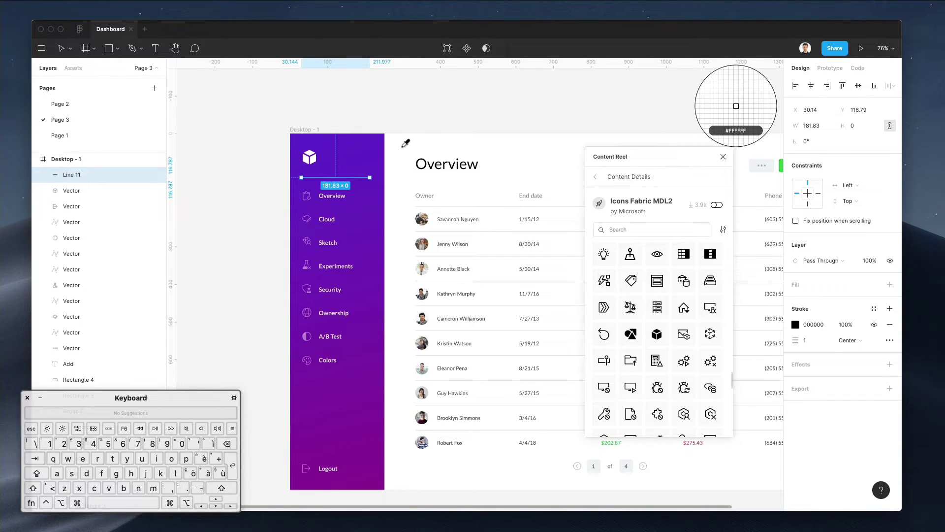
click(749, 99)
key(2)
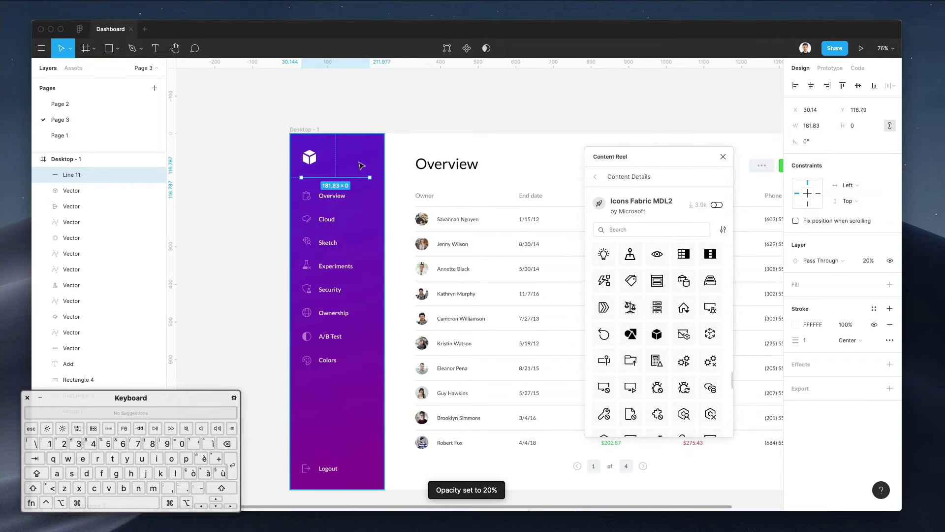
Fill the cube logo with pale purple F0CDFF, a light tint of the sampled sidebar purple, and close the Content Reel plugin
click(312, 159)
key(5)
key(0)
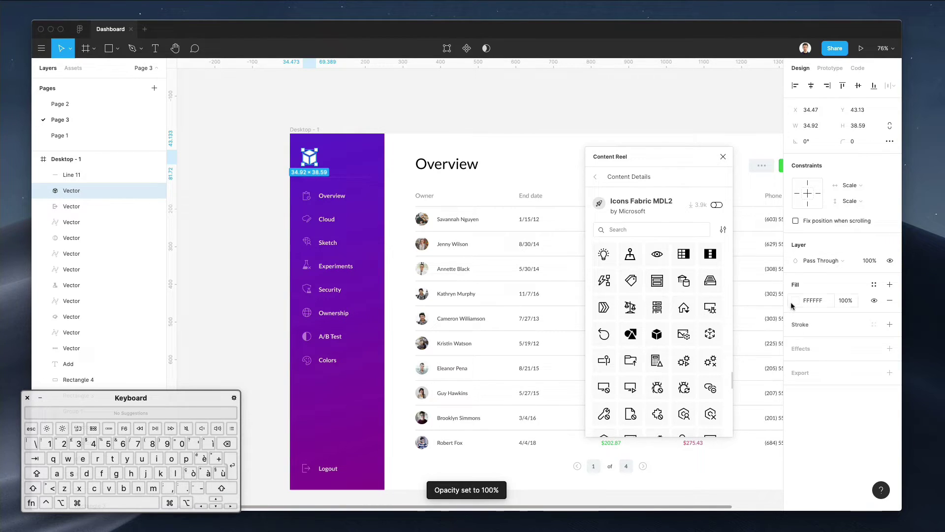
click(795, 300)
key(i)
click(367, 318)
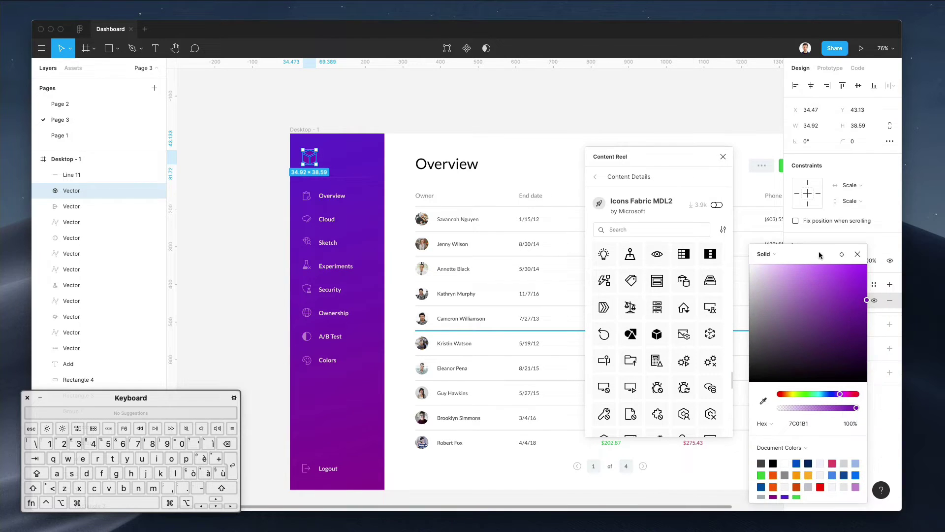
click(761, 264)
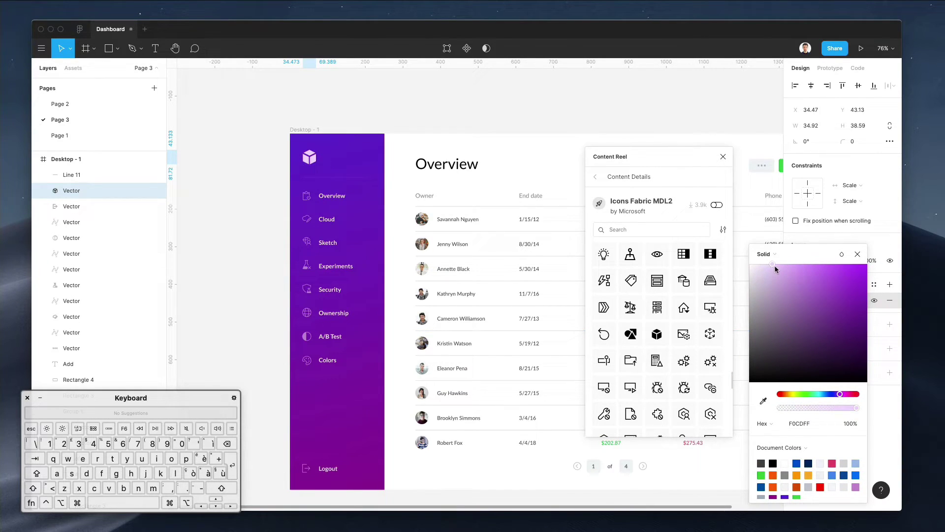
click(510, 132)
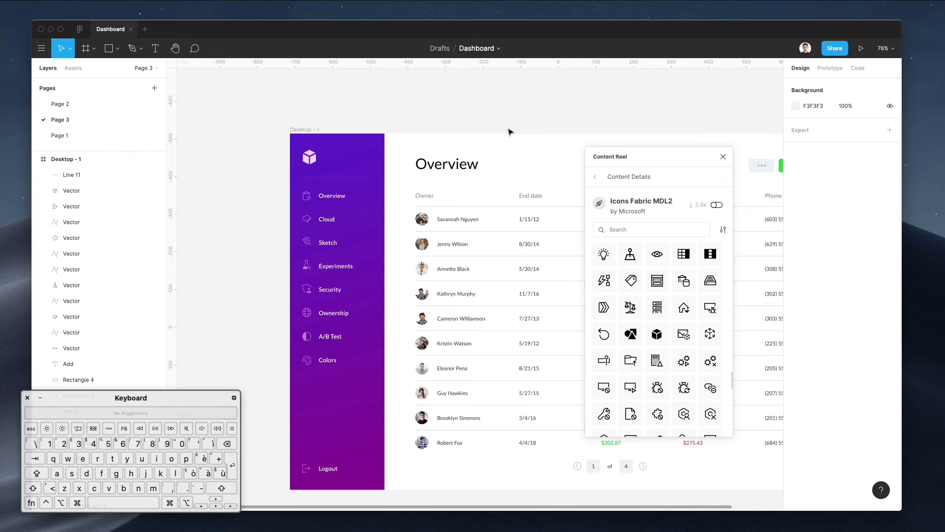
click(723, 157)
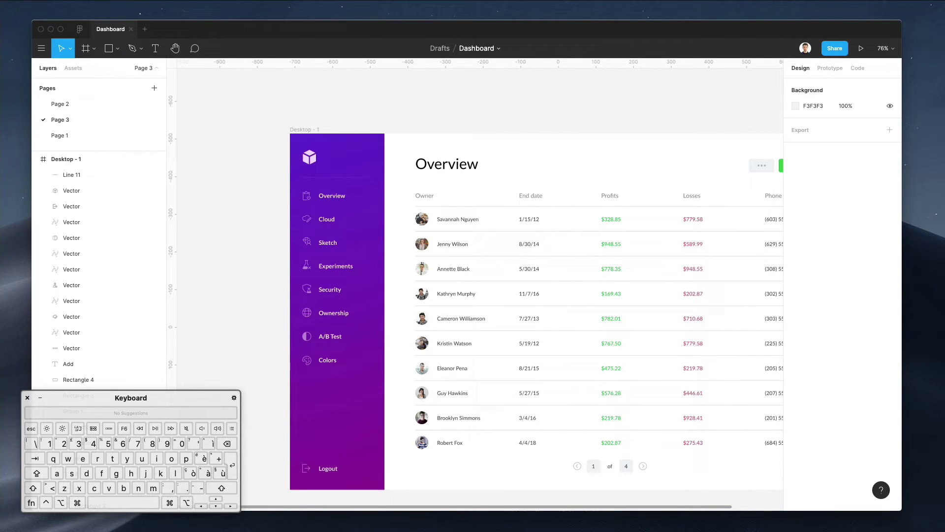
Brighten the end colour of the sidebar background's linear gradient to a vivid purple, about AB00E8, and fine-tune its hue
scroll(496, 117, right, 3)
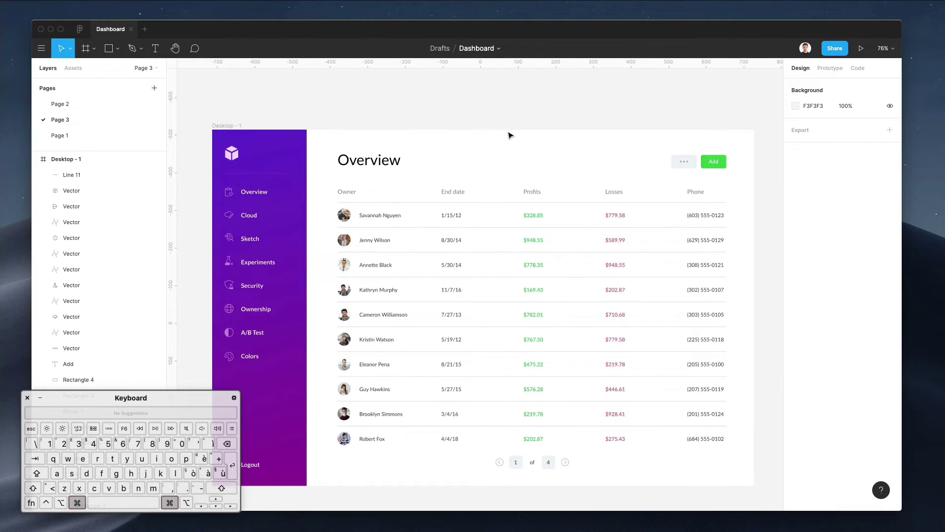
scroll(510, 135, down, 5)
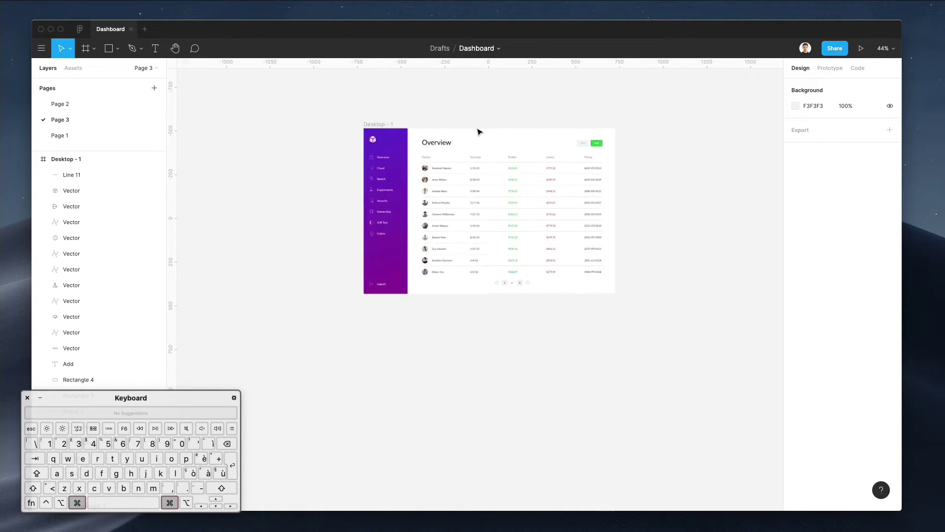
scroll(476, 127, up, 3)
super+click(329, 170)
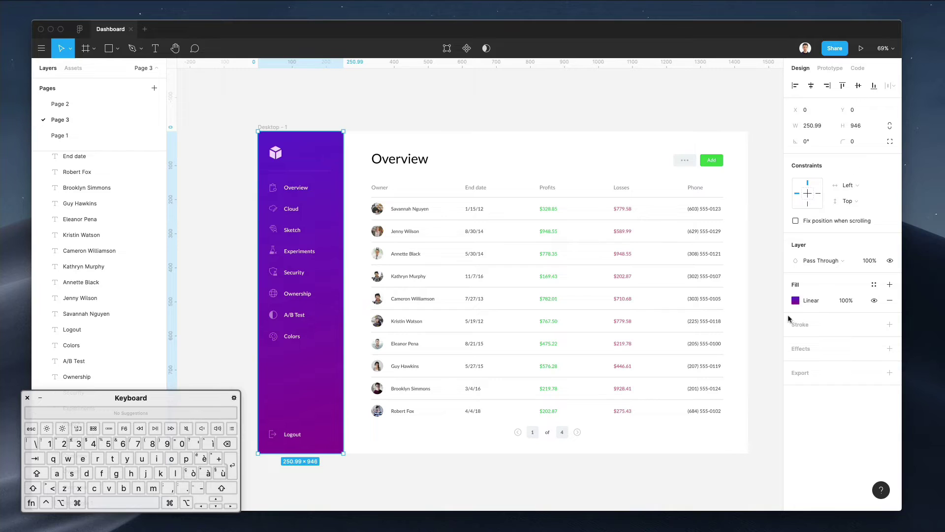
click(795, 301)
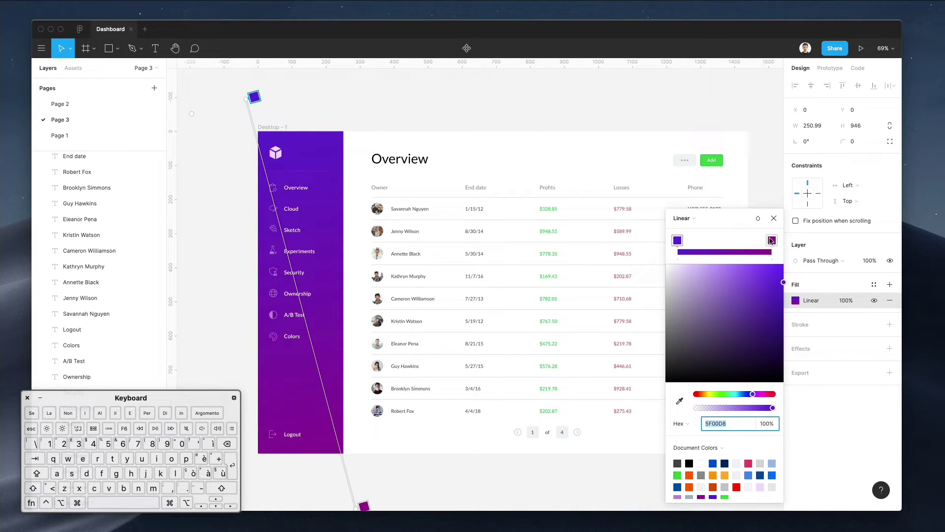
click(771, 241)
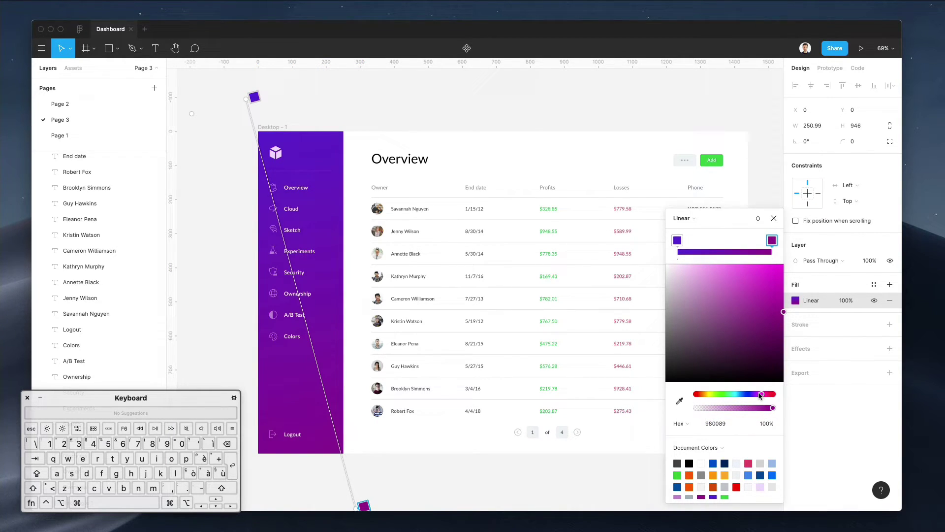
drag(788, 307, 817, 277)
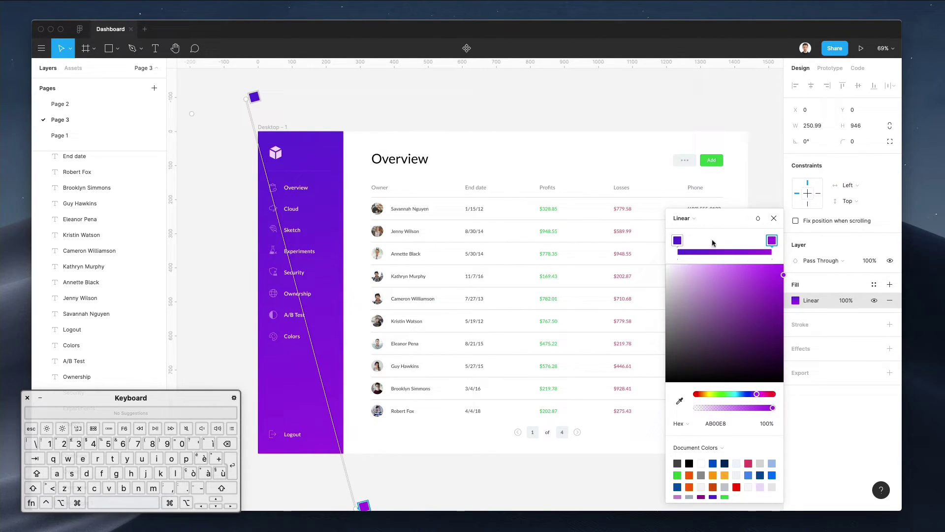
click(677, 240)
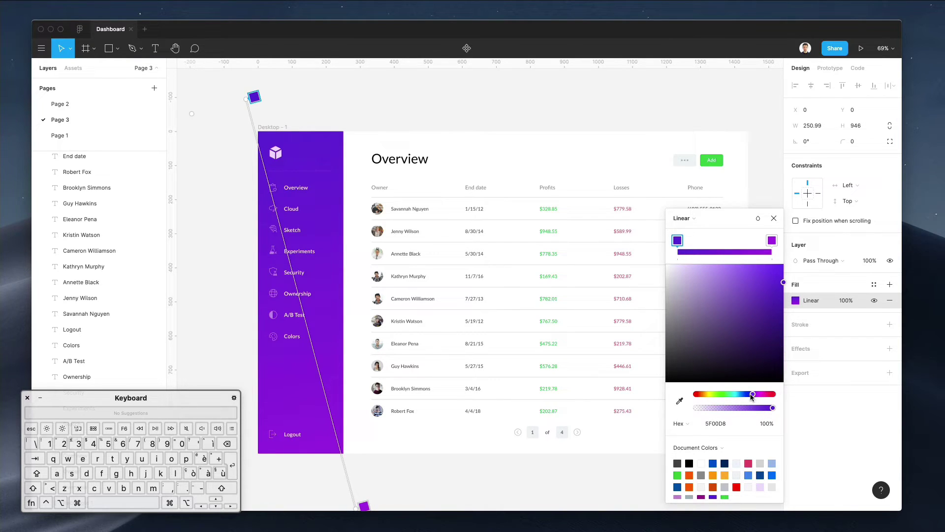
drag(752, 397, 750, 398)
key(Escape)
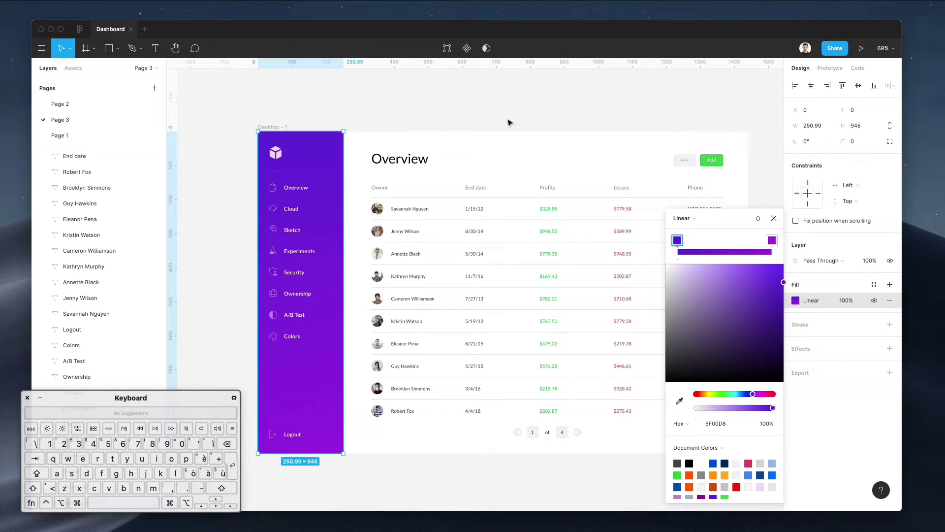
click(771, 241)
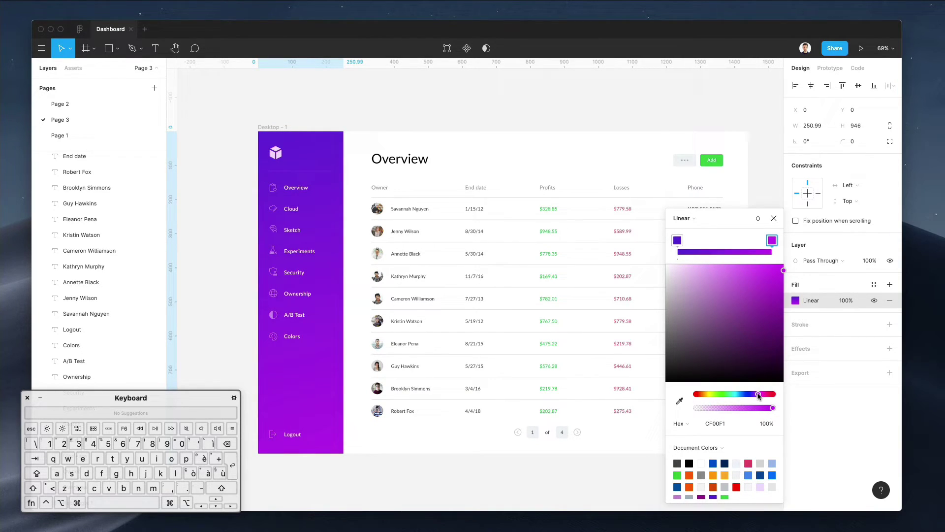
click(376, 105)
Select the three-dot and Add buttons together and move them slightly up to line up with the Overview title
scroll(247, 299, down, 2)
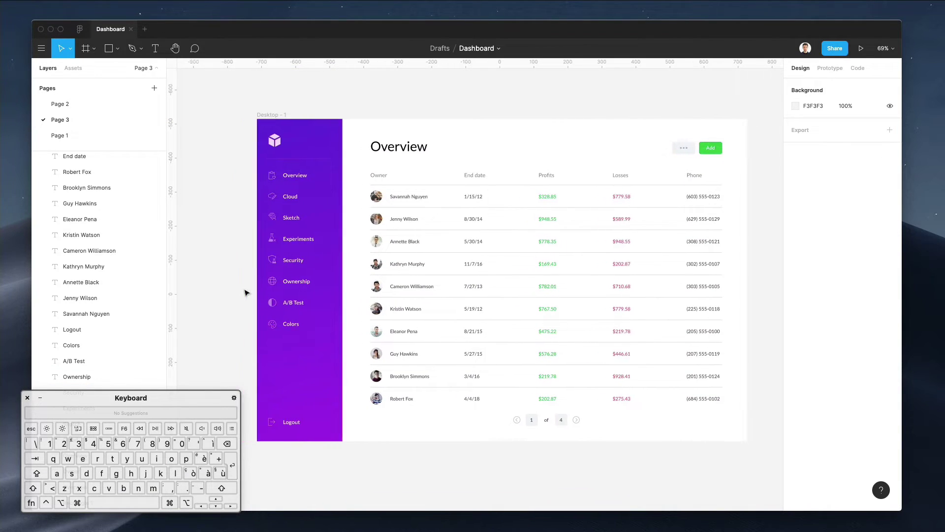
scroll(514, 121, down, 1)
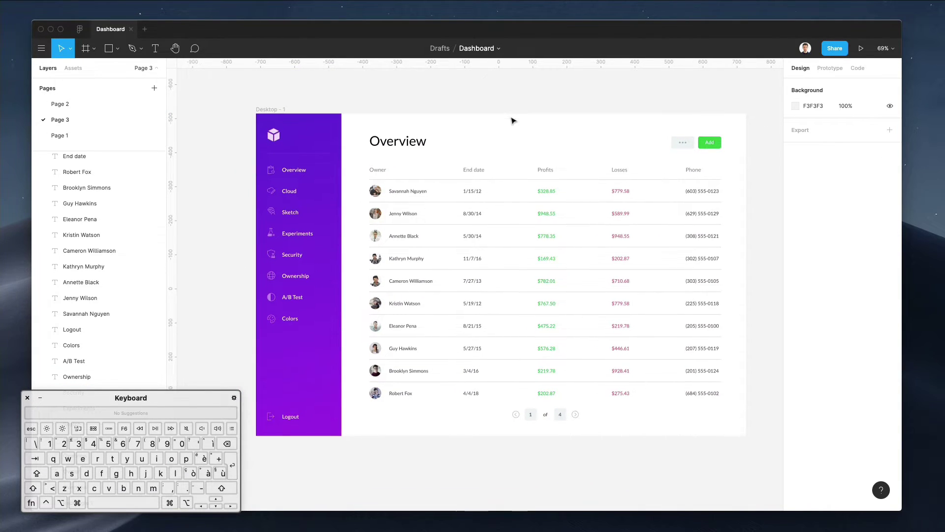
click(396, 139)
click(650, 86)
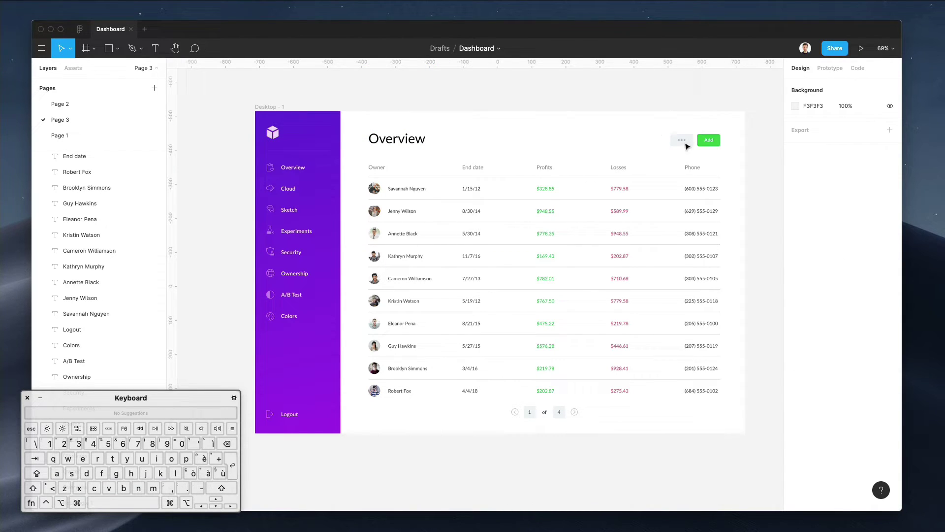
drag(657, 133, 748, 161)
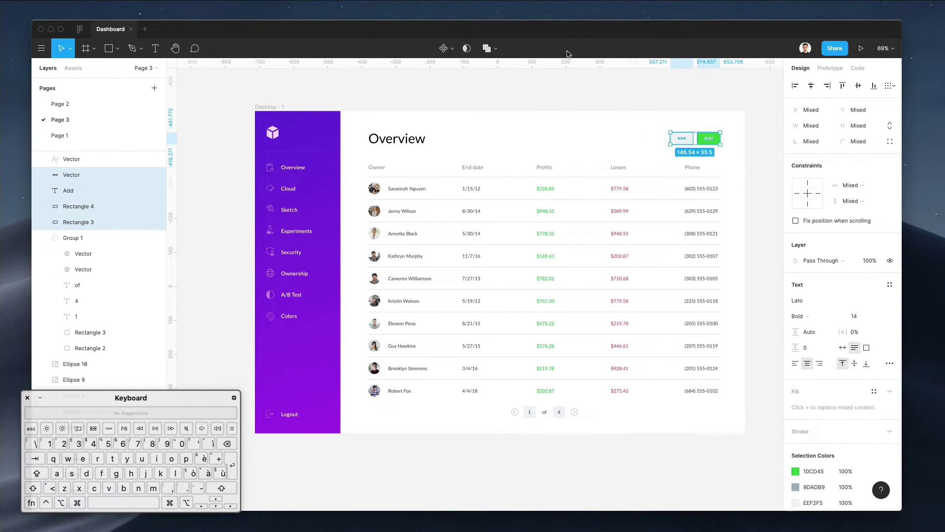
click(588, 102)
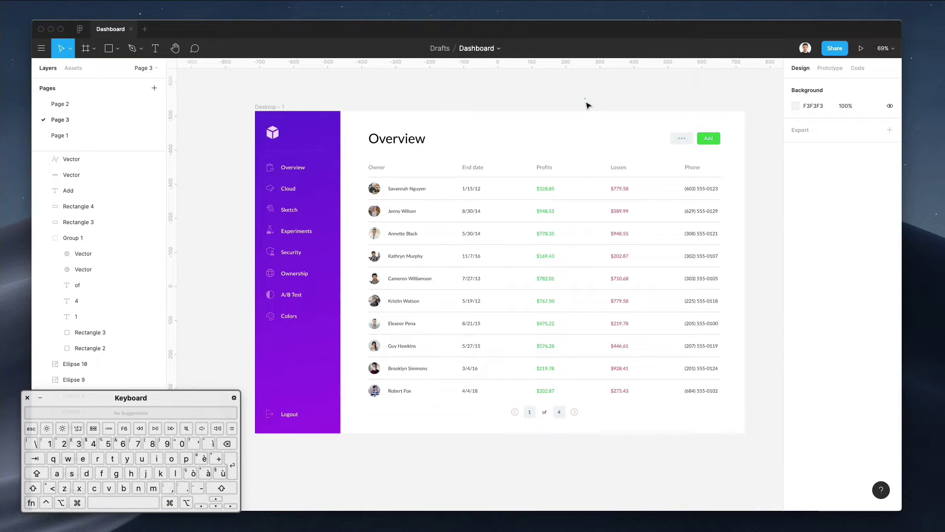
Move the whole End date column, header and dates, 20 px to the right
scroll(587, 105, right, 3)
scroll(576, 130, left, 1)
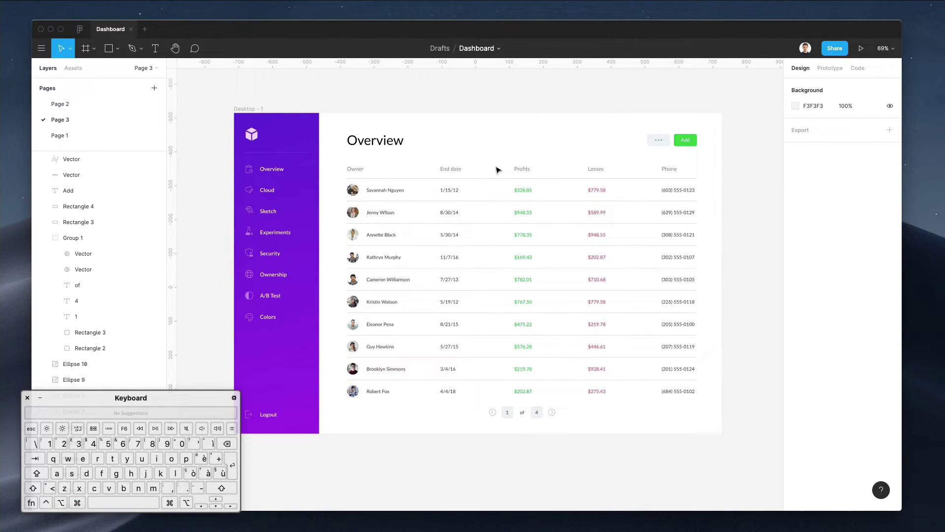
drag(456, 156, 479, 419)
drag(475, 327, 491, 147)
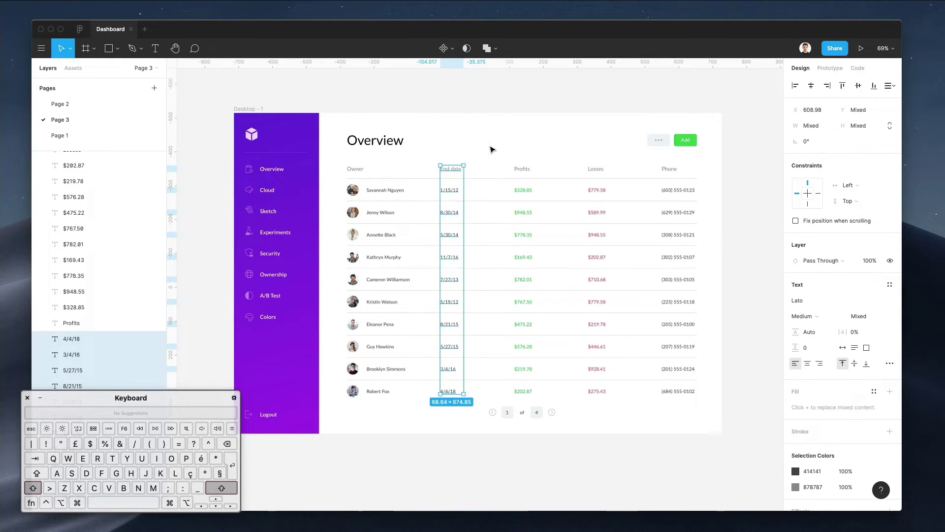
key(shift+Right)
key(shift+Right)
key(shift+Right)
key(shift+Left)
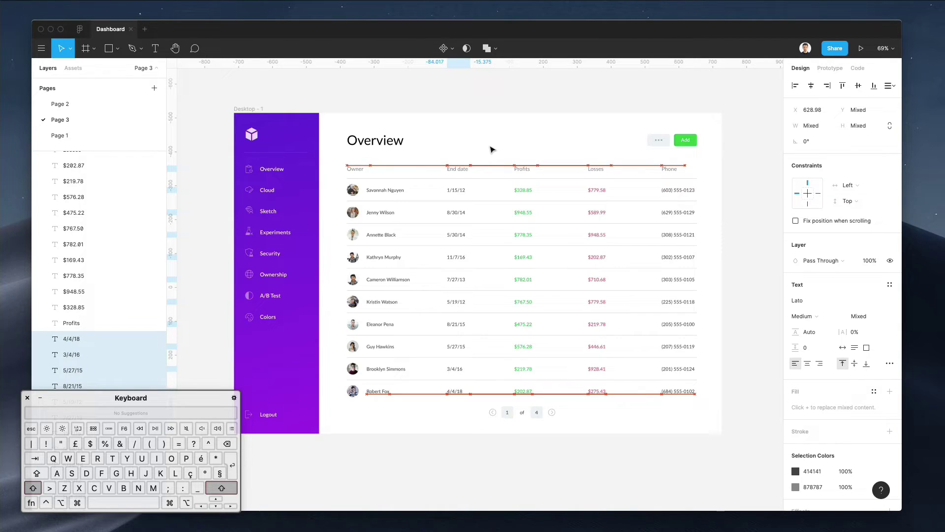
Move the Profits and Losses columns with their headers 20 px to the right, leaving the row lines in place
drag(503, 139, 605, 393)
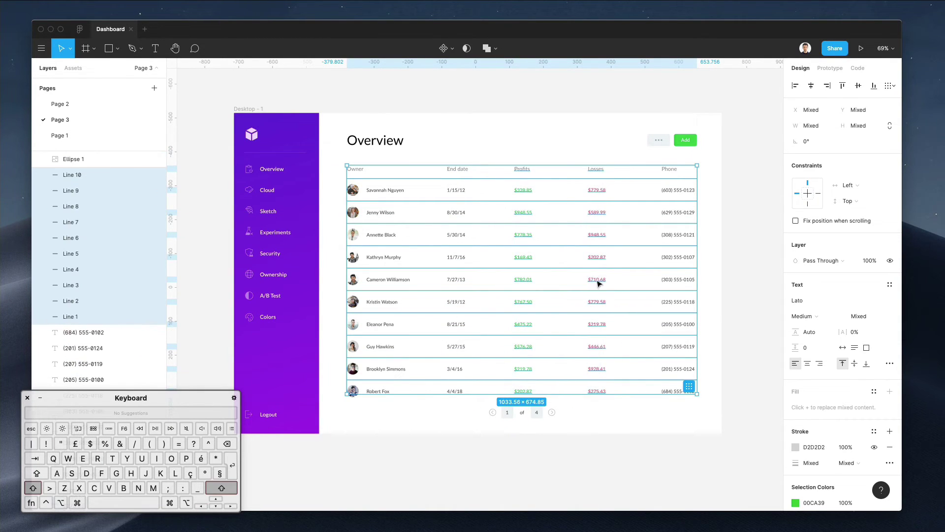
drag(564, 157, 583, 401)
key(shift+Right)
key(shift+Right)
key(shift+Right)
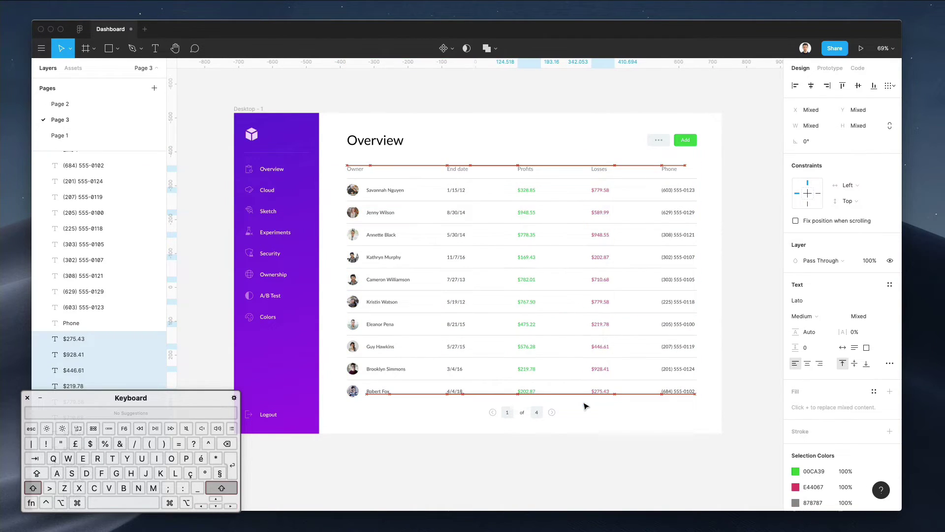
key(shift+Left)
key(Escape)
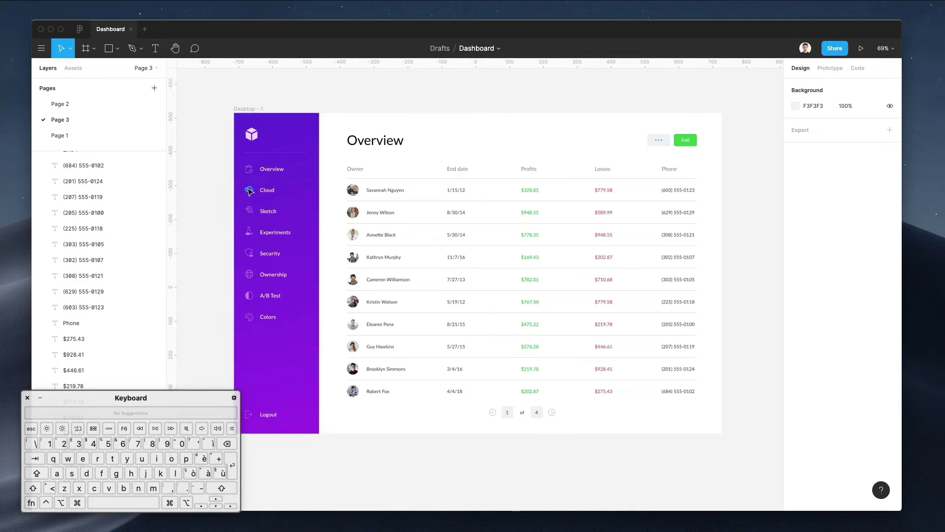
drag(209, 161, 231, 335)
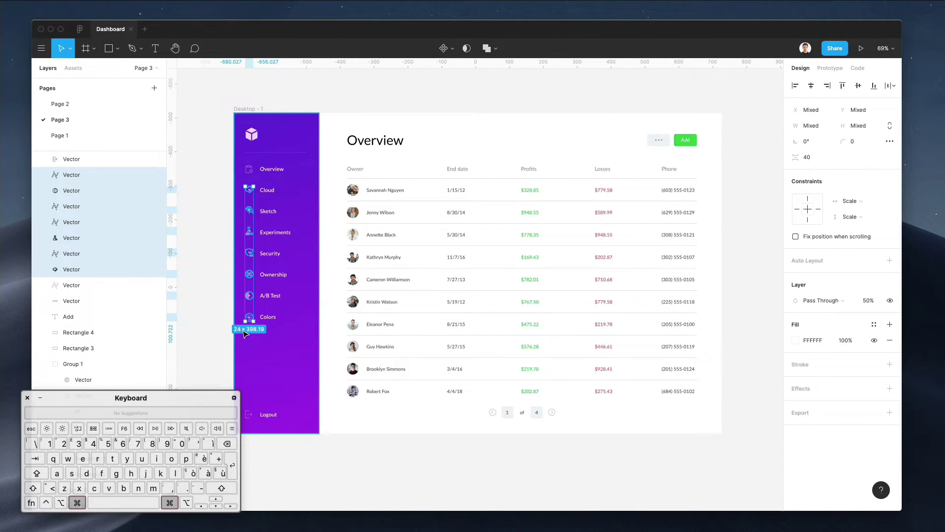
key(super+g)
key(super+r)
text(Icons)
key(Return)
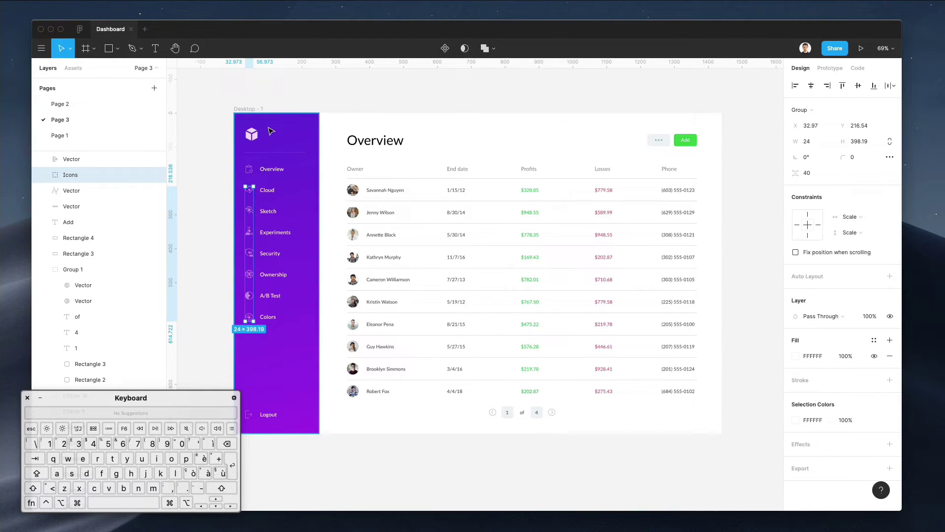
key(super+z)
key(super+z)
Group the eight sidebar icons from Overview through Colors, without the background, and name the group Icons
shift+click(254, 345)
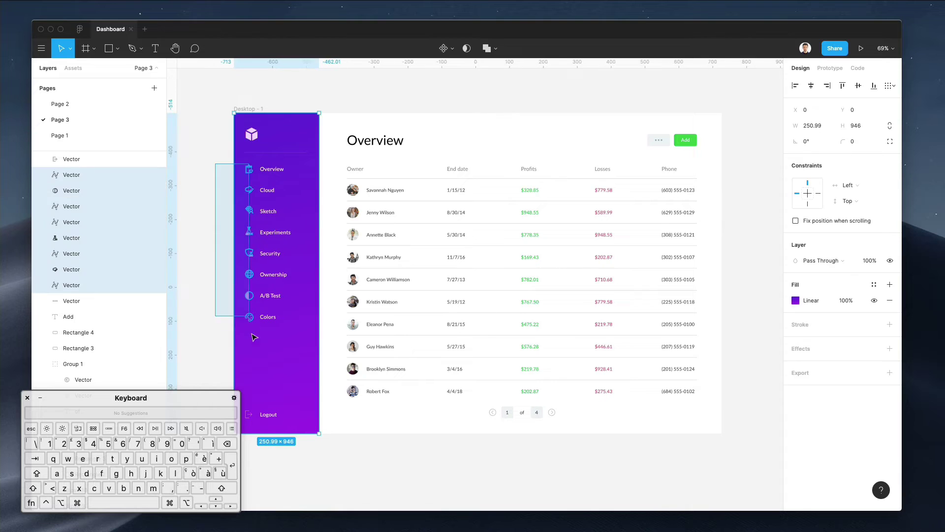
shift+click(266, 358)
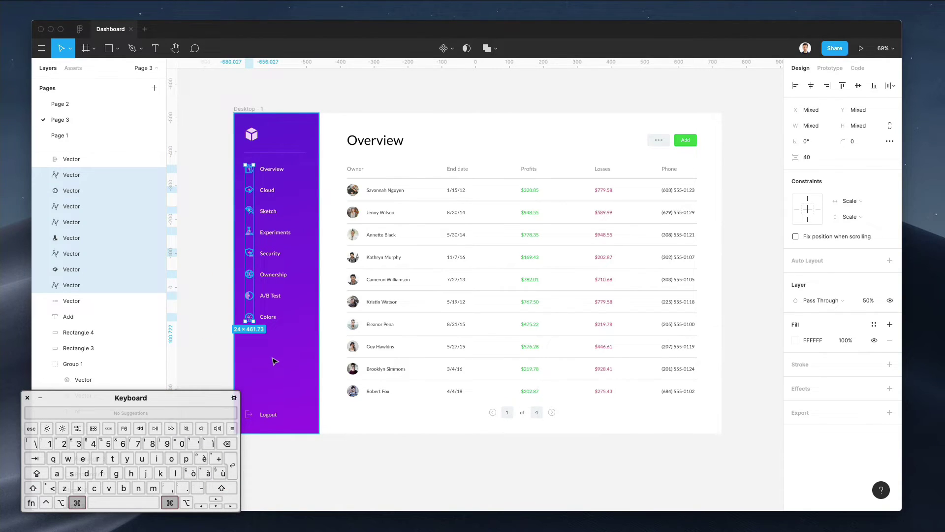
key(super+g)
key(super+r)
text(I)
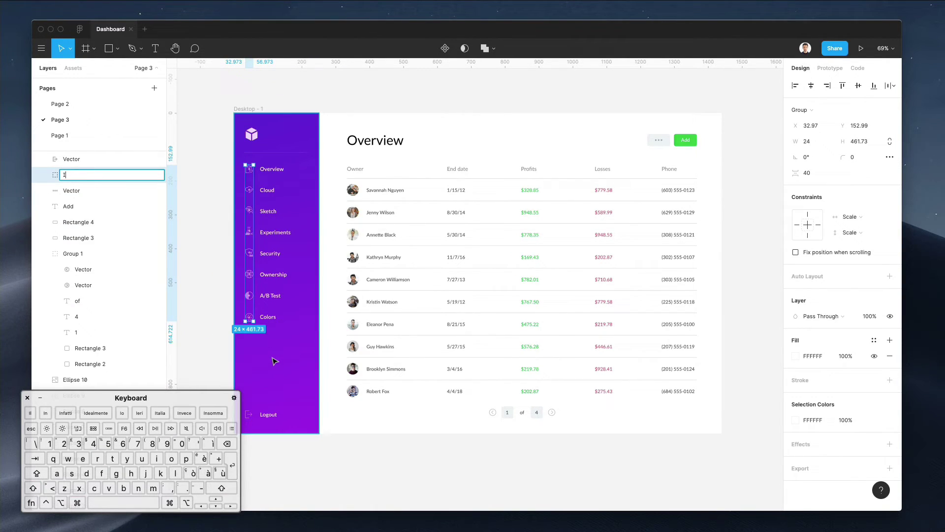
key(Return)
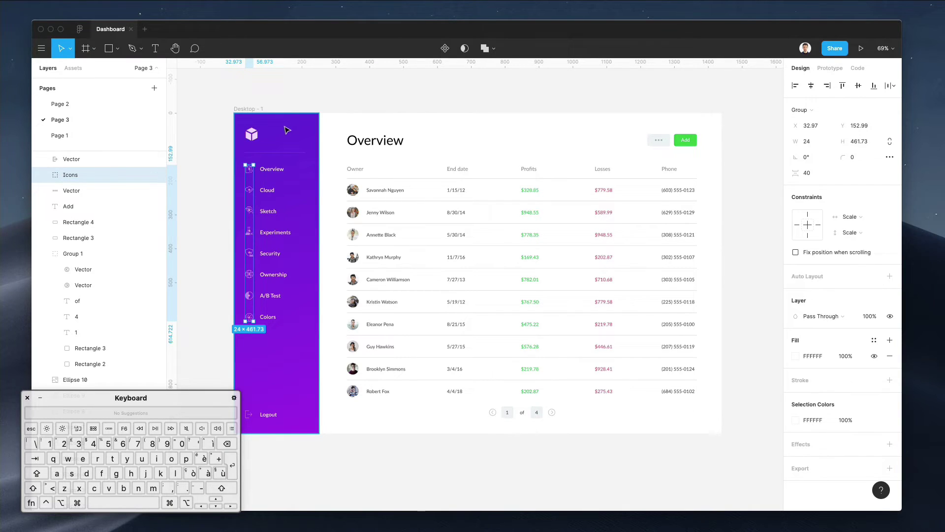
Group the eight sidebar text labels from Overview through Colors, leaving out the background and Logout
drag(329, 168, 266, 353)
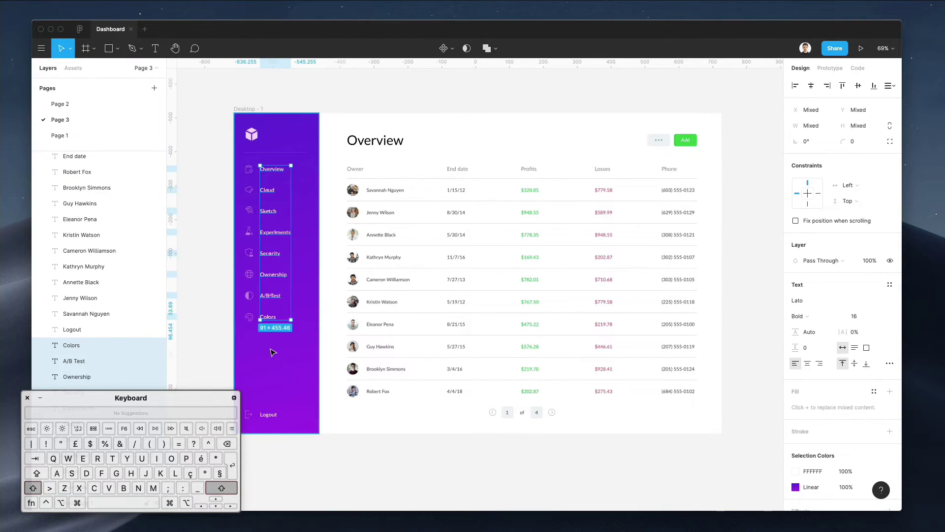
key(super+g)
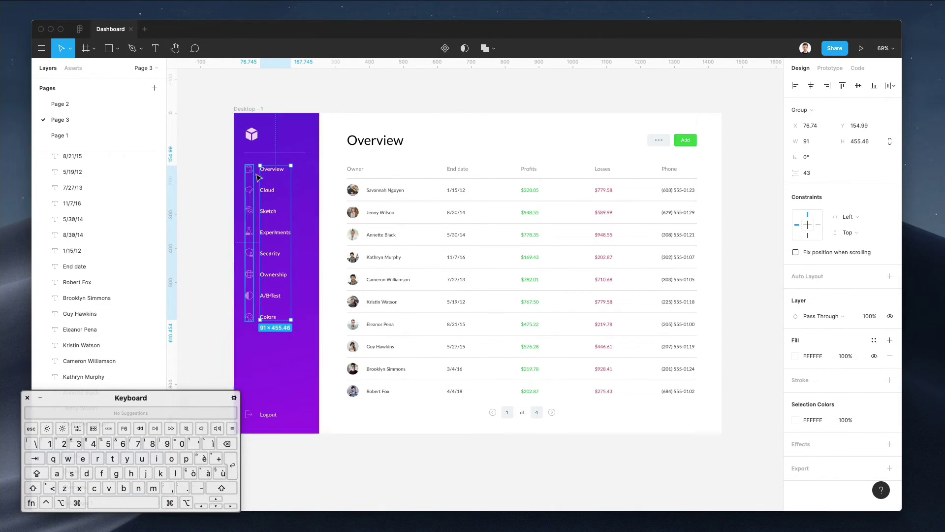
Rename the cube logo layer at the top of the purple sidebar as Logo
click(204, 223)
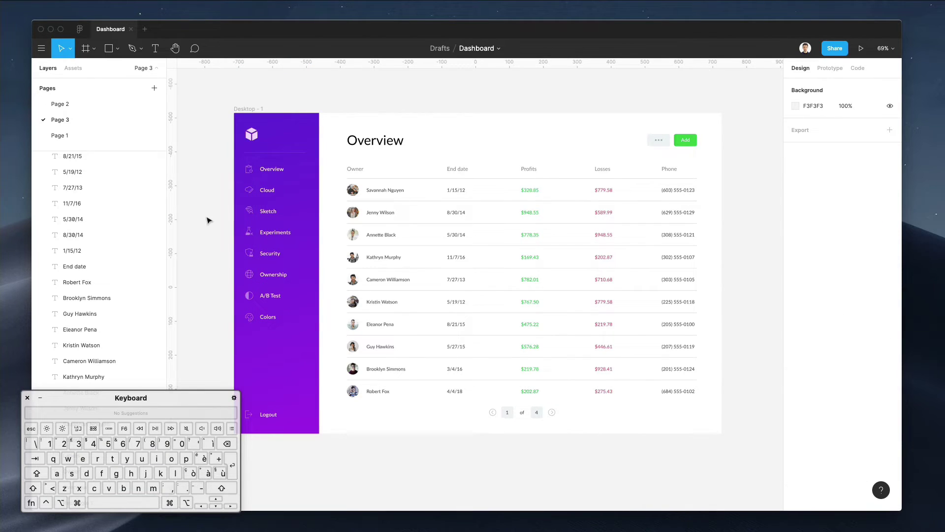
scroll(220, 165, up, 3)
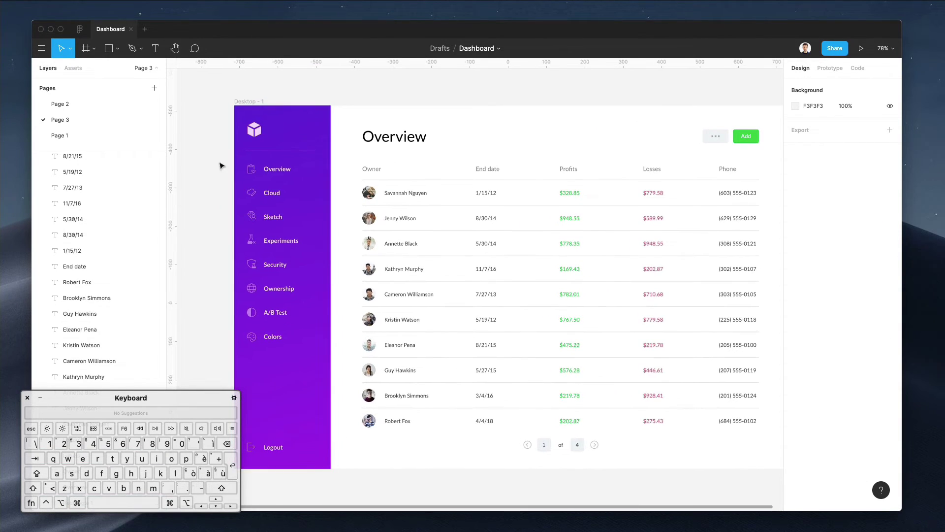
click(256, 131)
key(super+r)
text(Lo)
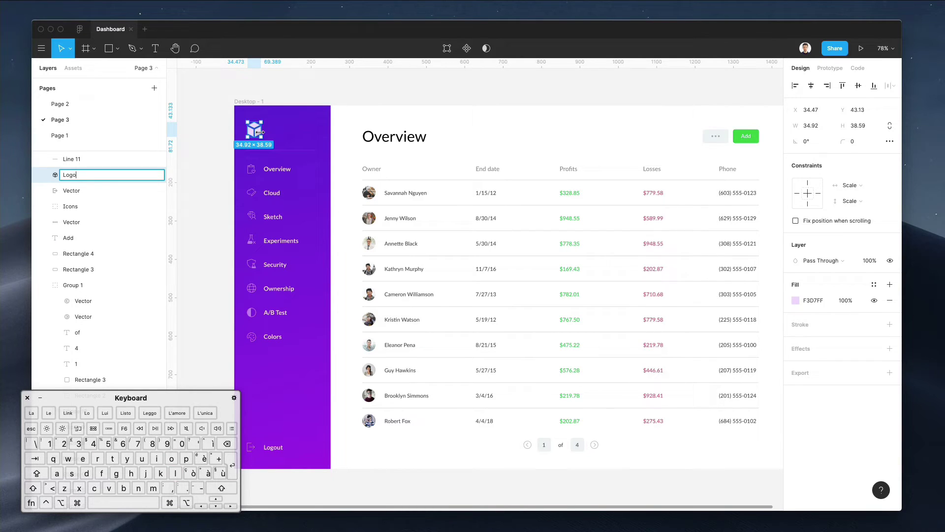
text(go)
click(199, 131)
Group the sidebar's logout icon with its text label and name the group Logout
scroll(235, 127, down, 2)
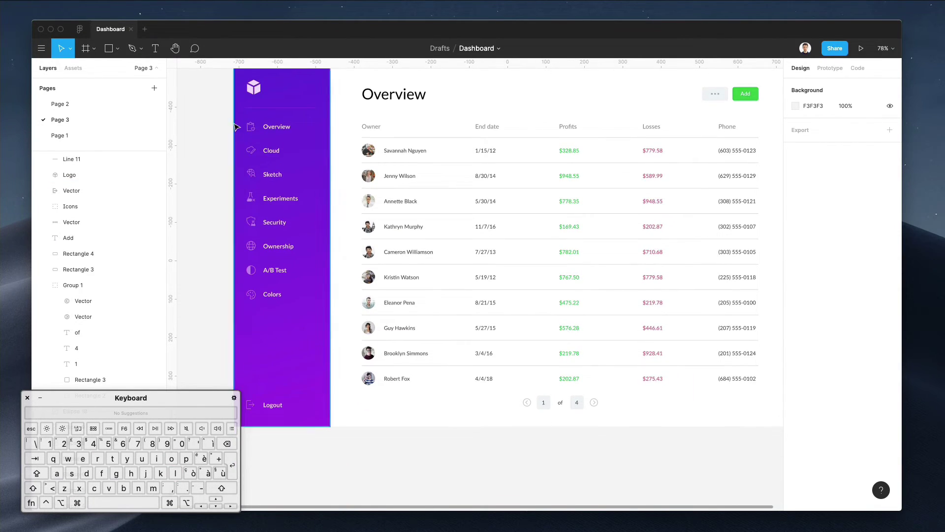
scroll(244, 172, up, 2)
scroll(244, 172, left, 2)
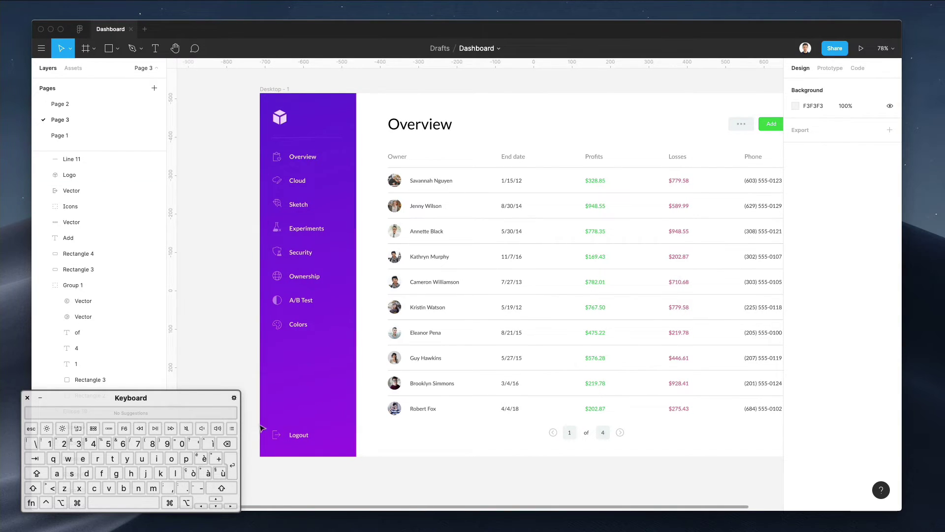
drag(257, 431, 295, 443)
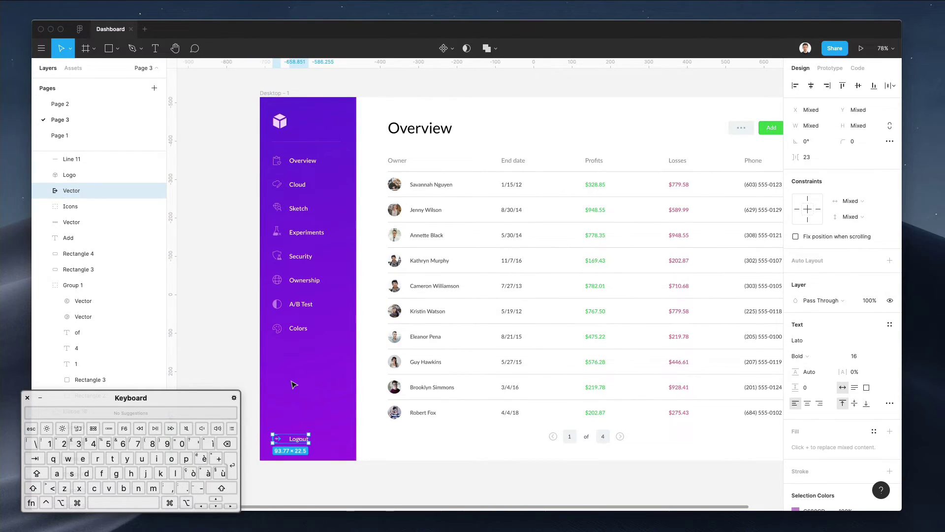
key(super+g)
key(super+r)
text(Logout)
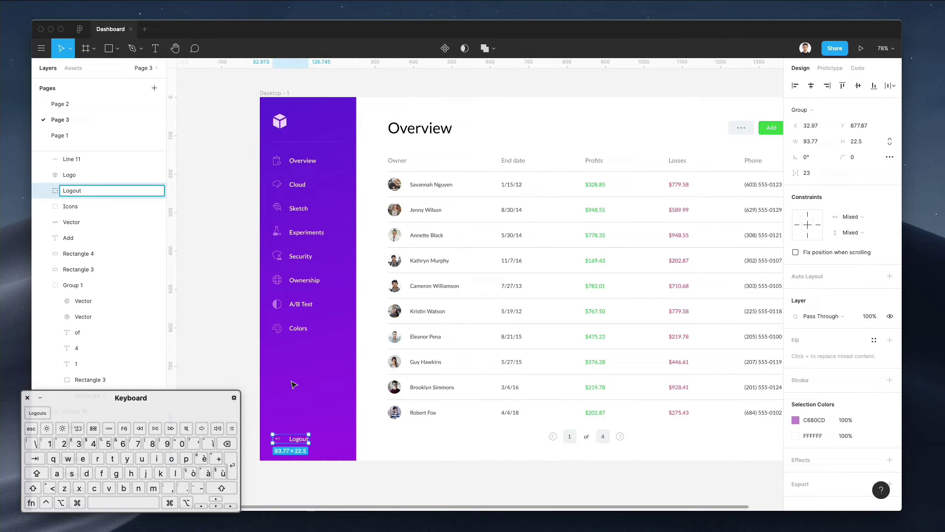
key(Return)
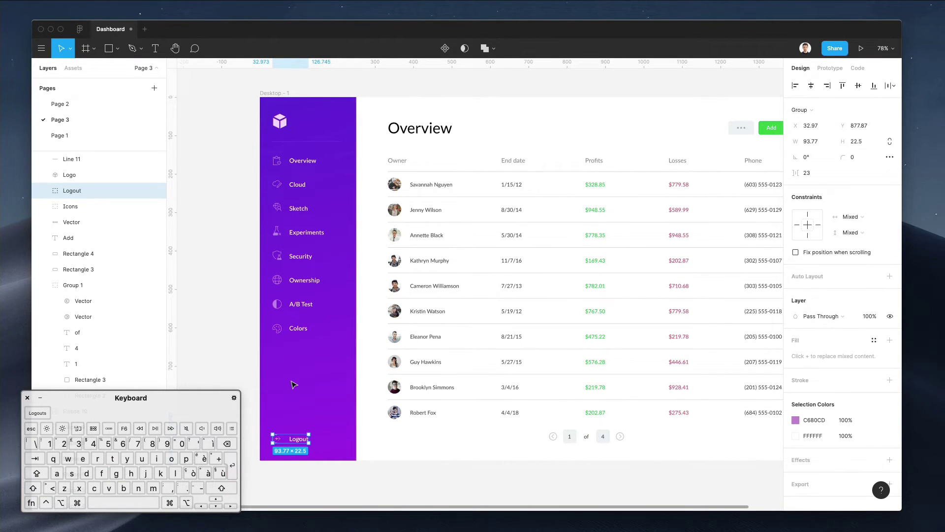
click(213, 214)
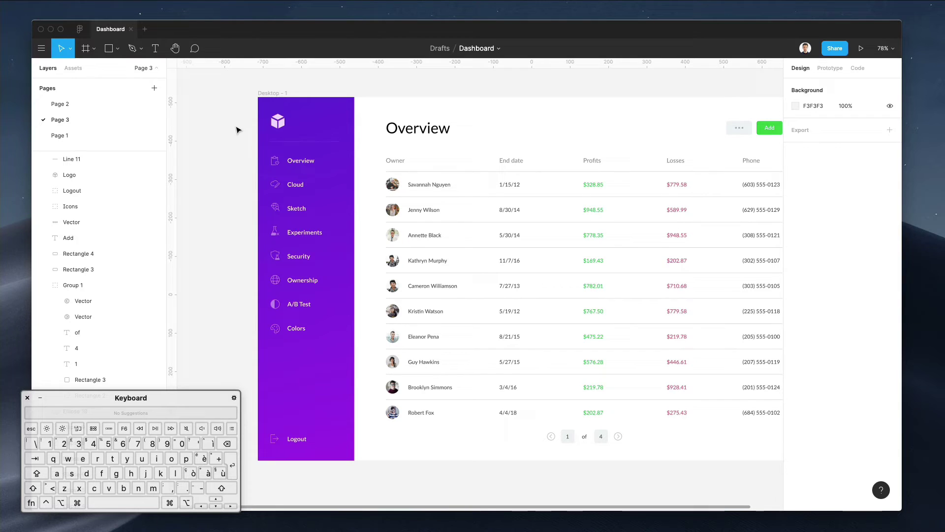
Rename the layer of the thin divider line below the sidebar logo as Line
drag(235, 114, 341, 468)
double_click(74, 175)
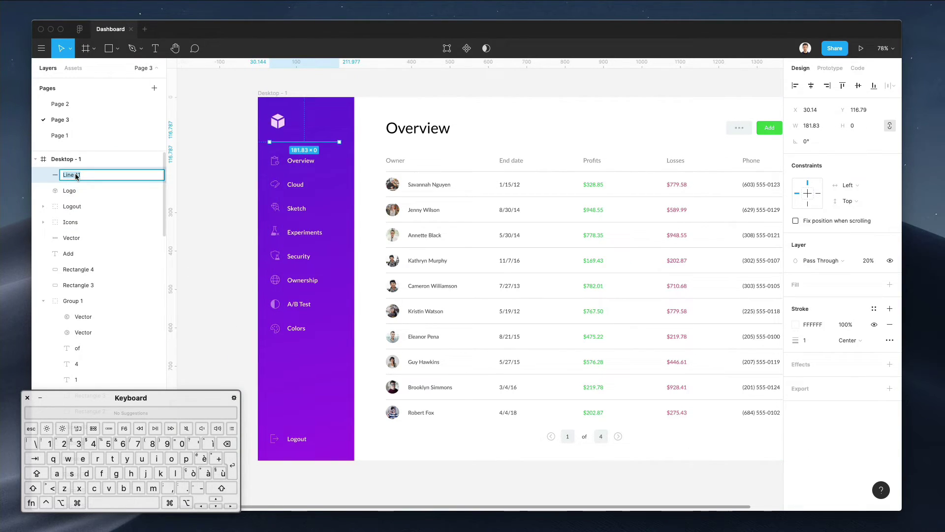
key(BackSpace)
key(Return)
Group the entire sidebar, including background, logo, line, icons, labels and Logout, and name the group Side Menu
drag(247, 112, 329, 426)
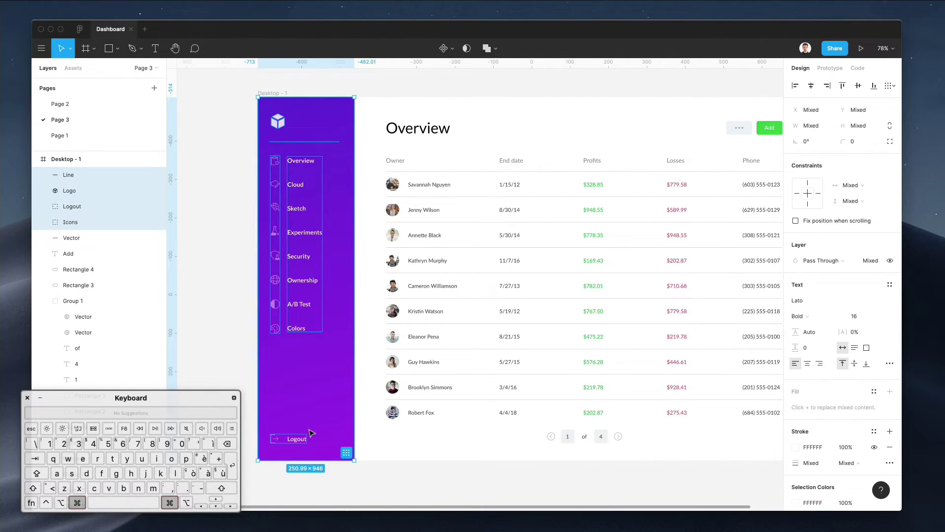
key(super+g)
key(super+r)
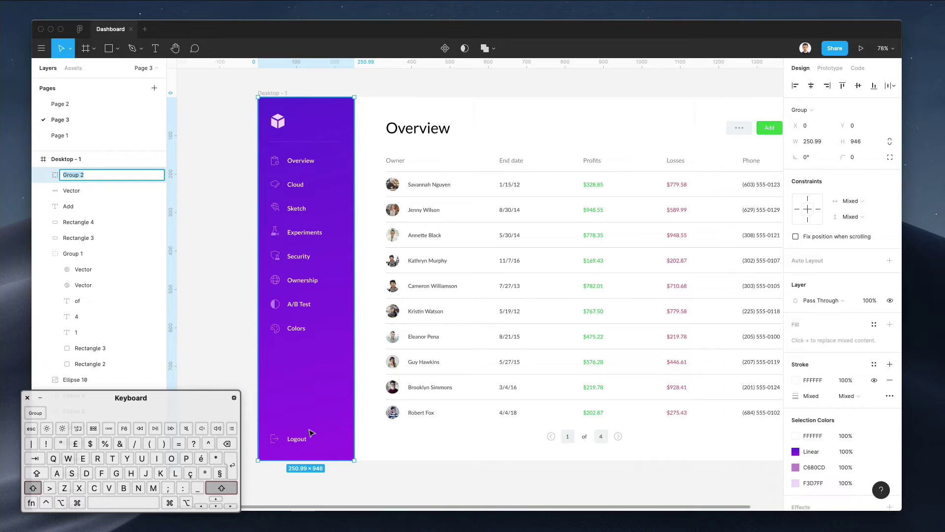
text(Side Menu)
key(Return)
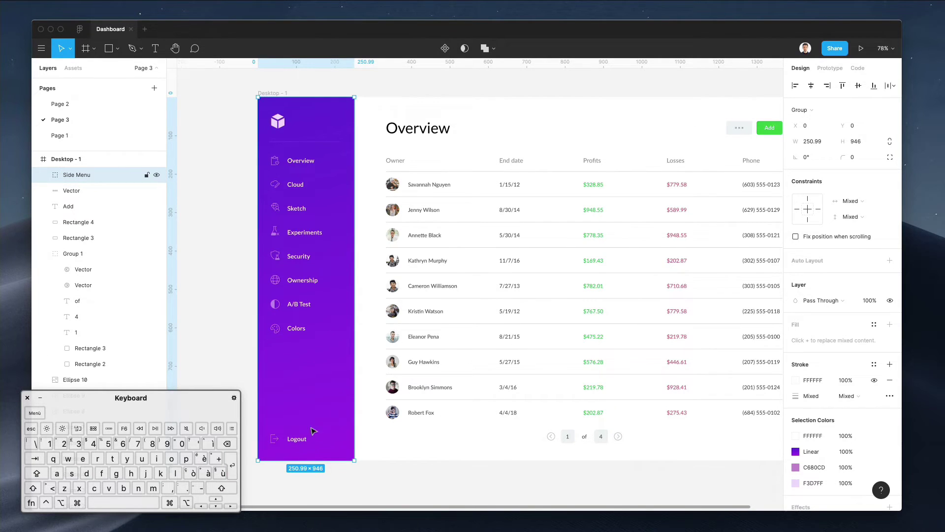
scroll(400, 285, down, 3)
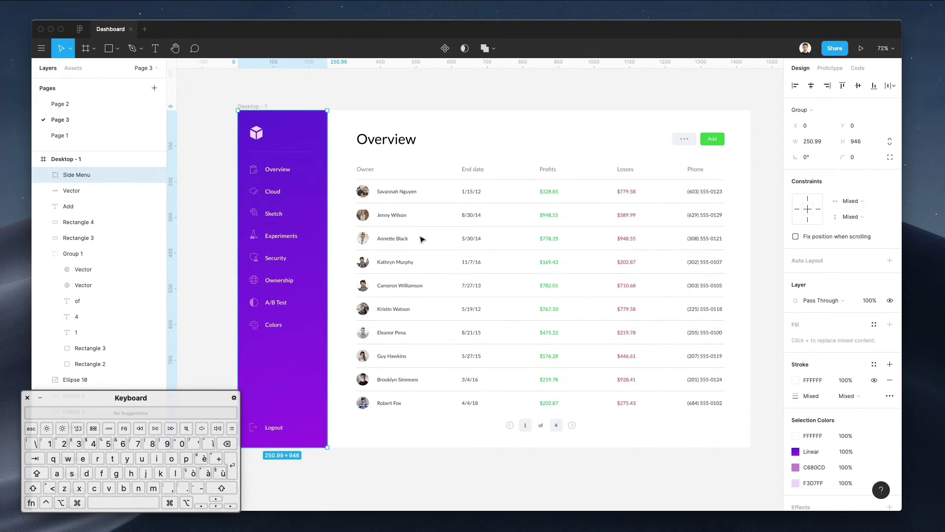
scroll(432, 238, right, 2)
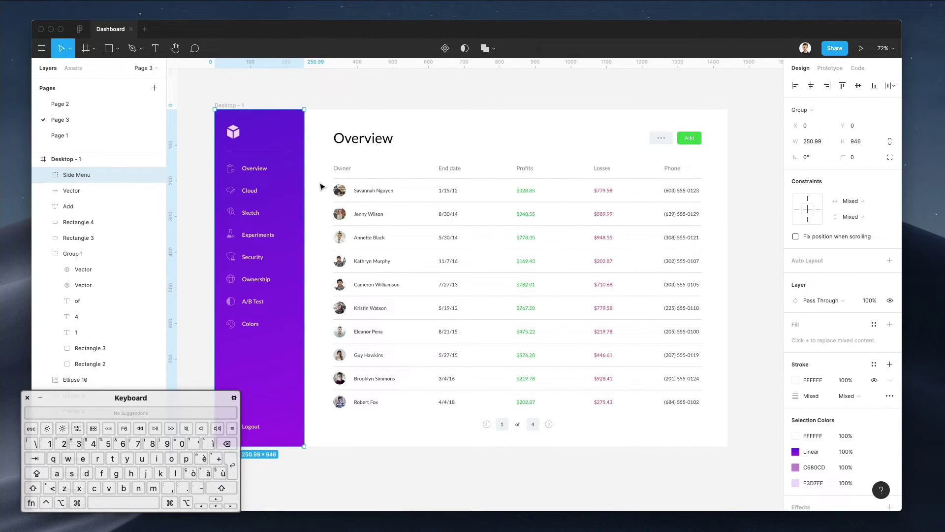
scroll(324, 184, right, 1)
scroll(415, 185, down, 3)
scroll(423, 187, up, 5)
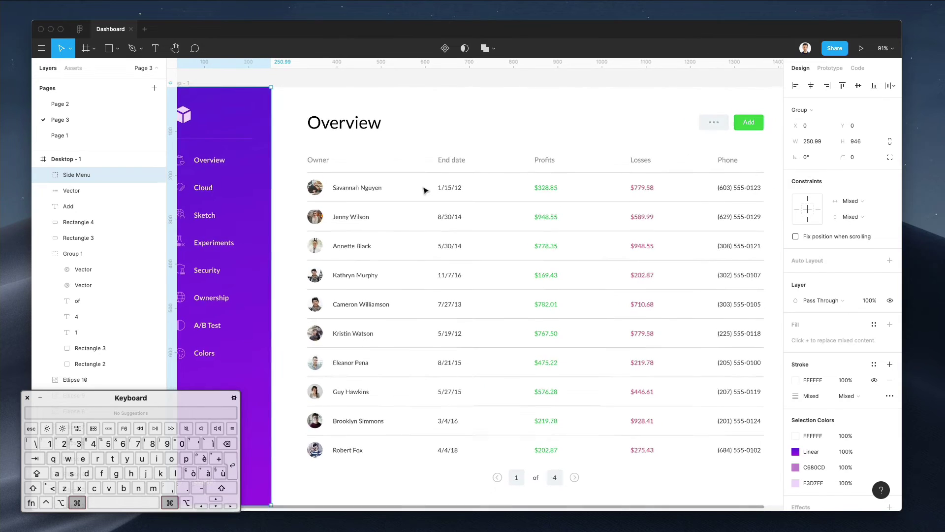
drag(301, 183, 713, 201)
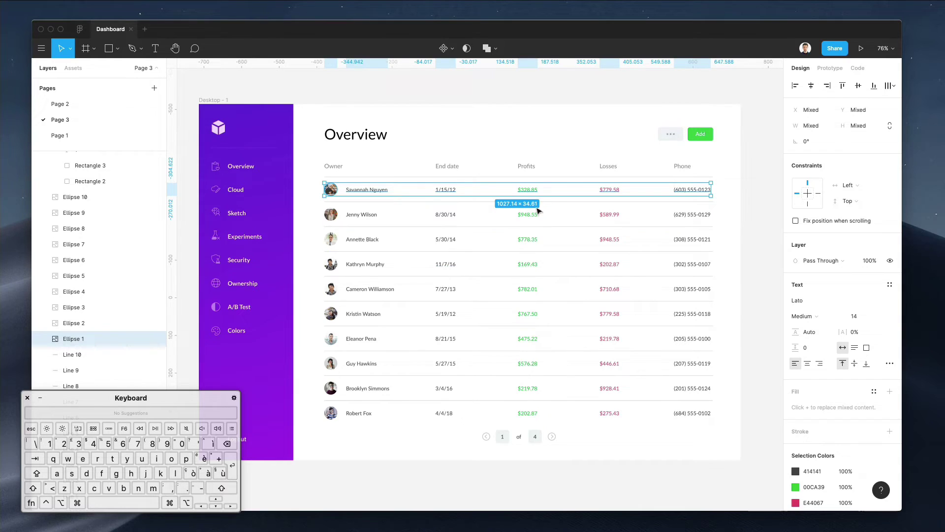
click(458, 150)
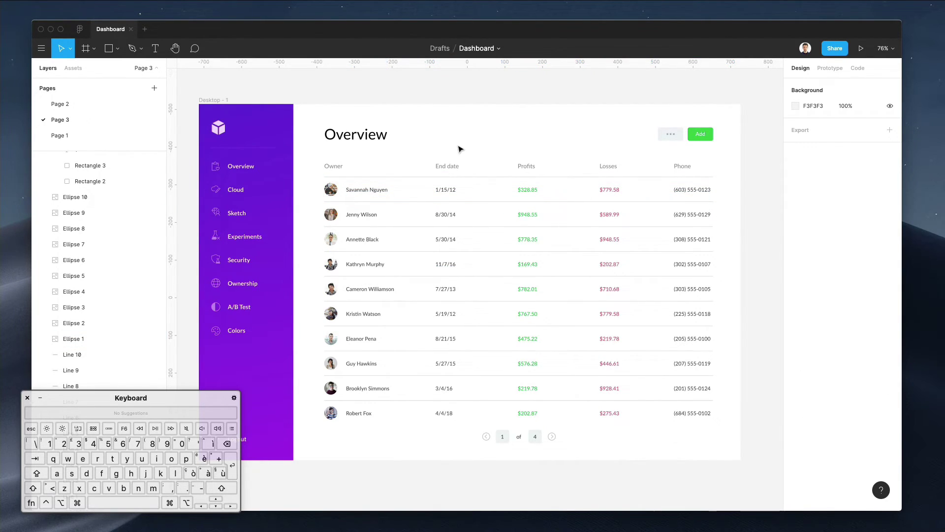
Group the five table column headers from Owner through Phone and name the group Labels
scroll(458, 150, left, 2)
scroll(459, 150, down, 1)
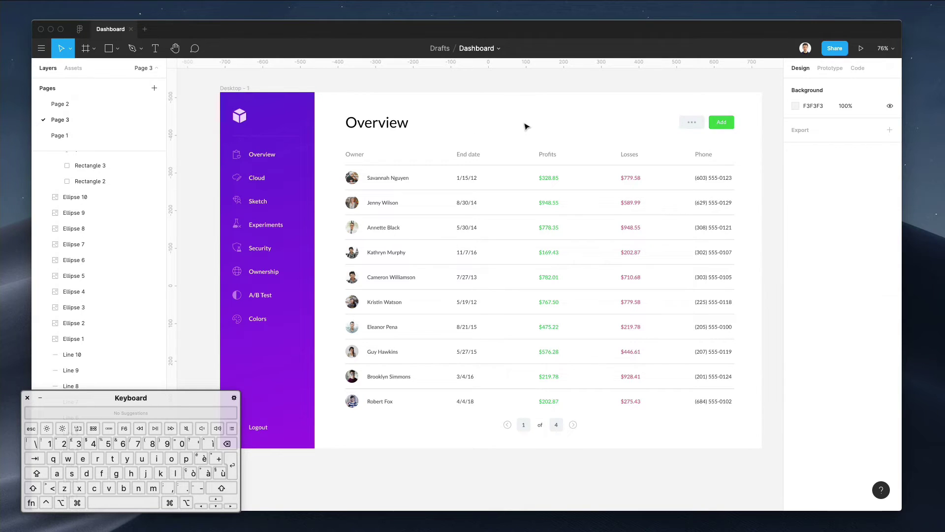
scroll(522, 133, right, 3)
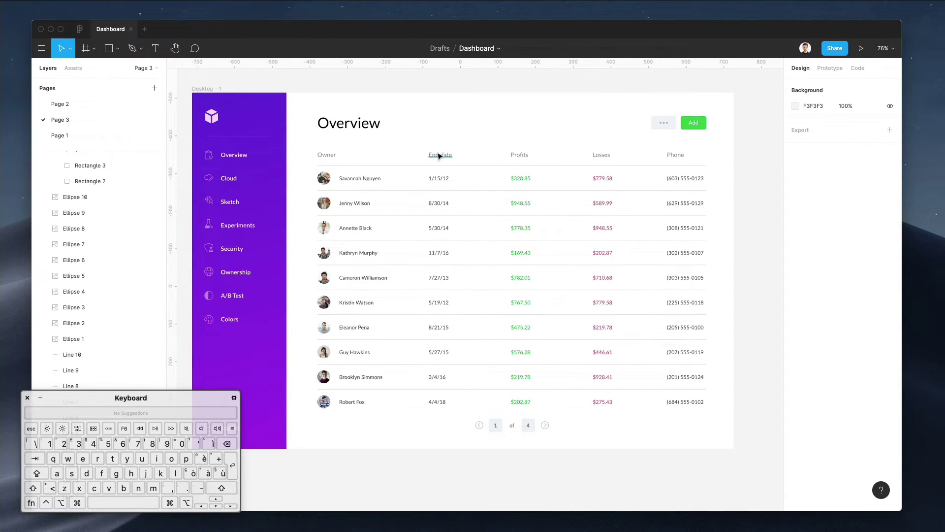
drag(309, 151, 697, 166)
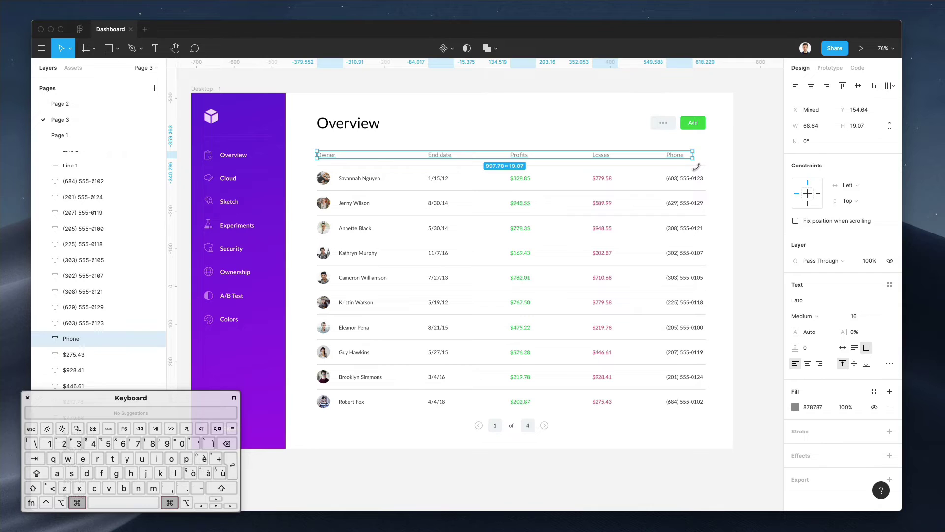
key(super+g)
key(super+r)
text(Labels)
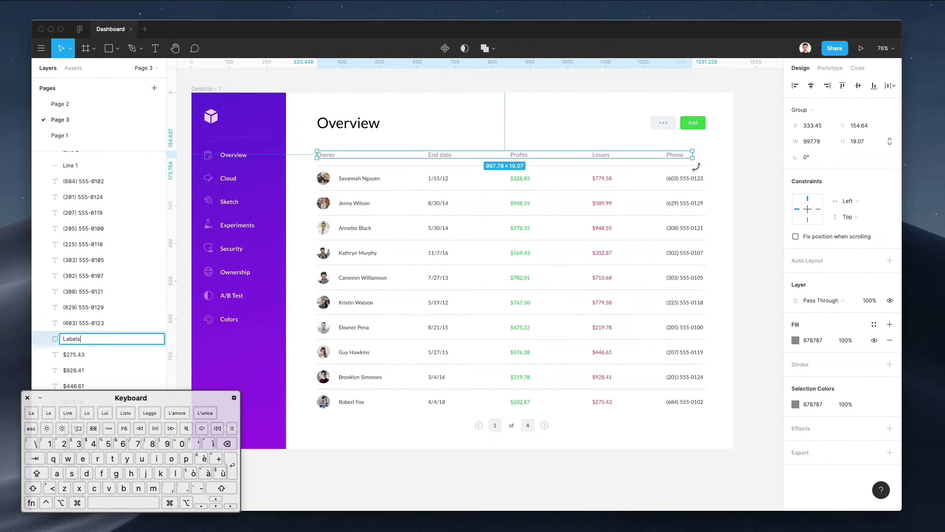
key(Return)
Group the first and second table rows separately, each with its avatar, texts and the divider line above it
click(305, 169)
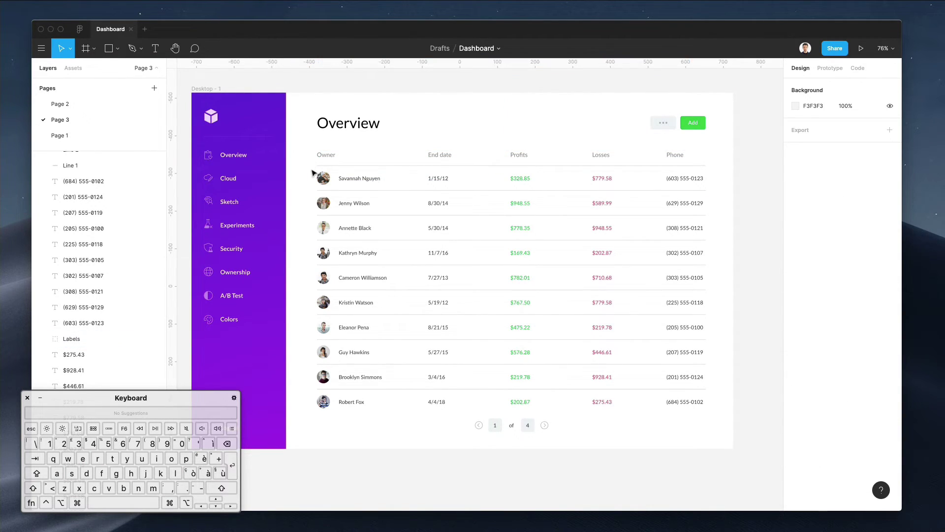
click(311, 176)
click(307, 175)
drag(358, 175, 700, 192)
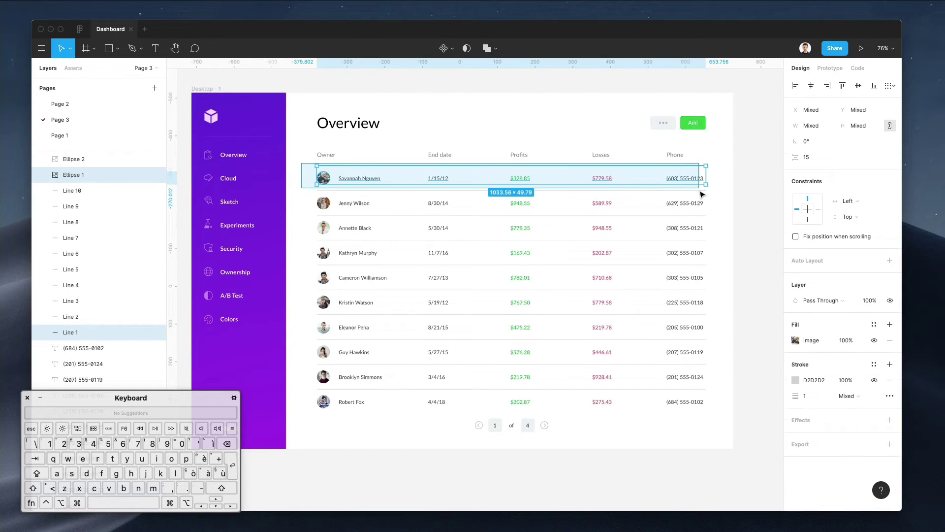
key(super+g)
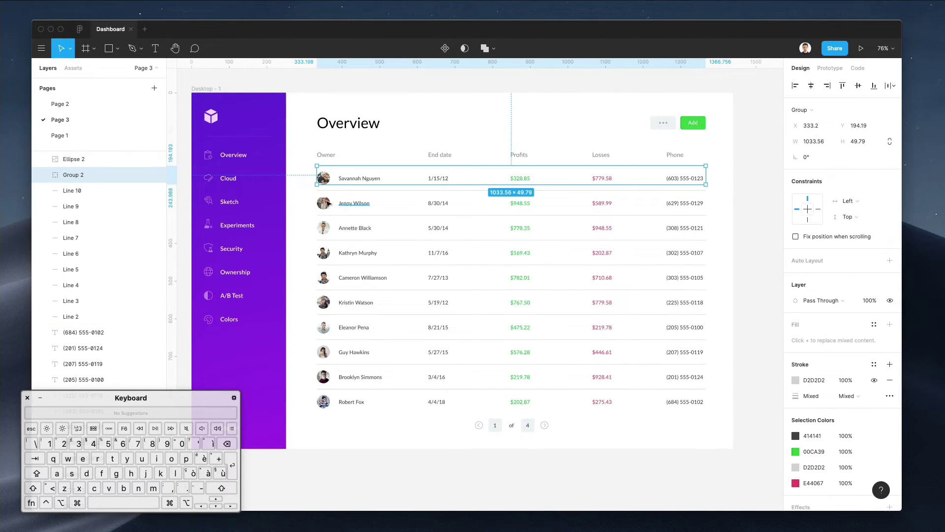
drag(302, 193, 702, 213)
key(super+g)
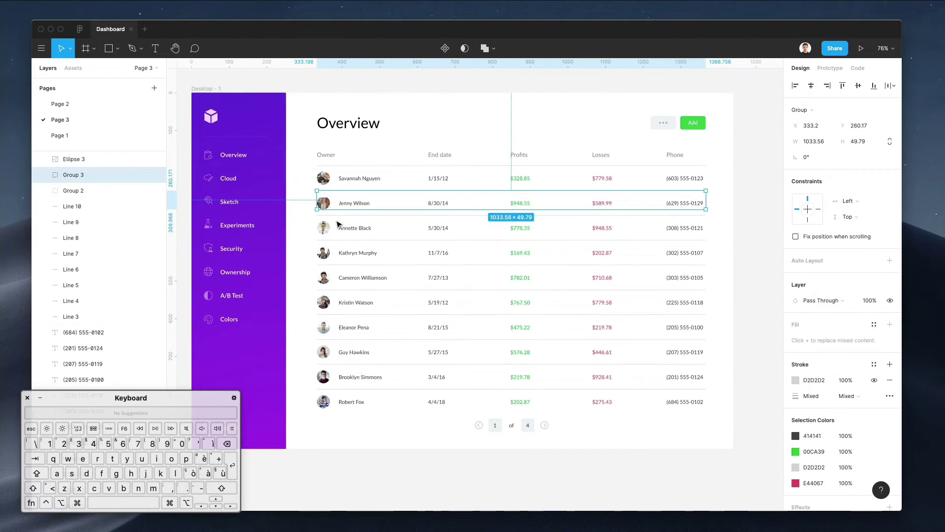
Group the third and fourth table rows separately, each together with the divider line above it
drag(307, 218, 669, 238)
key(super+g)
drag(306, 240, 713, 261)
key(super+g)
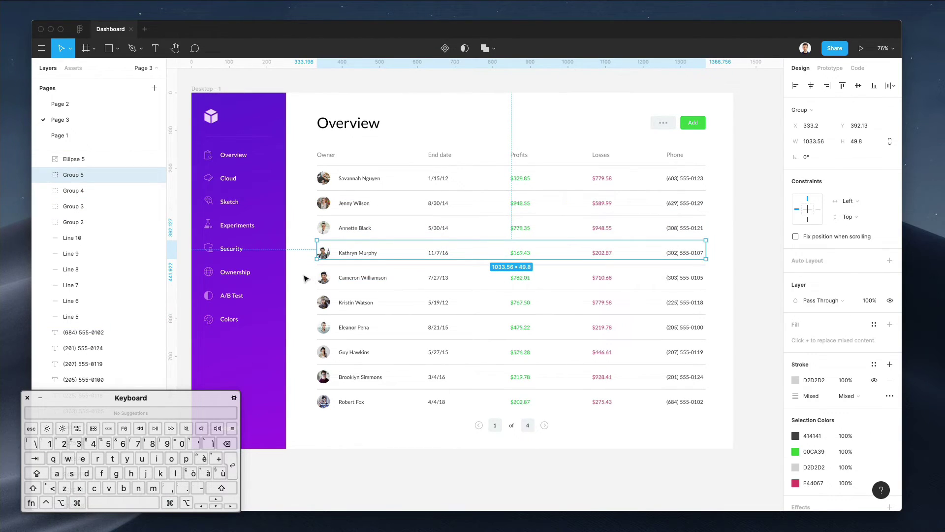
Group each of the remaining six table rows separately, from the fifth to the tenth, including their divider lines
drag(306, 267, 310, 414)
key(super+g)
key(super+g)
key(super+g)
key(super+g)
key(super+g)
key(super+g)
click(278, 257)
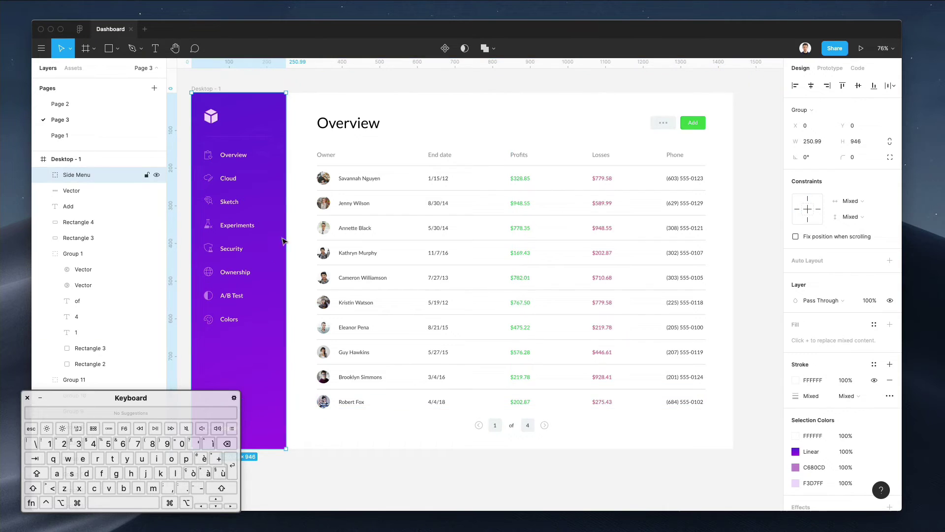
drag(301, 168, 397, 443)
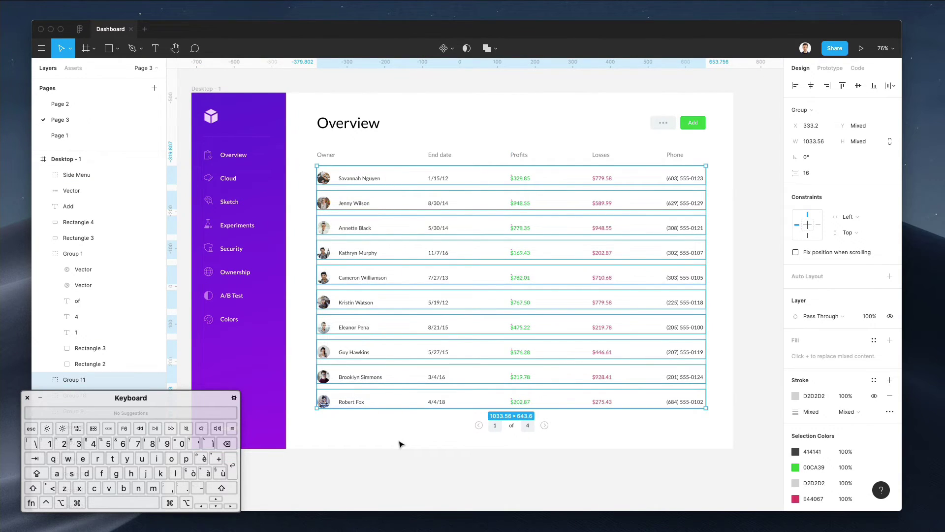
click(386, 444)
Rename the groups of the first and second table rows as 1 and 2
click(345, 182)
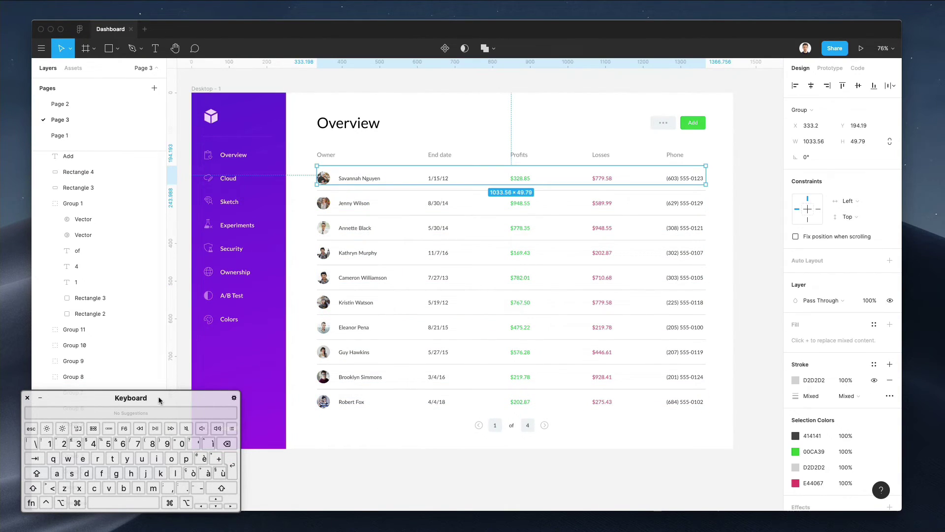
drag(164, 400, 834, 401)
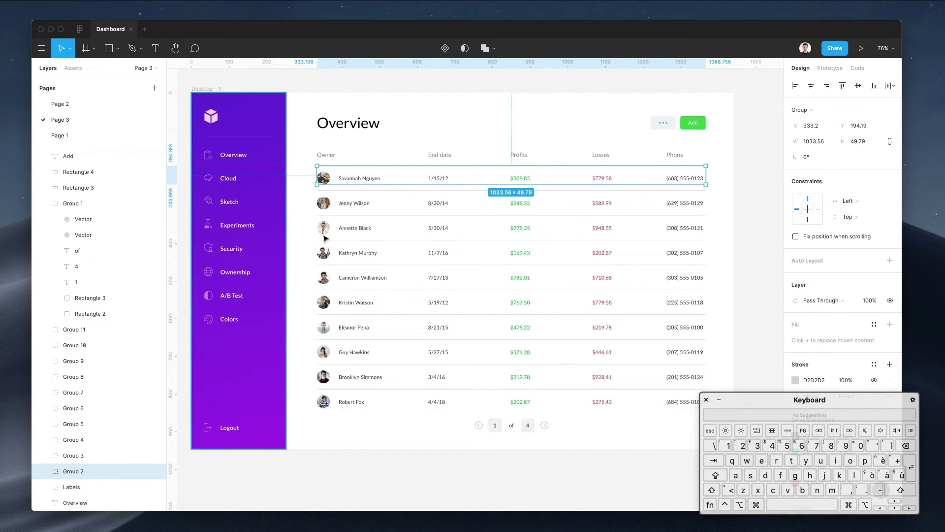
key(super+r)
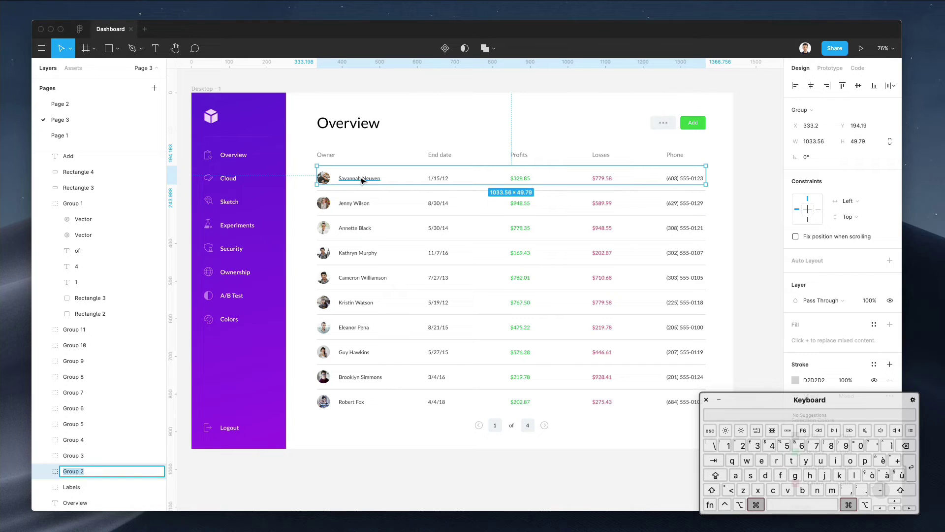
text(1)
key(Return)
click(353, 202)
key(super+r)
text(2)
key(Return)
click(351, 230)
super+click(351, 231)
key(super+r)
text(3)
key(Return)
key(super+z)
key(super+z)
key(super+z)
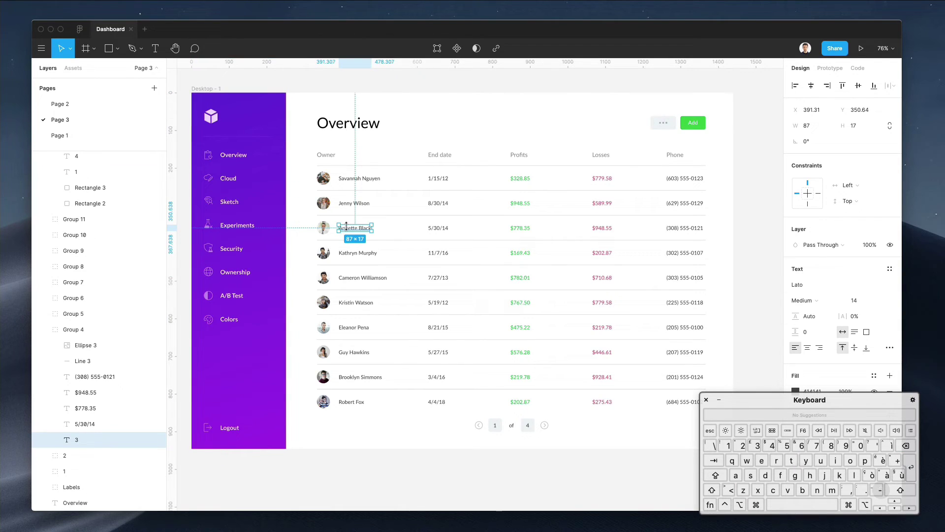
Rename the third table row's group as 3, keeping its owner text layer's original name
click(347, 229)
key(super+r)
text(3)
key(Return)
key(Escape)
Rename the groups of the fourth and fifth table rows as 4 and 5
click(359, 257)
key(super+r)
text(4)
key(Return)
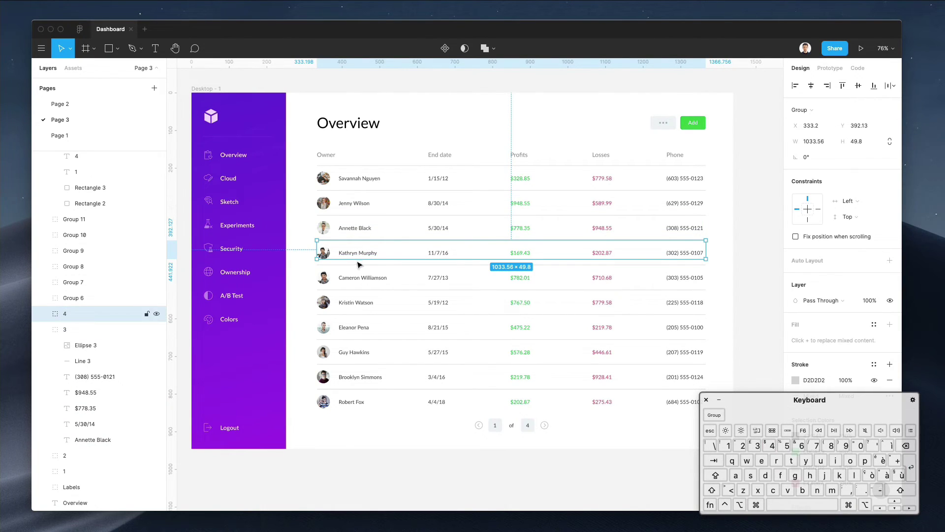
click(358, 275)
key(super+r)
text(5)
key(Return)
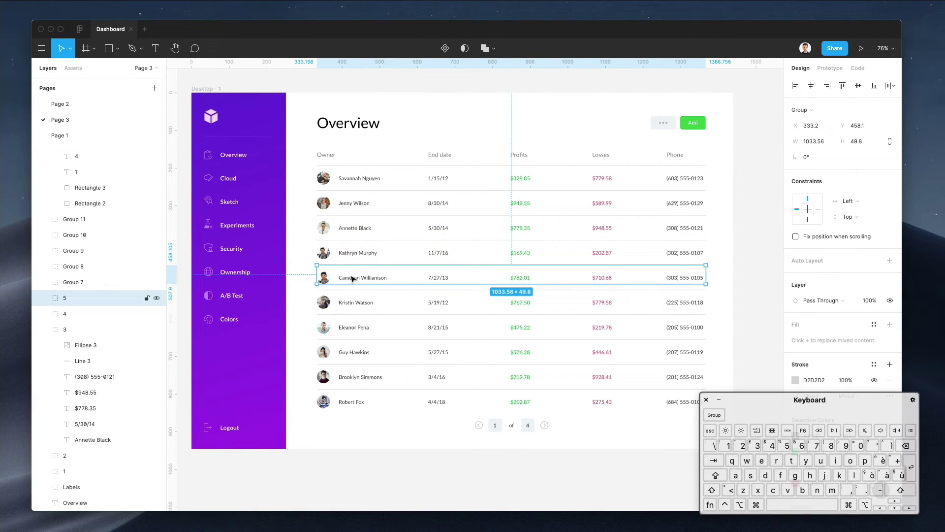
Rename the groups of the sixth and seventh table rows as 6 and 7
click(353, 305)
key(super+r)
text(6)
key(Return)
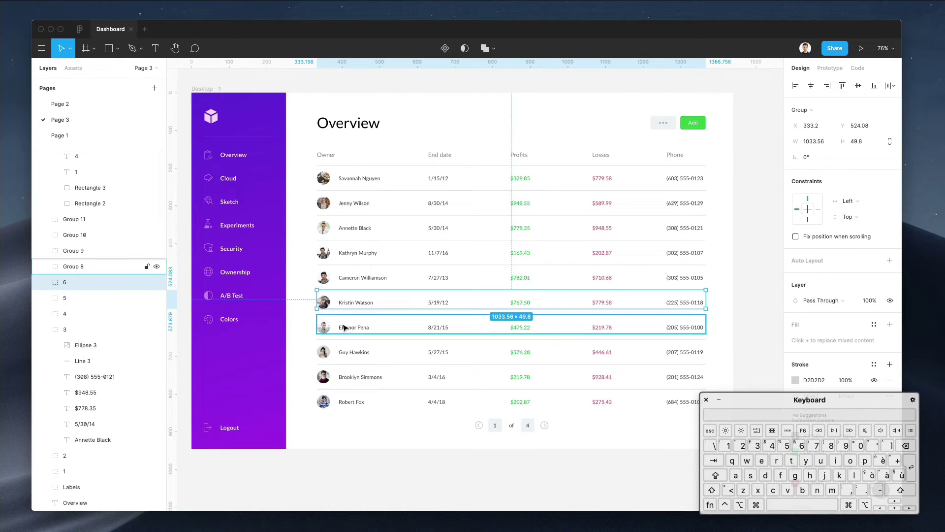
click(345, 328)
key(super+r)
text(7)
key(Return)
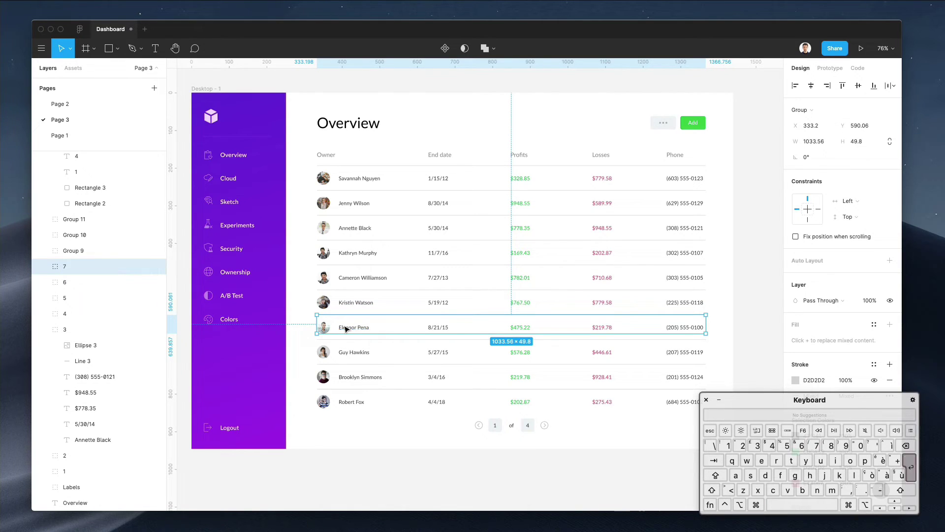
Rename the groups of the last three table rows as 8, 9 and 10
click(348, 353)
key(super+r)
text(8)
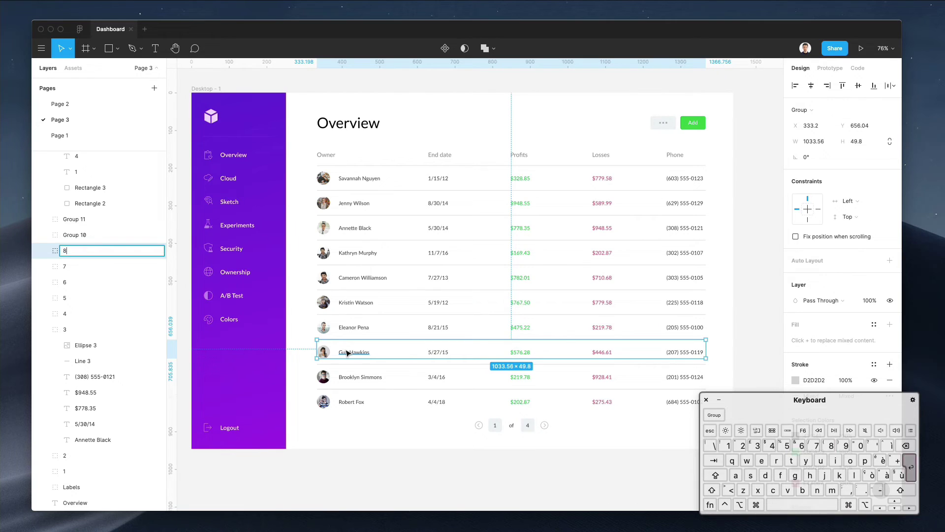
key(Return)
click(354, 382)
key(super+r)
text(9)
key(Return)
click(354, 403)
key(super+r)
text(10)
key(Return)
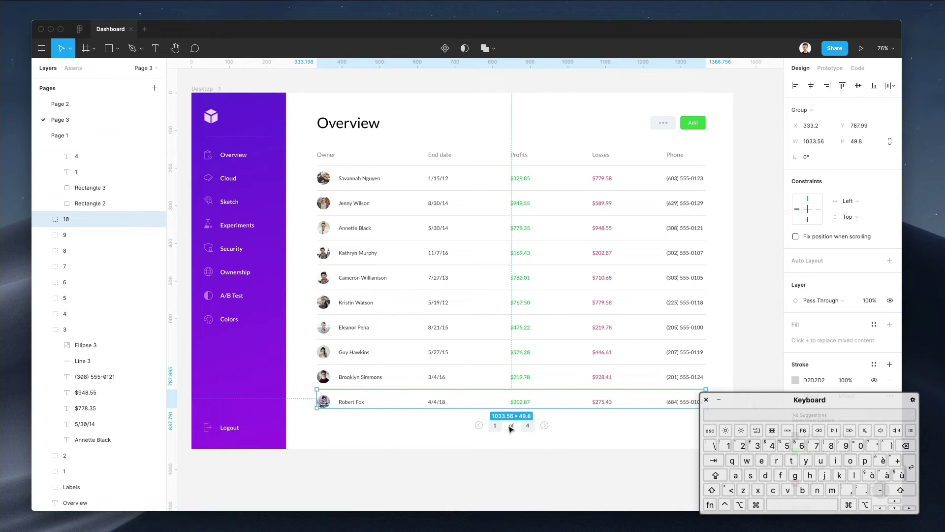
Rename the group of page controls below the table as Pagination
key(Escape)
click(527, 426)
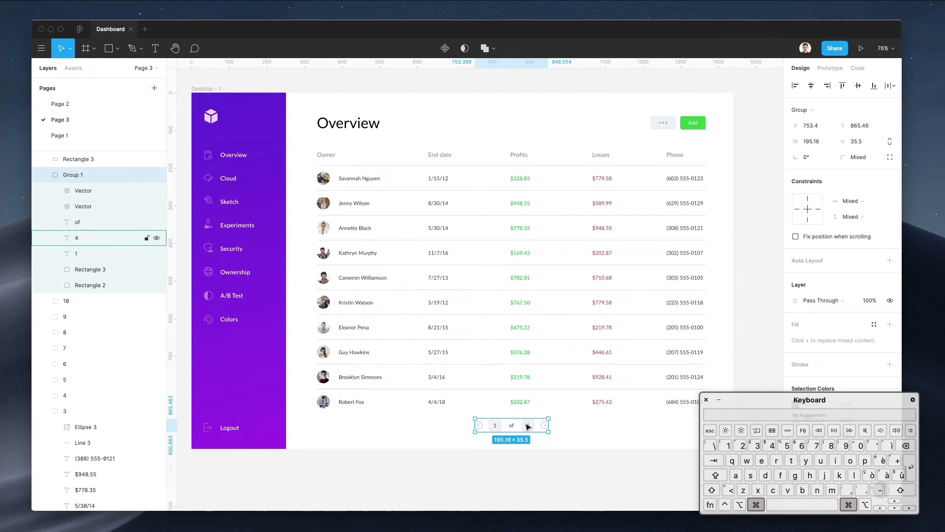
key(super+r)
text(Paginatio)
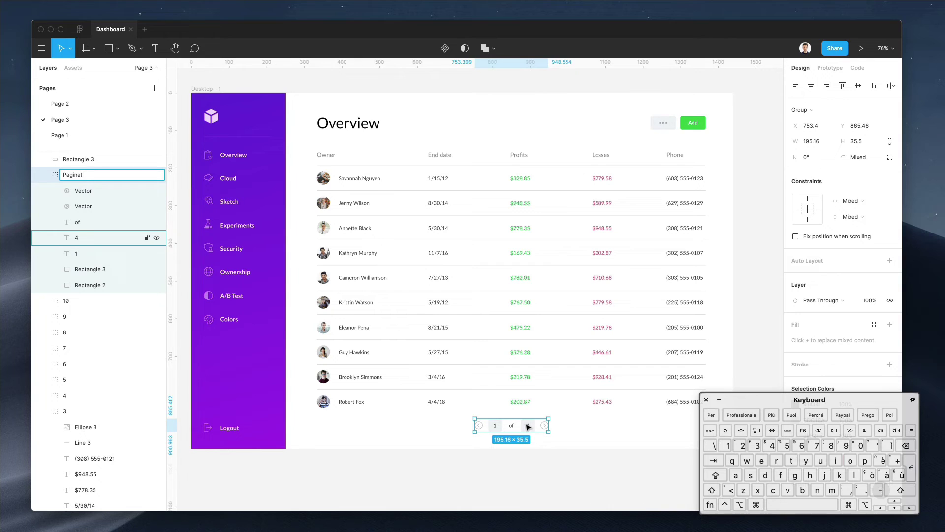
key(Return)
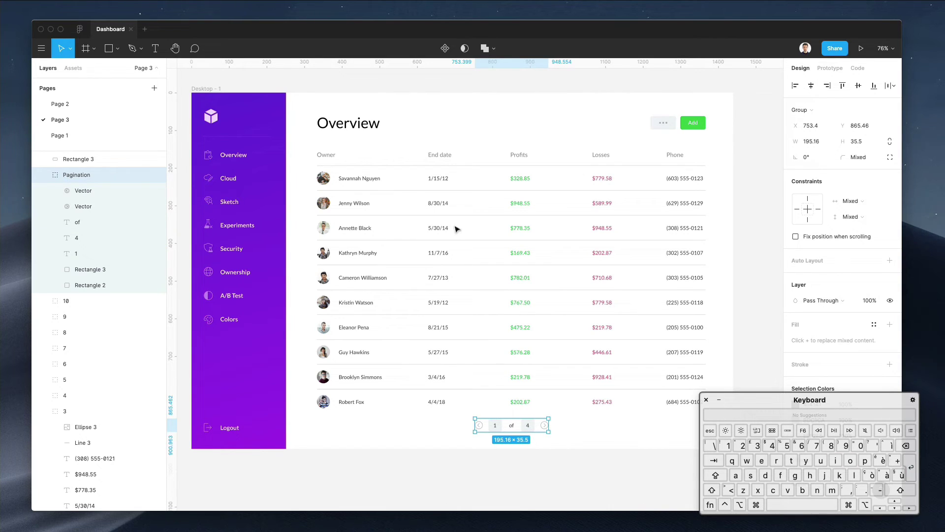
Group the green button's label and background, and name the group Add
click(343, 136)
drag(628, 106, 726, 140)
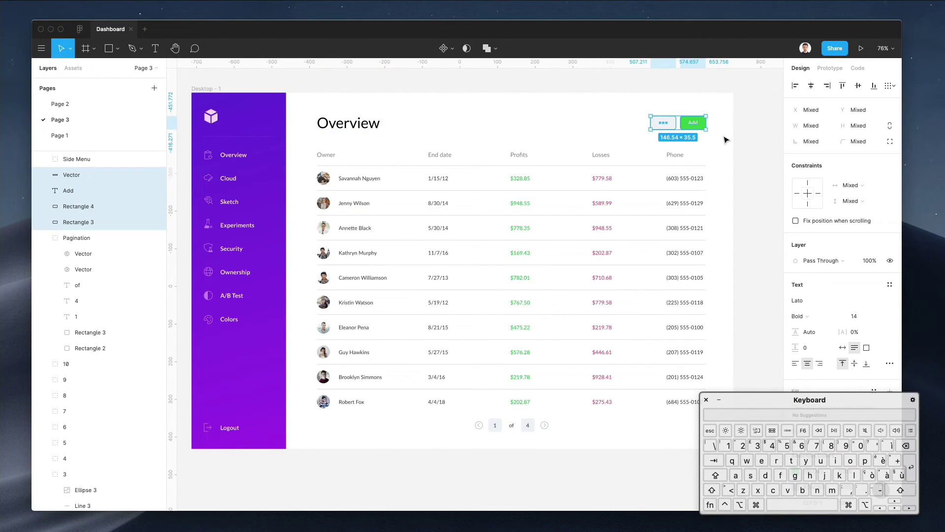
click(707, 106)
drag(699, 104, 678, 137)
key(super+g)
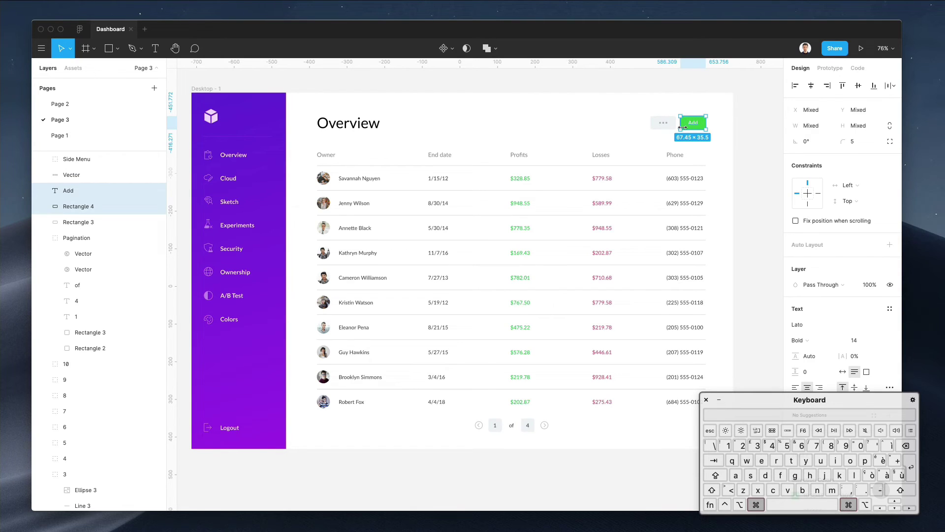
key(super+r)
text(Add)
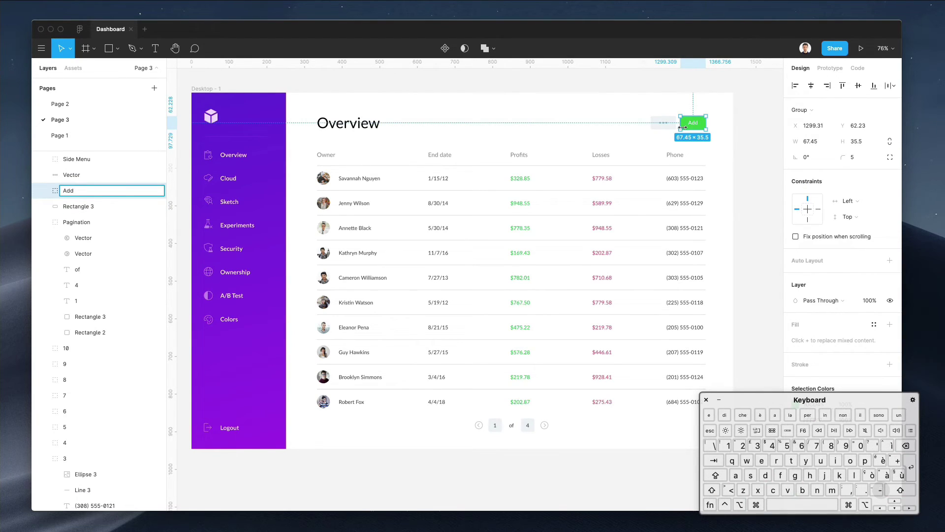
key(Return)
Group the three-dot icon with its grey button background and name the group Dots
drag(650, 105, 672, 132)
key(super+g)
key(super+r)
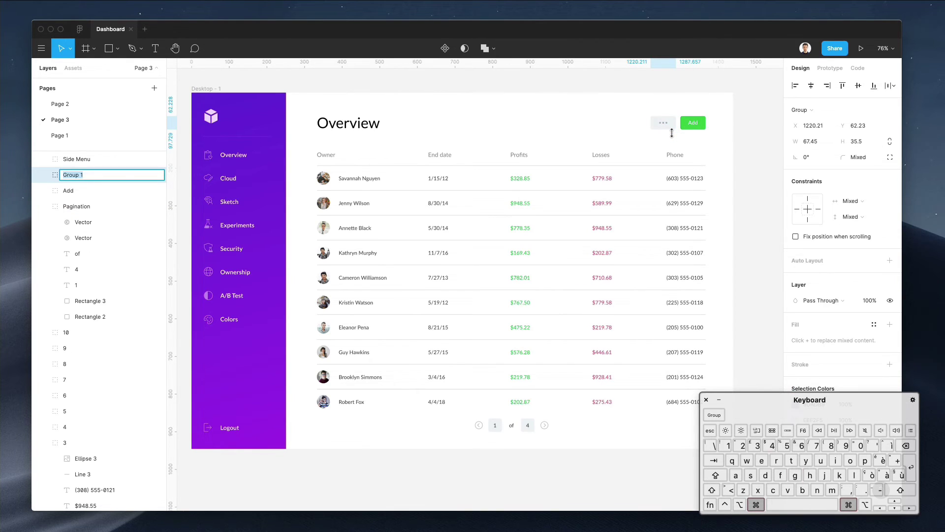
text(Dots)
key(Return)
click(625, 110)
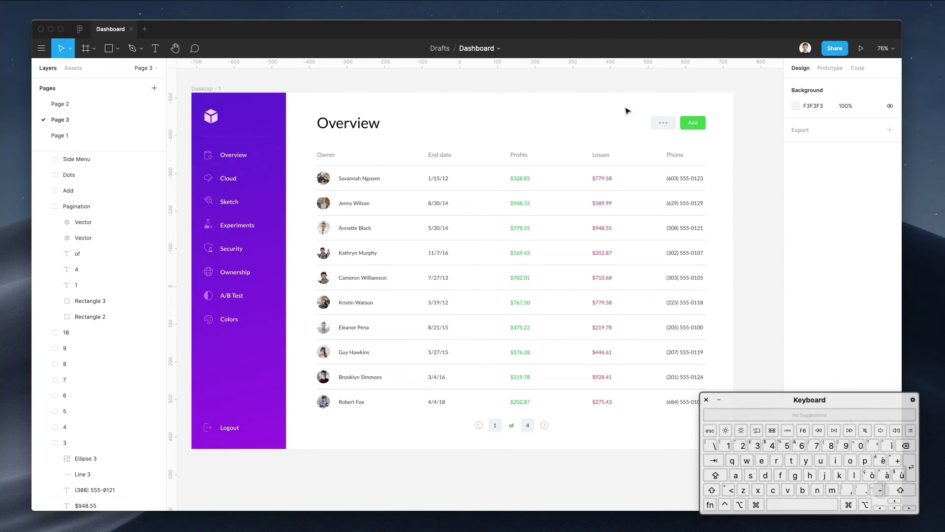
scroll(642, 221, down, 1)
scroll(518, 418, down, 1)
click(539, 417)
click(580, 415)
scroll(581, 275, up, 3)
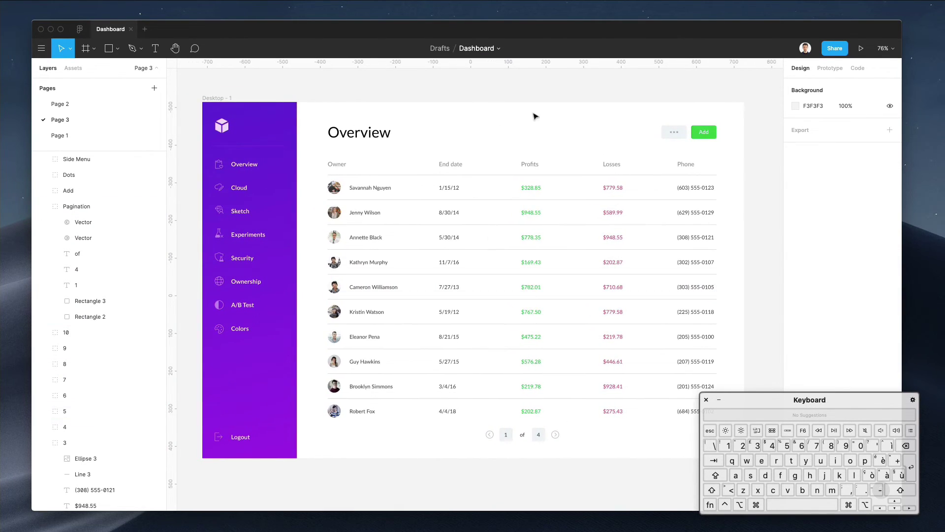
click(370, 136)
click(417, 106)
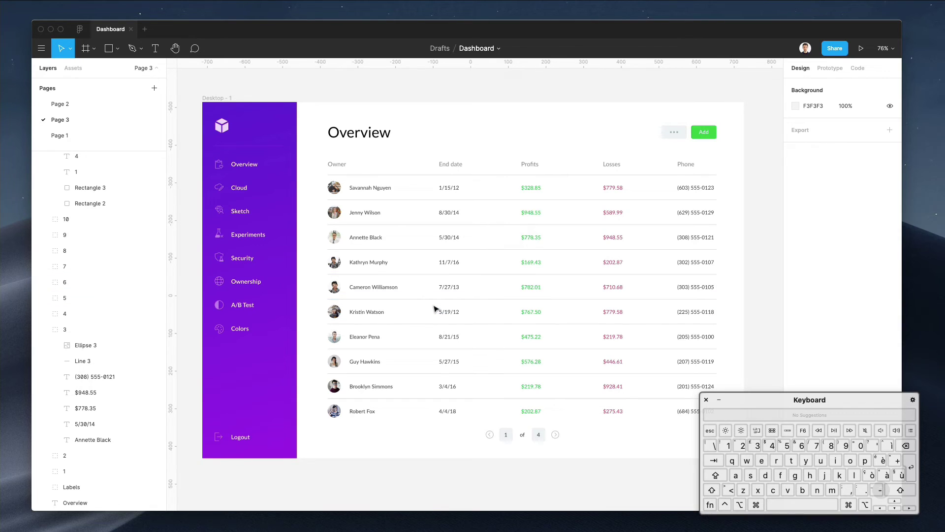
scroll(492, 102, right, 2)
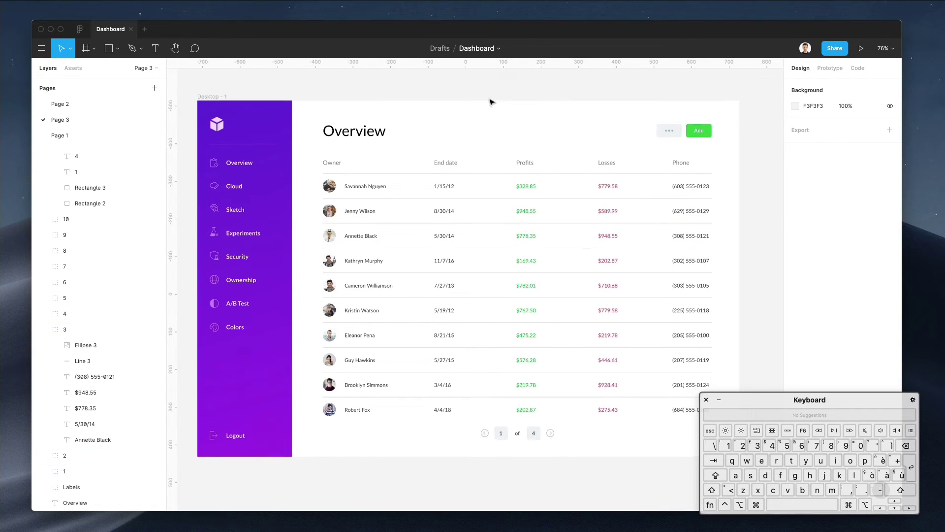
scroll(478, 109, right, 3)
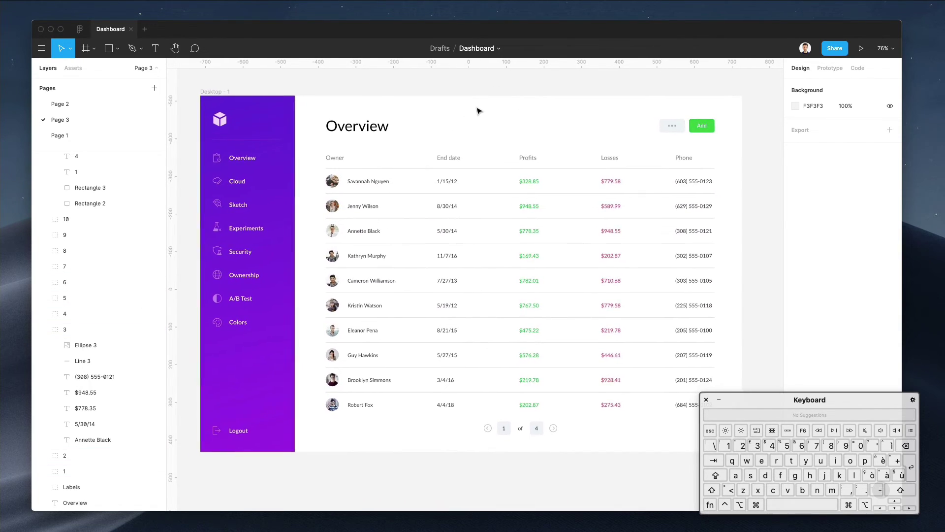
Draw a rectangle about 1062 × 69 covering the table's first row
key(r)
scroll(298, 170, right, 1)
mouse_move(294, 169)
mouse_down()
mouse_move(694, 187)
mouse_move(692, 200)
mouse_move(692, 192)
mouse_up()
Send the new rectangle backward below the Overview title layer so it sits behind the first row's content
key(alt)
key(super+bracketleft)
key(super+bracketleft)
key(super+bracketleft)
key(super+bracketleft)
key(super+bracketleft)
key(super+bracketleft)
key(super+bracketleft)
key(super+bracketleft)
key(super+bracketleft)
key(super+bracketleft)
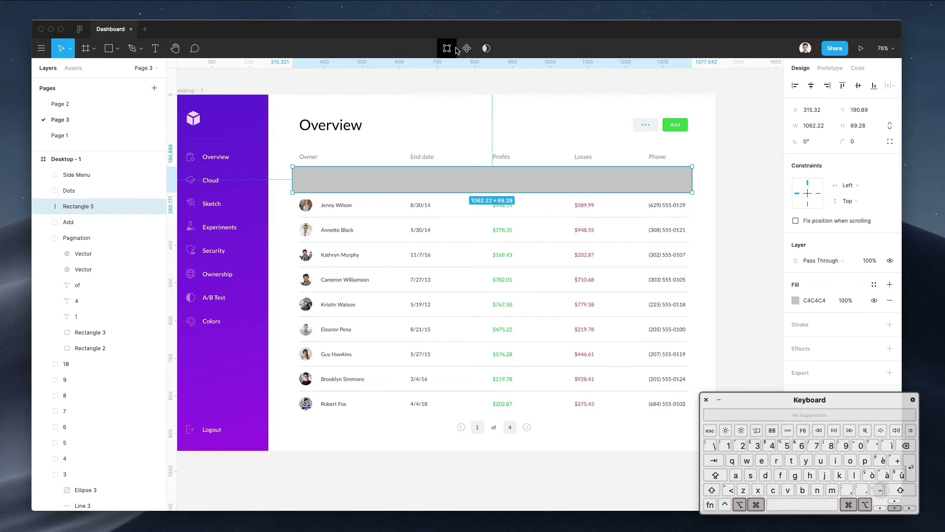
key(super+bracketleft)
key(super+bracketleft)
key(super+bracketleft)
key(super+bracketleft)
key(super+bracketleft)
key(super+bracketleft)
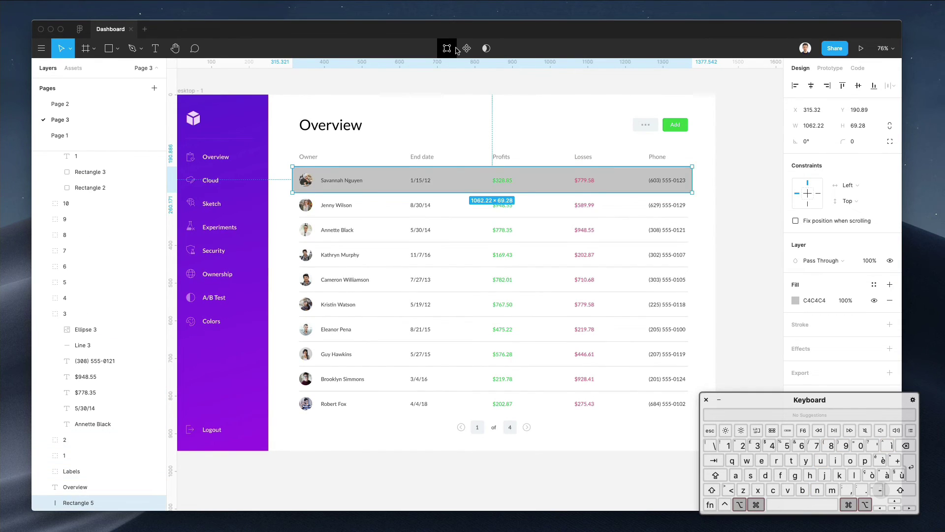
Fill the rectangle with the dots button's EEF2F5 colour and duplicate it, 65.98 high, behind the third, fifth, seventh and ninth rows
key(ctrl+c)
click(646, 125)
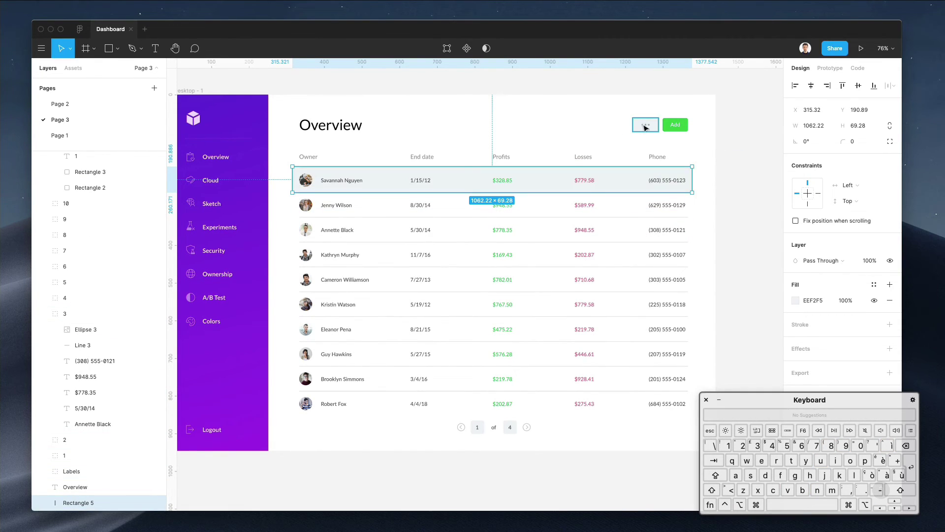
drag(543, 167, 554, 215)
key(super+d)
key(super+d)
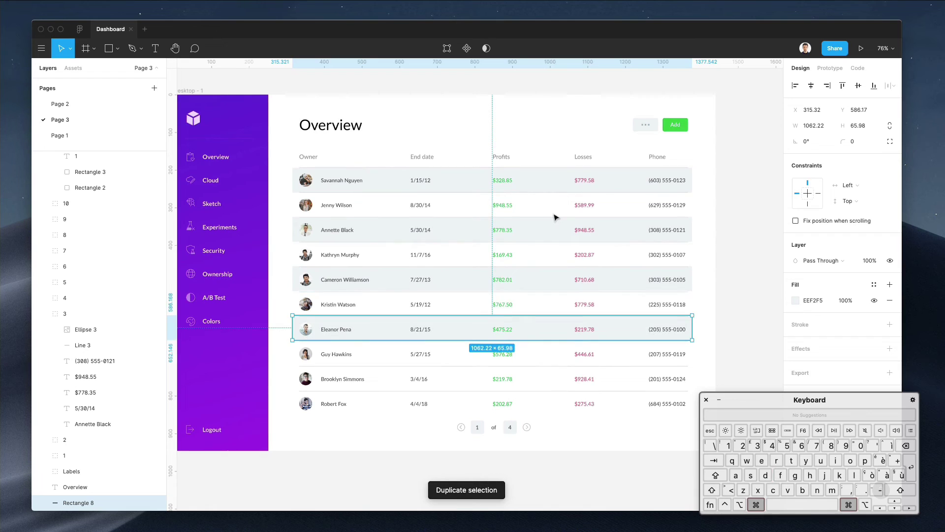
key(super+d)
Nudge the ninth, seventh and fifth rows' background stripes down into line with their rows
key(Down)
key(Down)
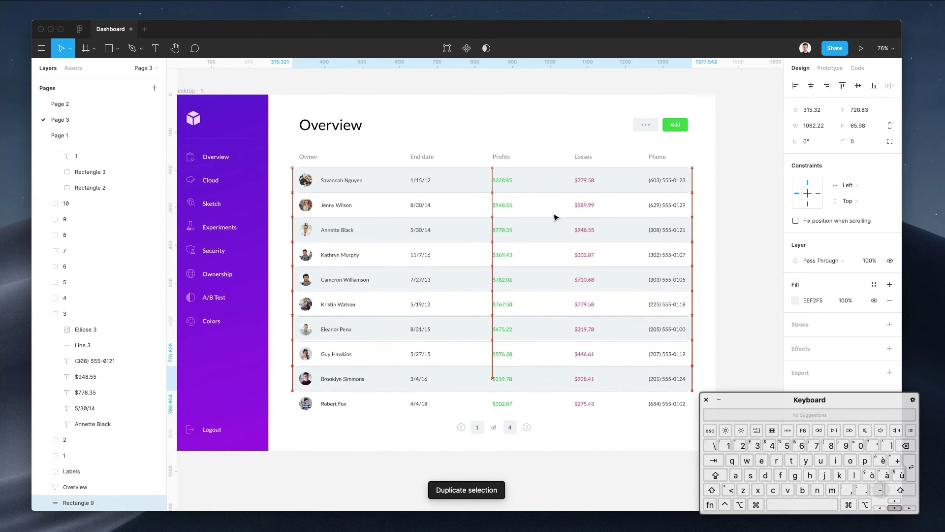
click(545, 326)
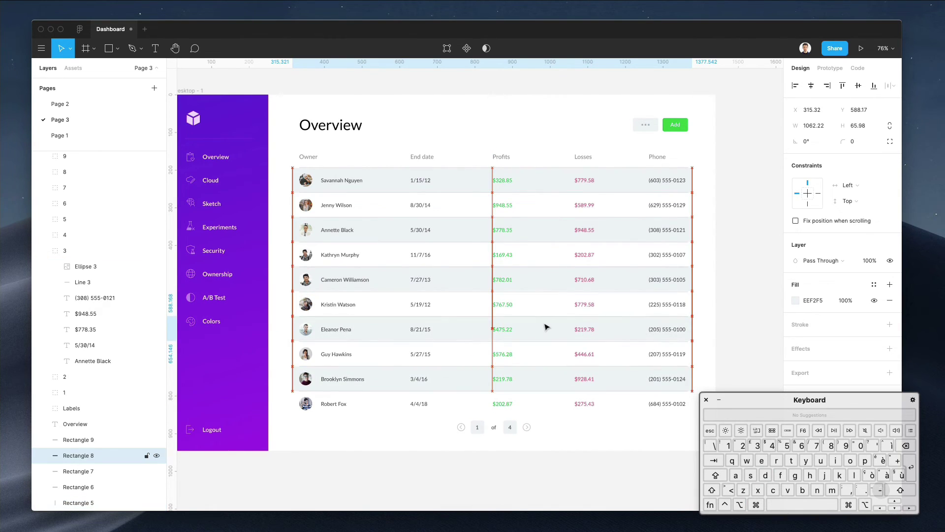
click(548, 282)
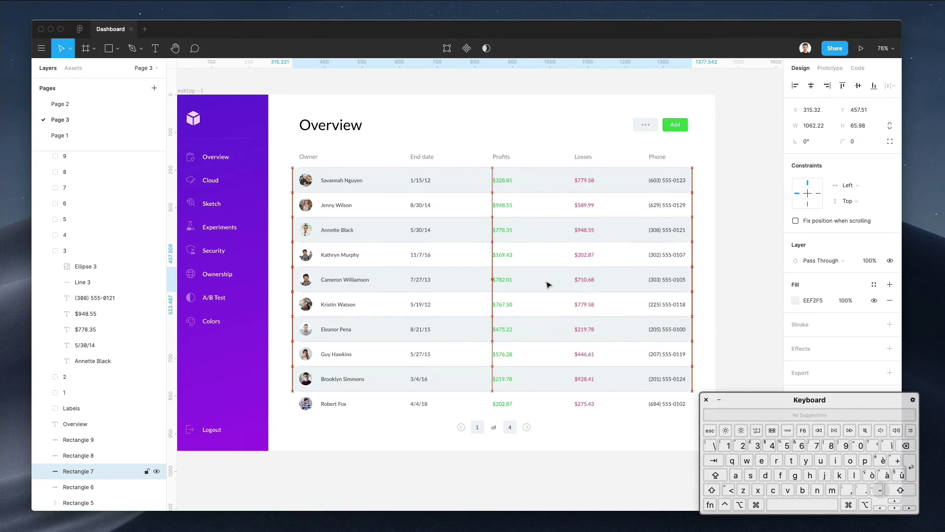
Select all five row background stripes and set their opacity to 40%
shift+super+click(559, 228)
shift+super+click(552, 181)
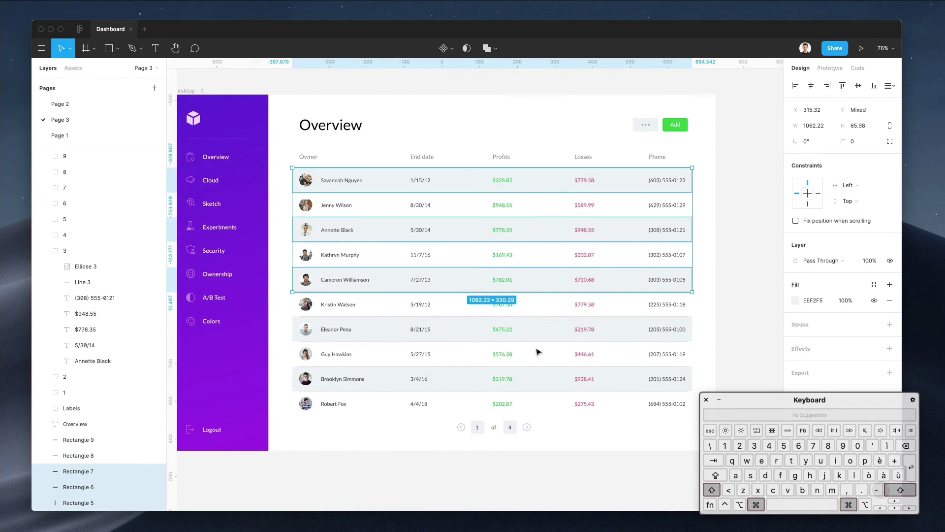
shift+super+click(544, 329)
shift+super+click(552, 377)
key(2)
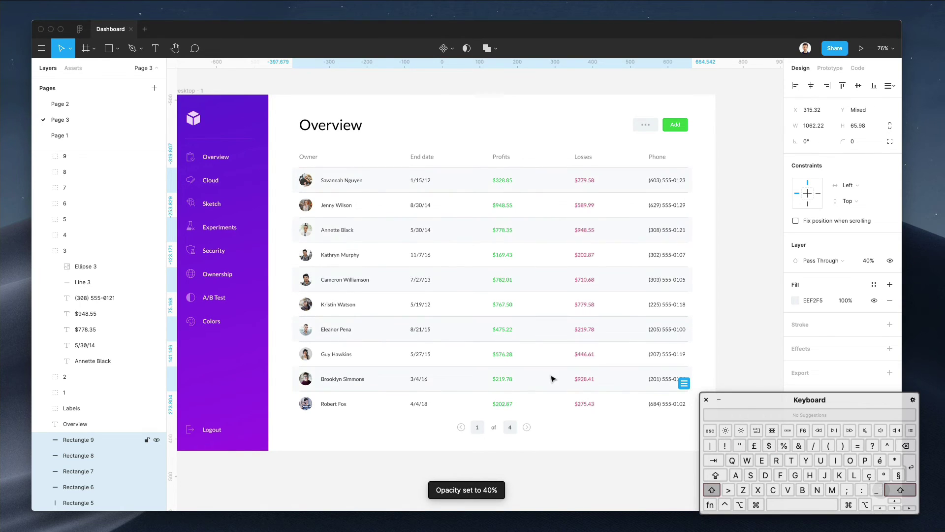
drag(708, 159, 690, 394)
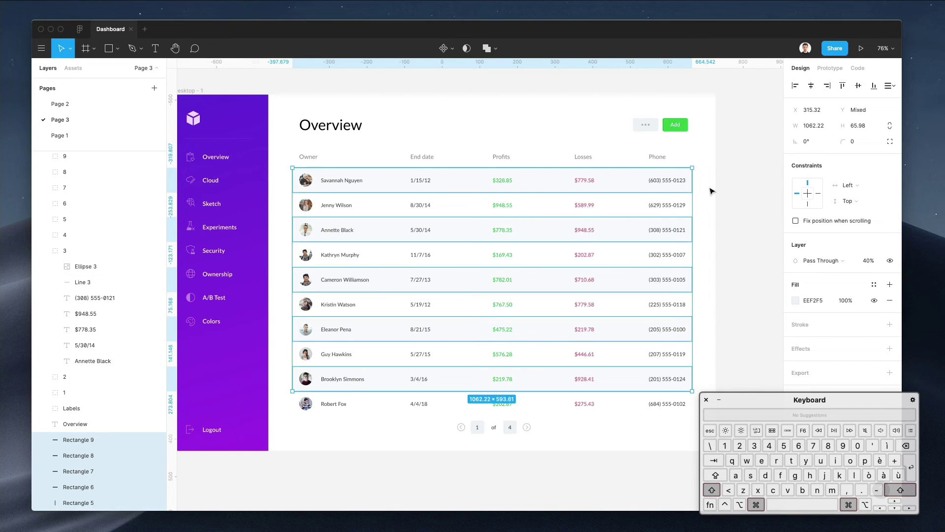
drag(695, 188, 694, 288)
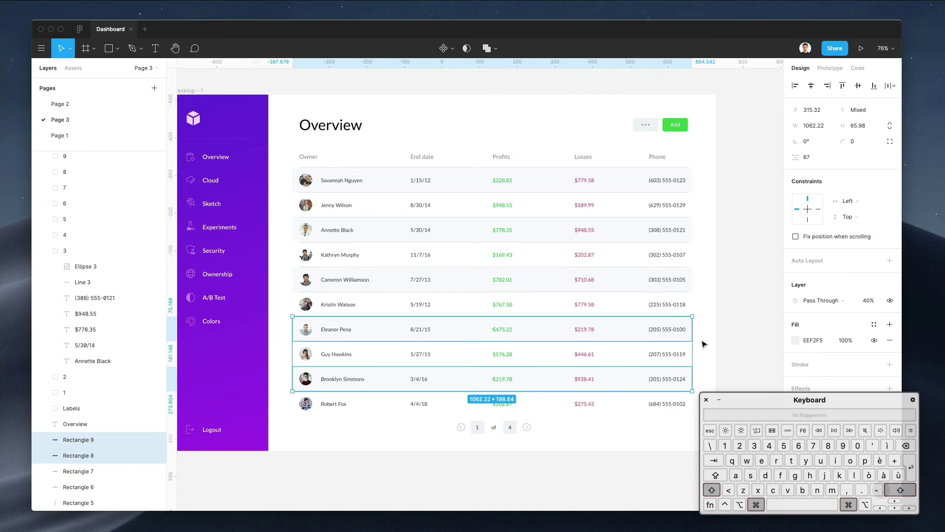
drag(693, 334, 703, 373)
click(700, 376)
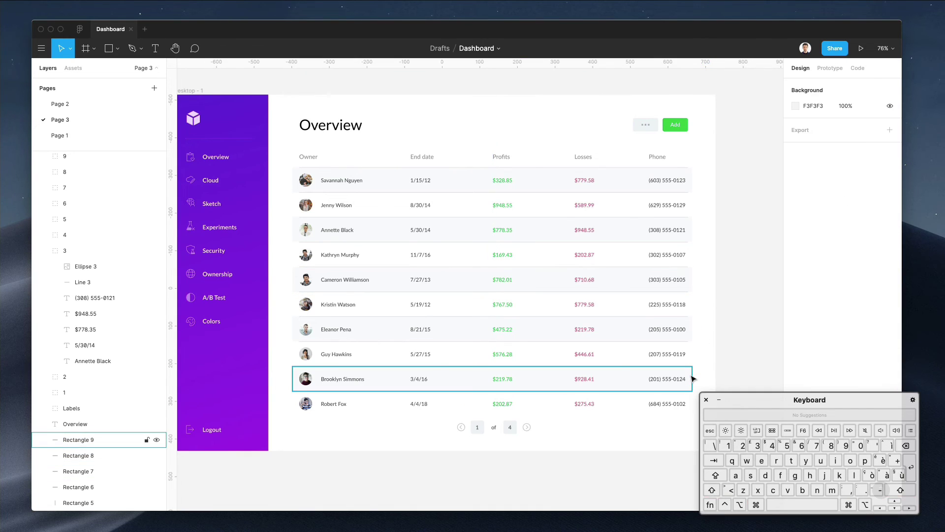
Delete the divider lines between the table rows while keeping the background stripes
drag(616, 161, 627, 445)
shift+super+click(624, 366)
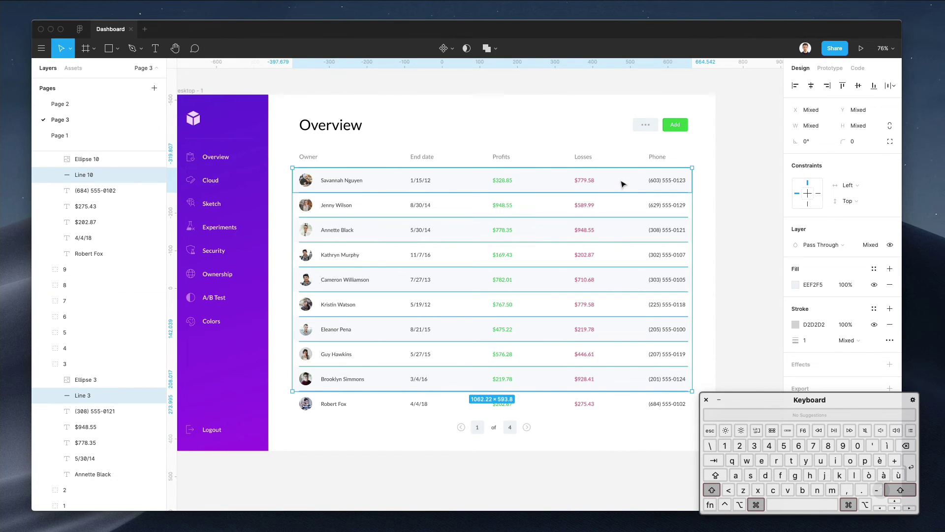
key(BackSpace)
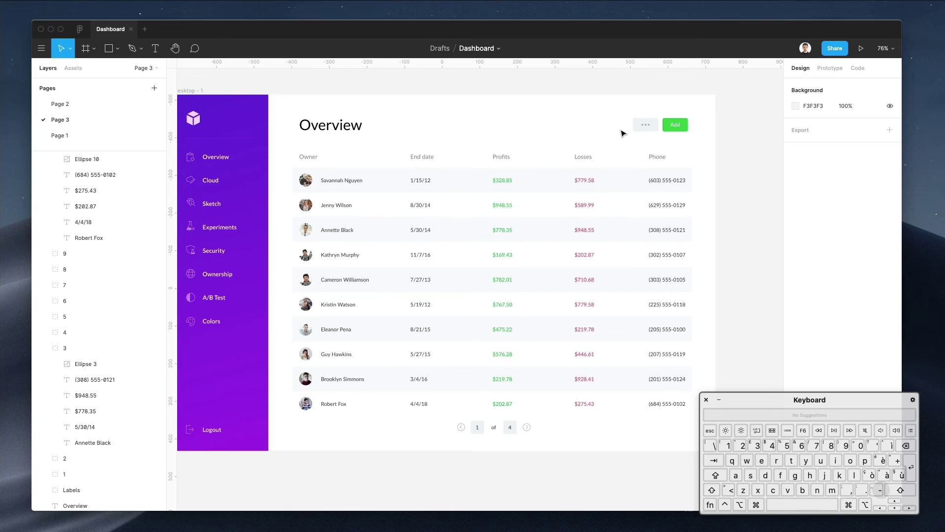
scroll(621, 133, left, 3)
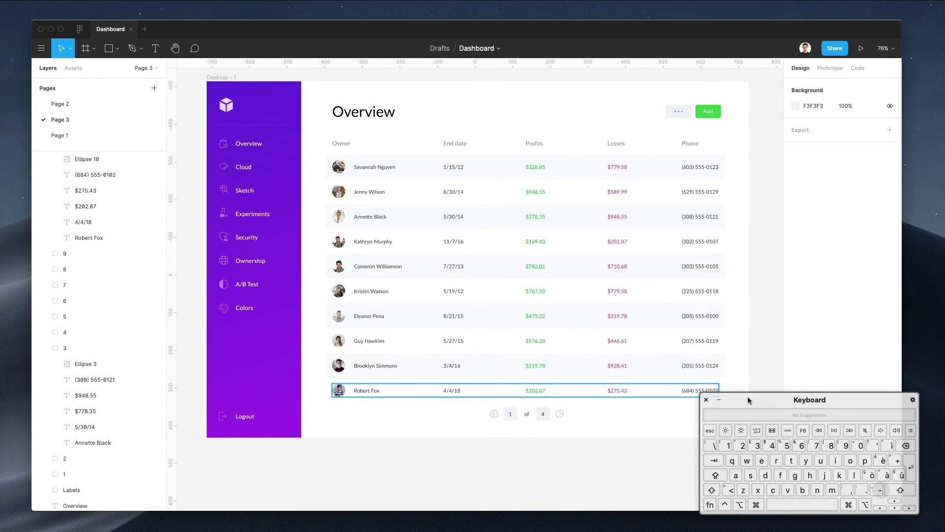
drag(748, 399, 750, 453)
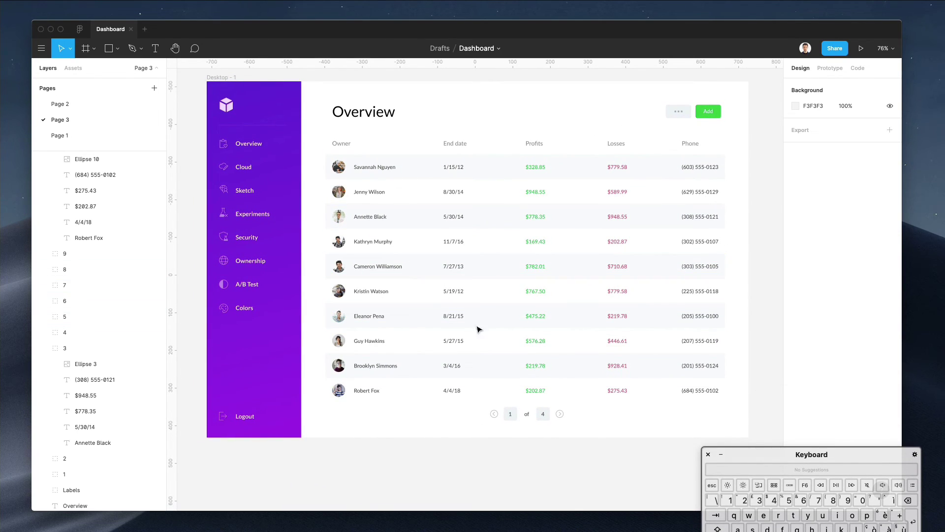
Select the background stripe layers of the third, fifth, seventh and ninth rows together
click(414, 326)
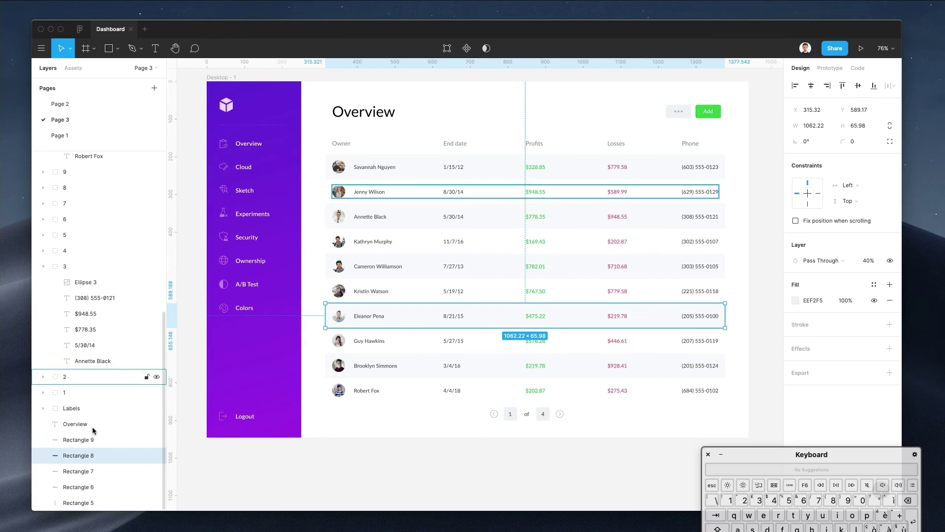
shift+click(79, 440)
shift+click(82, 487)
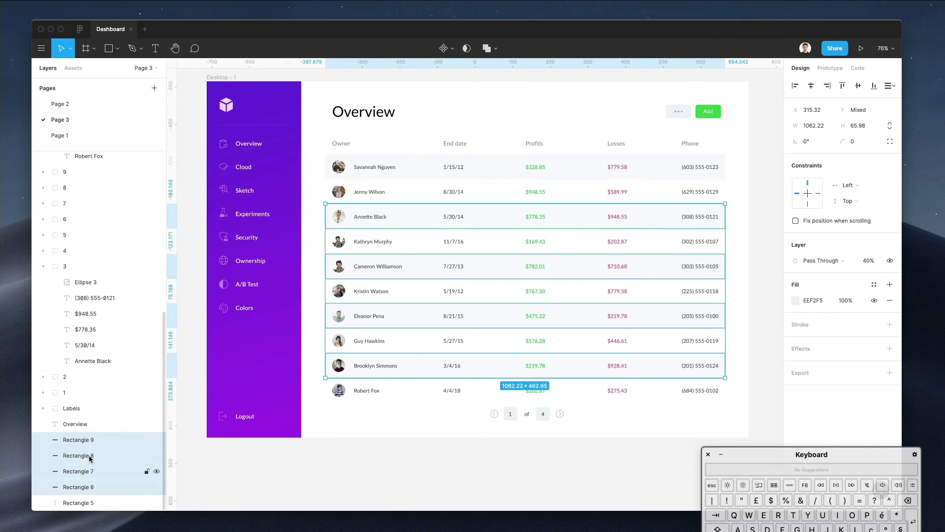
key(super+q)
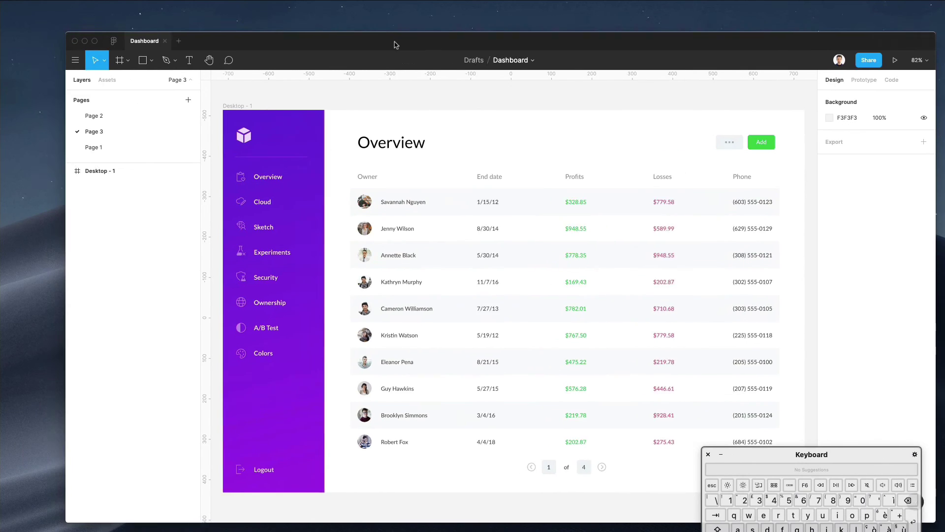
Hide the editor interface to view the dashboard design on its own
drag(397, 45, 357, 39)
scroll(576, 240, up, 3)
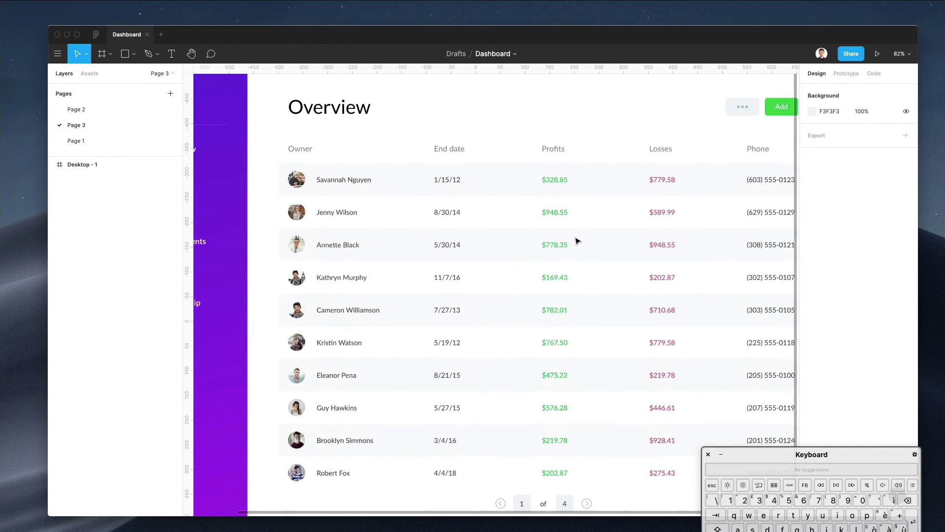
scroll(576, 239, down, 5)
scroll(577, 452, right, 3)
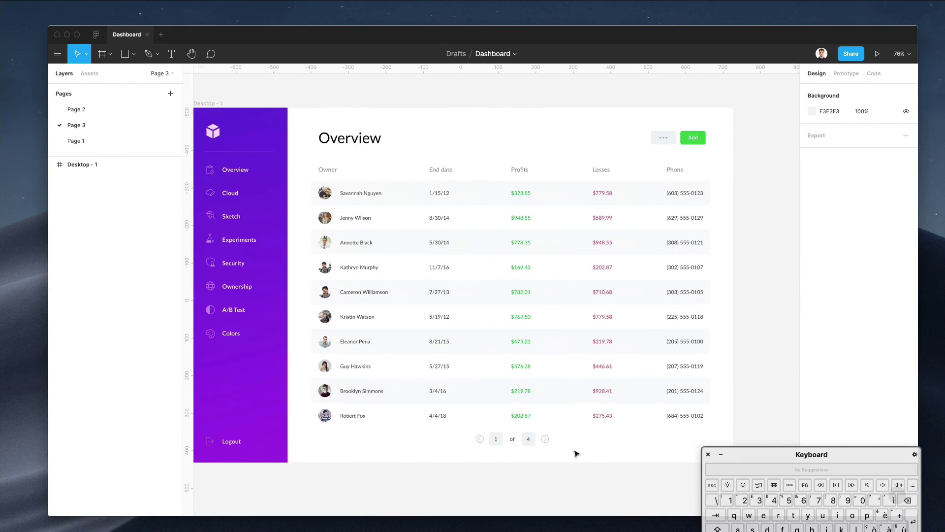
scroll(593, 457, left, 2)
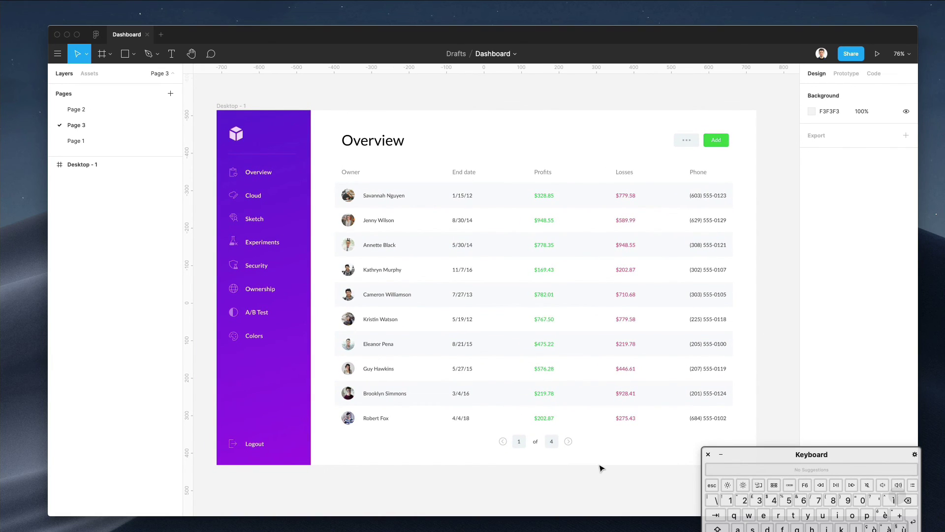
scroll(597, 461, right, 2)
drag(719, 40, 714, 41)
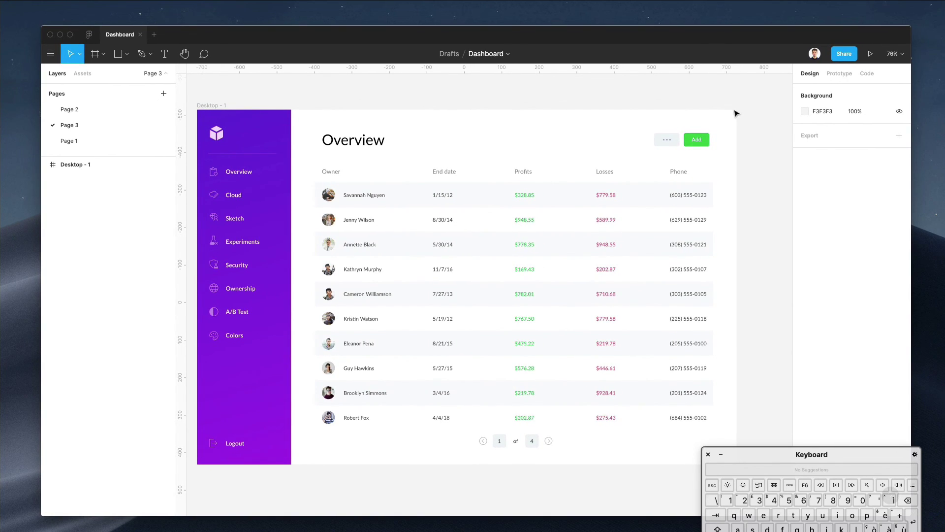
key(super+backslash)
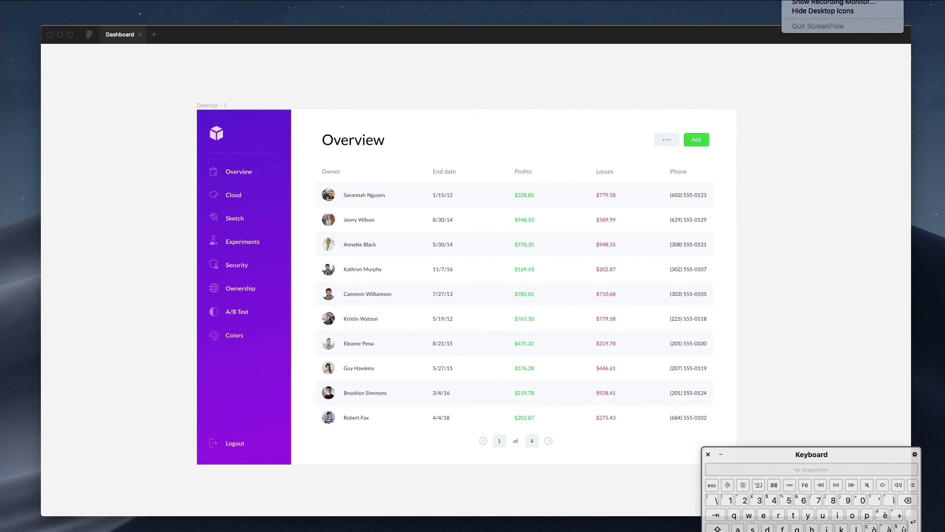